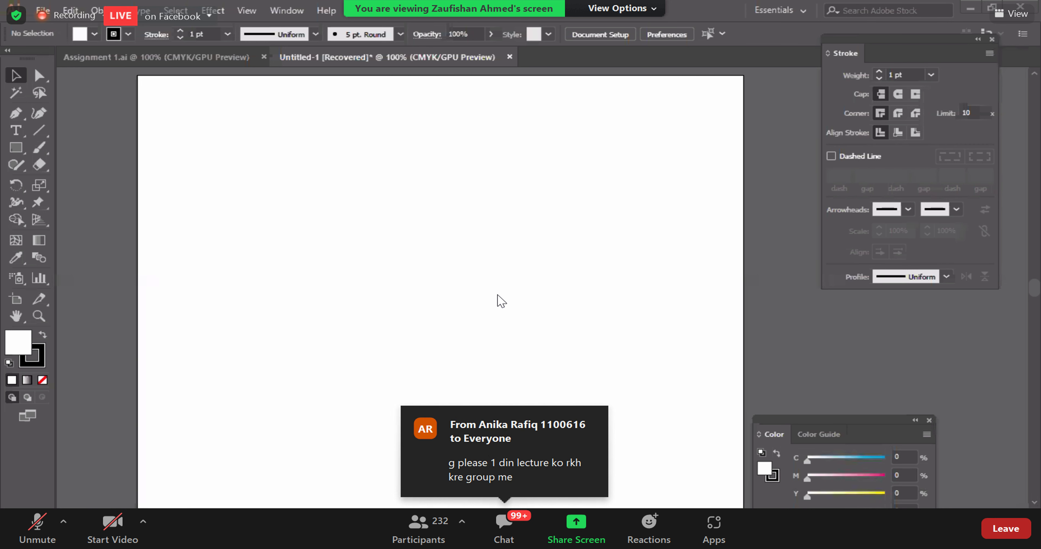
# - Paste the copied text onto the artboard, then undo it and clear the selection
pyautogui.click(16, 130)
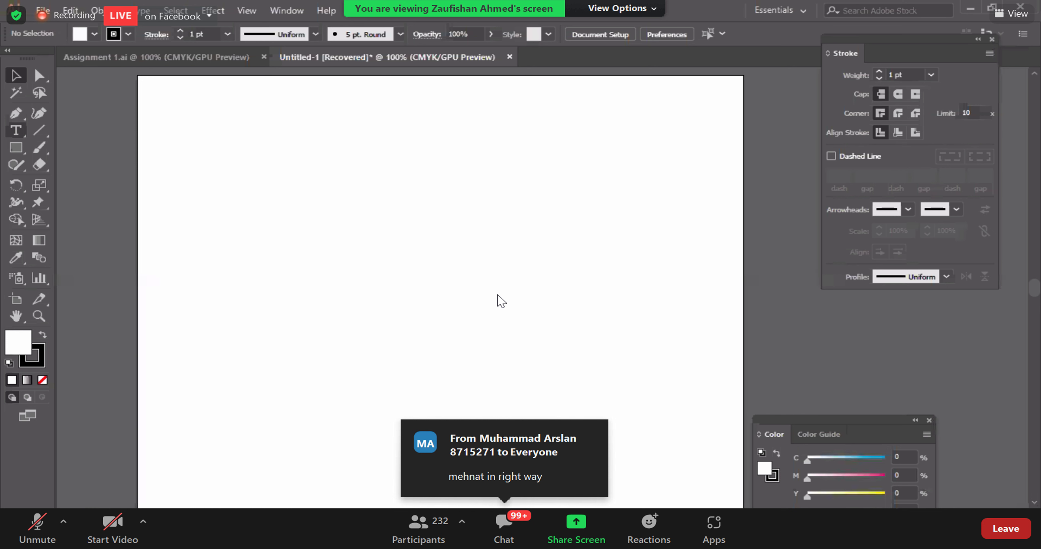
pyautogui.hotkey('ctrl', 'v')
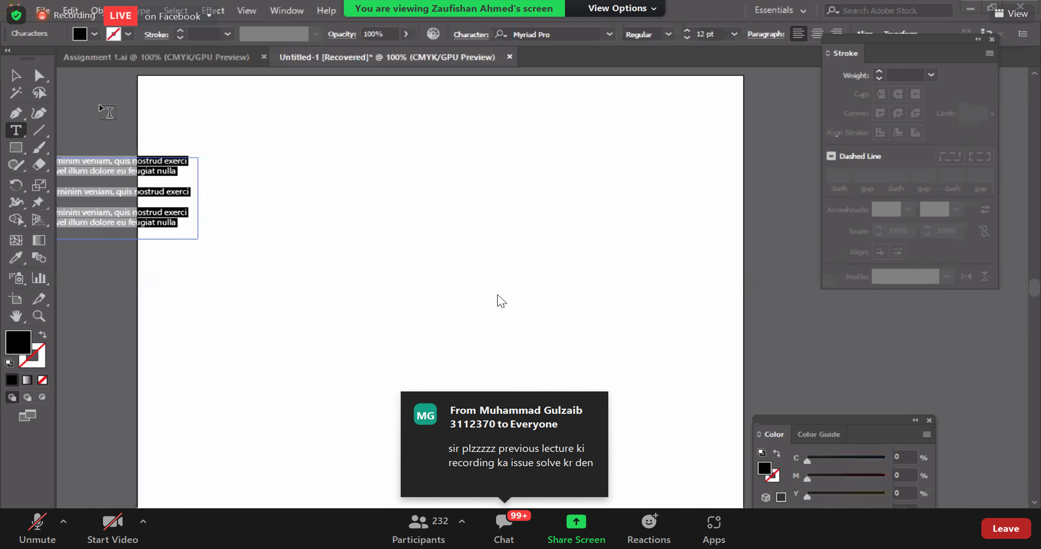
pyautogui.click(10, 80)
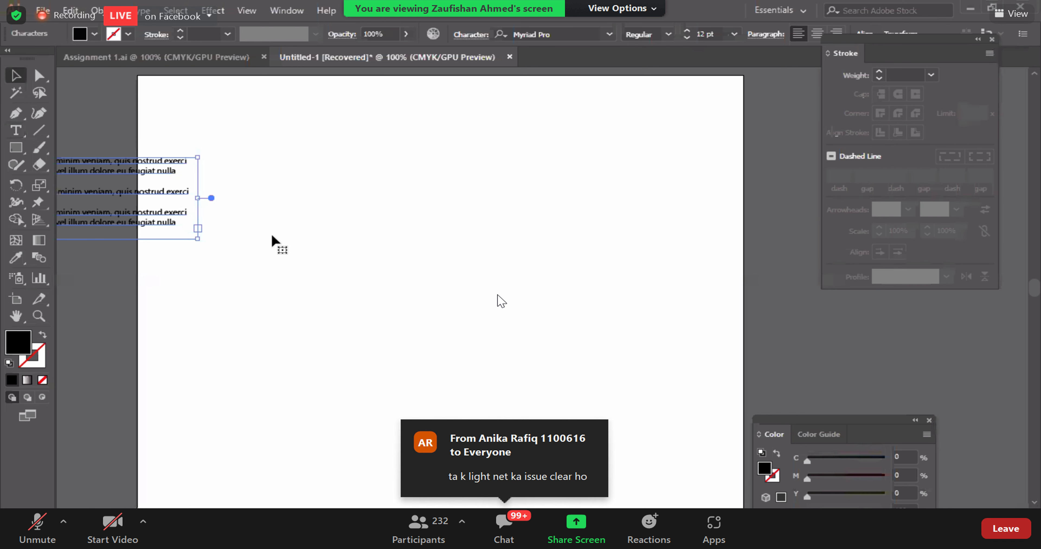
pyautogui.hotkey('ctrl', 'z')
pyautogui.hotkey('ctrl', 'z')
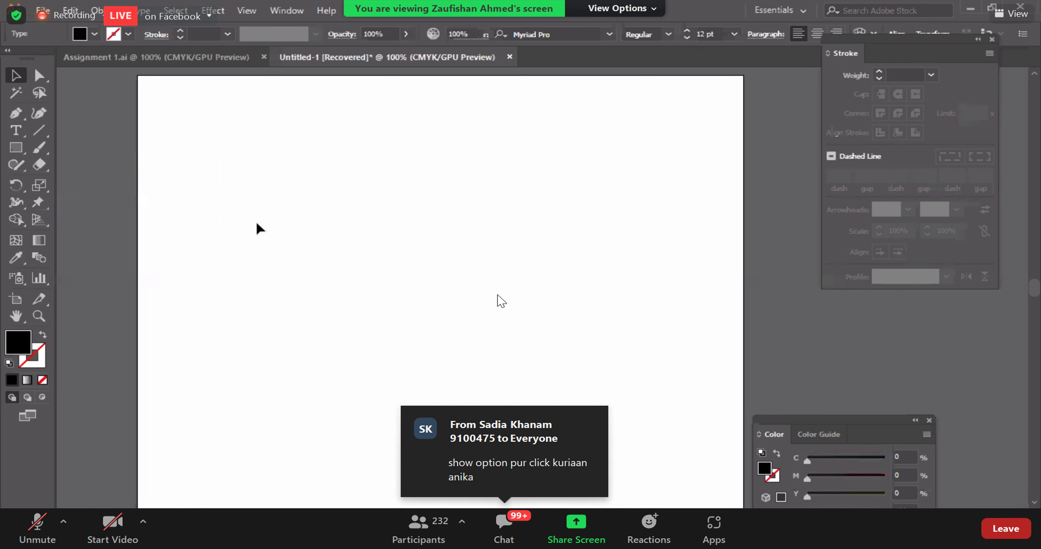
pyautogui.click(161, 135)
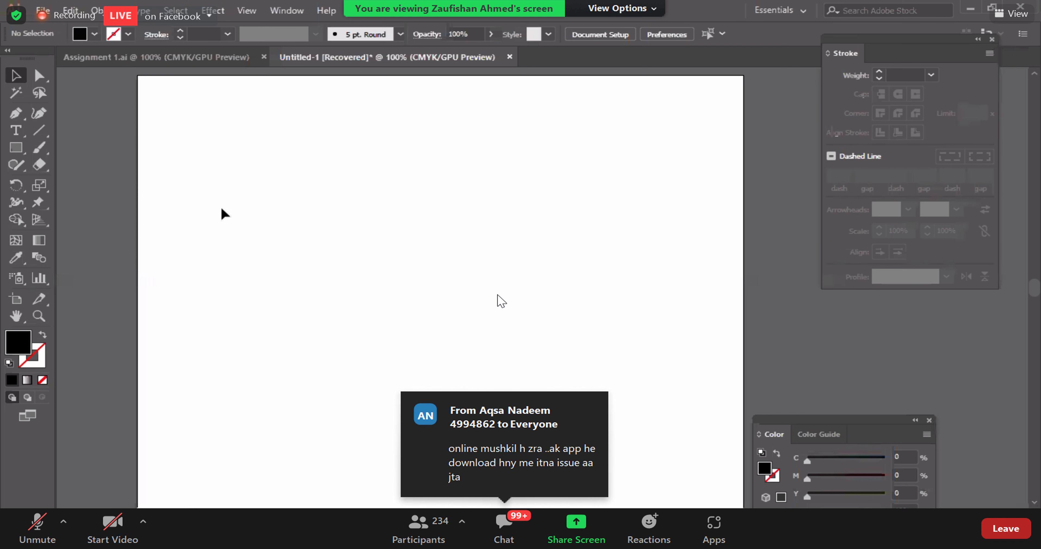
# - Draw an area text box filled with placeholder text and move it down and right
pyautogui.click(15, 130)
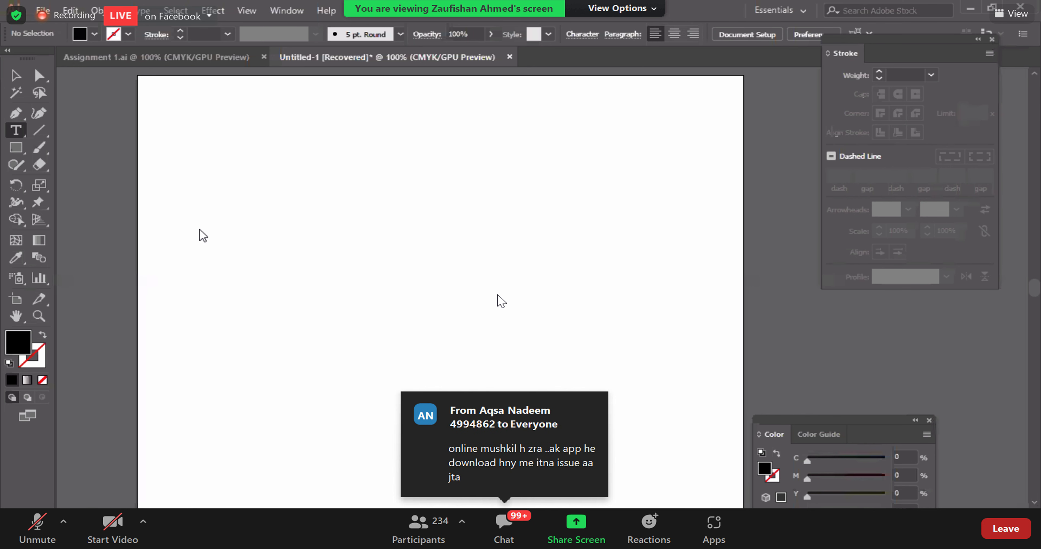
pyautogui.moveTo(199, 227); pyautogui.dragTo(283, 258)
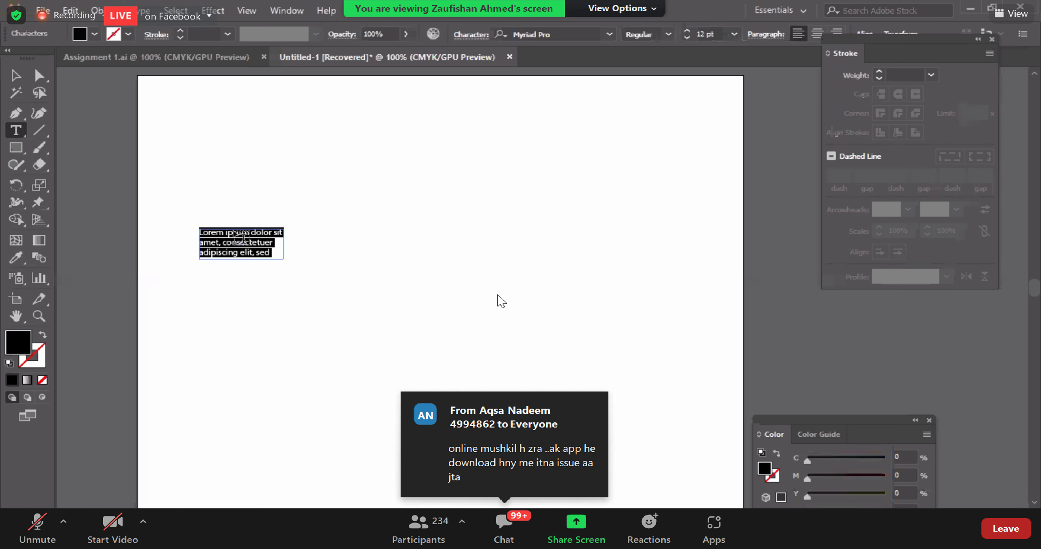
pyautogui.keyDown('ctrl'); pyautogui.click(223, 191); pyautogui.keyUp('ctrl')
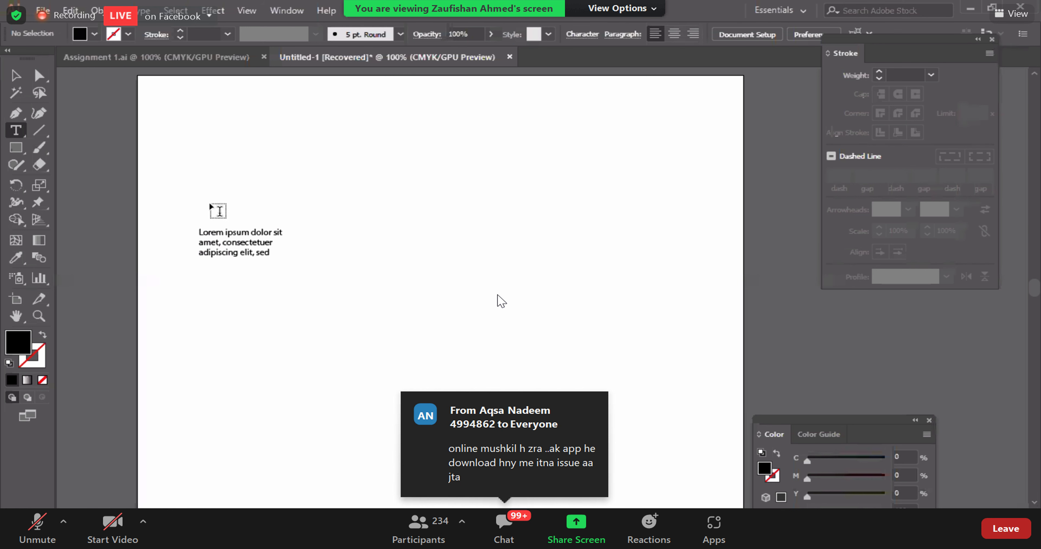
pyautogui.click(16, 75)
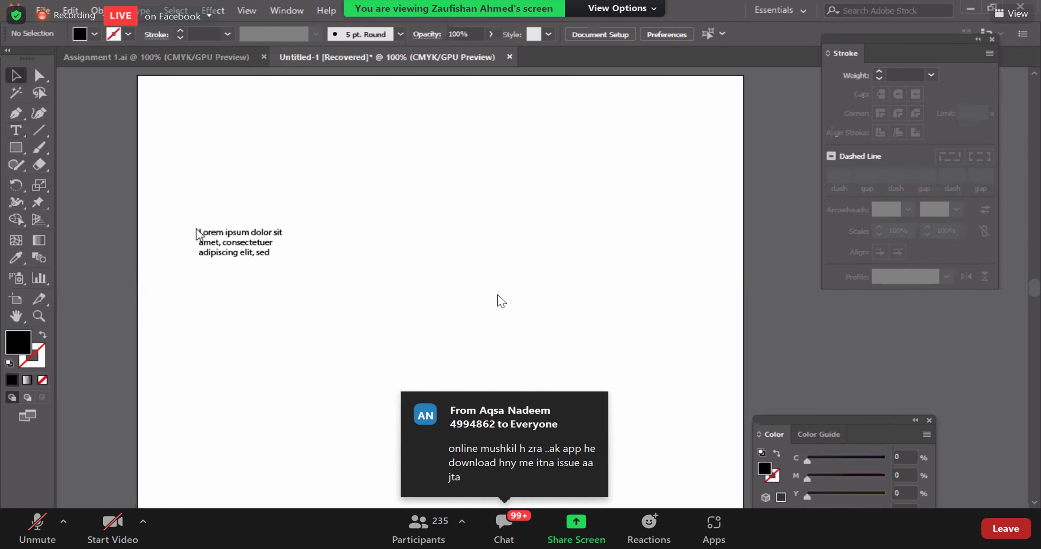
pyautogui.click(232, 245)
pyautogui.moveTo(232, 245); pyautogui.dragTo(251, 280)
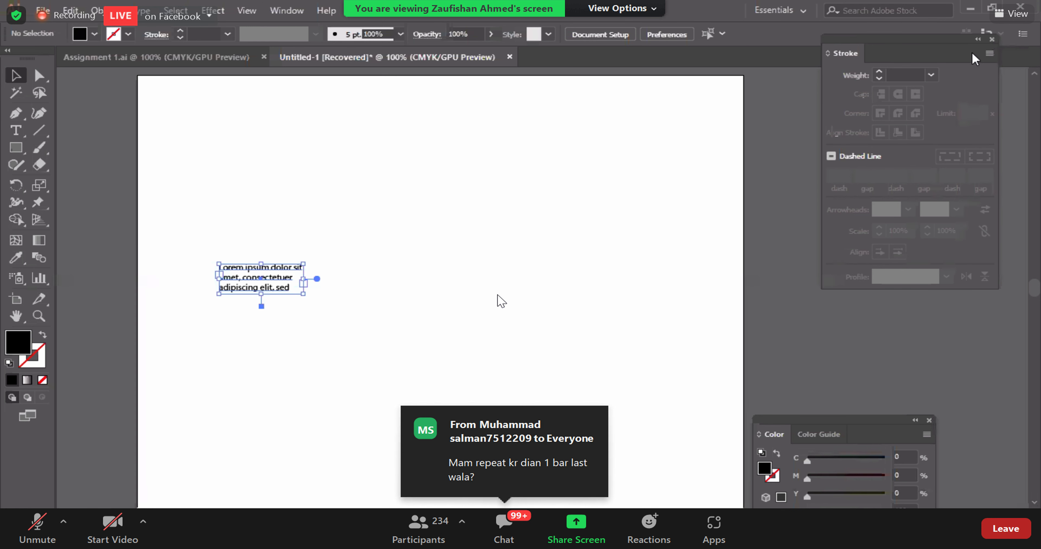
# - Close the floating Stroke panel and drag the placeholder text off the artboard
pyautogui.moveTo(986, 50); pyautogui.dragTo(952, 100)
pyautogui.click(957, 90)
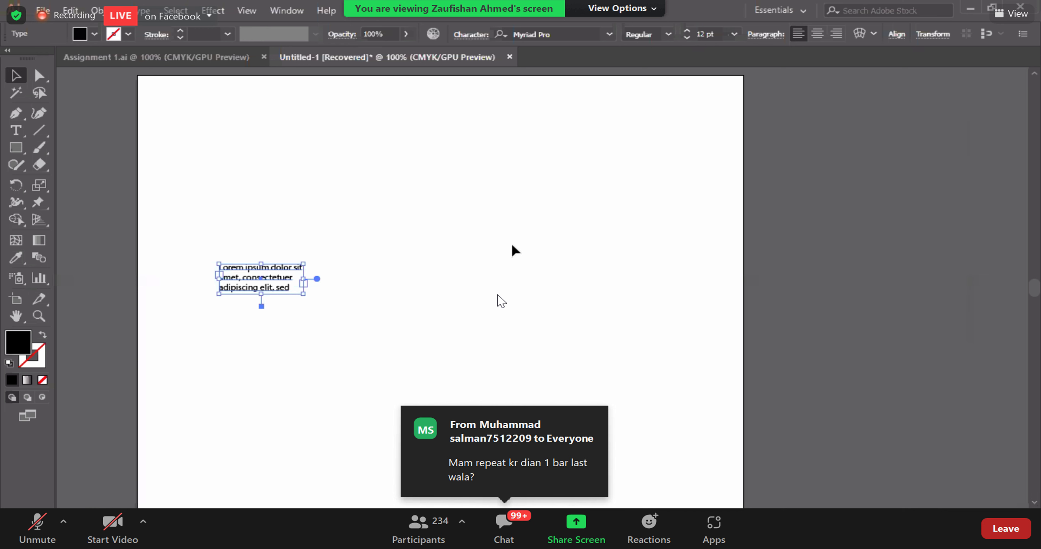
pyautogui.moveTo(285, 297); pyautogui.dragTo(386, 42)
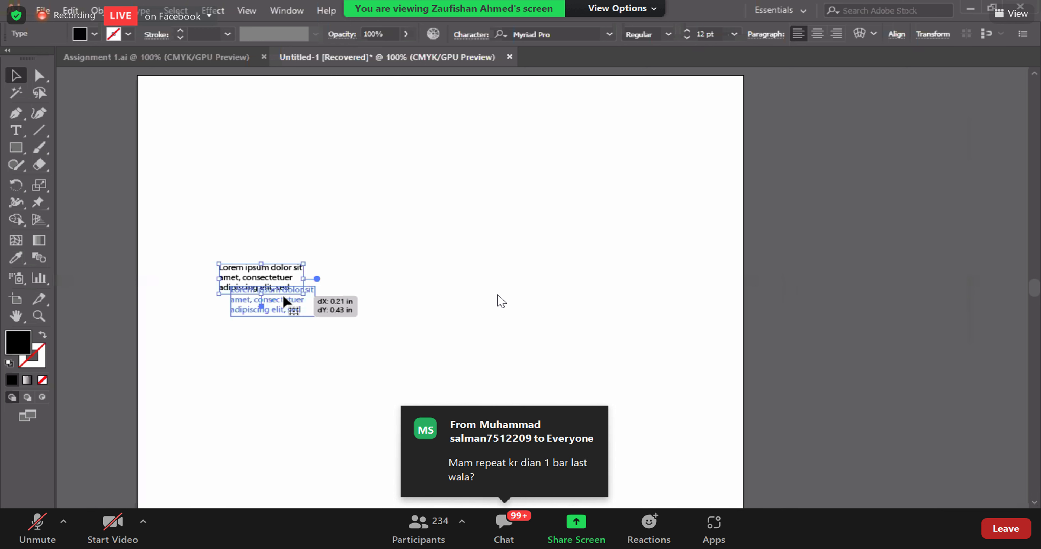
# - Open the Character panel from the Window > Type menu
pyautogui.click(287, 10)
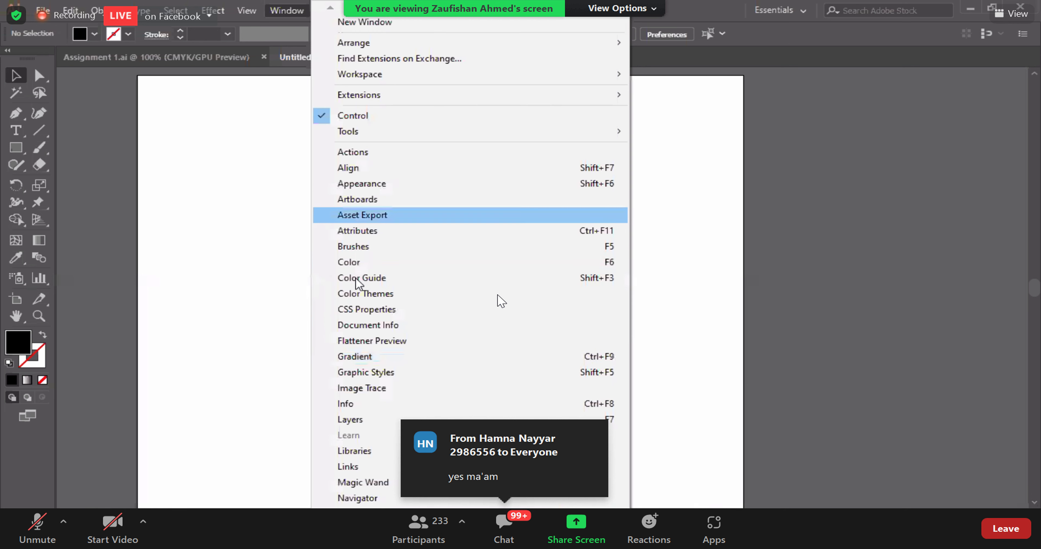
pyautogui.scroll(-1, 501, 301)
pyautogui.scroll(-2, 501, 301)
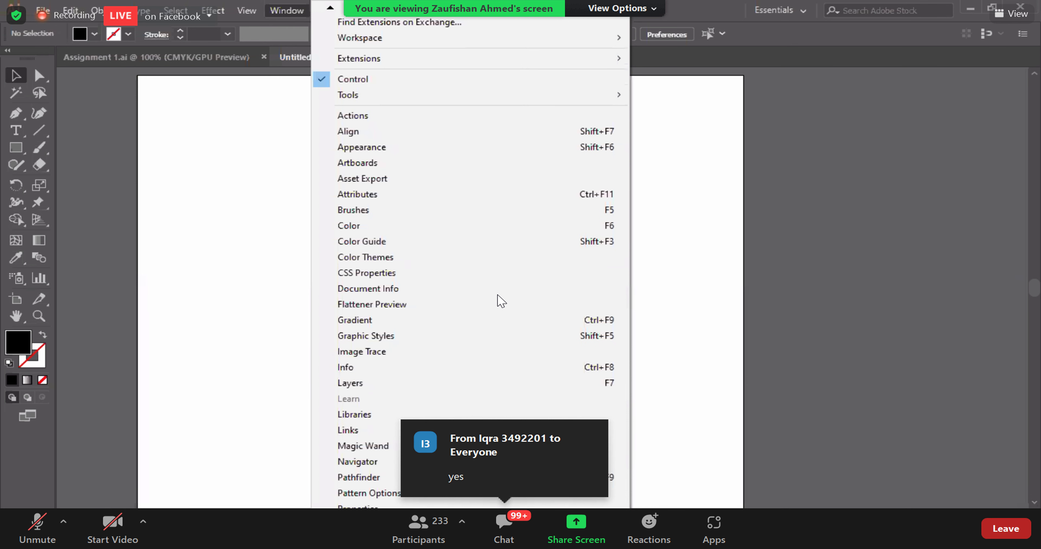
pyautogui.scroll(-2, 501, 301)
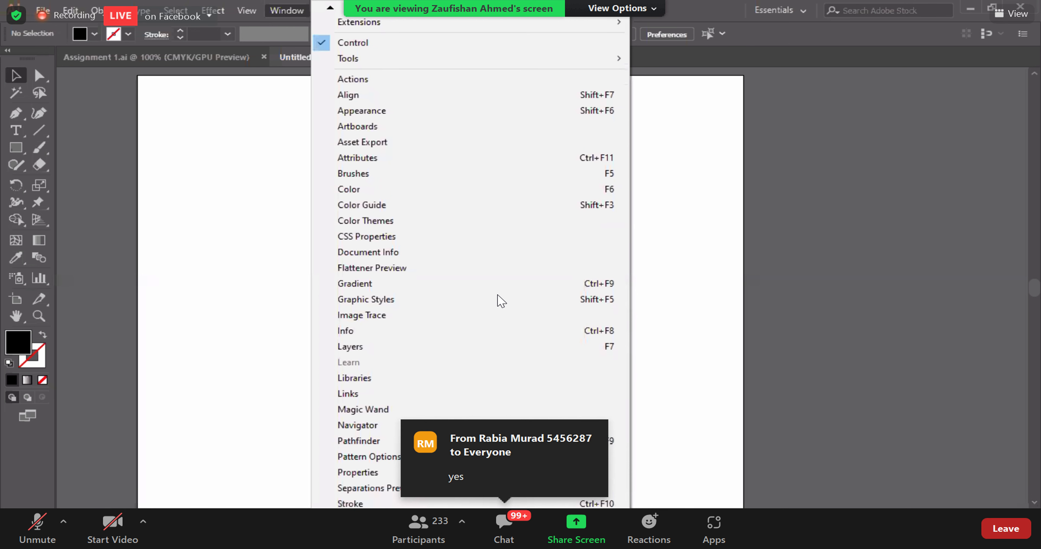
pyautogui.scroll(-1, 501, 301)
pyautogui.scroll(-2, 501, 301)
pyautogui.scroll(-2, 501, 301)
pyautogui.scroll(-4, 369, 454)
pyautogui.scroll(-2, 371, 413)
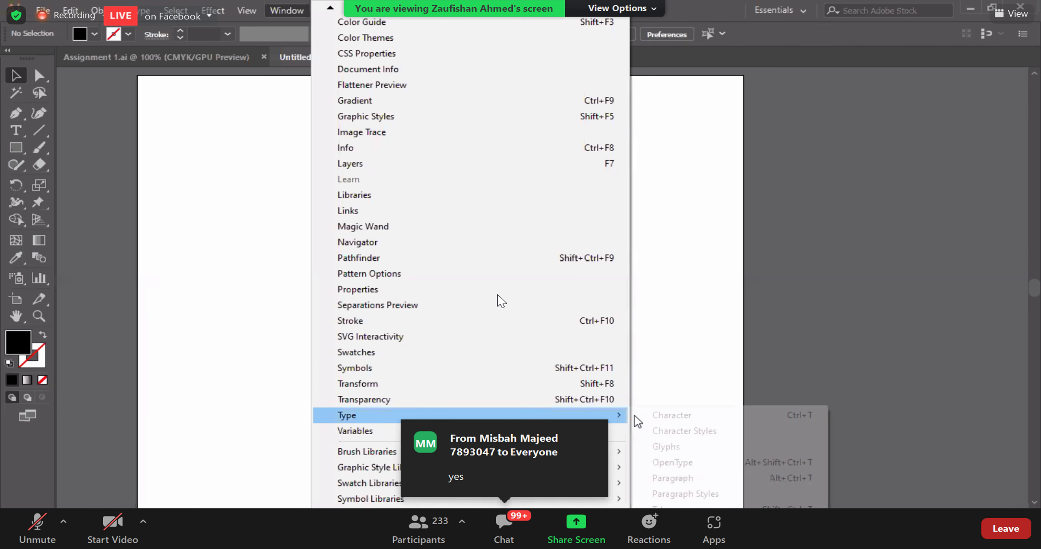
pyautogui.click(656, 416)
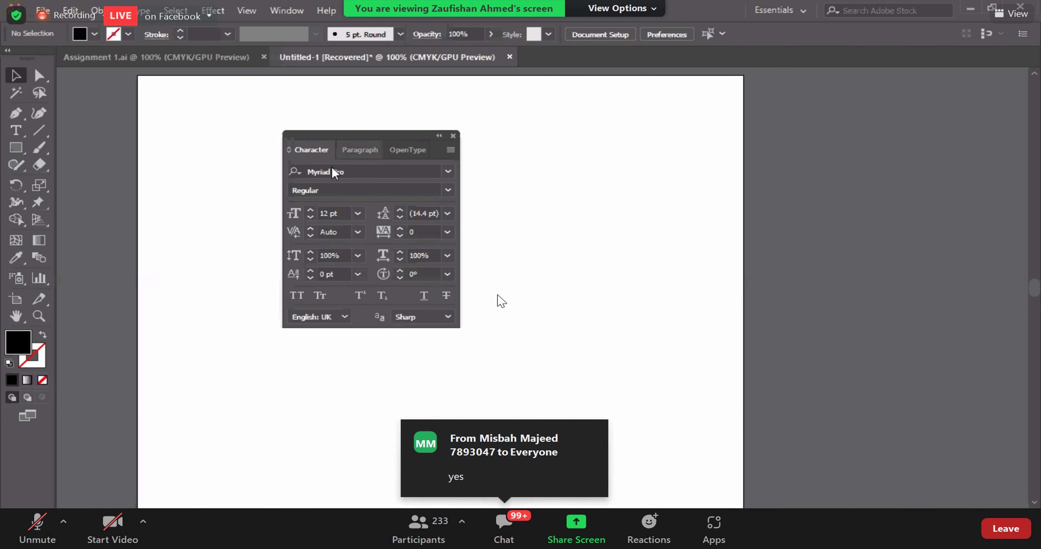
# - Close the Paragraph and OpenType tabs and move the Character panel beside the artboard
pyautogui.moveTo(360, 149); pyautogui.dragTo(309, 215)
pyautogui.click(361, 195)
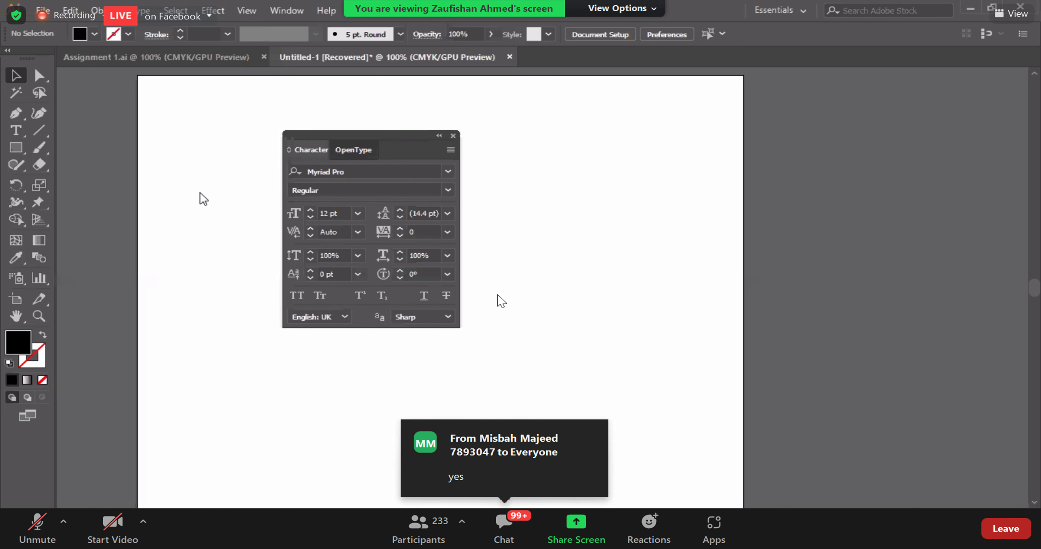
pyautogui.moveTo(352, 149); pyautogui.dragTo(277, 195)
pyautogui.click(345, 180)
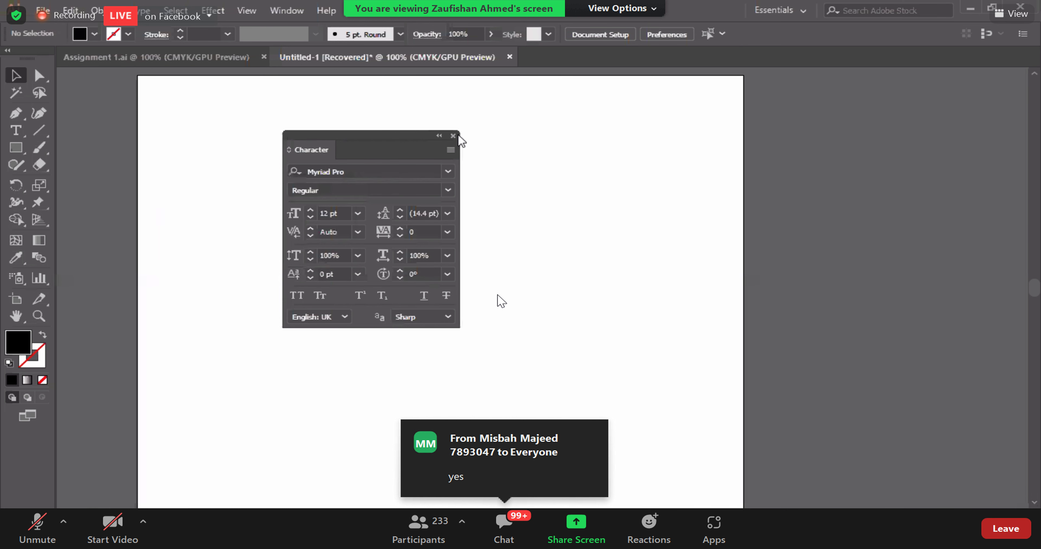
pyautogui.moveTo(340, 139); pyautogui.dragTo(874, 137)
pyautogui.press('t')
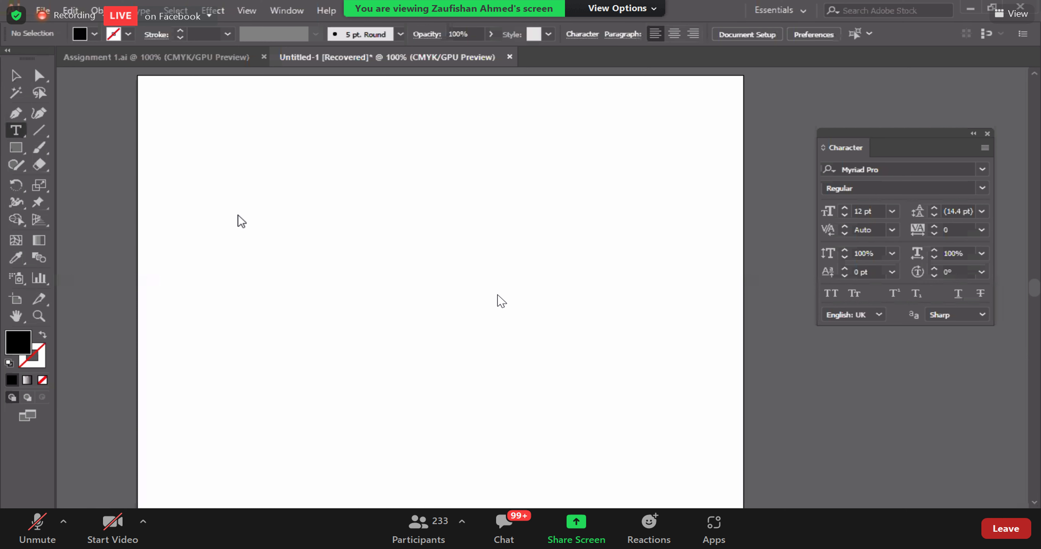
# - Enlarge the 'Serif' word to about 60 pt and edit the right copy to 'Sans Serif'
pyautogui.click(270, 247)
pyautogui.write('s')
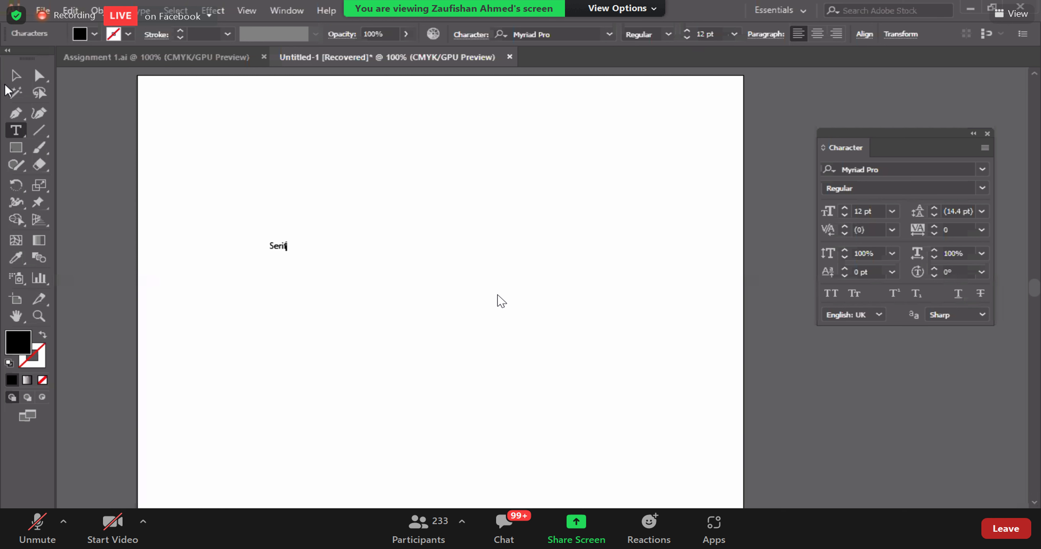
pyautogui.click(15, 75)
pyautogui.moveTo(287, 251)
pyautogui.mouseDown()
pyautogui.moveTo(357, 292)
pyautogui.moveTo(520, 276)
pyautogui.mouseUp()
pyautogui.click(16, 130)
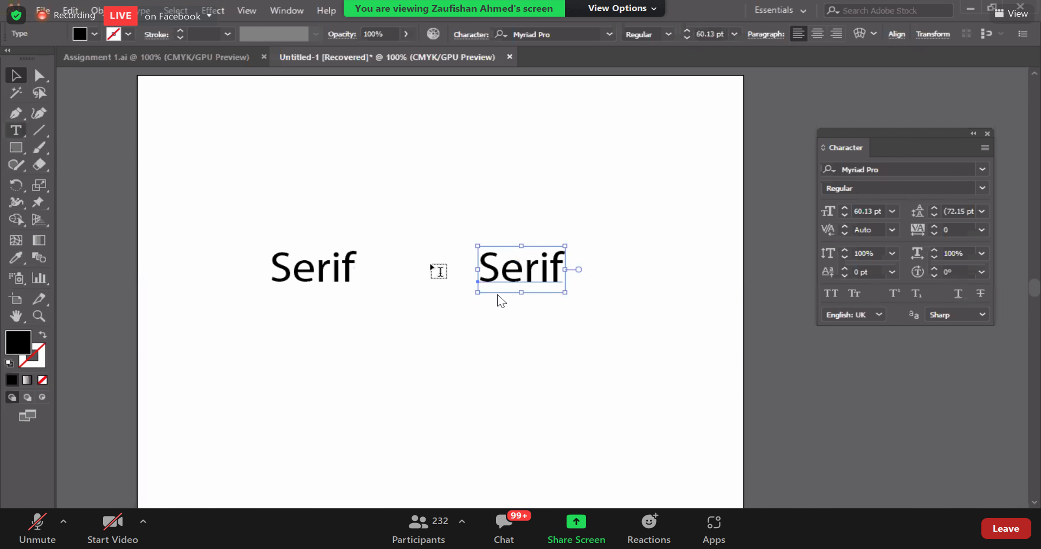
pyautogui.click(483, 263)
pyautogui.write('Sans')
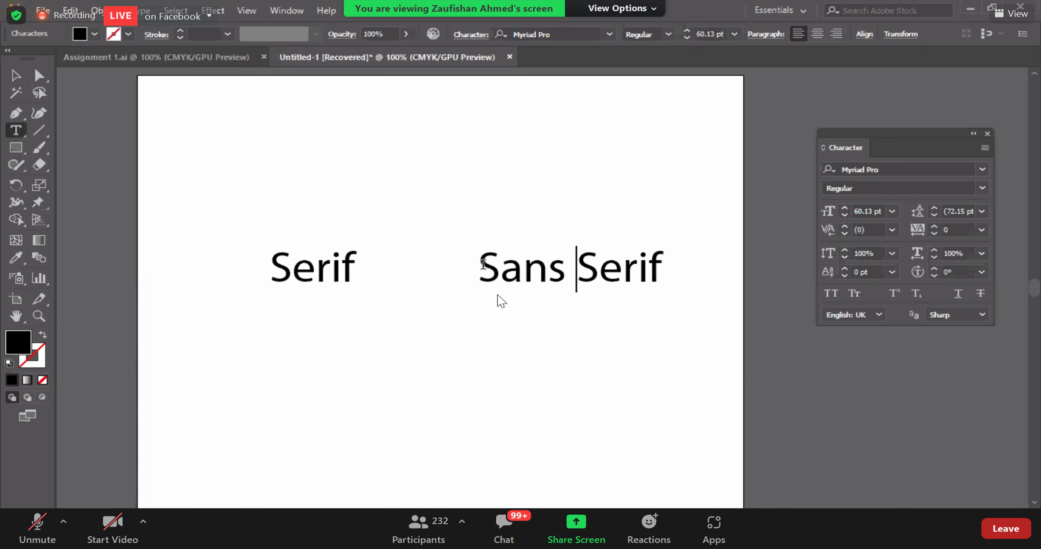
pyautogui.click(24, 77)
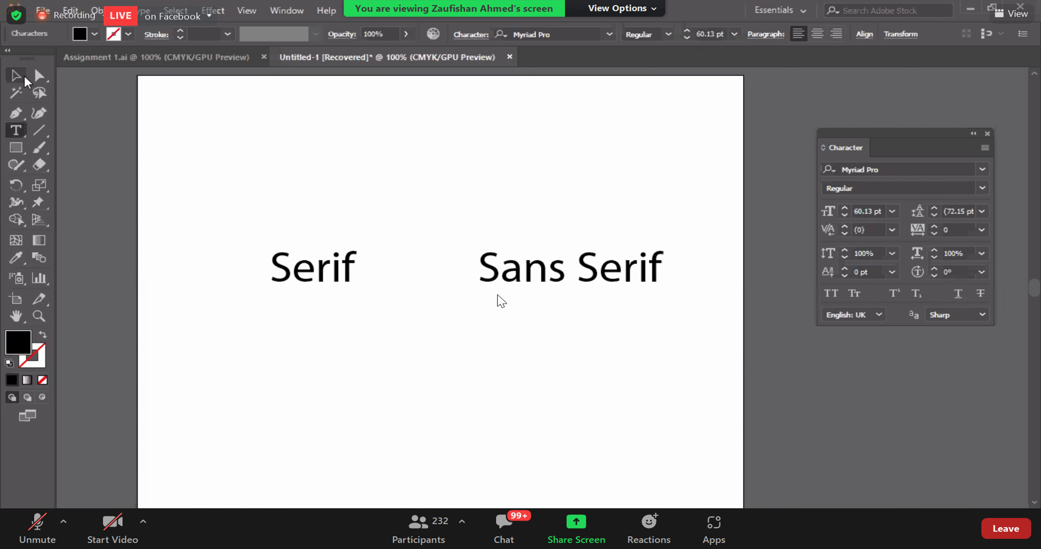
# - Set the left 'Serif' to Times New Roman and shift it slightly left and down
pyautogui.click(325, 263)
pyautogui.click(935, 172)
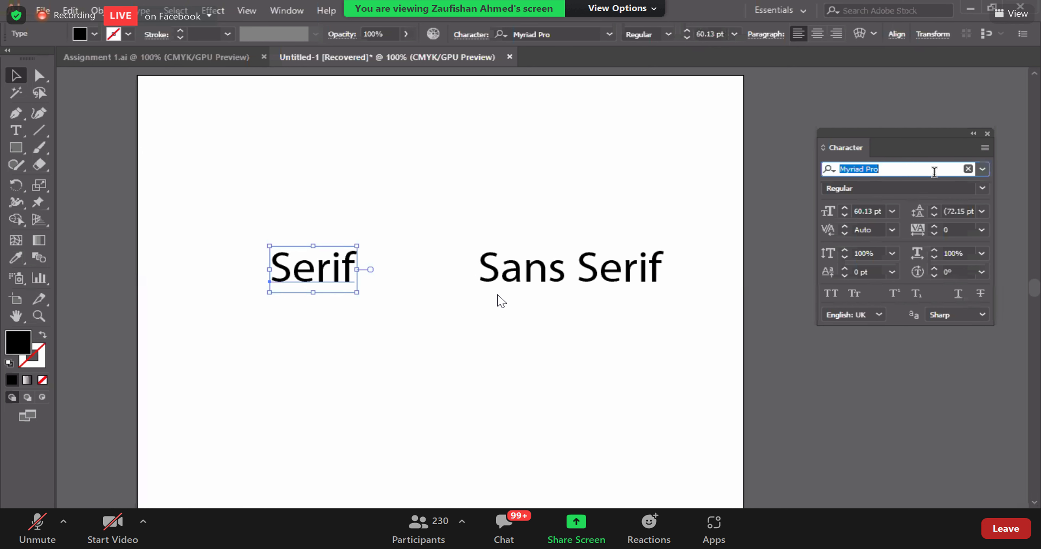
pyautogui.write('t')
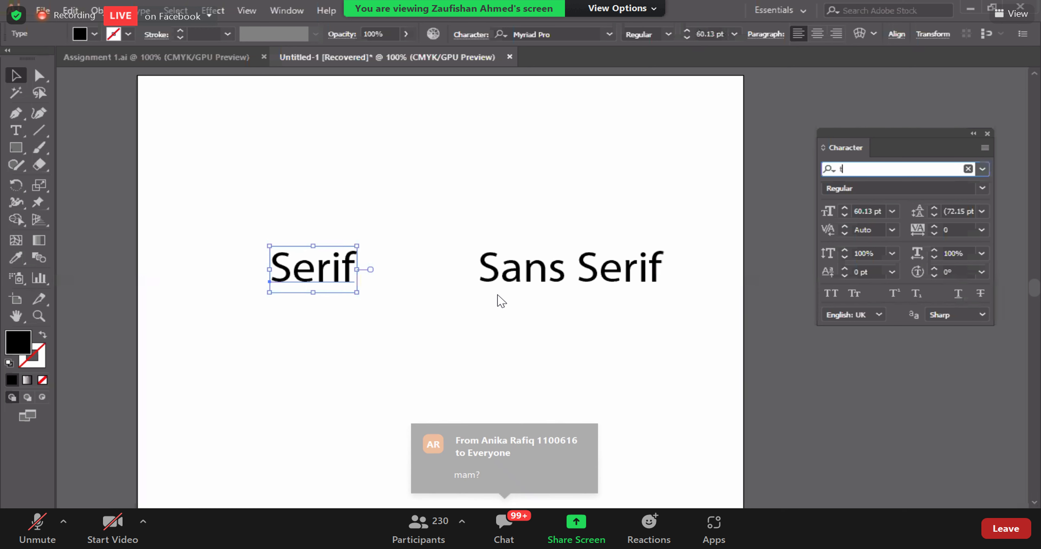
pyautogui.write('ime')
pyautogui.press('Return')
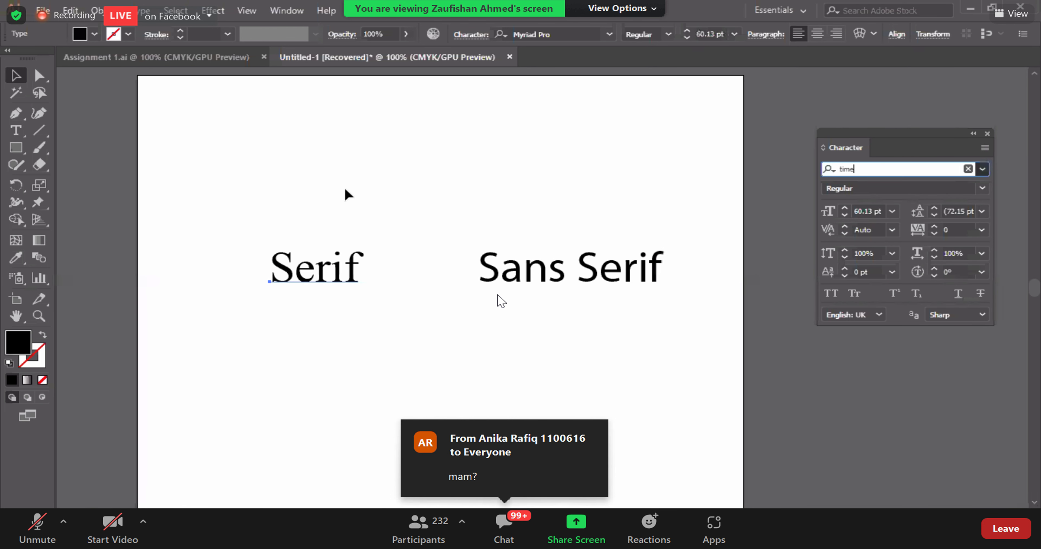
pyautogui.moveTo(307, 290); pyautogui.dragTo(278, 302)
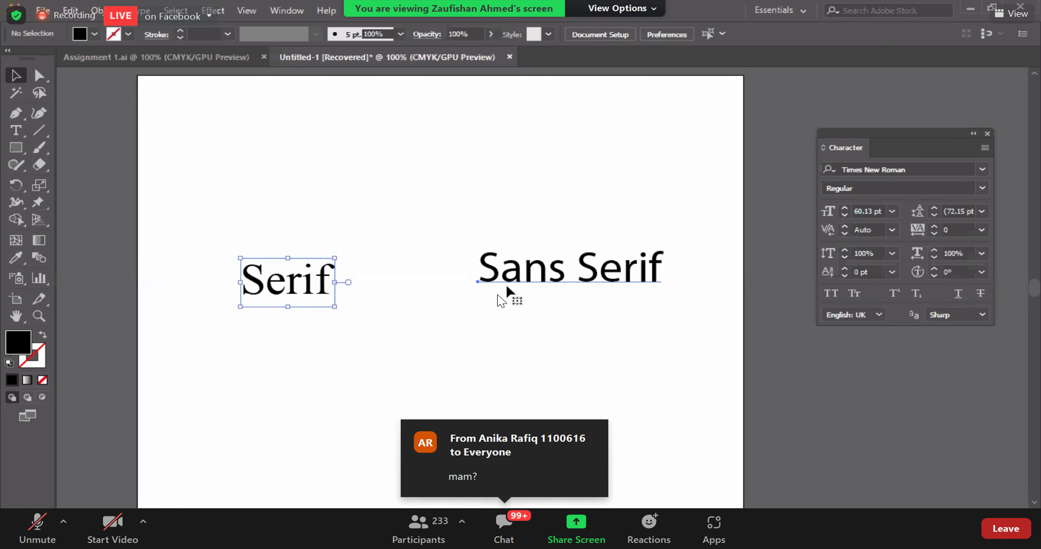
pyautogui.click(515, 288)
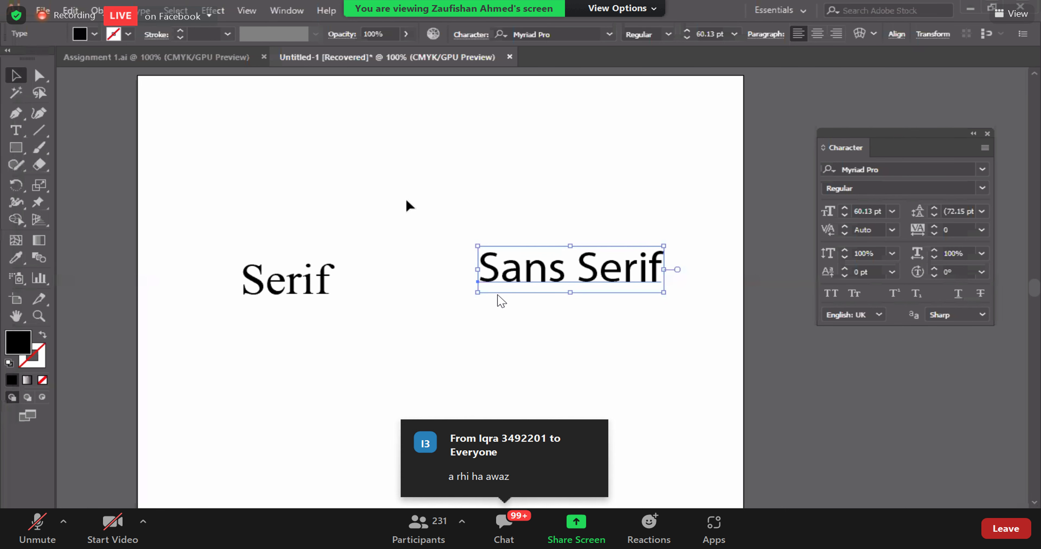
pyautogui.click(406, 204)
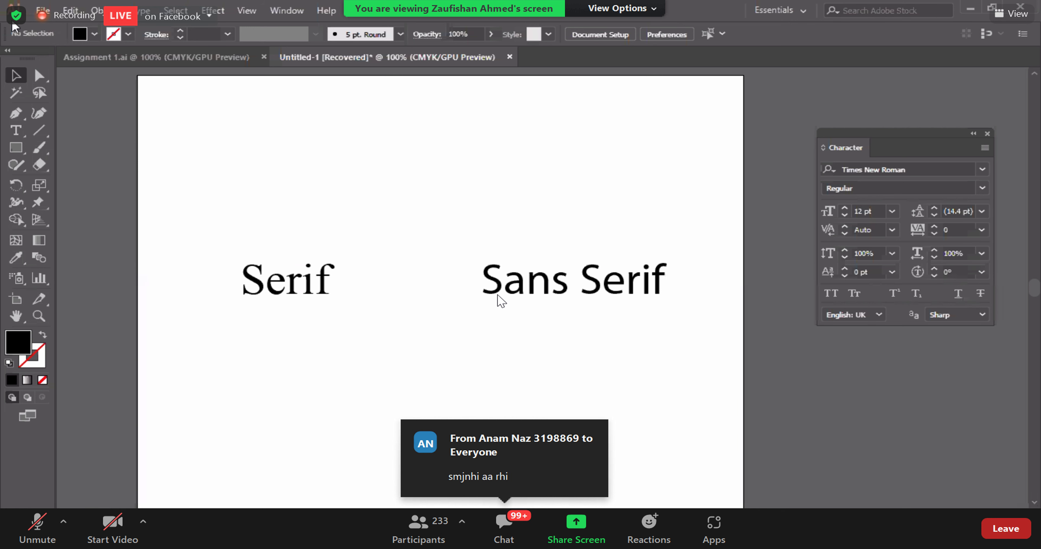
pyautogui.click(287, 11)
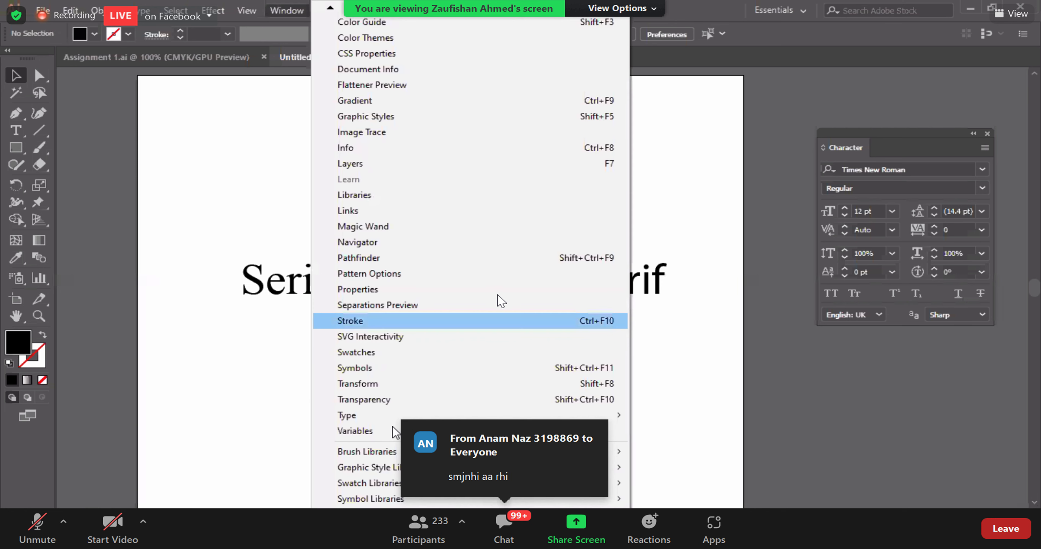
pyautogui.moveTo(471, 415)
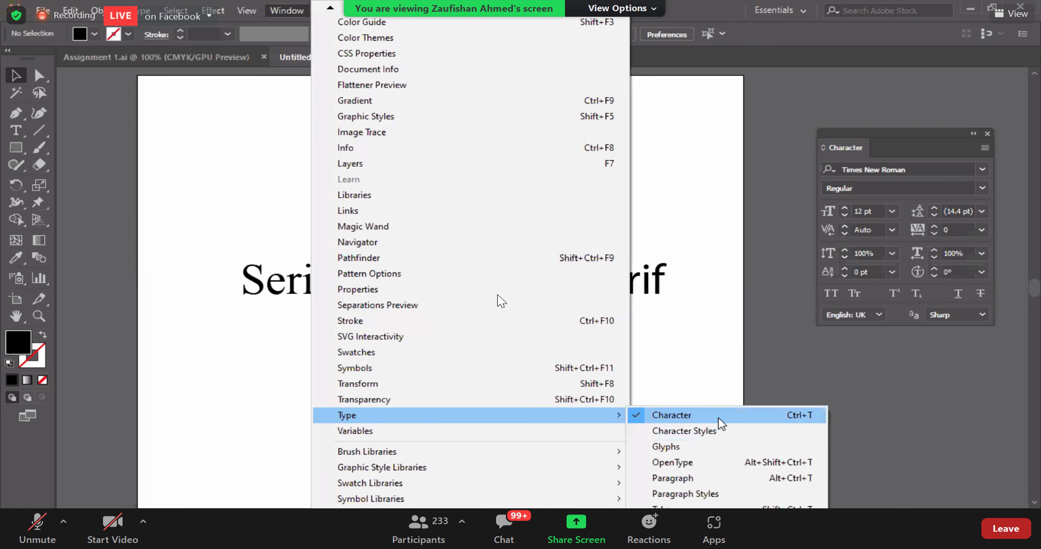
pyautogui.click(751, 341)
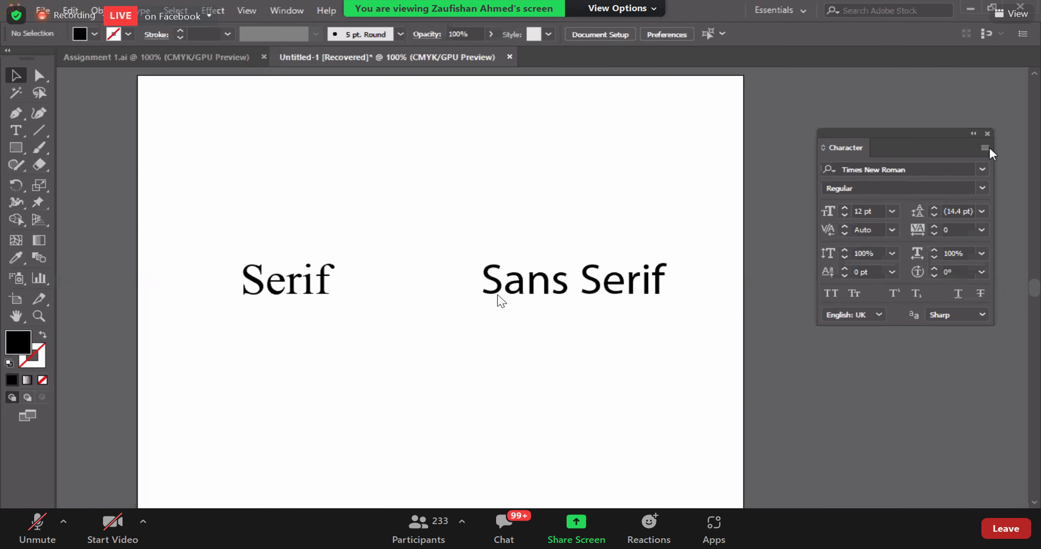
pyautogui.click(984, 147)
pyautogui.click(893, 152)
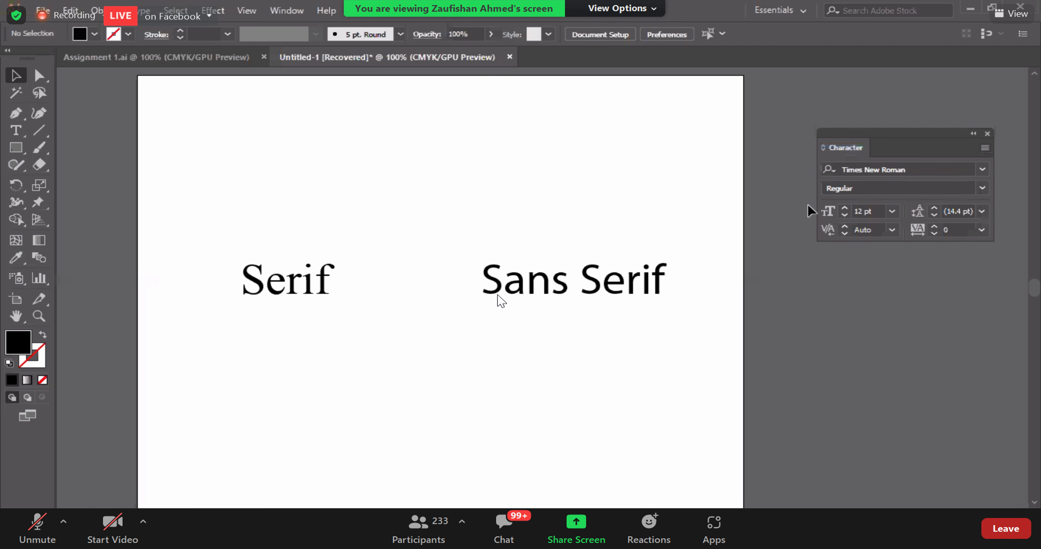
pyautogui.click(984, 149)
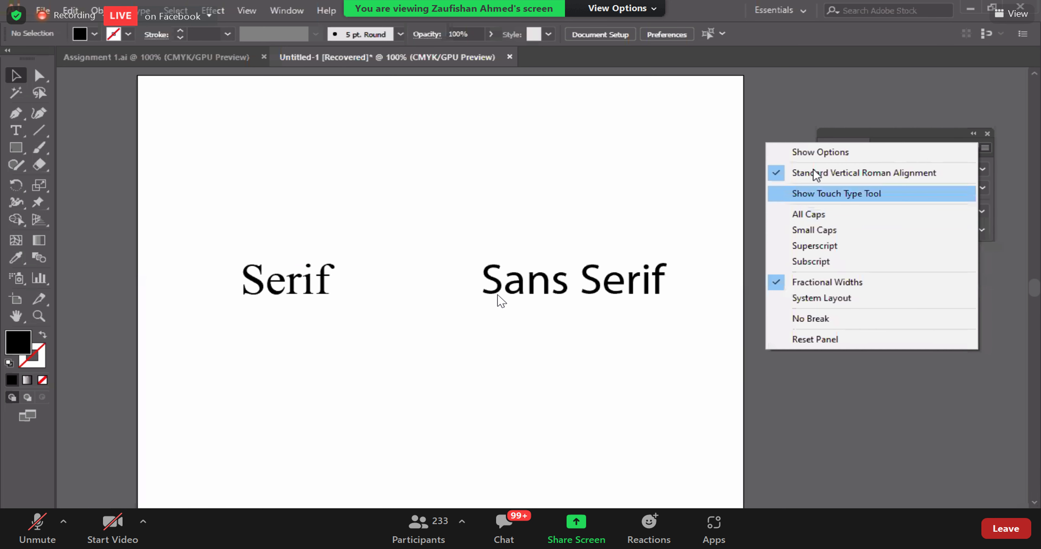
pyautogui.click(806, 152)
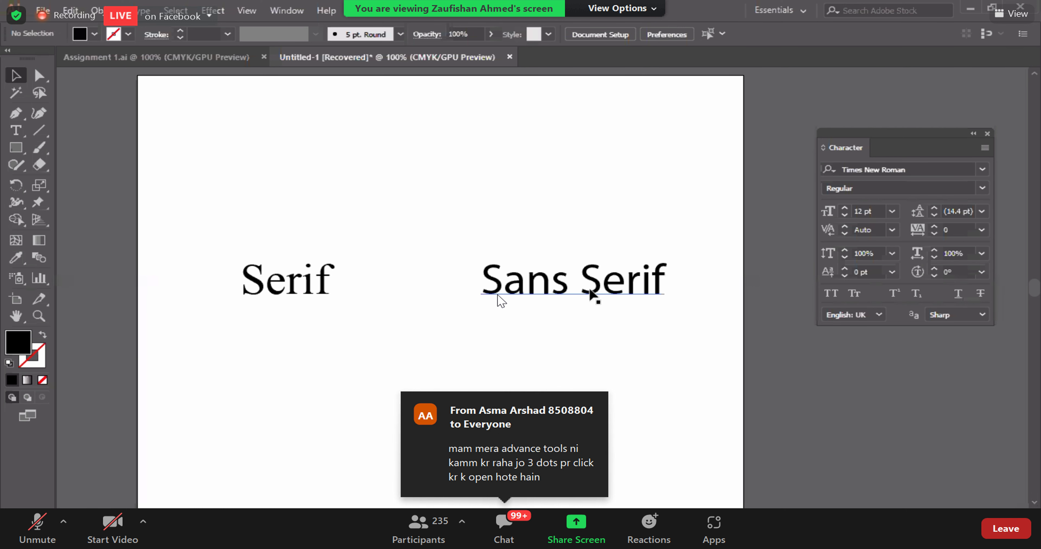
# - Select the 'Sans Serif' text to show Myriad Pro Regular at 60.13 pt
pyautogui.click(538, 292)
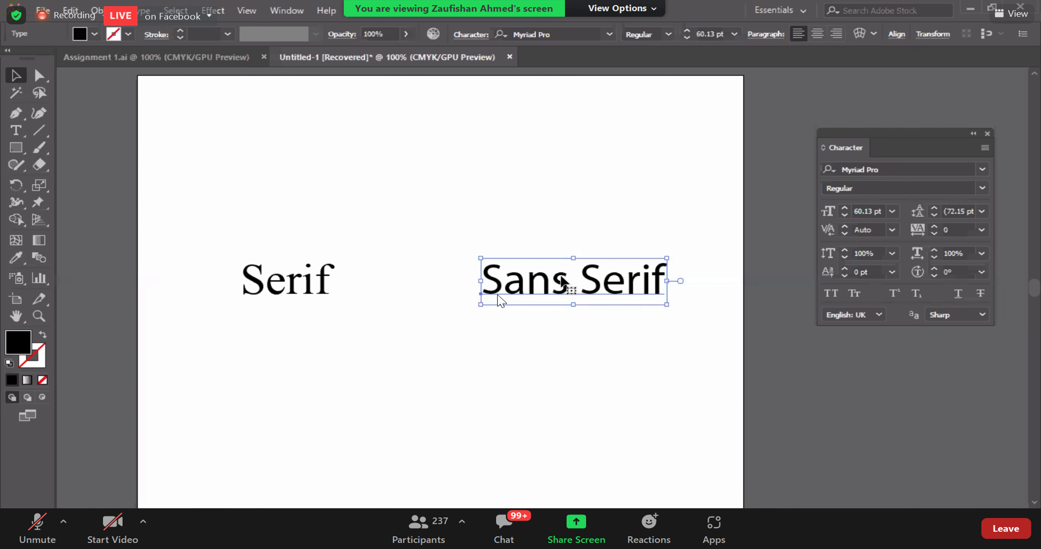
pyautogui.moveTo(227, 304); pyautogui.dragTo(315, 310)
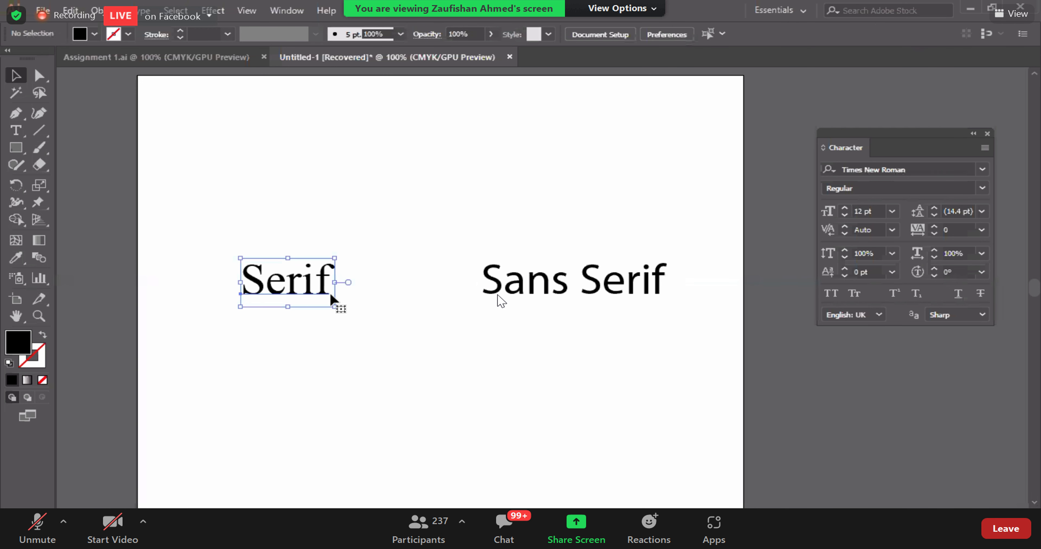
pyautogui.hotkey('ctrl', '+')
pyautogui.hotkey('ctrl', '+')
pyautogui.hotkey('ctrl', '+')
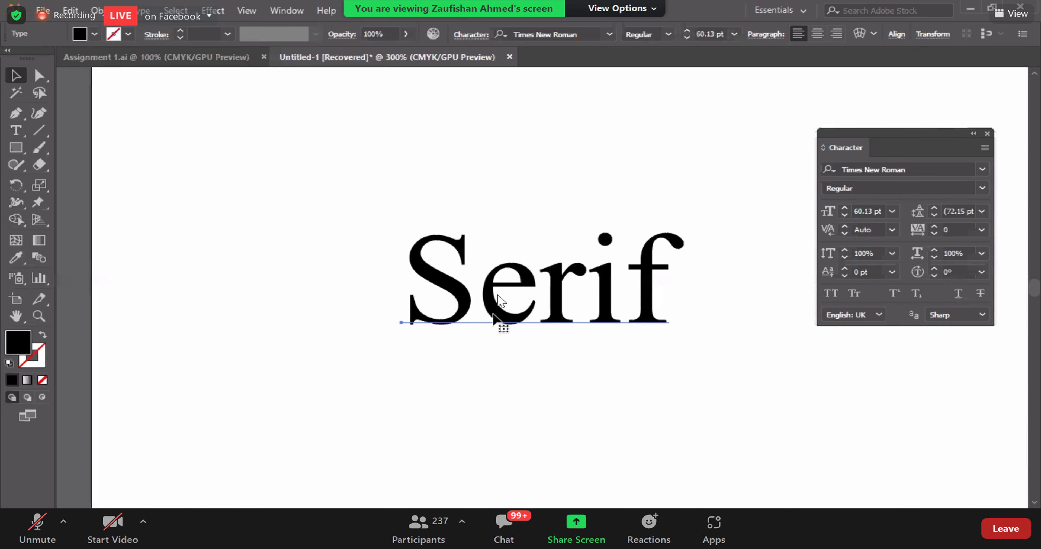
pyautogui.hotkey('ctrl', '+')
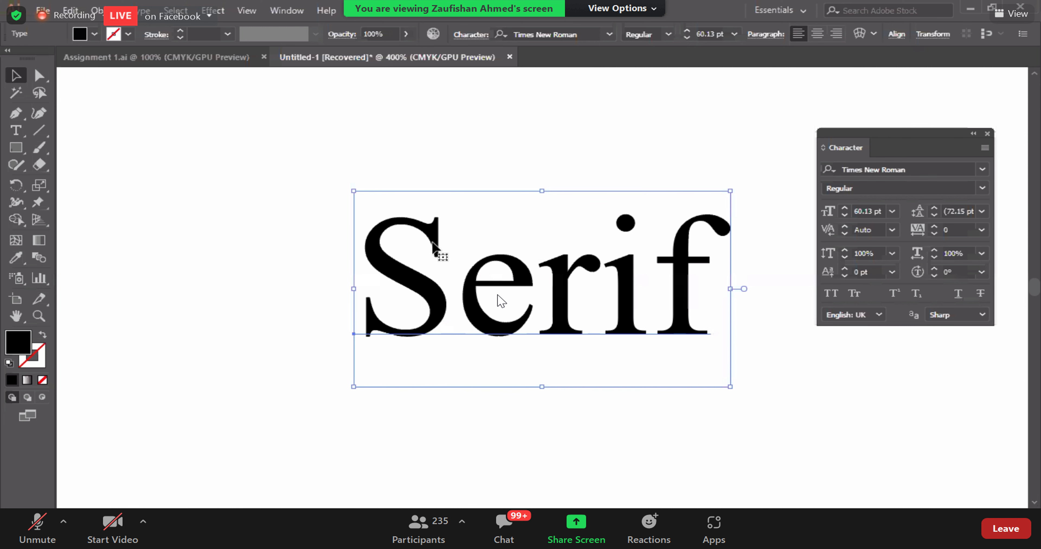
pyautogui.click(818, 420)
pyautogui.moveTo(841, 453); pyautogui.dragTo(337, 457)
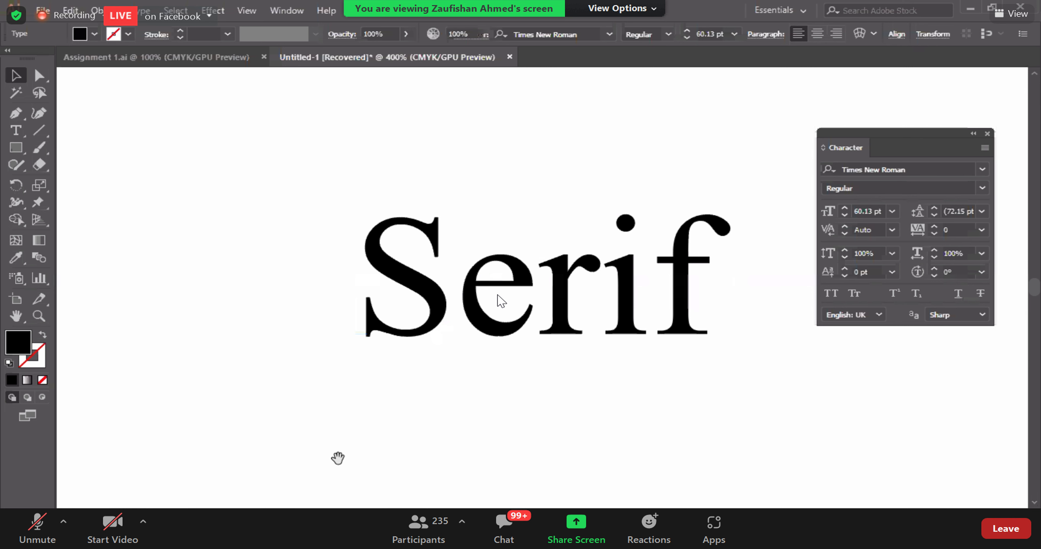
pyautogui.moveTo(623, 376)
pyautogui.mouseDown()
pyautogui.moveTo(469, 404)
pyautogui.moveTo(335, 395)
pyautogui.mouseUp()
pyautogui.moveTo(437, 395); pyautogui.dragTo(322, 394)
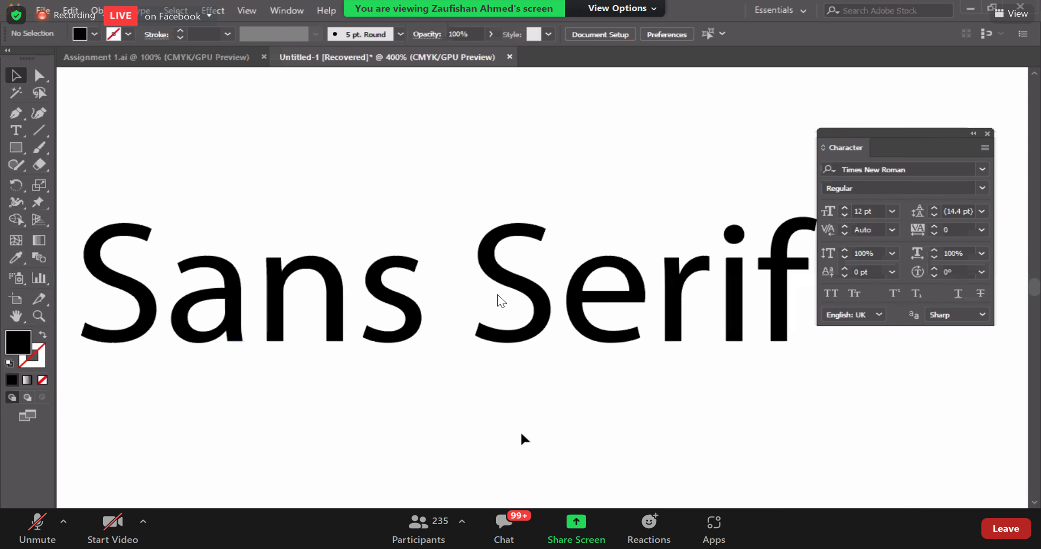
pyautogui.scroll(-1, 501, 301)
pyautogui.scroll(-1, 501, 301)
pyautogui.scroll(-1, 501, 301)
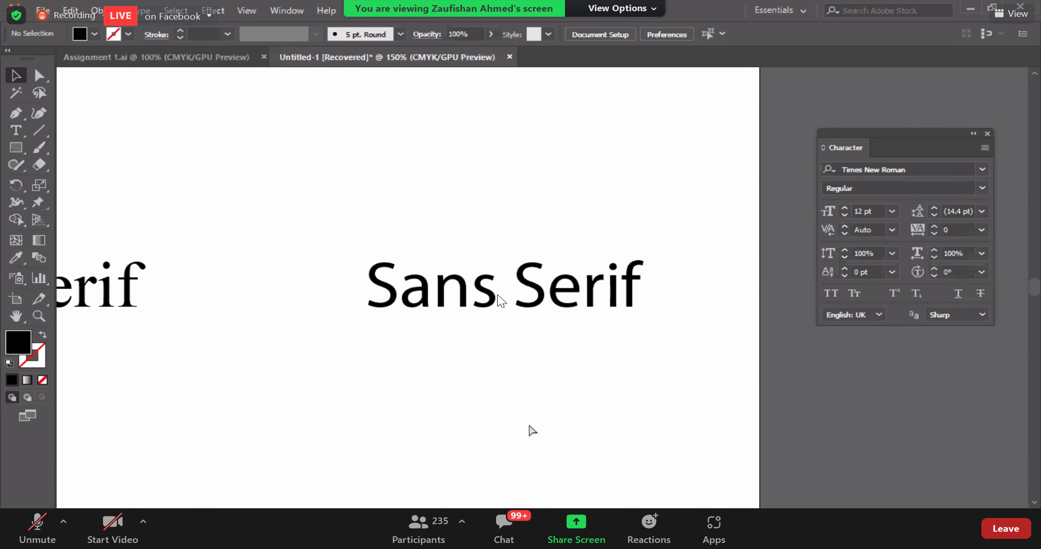
pyautogui.scroll(-1, 501, 301)
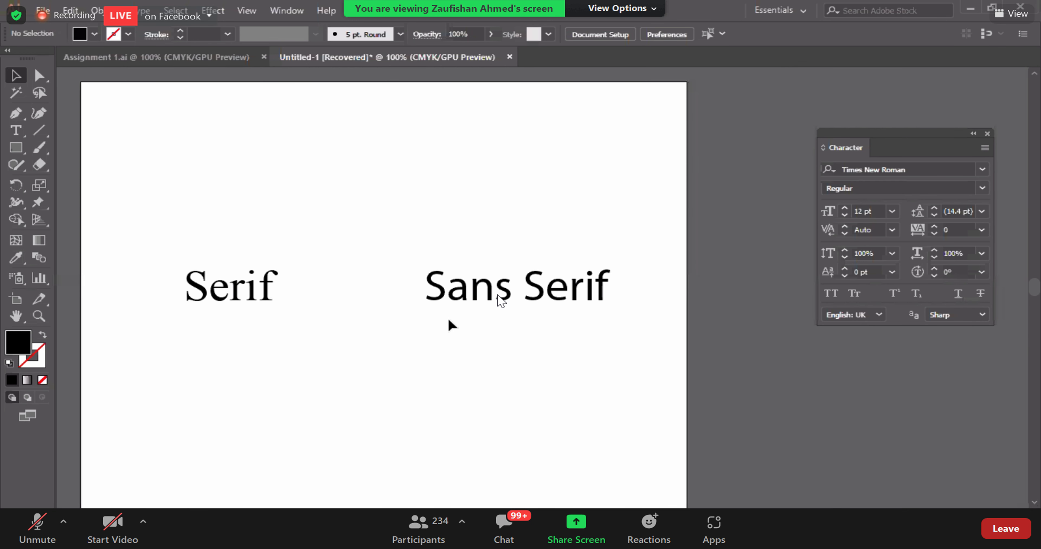
pyautogui.click(441, 290)
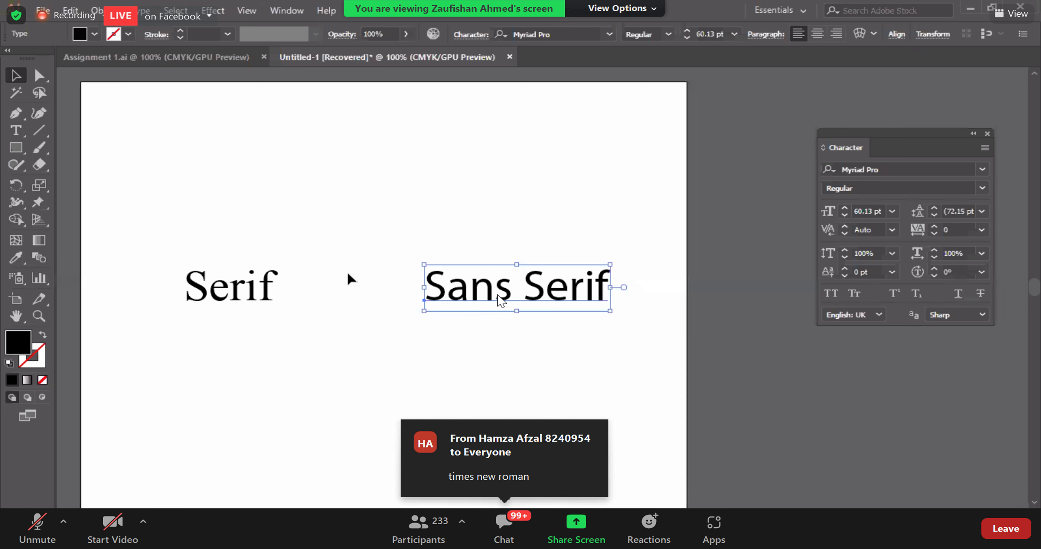
# - Select the 'Serif' text to show Times New Roman in the Character panel, then deselect it
pyautogui.click(251, 294)
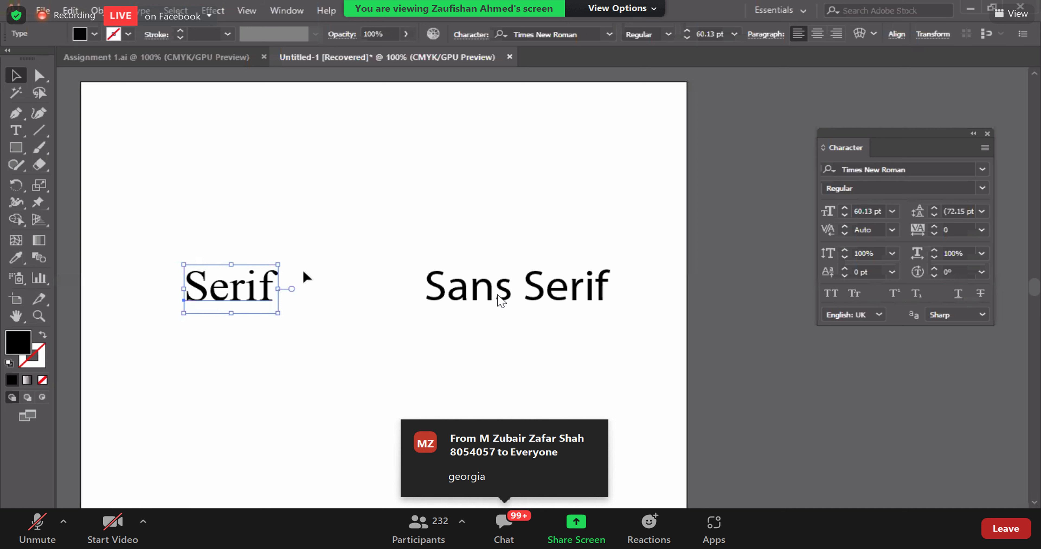
pyautogui.click(325, 329)
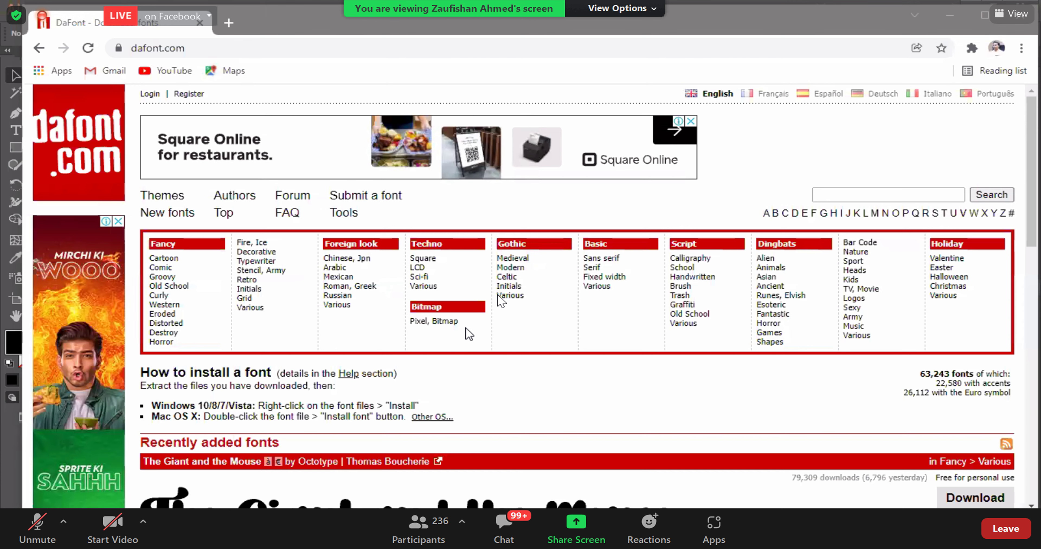
# - Open DaFont's Basic > Sans serif category and browse Lemon Milk, Coolvetica and Bebas
pyautogui.scroll(-2, 465, 327)
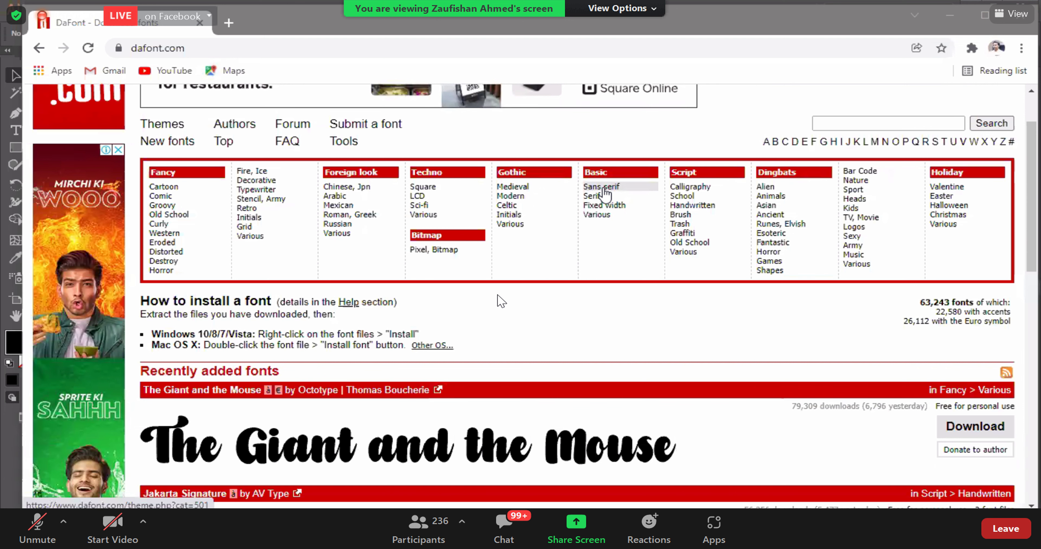
pyautogui.click(603, 188)
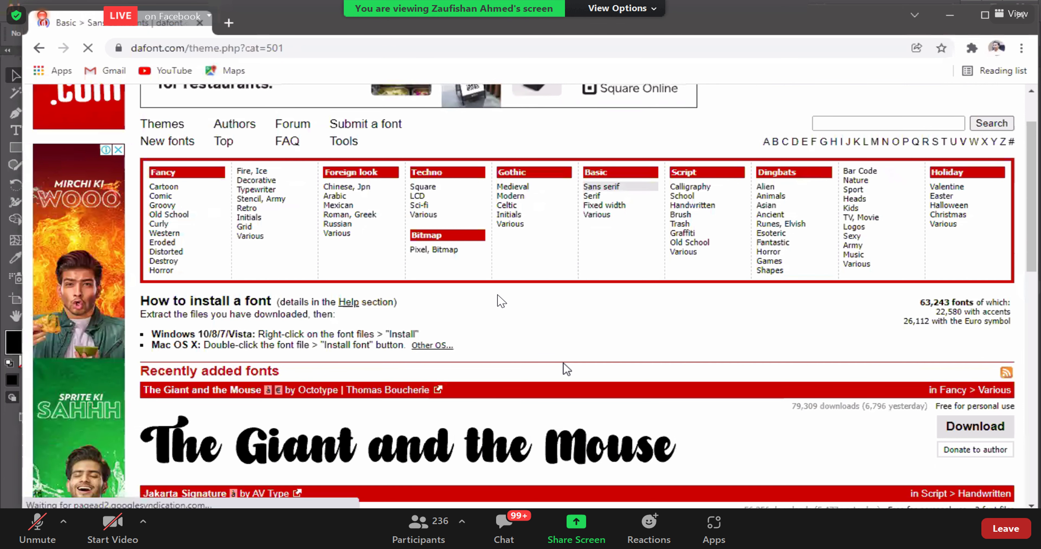
pyautogui.scroll(-5, 564, 365)
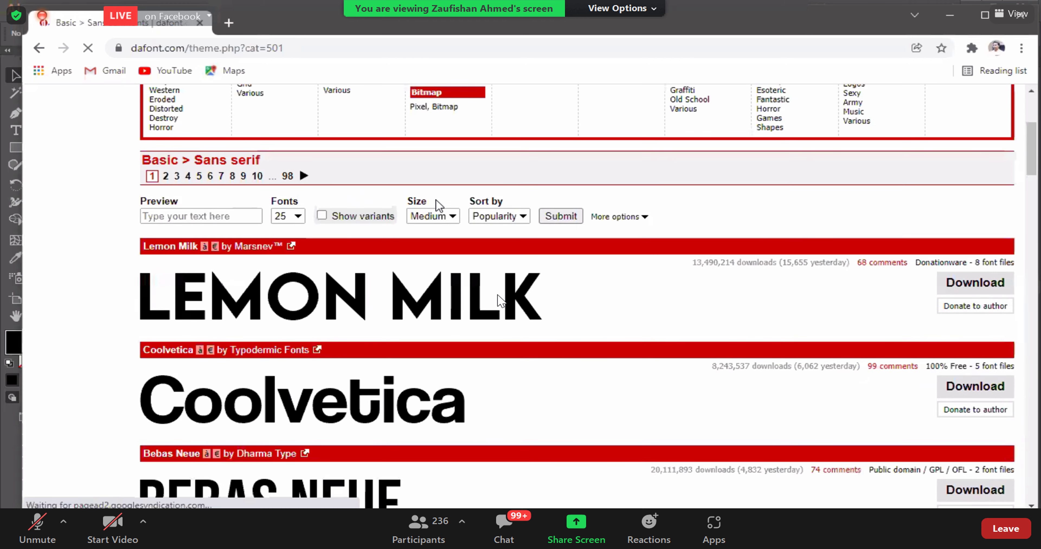
pyautogui.scroll(-2, 434, 206)
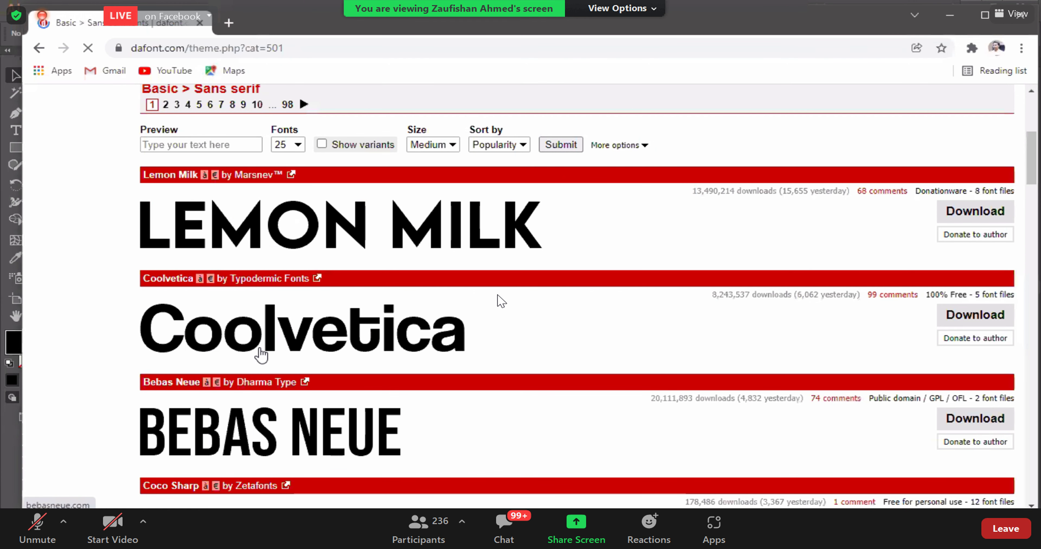
pyautogui.scroll(-5, 335, 422)
pyautogui.scroll(-2, 337, 422)
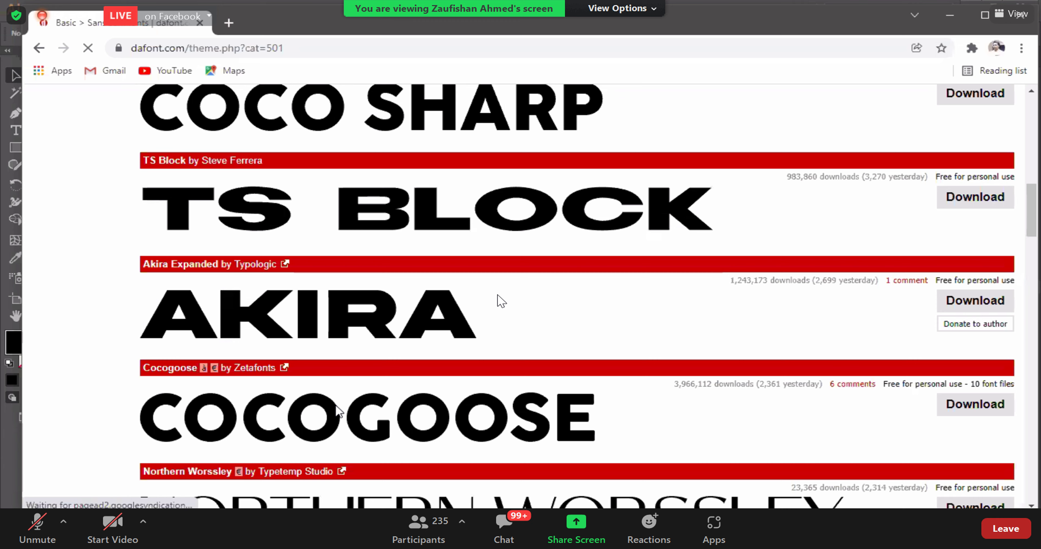
pyautogui.scroll(-5, 336, 407)
pyautogui.scroll(-3, 336, 405)
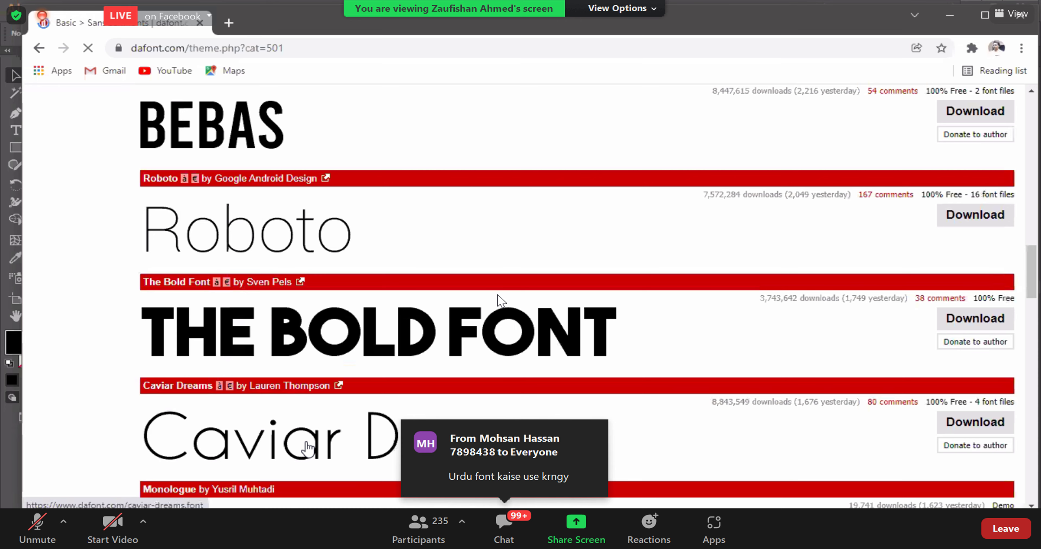
pyautogui.scroll(-4, 960, 271)
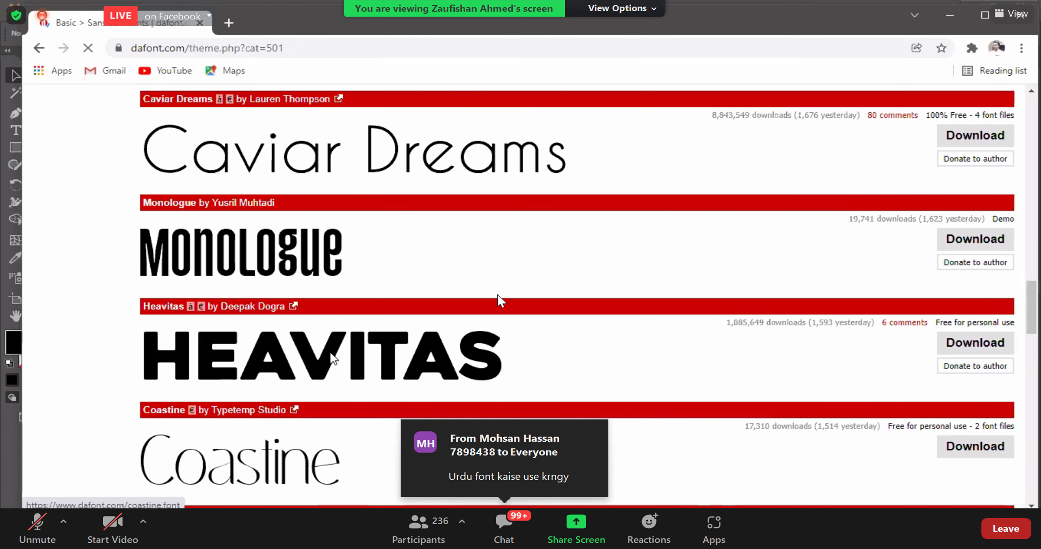
pyautogui.scroll(-1, 332, 357)
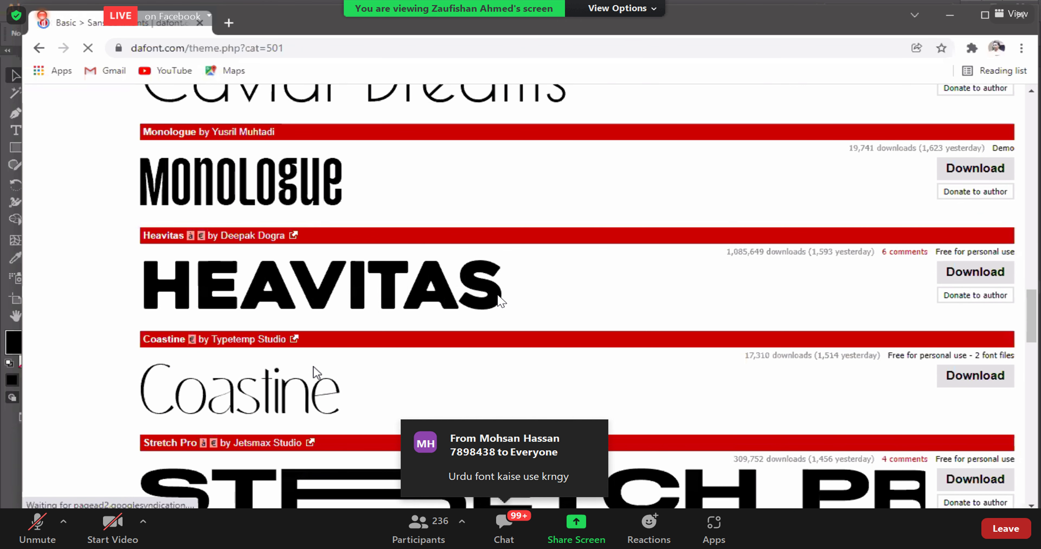
# - Scroll back to the top of the list and open the Basic > Serif category
pyautogui.scroll(5, 315, 372)
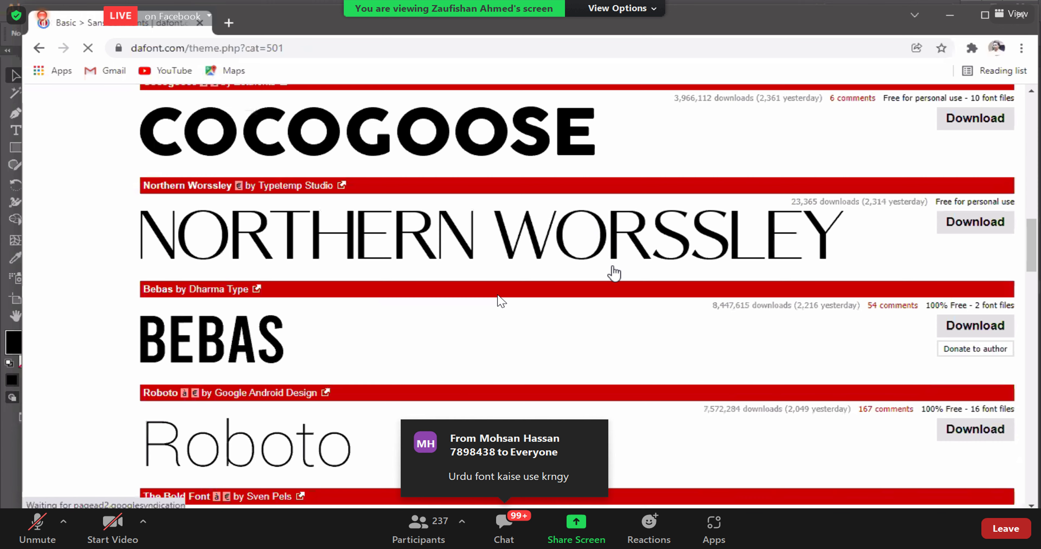
pyautogui.scroll(6, 602, 274)
pyautogui.scroll(2, 597, 275)
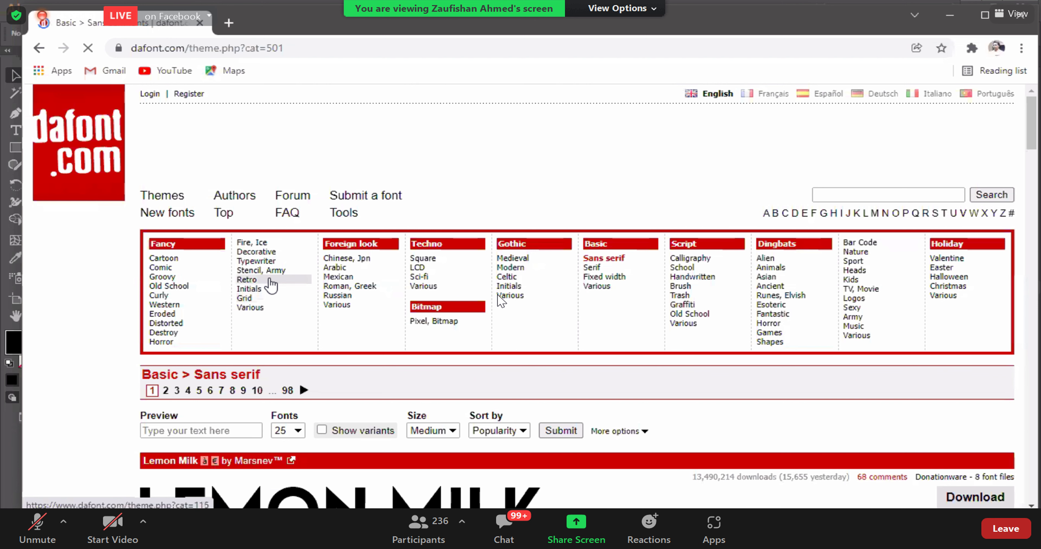
pyautogui.scroll(-3, 627, 232)
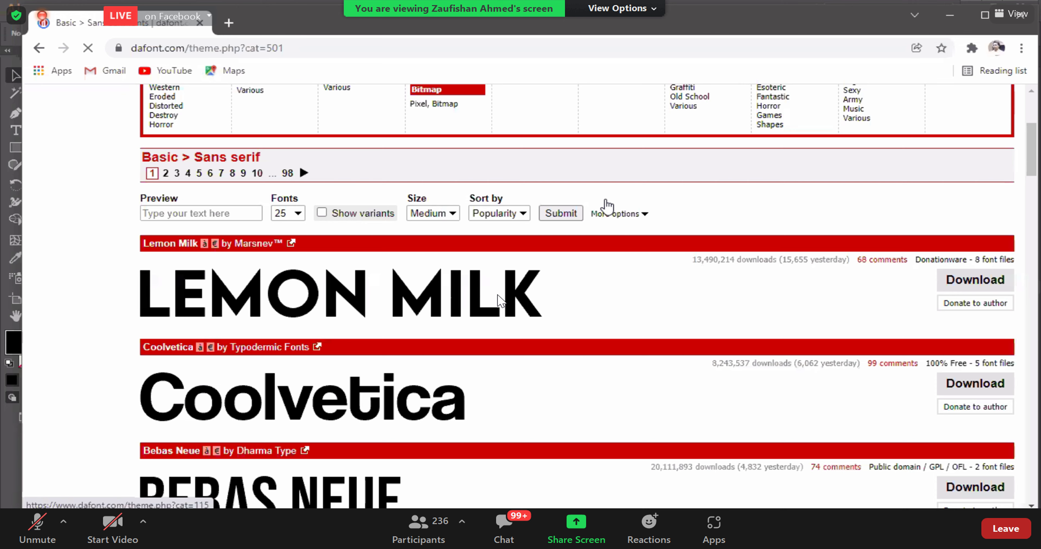
pyautogui.scroll(2, 600, 201)
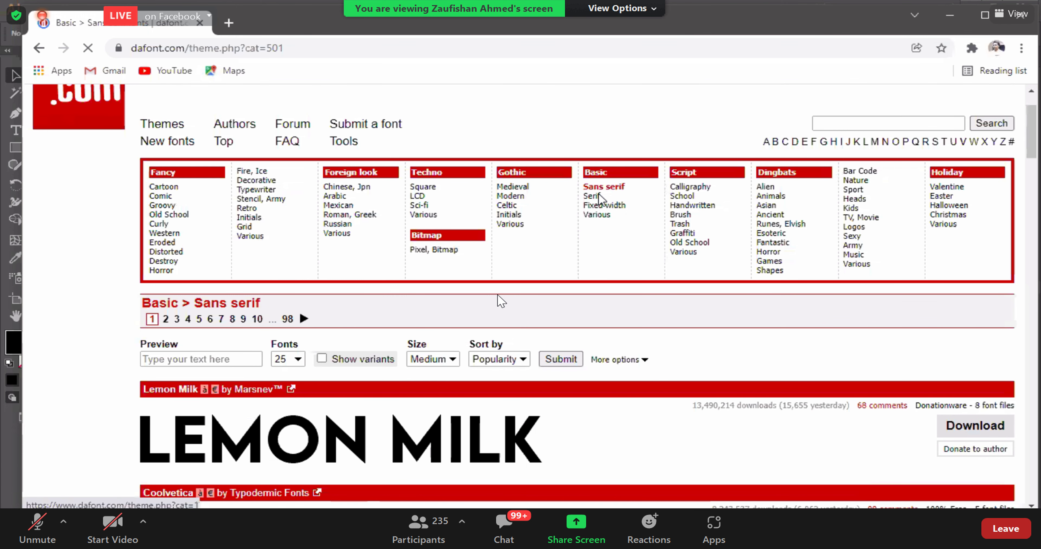
pyautogui.click(593, 196)
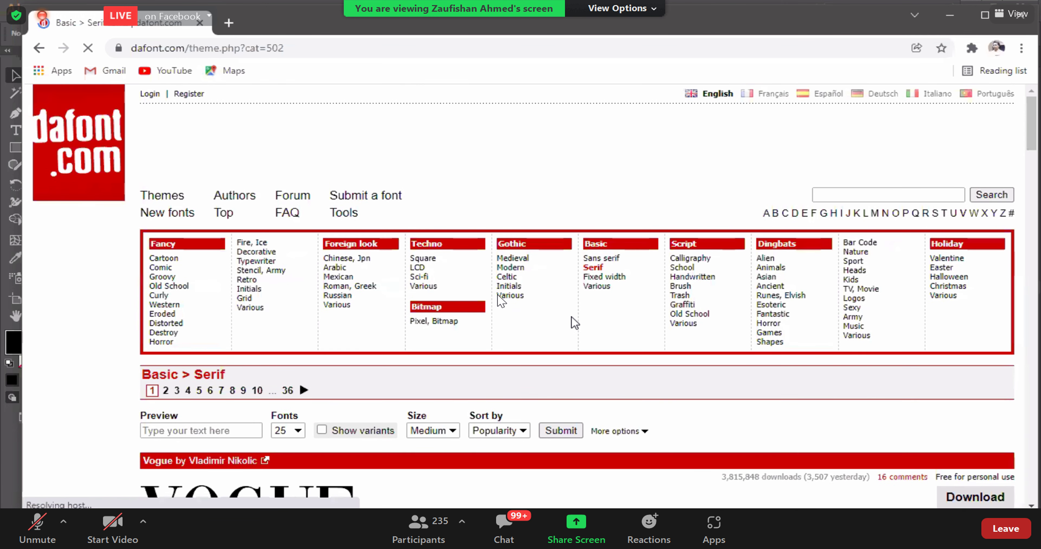
# - Browse the Basic > Serif font list led by Vogue
pyautogui.scroll(-5, 595, 291)
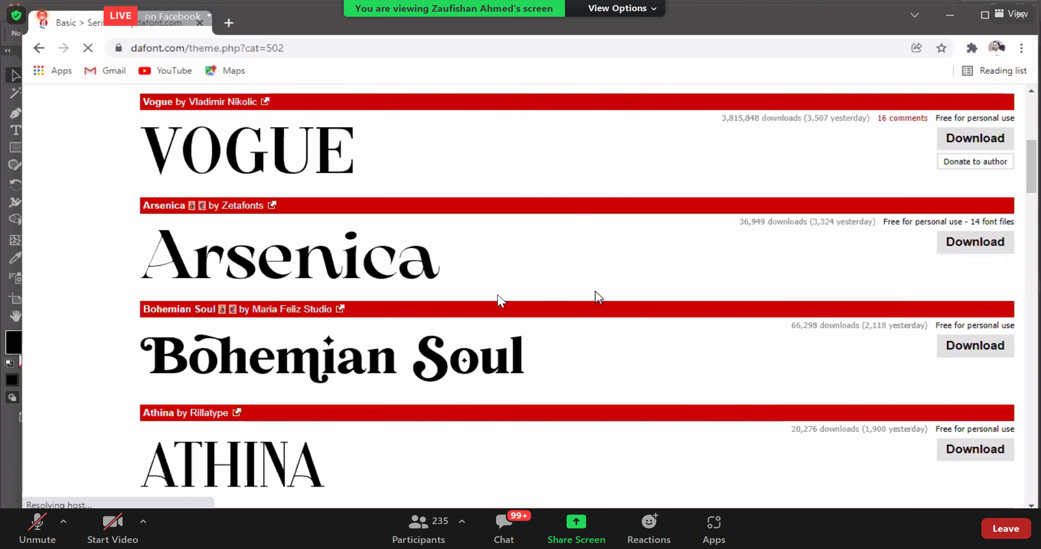
pyautogui.scroll(3, 595, 291)
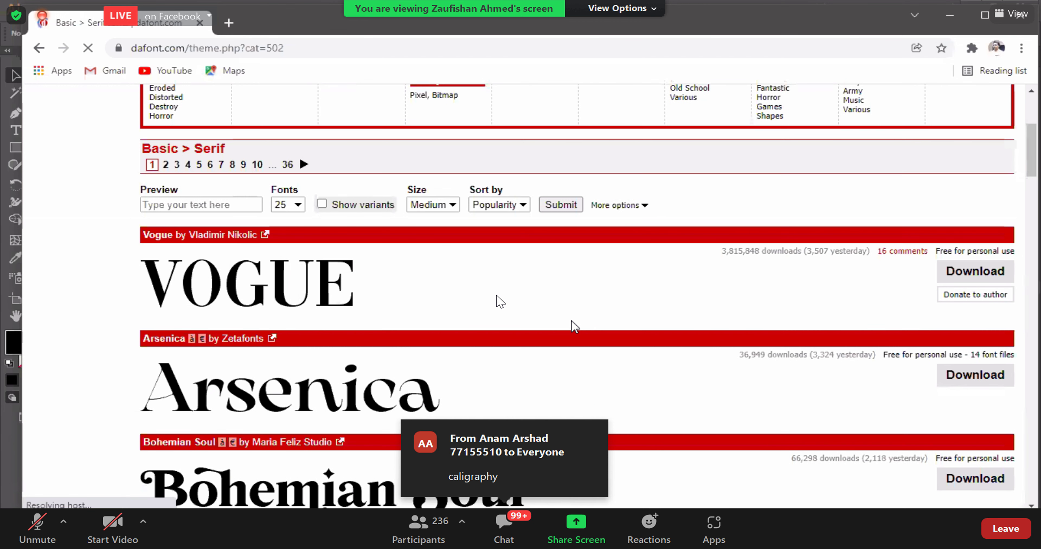
pyautogui.scroll(-5, 574, 326)
pyautogui.scroll(-5, 574, 323)
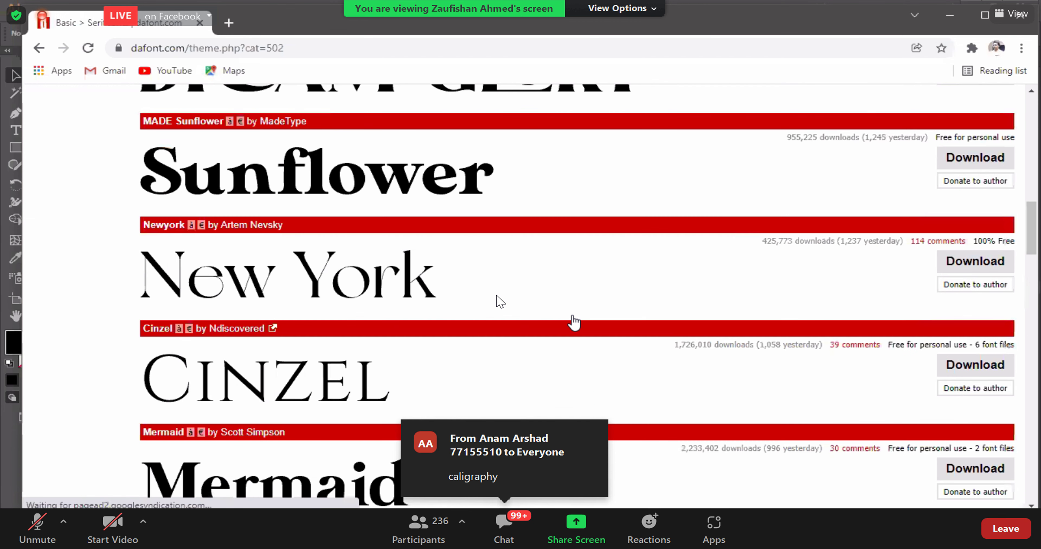
pyautogui.scroll(3, 574, 323)
pyautogui.scroll(12, 121, 169)
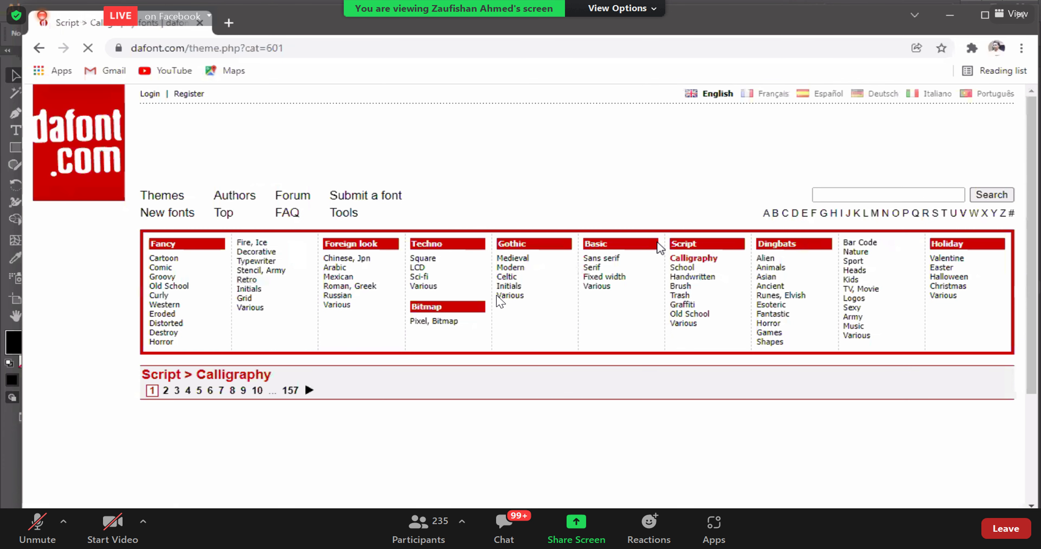
# - Show the Script > Handwritten fonts, led by The Star in the Midnight, and scroll through them
pyautogui.scroll(-3, 595, 242)
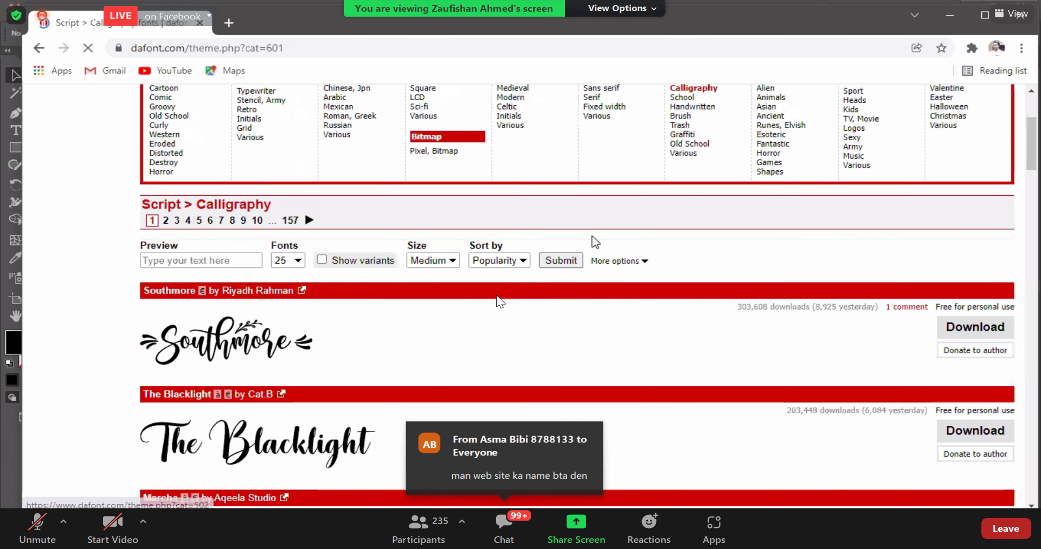
pyautogui.scroll(-1, 595, 238)
pyautogui.scroll(4, 681, 275)
pyautogui.click(693, 278)
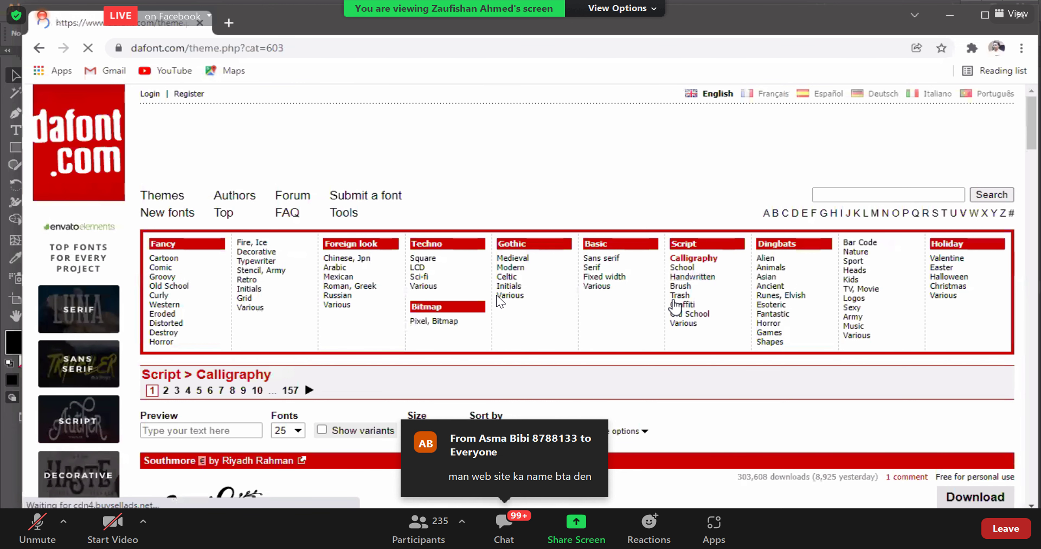
pyautogui.scroll(-5, 676, 304)
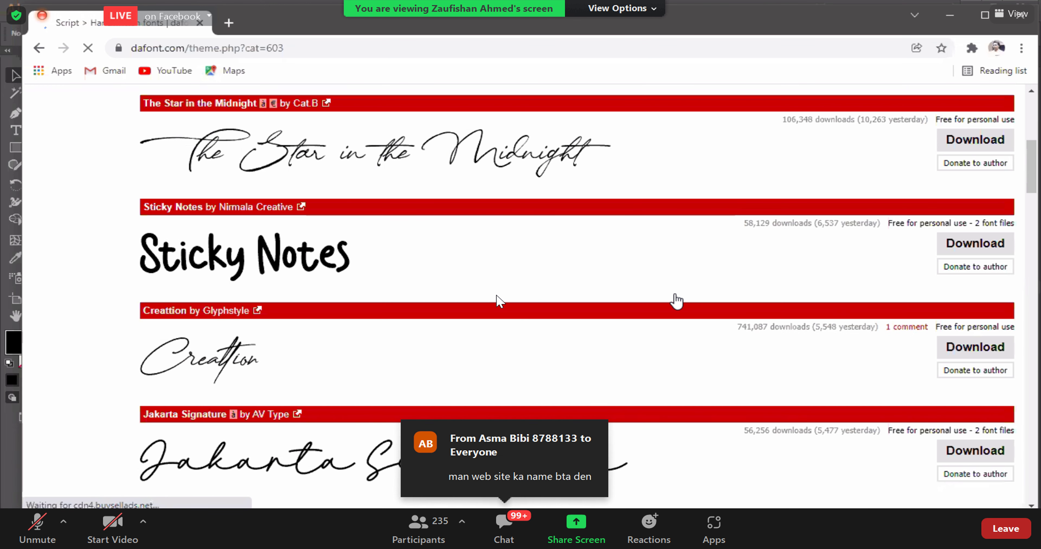
pyautogui.scroll(9, 515, 212)
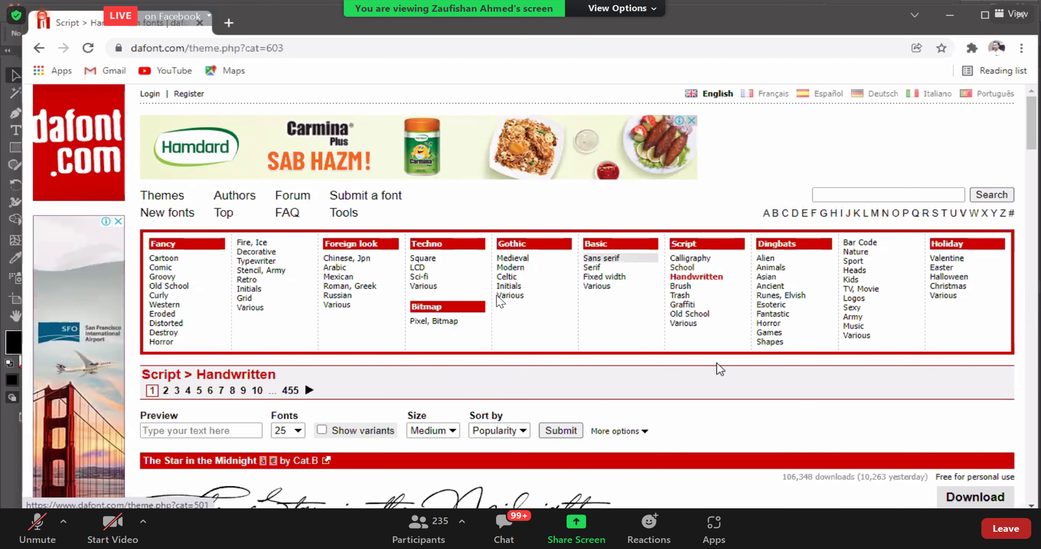
# - Return to Basic > Sans serif, browse its fonts, and place the cursor in the Preview box
pyautogui.click(601, 258)
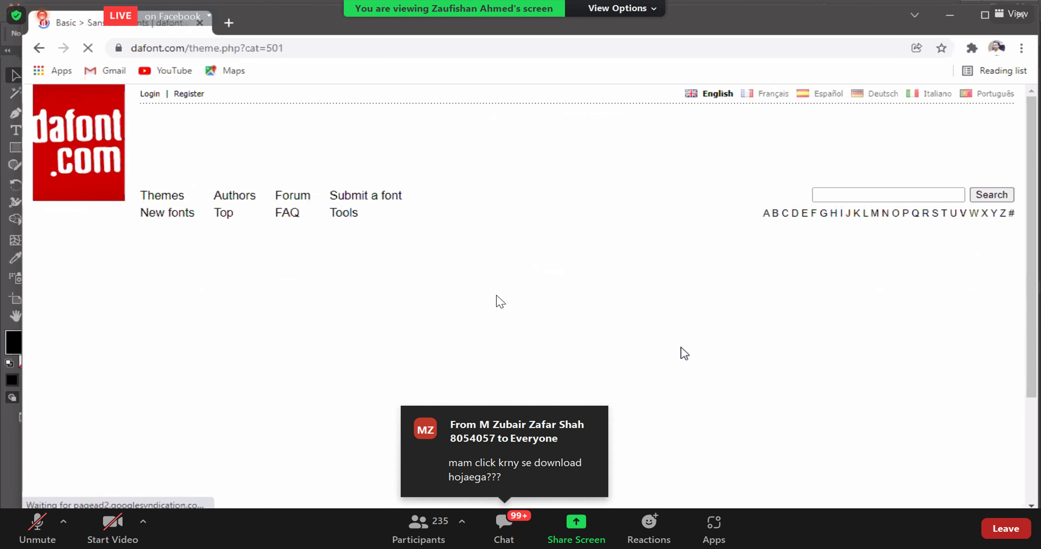
pyautogui.scroll(-4, 683, 355)
pyautogui.scroll(-5, 495, 323)
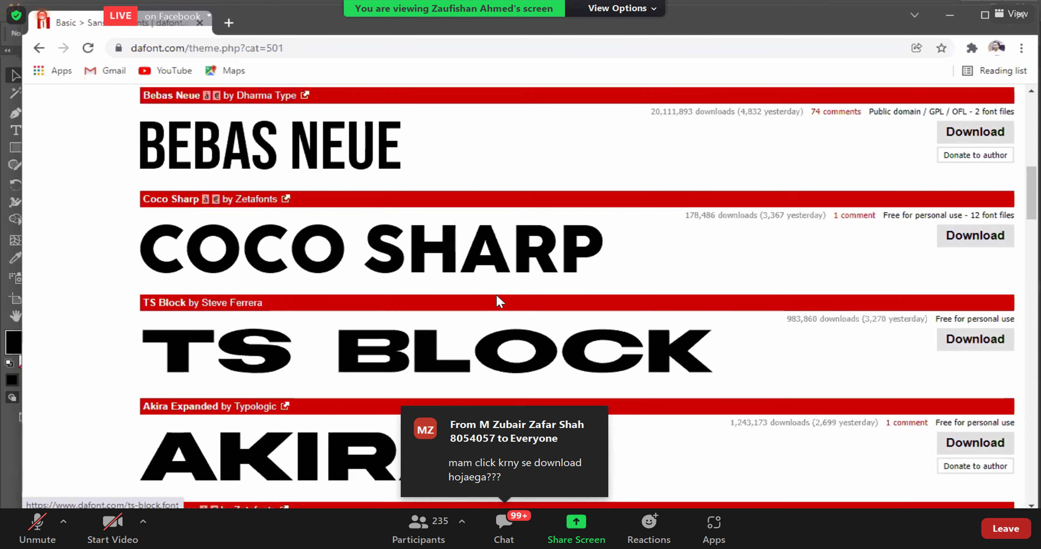
pyautogui.scroll(-5, 486, 401)
pyautogui.scroll(5, 485, 391)
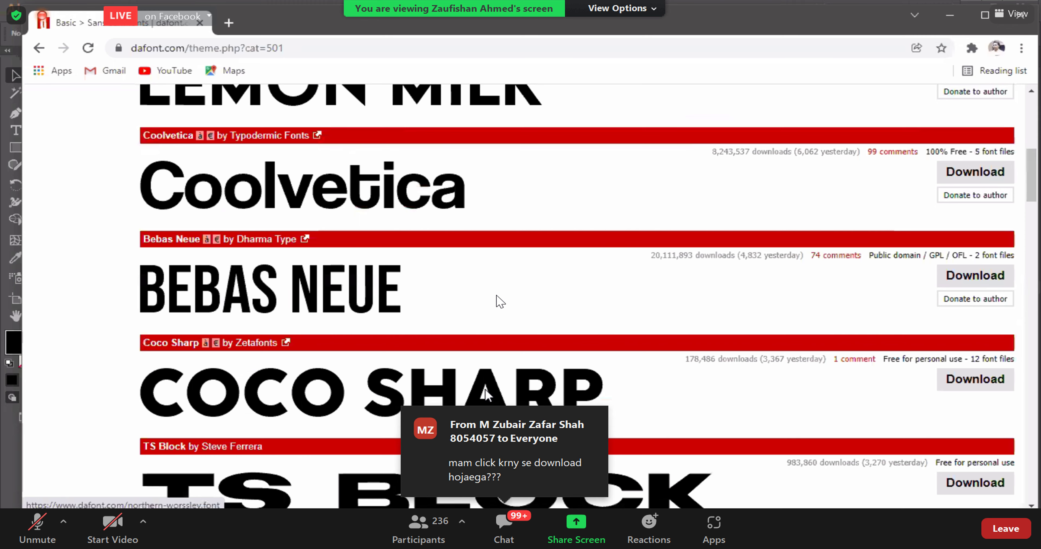
pyautogui.scroll(6, 485, 388)
pyautogui.scroll(-3, 485, 388)
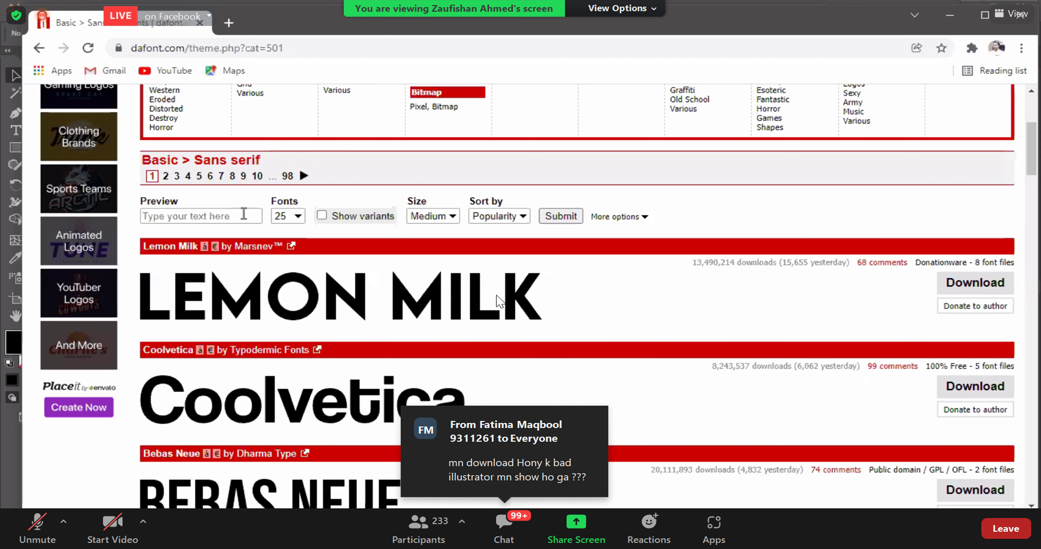
pyautogui.click(244, 214)
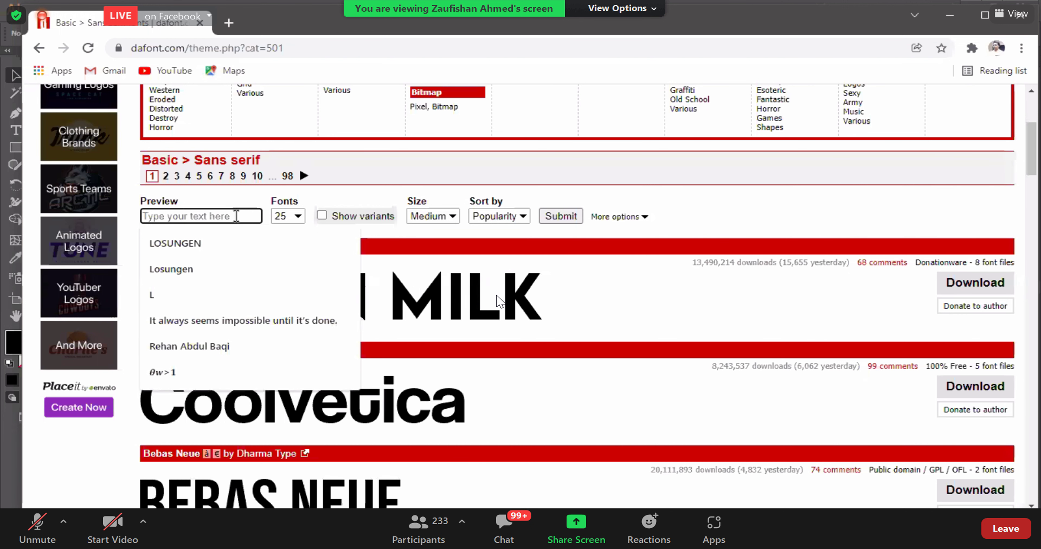
# - Set the presenter's name as DaFont preview text and scroll through the fonts rendering it
pyautogui.write('Z')
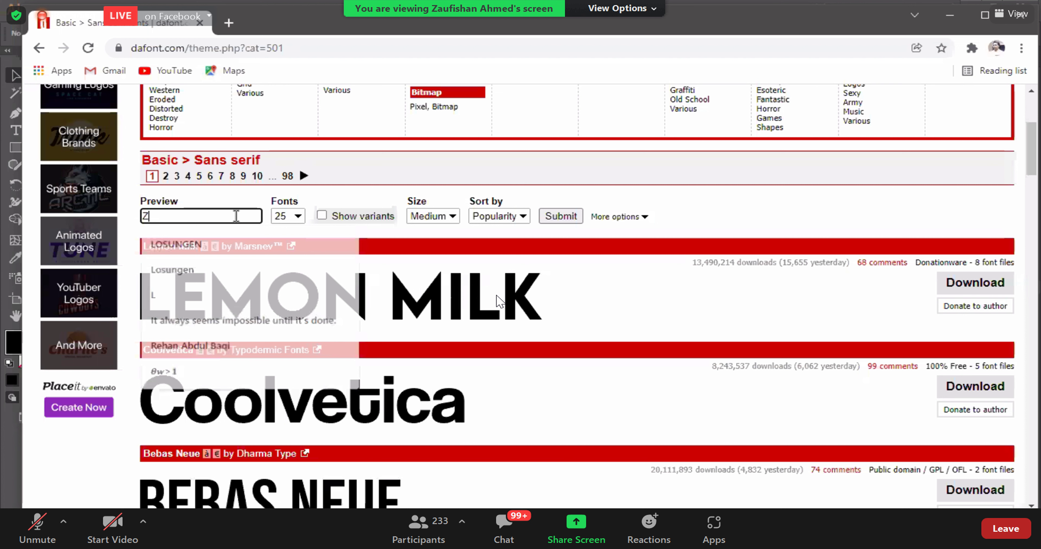
pyautogui.write('aufishan Ahmed')
pyautogui.press('Return')
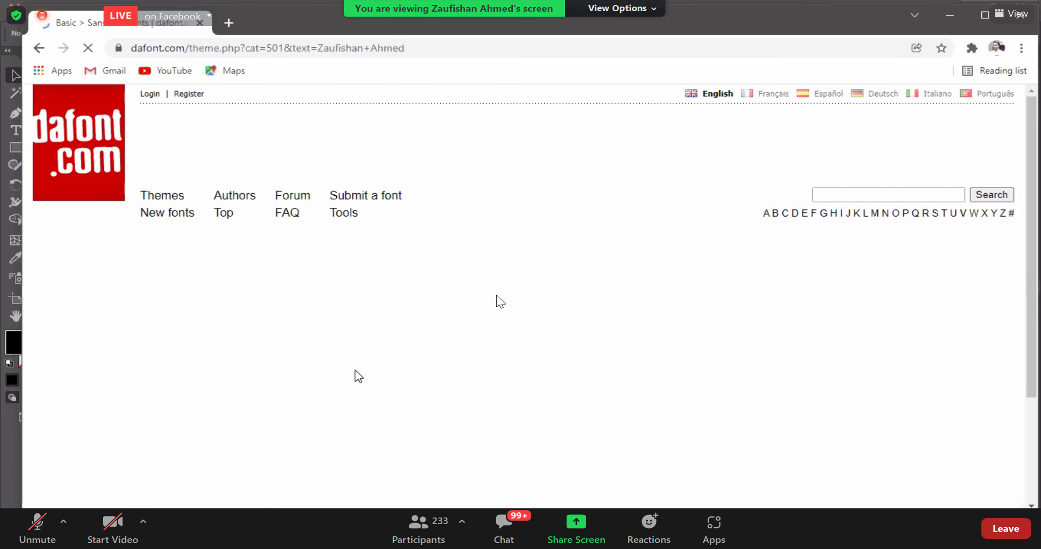
pyautogui.scroll(-5, 503, 323)
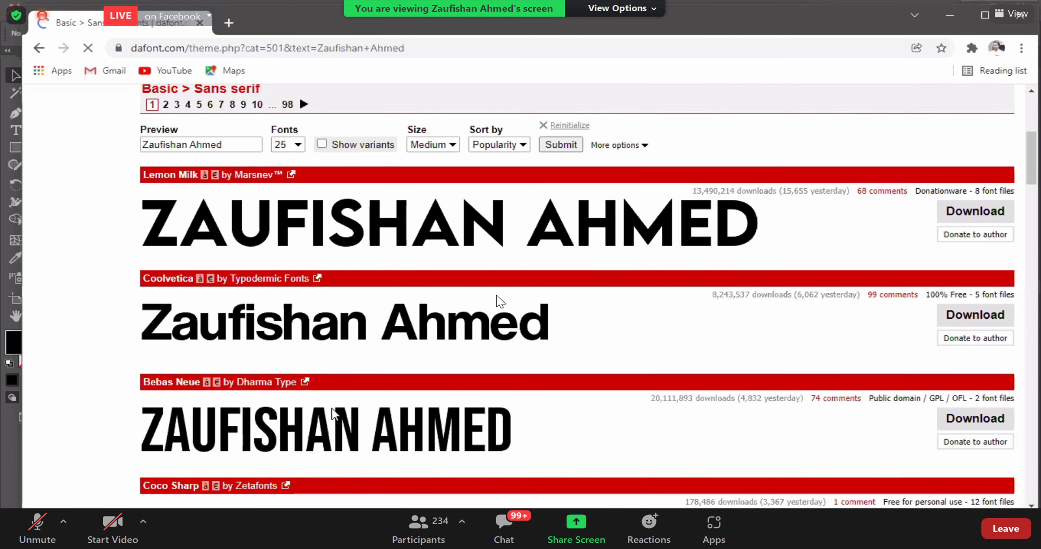
pyautogui.scroll(-4, 445, 376)
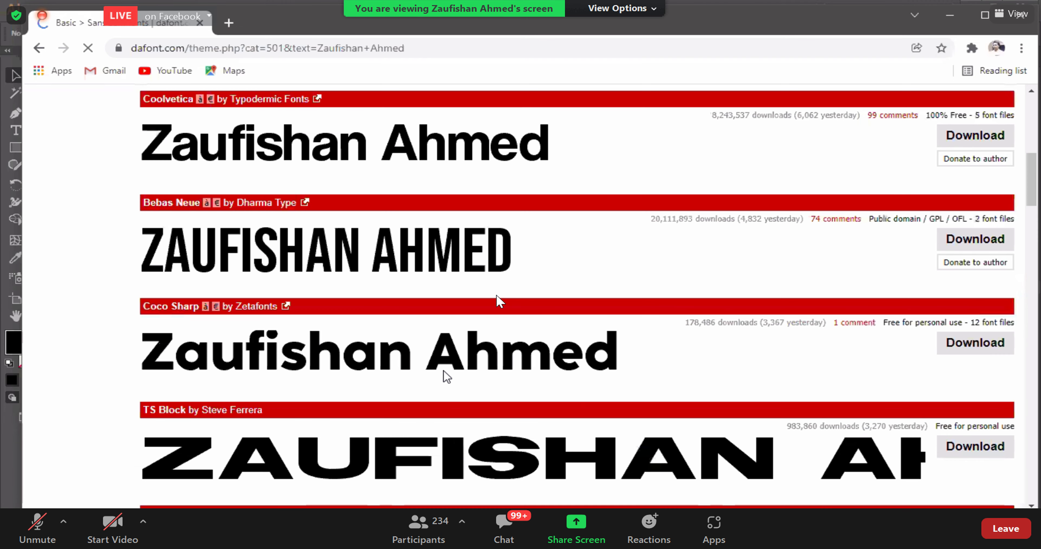
pyautogui.scroll(-5, 445, 376)
pyautogui.scroll(-5, 448, 353)
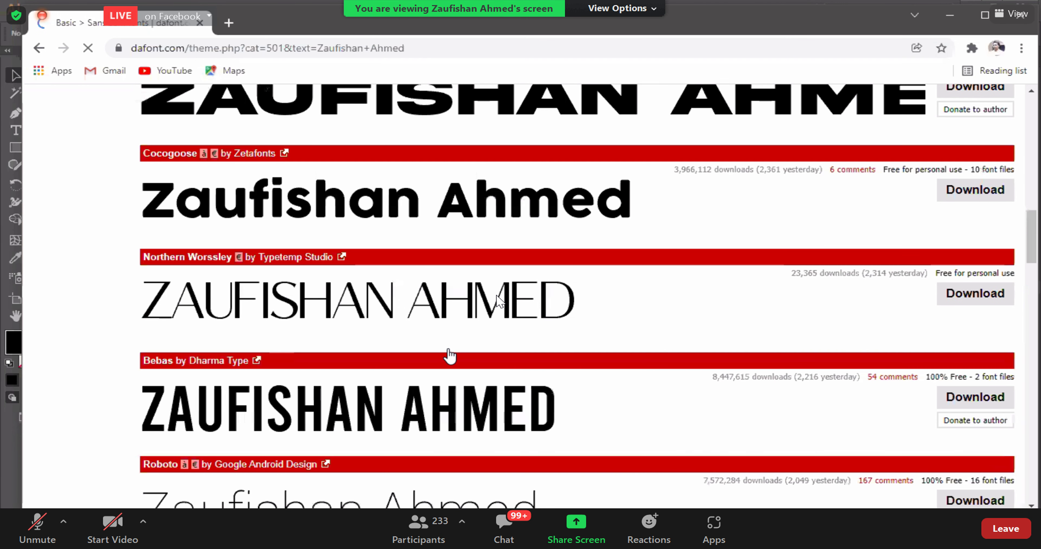
pyautogui.scroll(15, 203, 272)
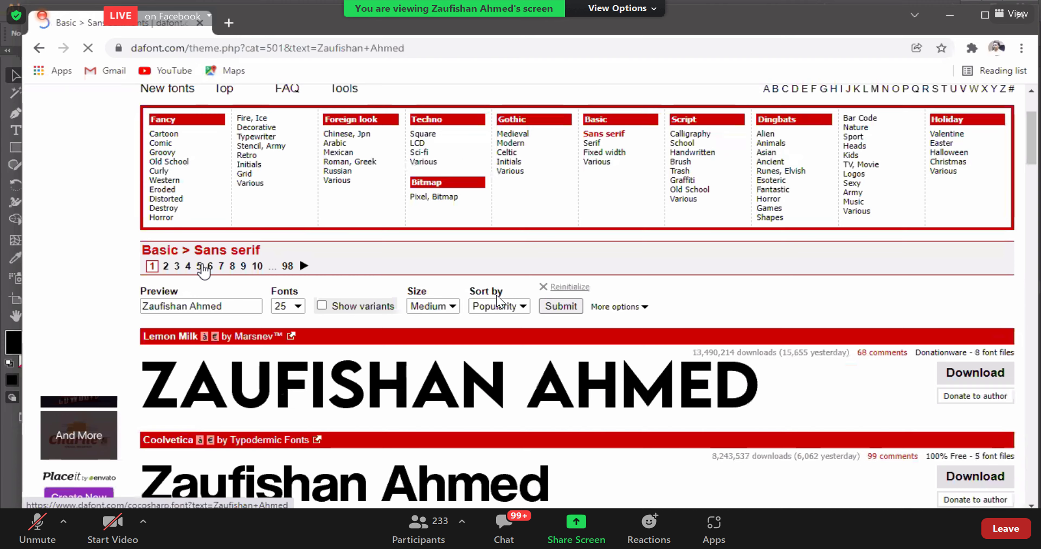
pyautogui.scroll(3, 555, 342)
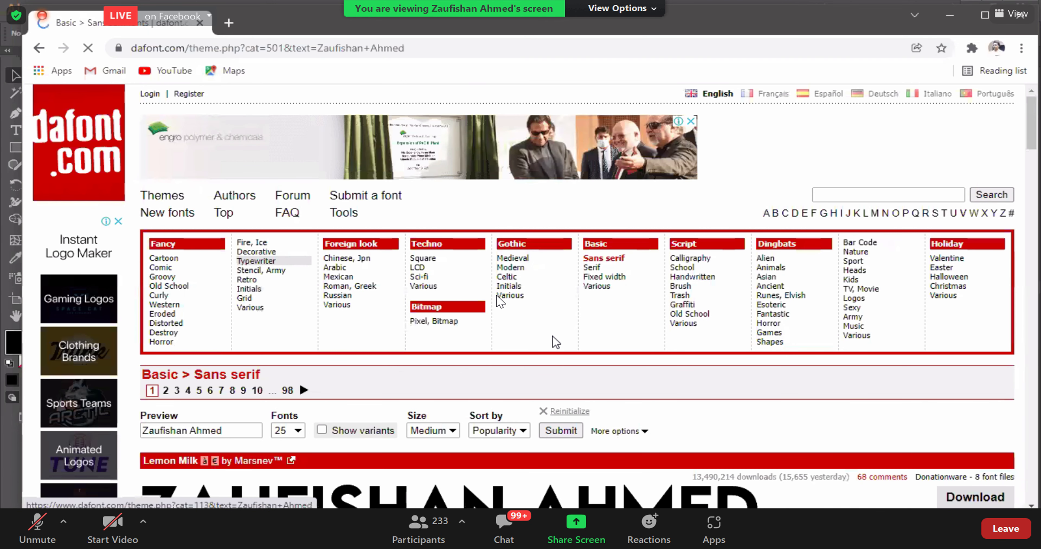
pyautogui.scroll(-7, 553, 337)
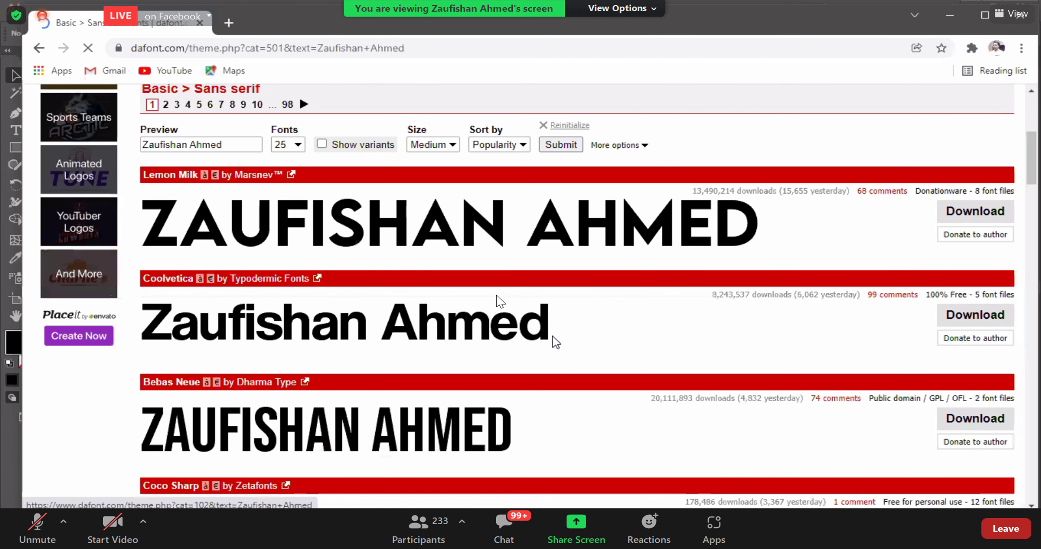
pyautogui.scroll(-5, 553, 336)
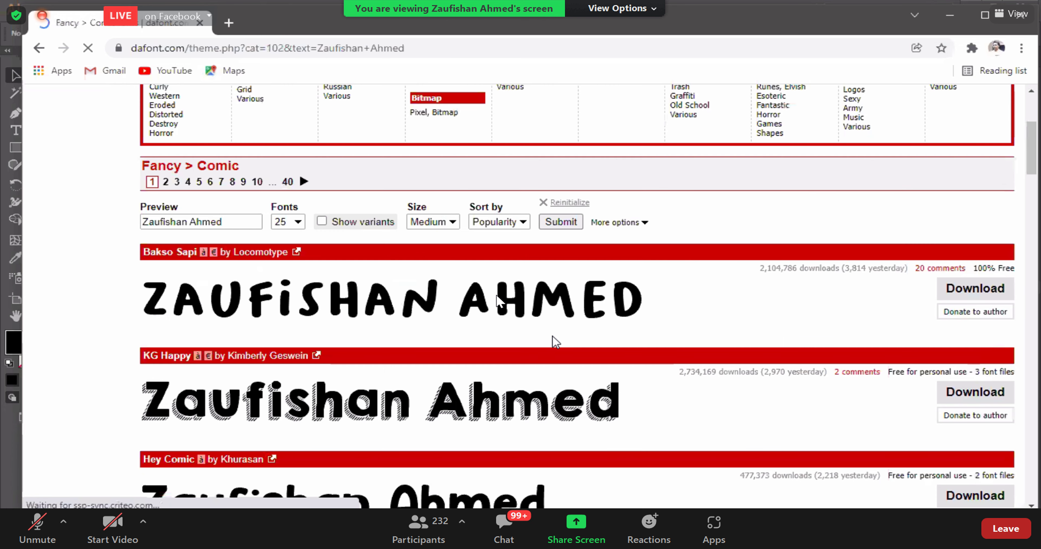
pyautogui.scroll(-5, 552, 336)
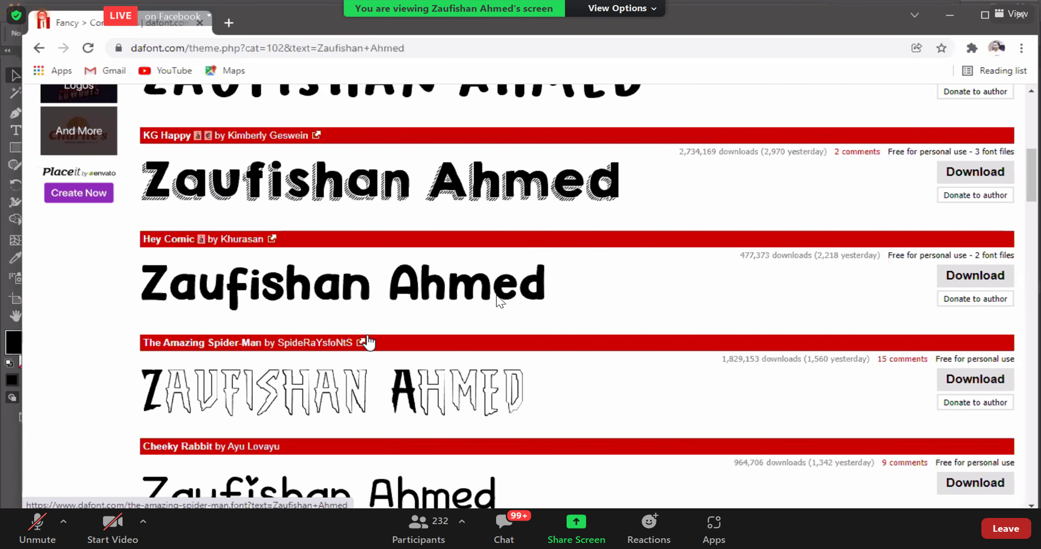
pyautogui.scroll(-7, 359, 341)
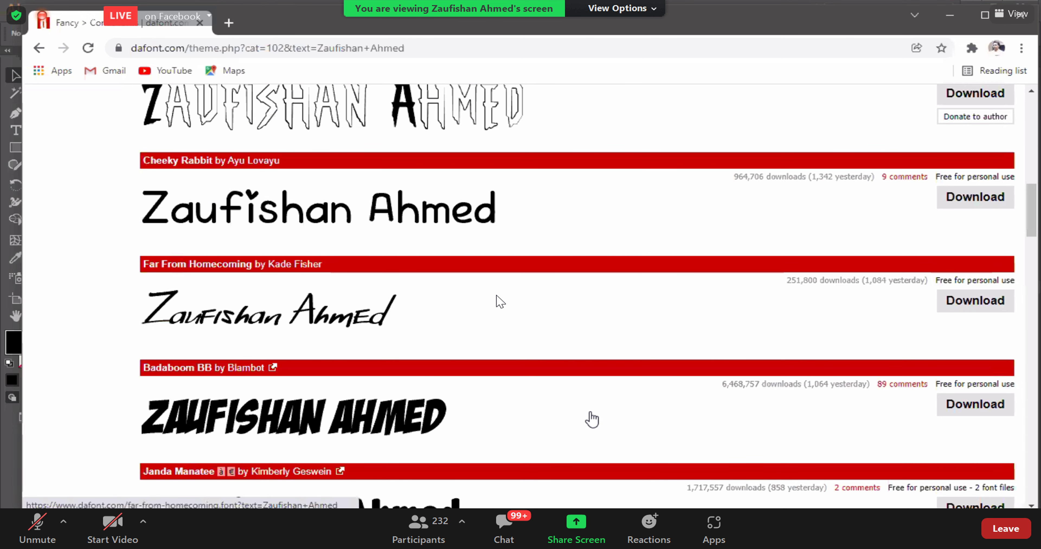
pyautogui.scroll(9, 590, 413)
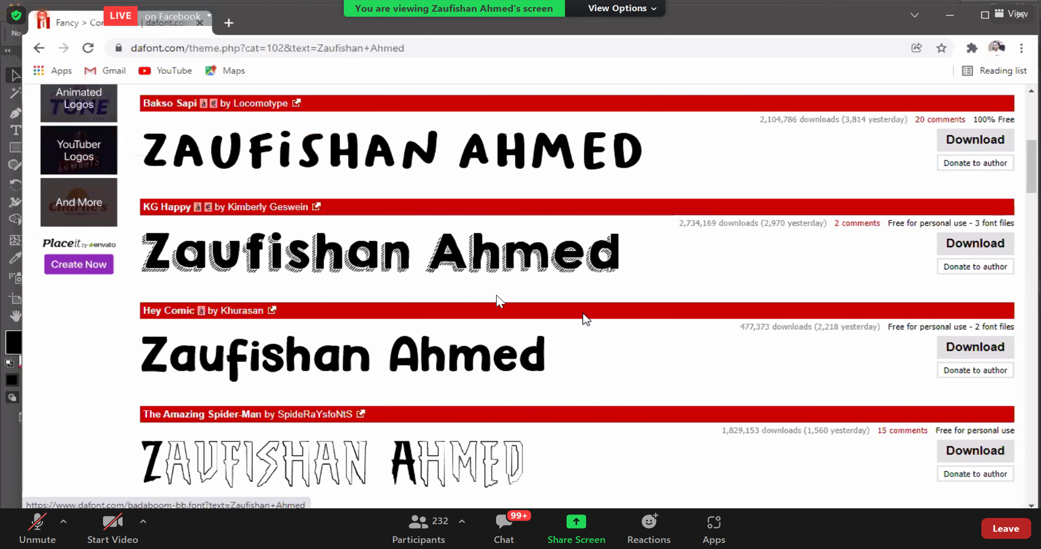
# - Switch DaFont to the Serif category and scroll down through the name previews
pyautogui.scroll(9, 578, 266)
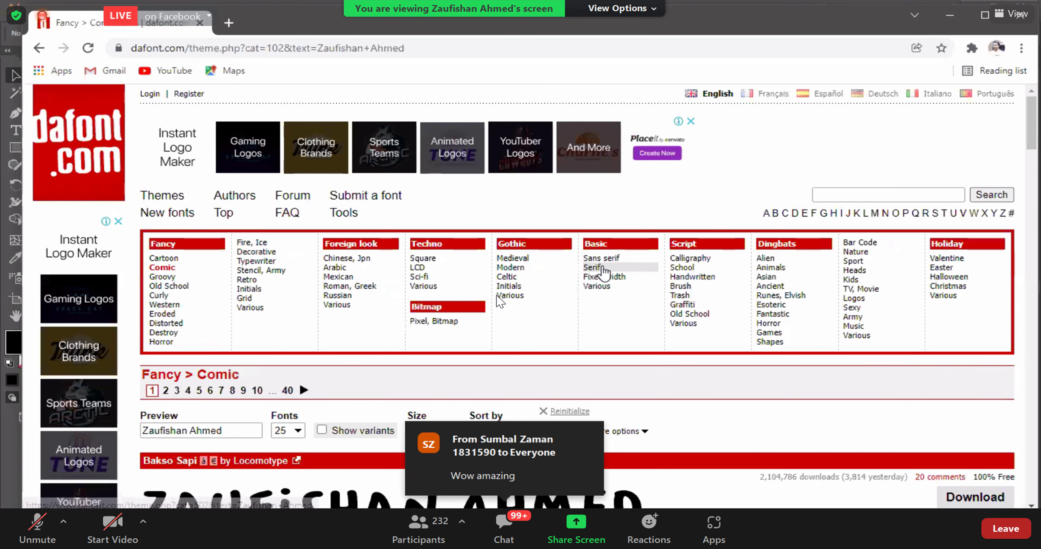
pyautogui.click(602, 269)
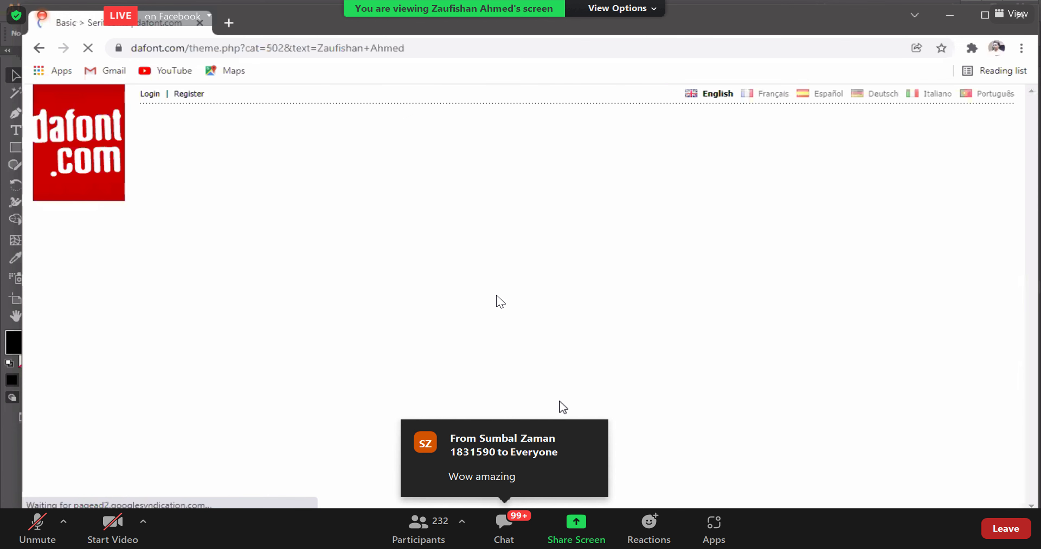
pyautogui.scroll(-10, 500, 300)
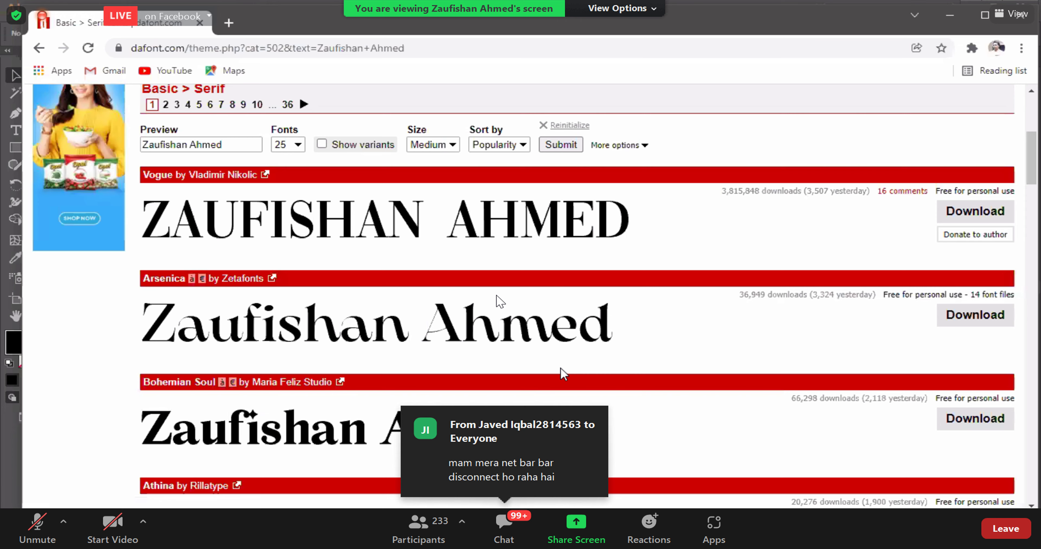
pyautogui.scroll(-1, 497, 297)
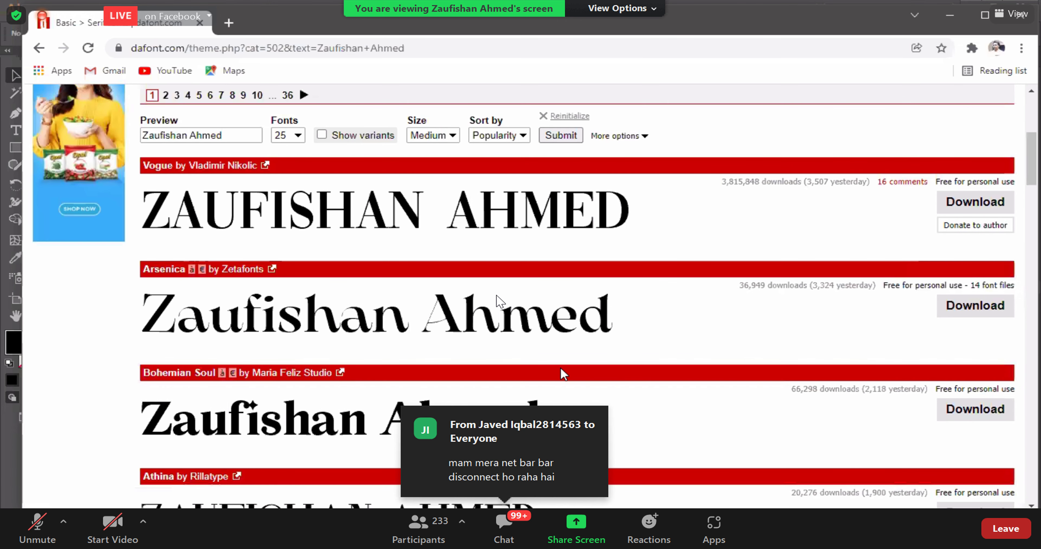
pyautogui.scroll(-5, 497, 298)
pyautogui.scroll(-5, 497, 299)
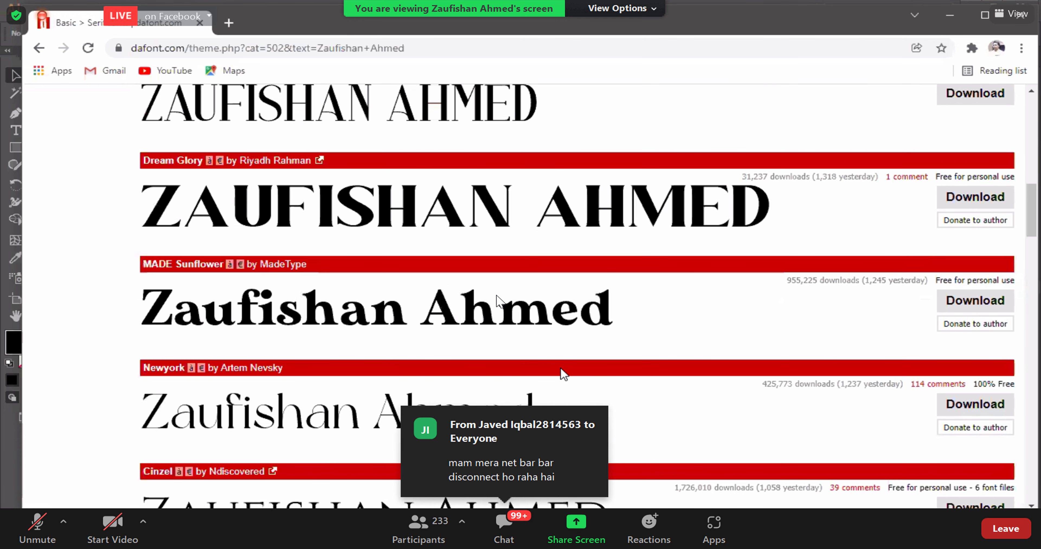
pyautogui.scroll(-5, 560, 367)
pyautogui.scroll(-4, 560, 368)
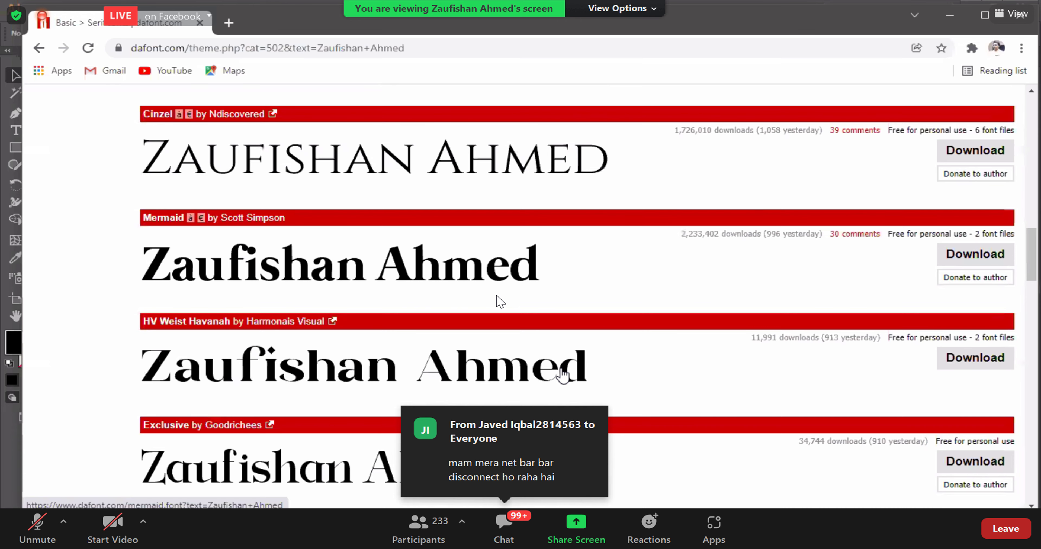
pyautogui.scroll(-4, 562, 373)
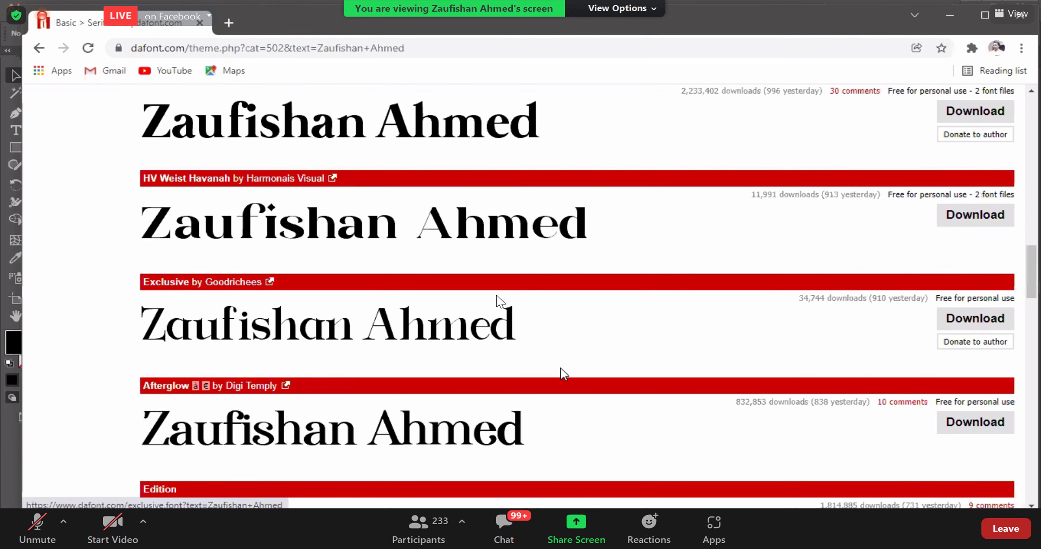
pyautogui.scroll(-5, 560, 368)
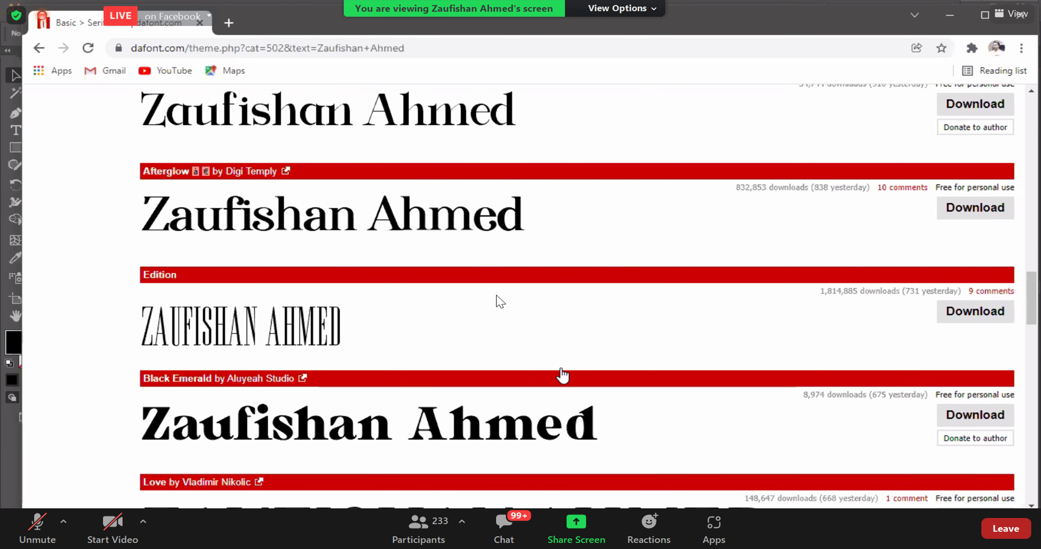
pyautogui.scroll(-6, 562, 375)
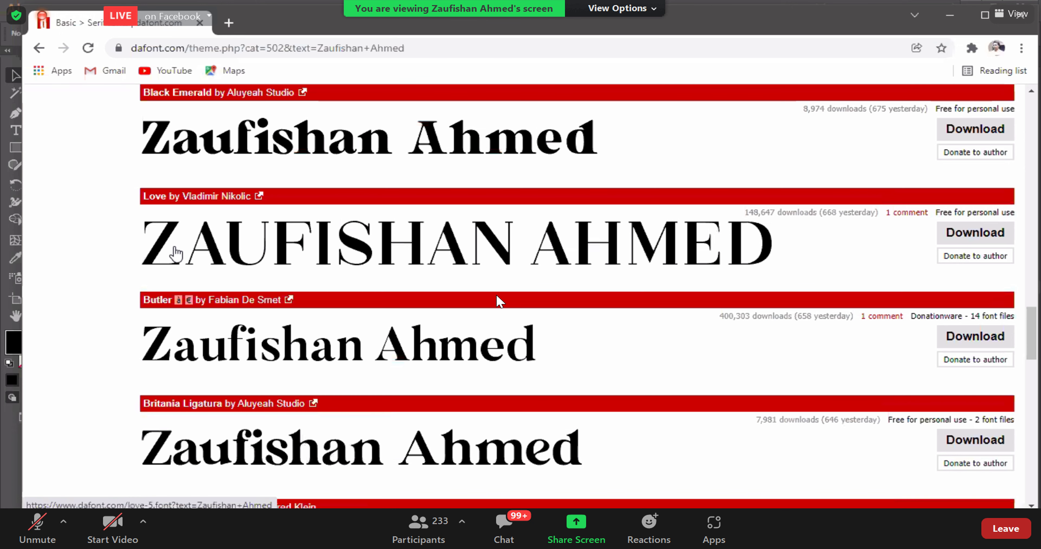
pyautogui.scroll(-6, 228, 287)
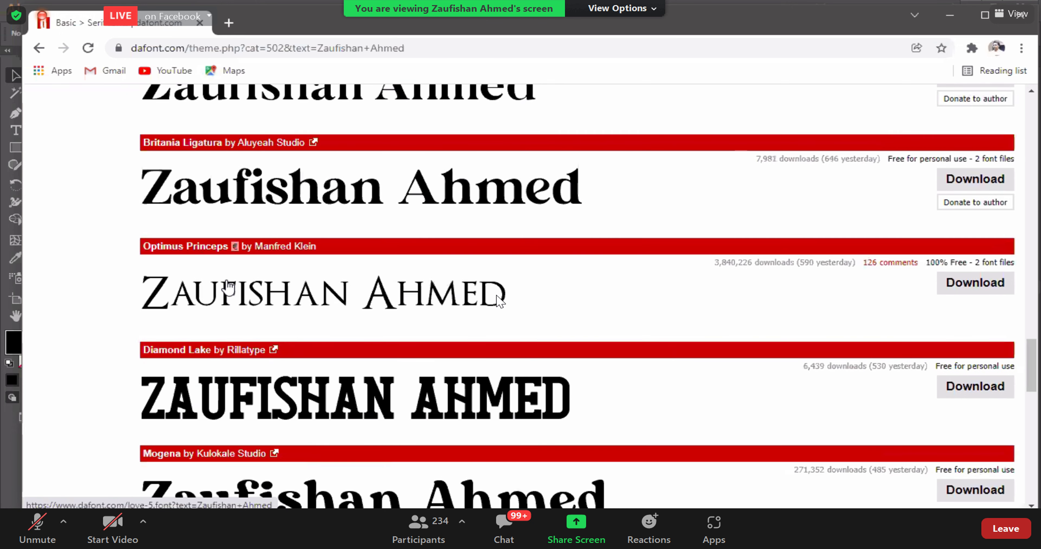
pyautogui.scroll(-1, 228, 288)
pyautogui.scroll(-6, 228, 287)
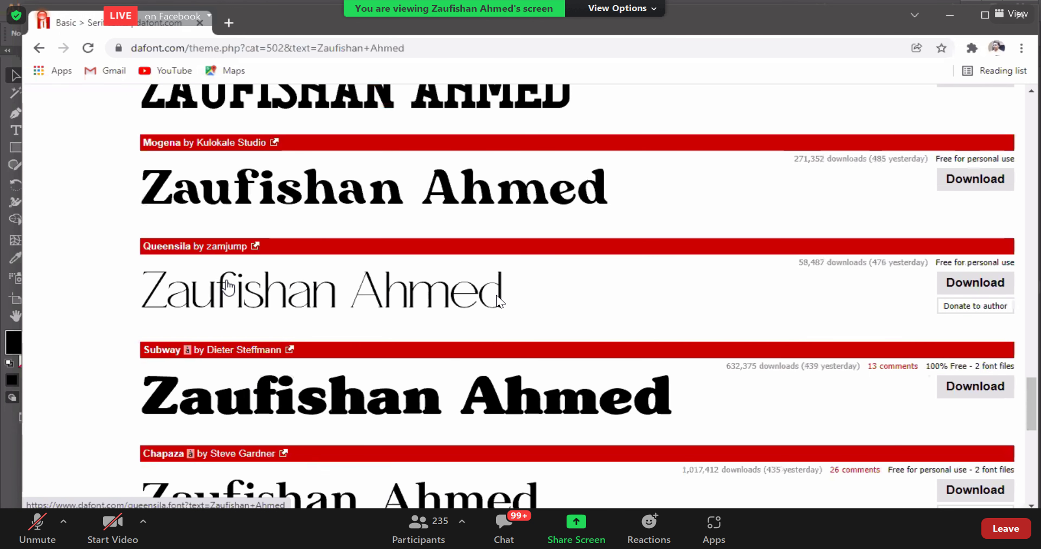
pyautogui.scroll(-8, 229, 287)
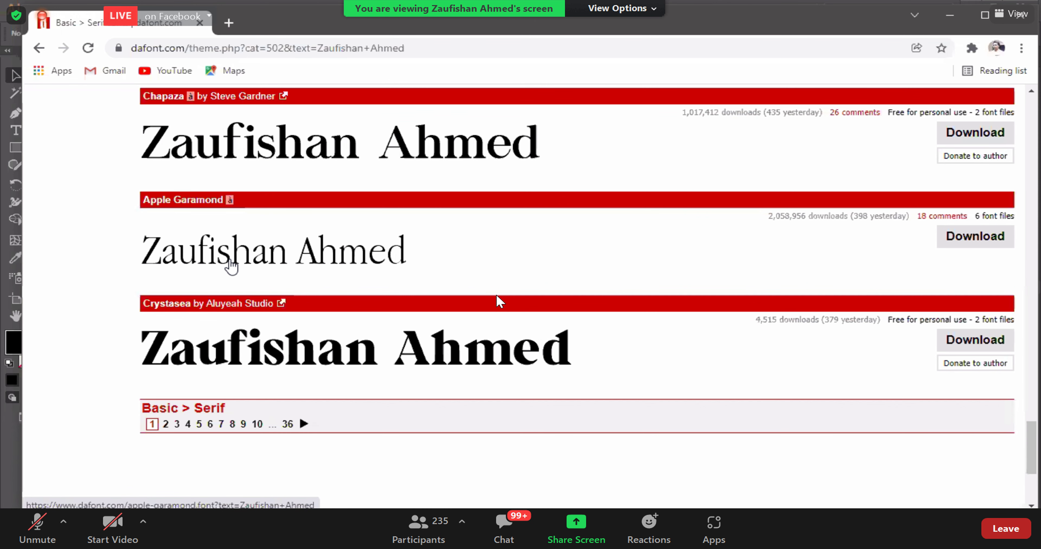
# - Scroll back up and download the Dream Glory font as dream_glory.zip
pyautogui.scroll(20, 230, 263)
pyautogui.scroll(6, 458, 266)
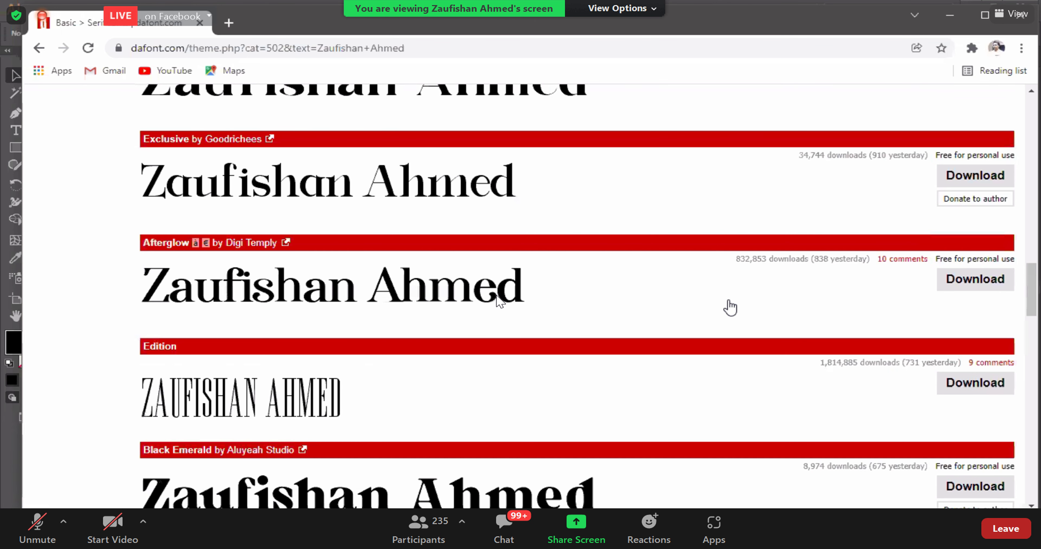
pyautogui.scroll(5, 498, 300)
pyautogui.scroll(6, 498, 299)
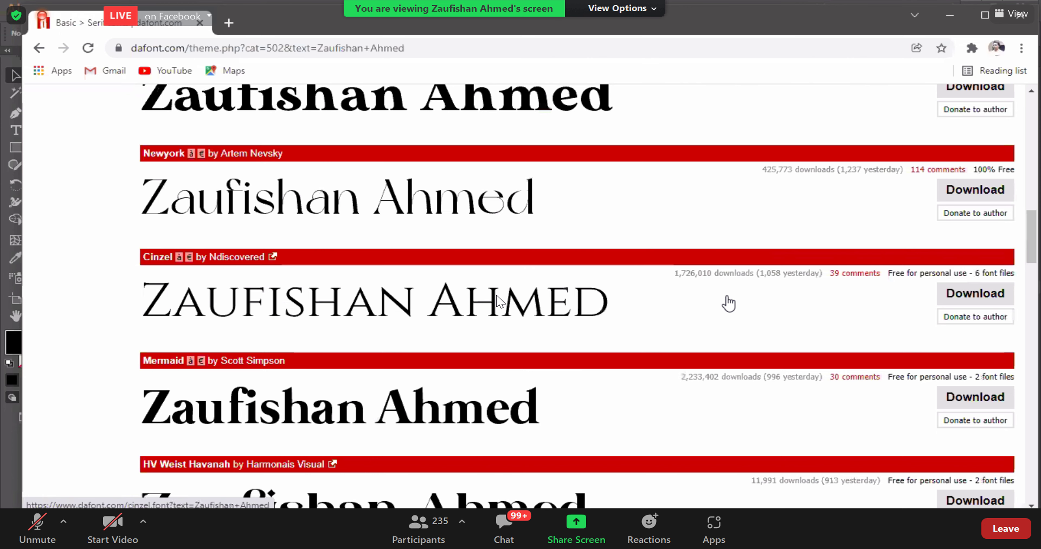
pyautogui.scroll(4, 497, 299)
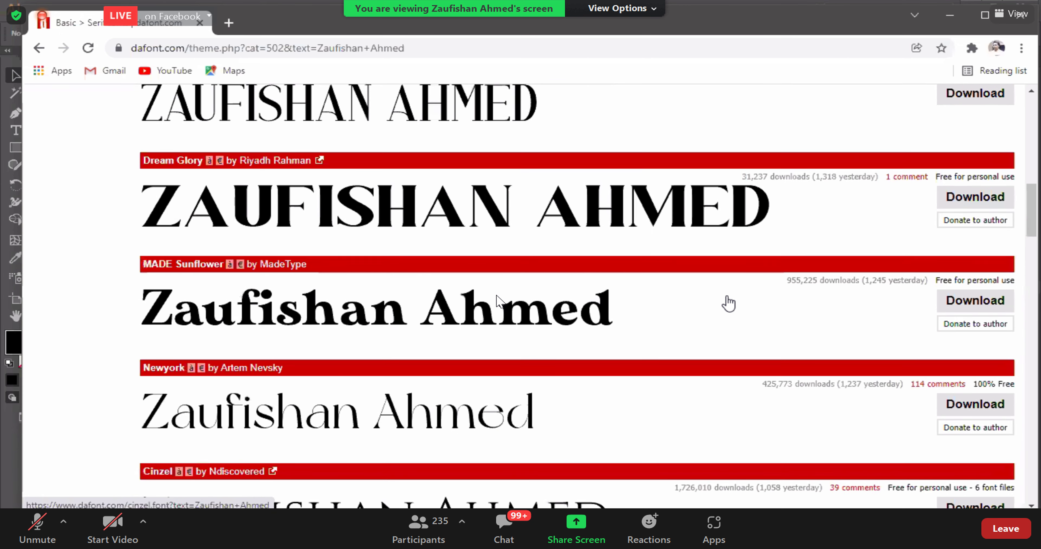
pyautogui.scroll(1, 728, 303)
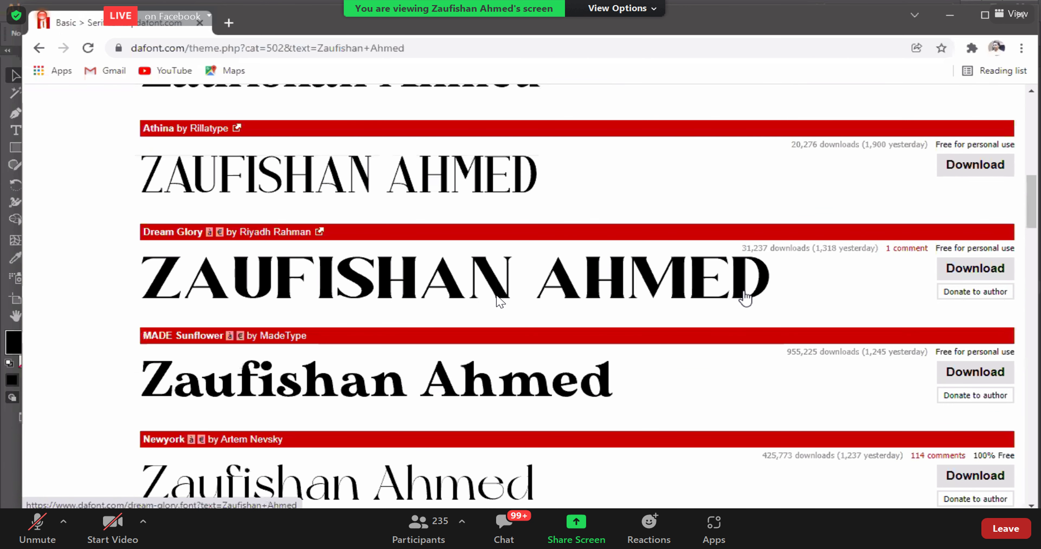
pyautogui.click(942, 301)
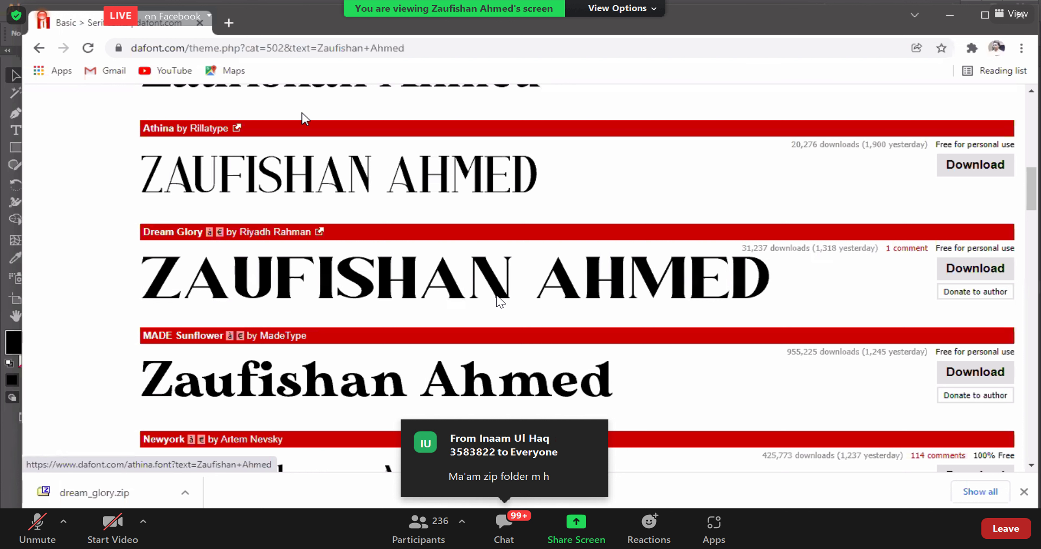
# - Bring up the options menu for dream_glory.zip in the browser's download bar
pyautogui.rightClick(126, 497)
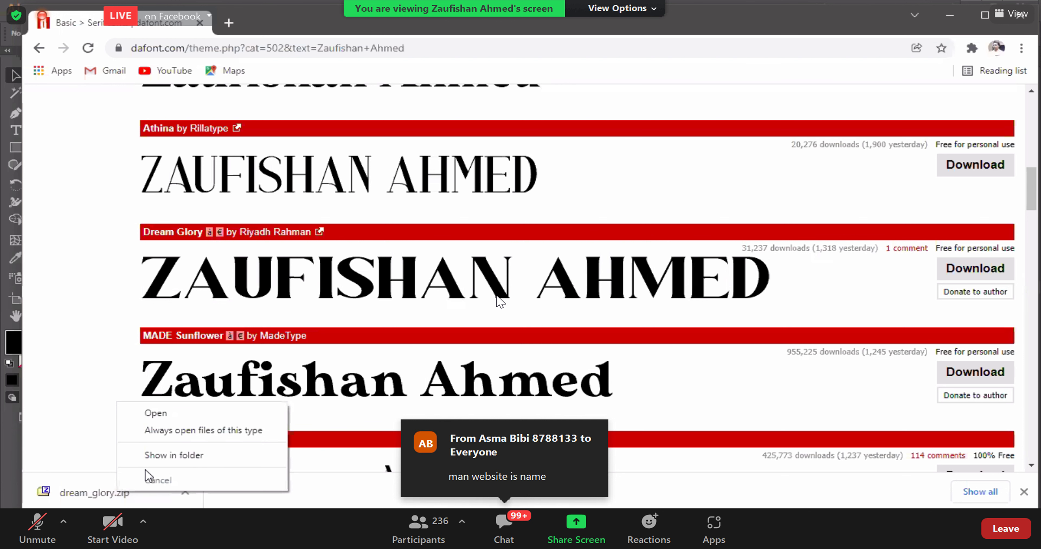
# - Extract dream_glory.zip with 7-Zip into a dream_glory folder in Downloads and open it
pyautogui.click(150, 461)
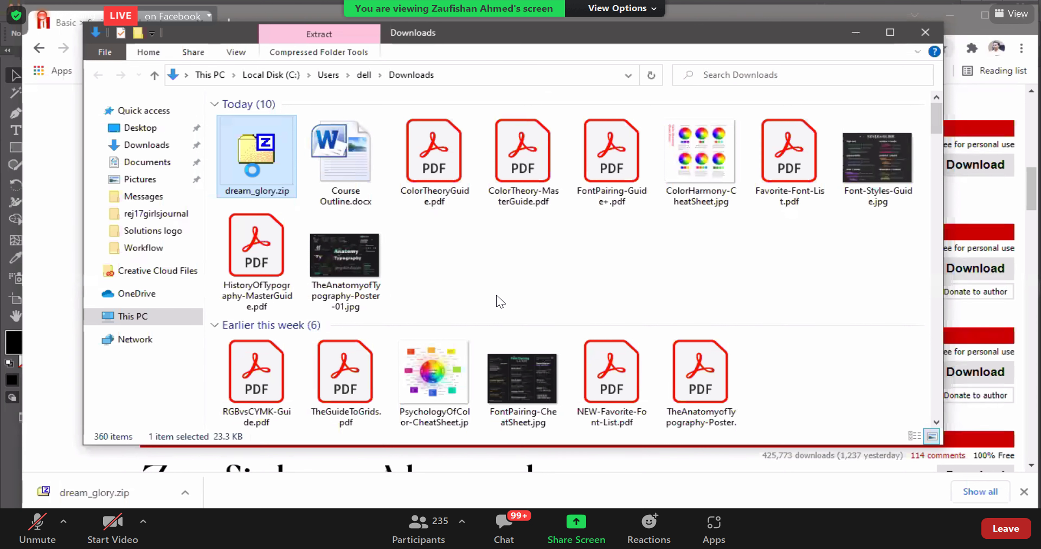
pyautogui.rightClick(247, 171)
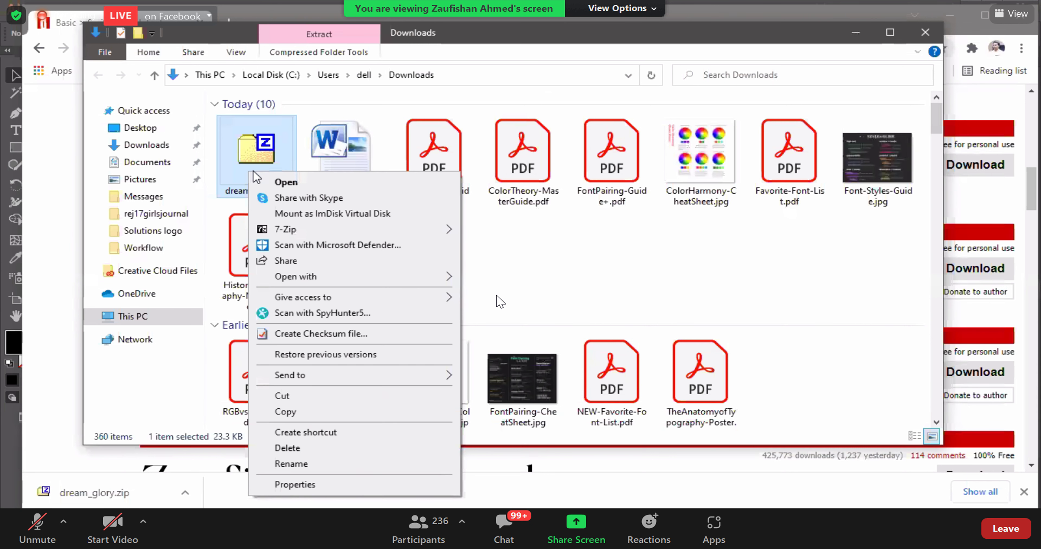
pyautogui.moveTo(353, 230)
pyautogui.click(573, 264)
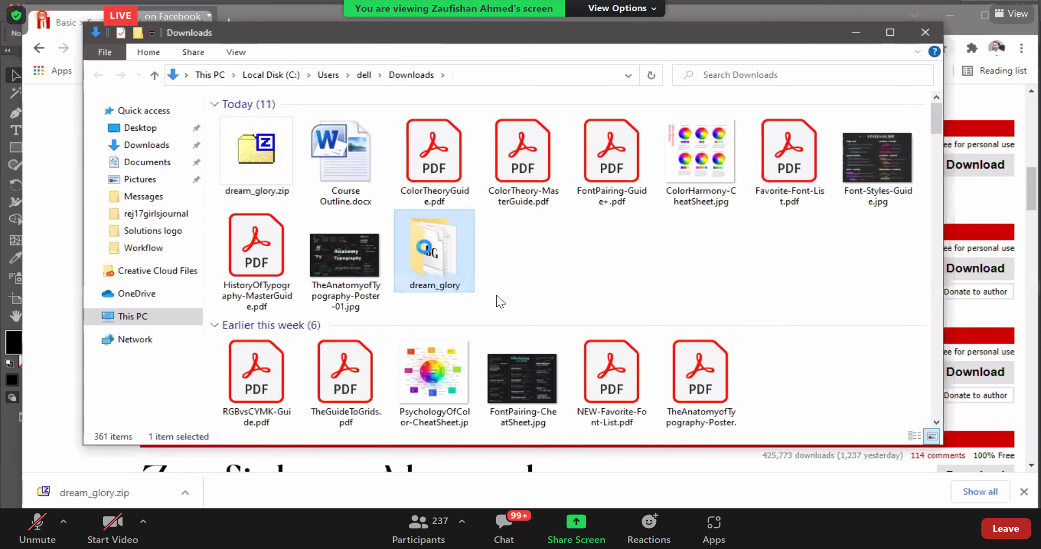
pyautogui.doubleClick(424, 247)
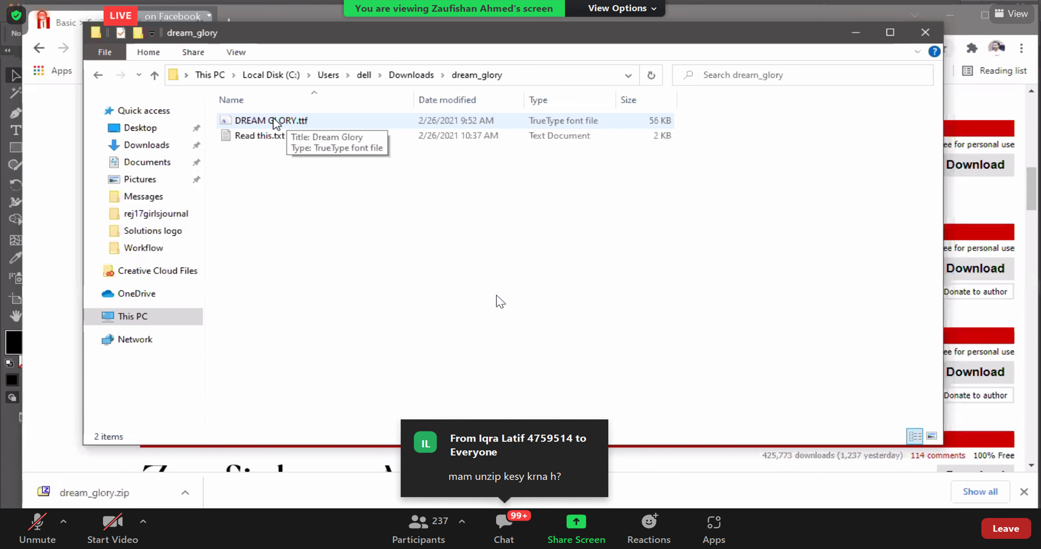
# - Install DREAM GLORY.ttf for all users, then minimise the font folder window
pyautogui.doubleClick(273, 120)
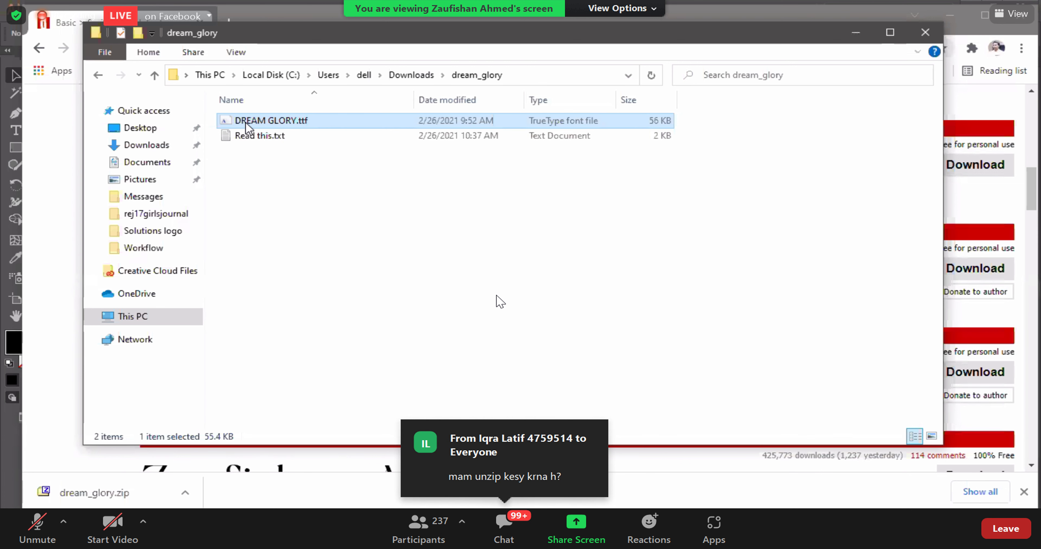
pyautogui.rightClick(274, 120)
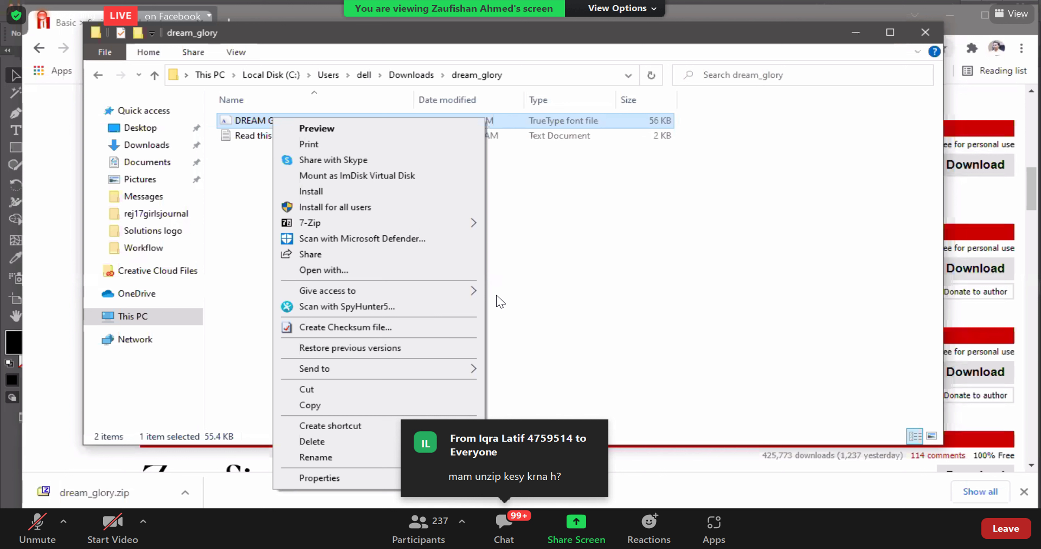
pyautogui.click(328, 208)
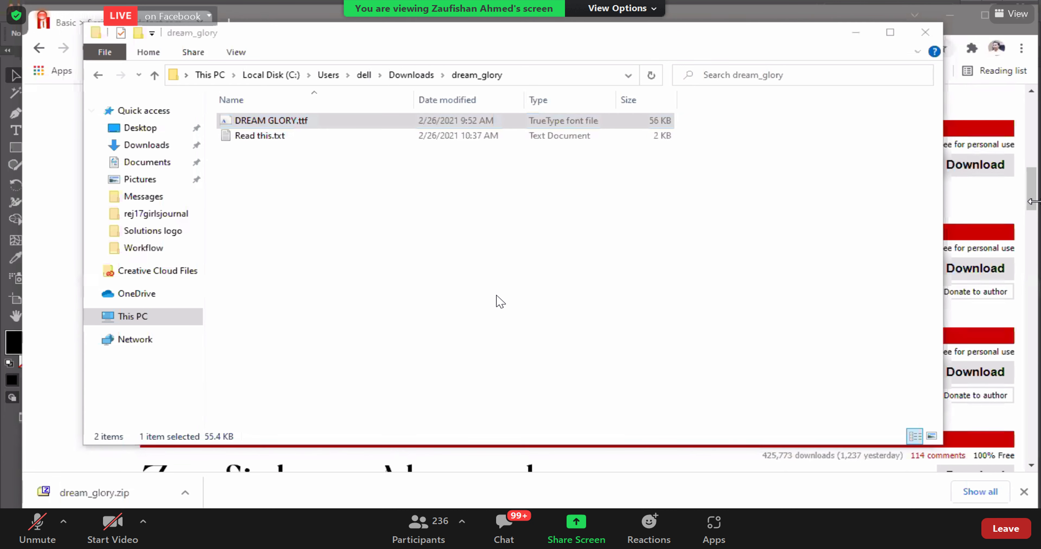
pyautogui.click(855, 32)
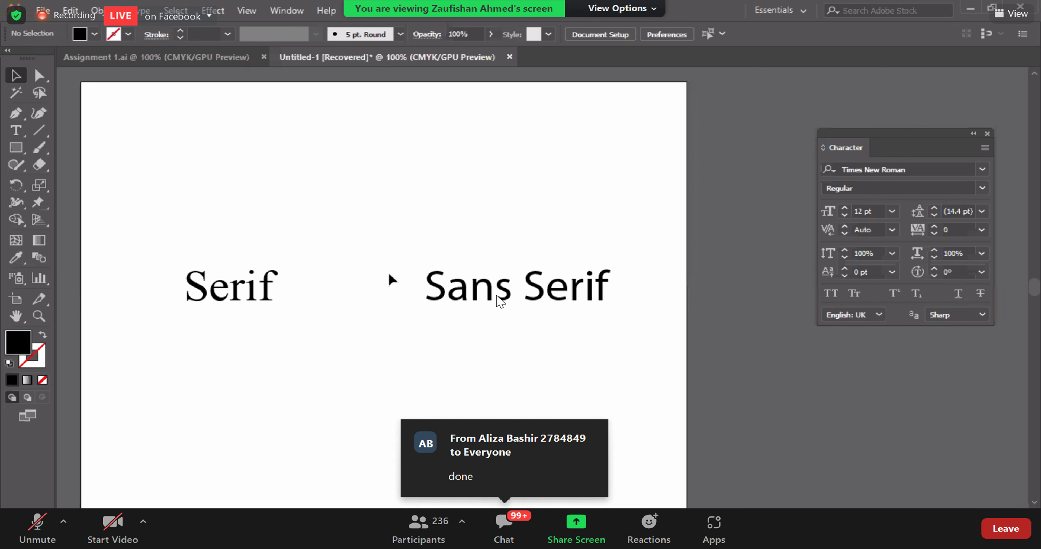
pyautogui.scroll(1, 388, 270)
pyautogui.scroll(1, 392, 274)
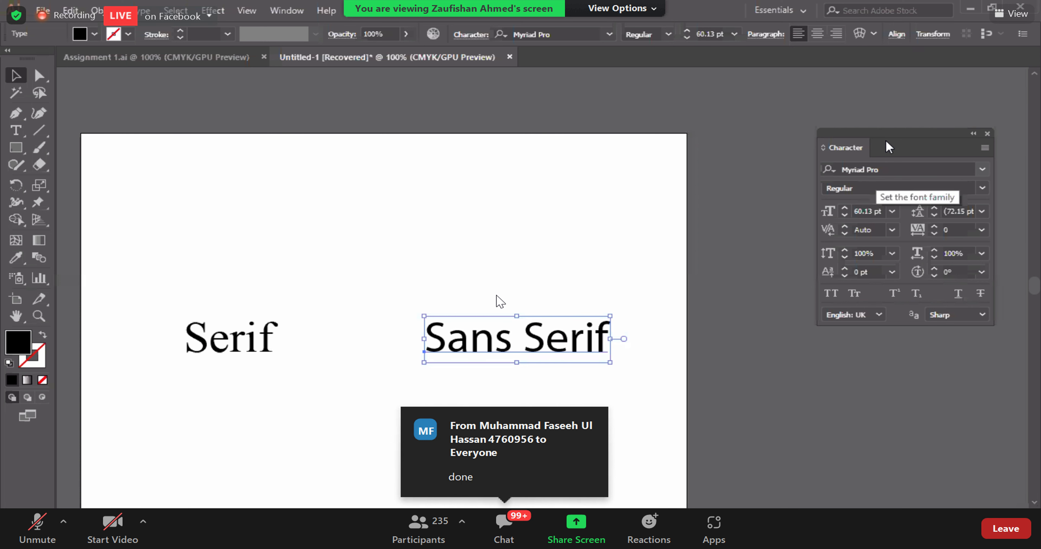
# - Apply the Dream Glory font to the Sans Serif text in the Character panel
pyautogui.moveTo(883, 130); pyautogui.dragTo(776, 87)
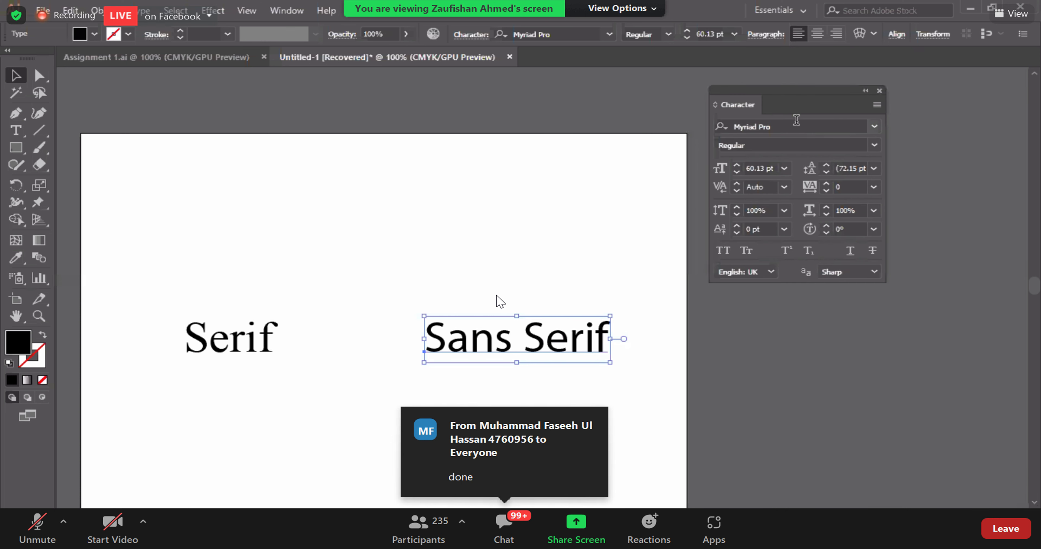
pyautogui.click(810, 121)
pyautogui.write('d')
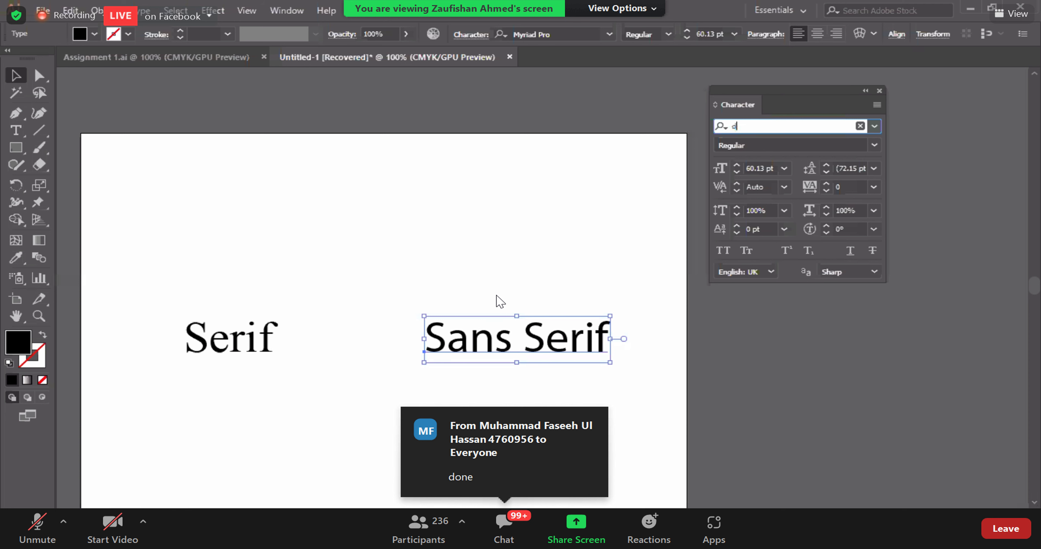
pyautogui.write('rea')
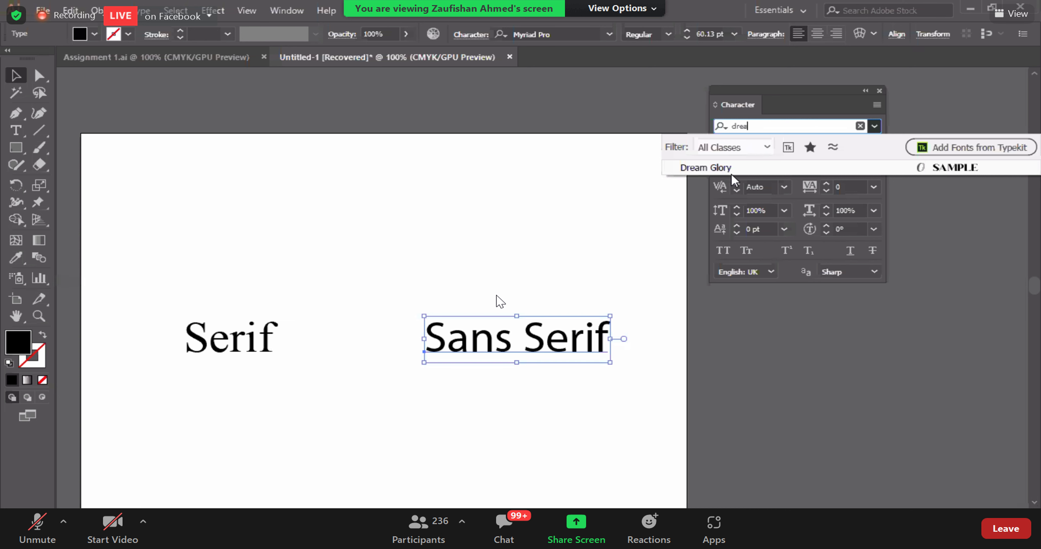
pyautogui.click(712, 169)
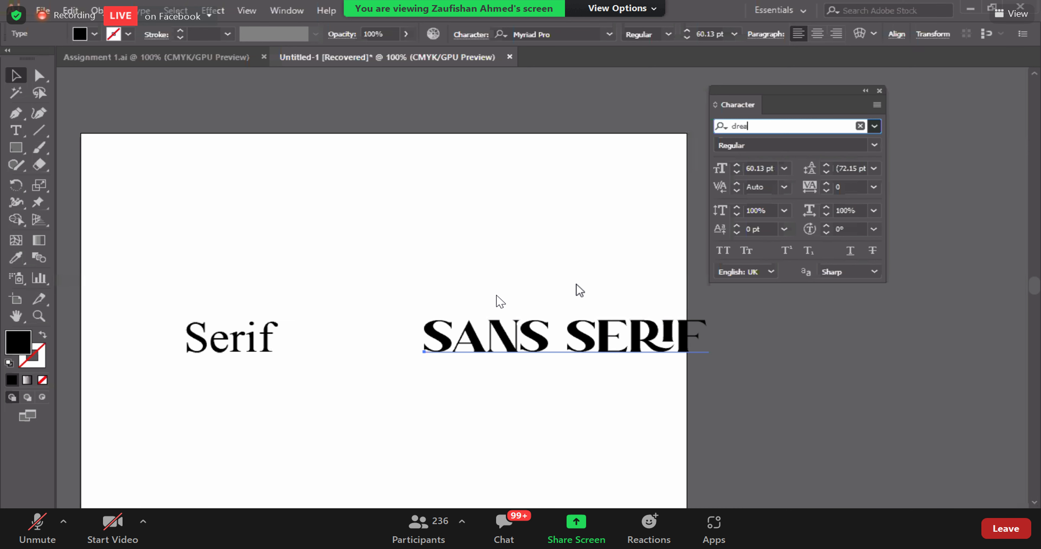
# - Delete the Serif word and reposition SANS SERIF near the artboard centre
pyautogui.moveTo(311, 209); pyautogui.dragTo(257, 217)
pyautogui.click(276, 276)
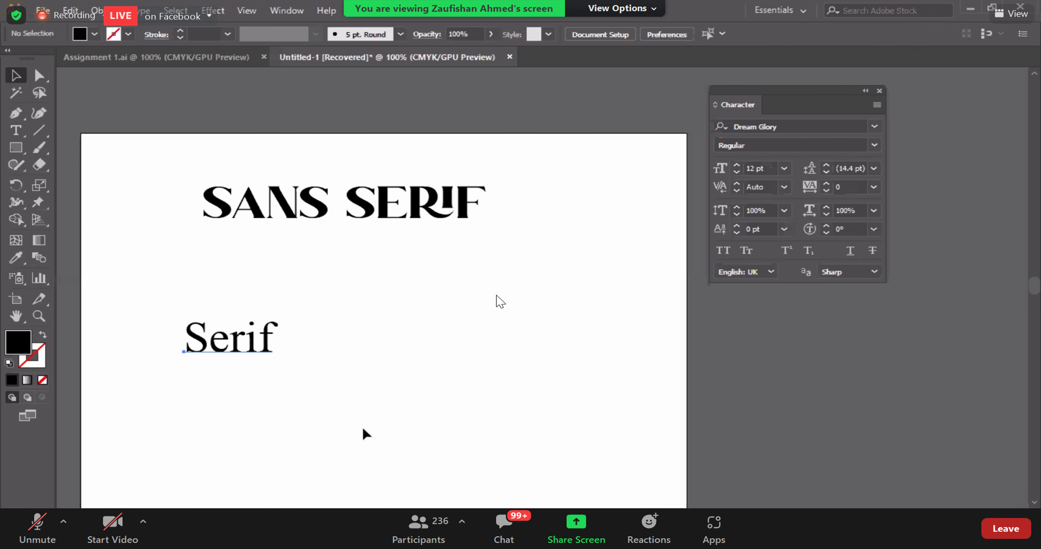
pyautogui.click(212, 342)
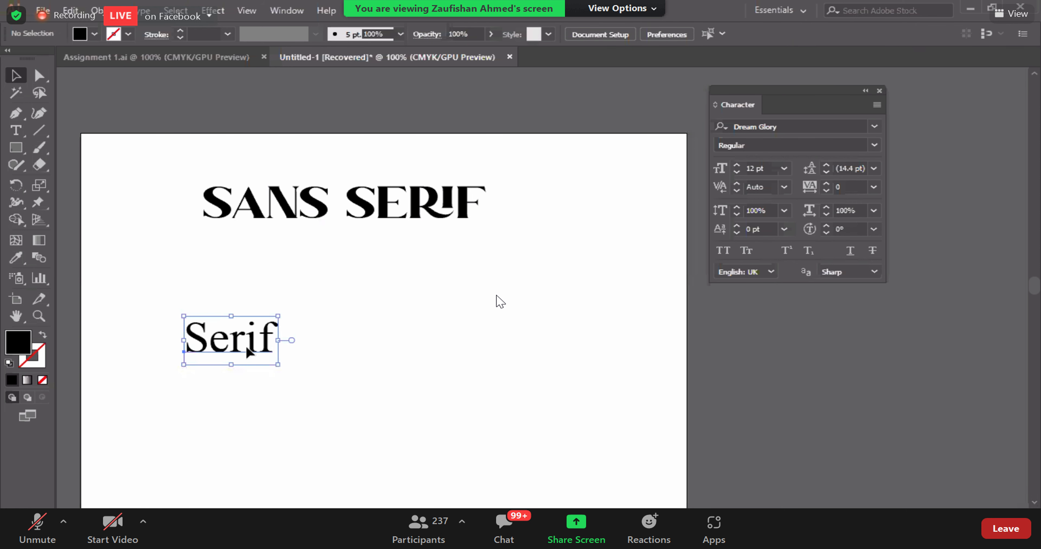
pyautogui.press('Delete')
pyautogui.click(361, 394)
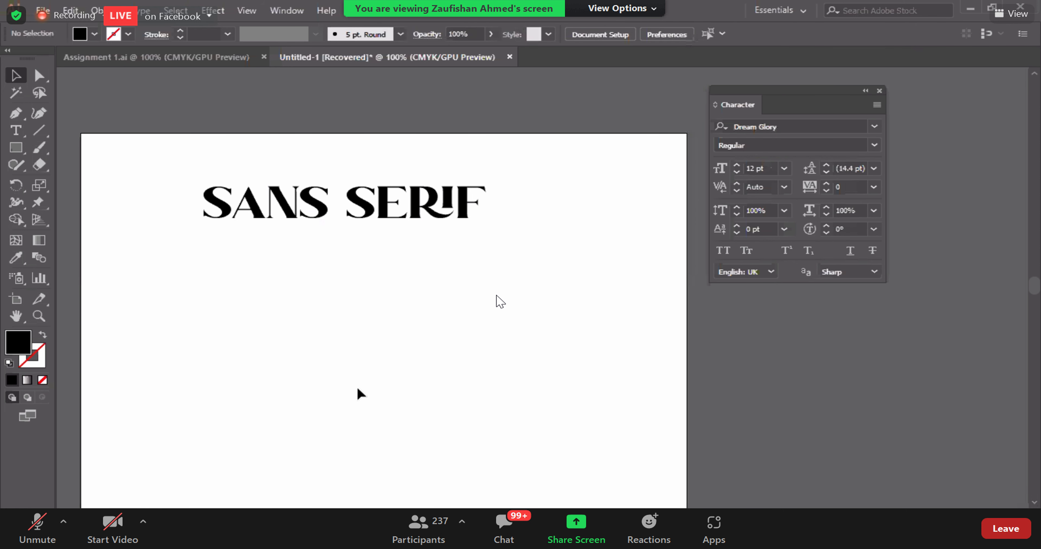
pyautogui.moveTo(281, 211); pyautogui.dragTo(275, 267)
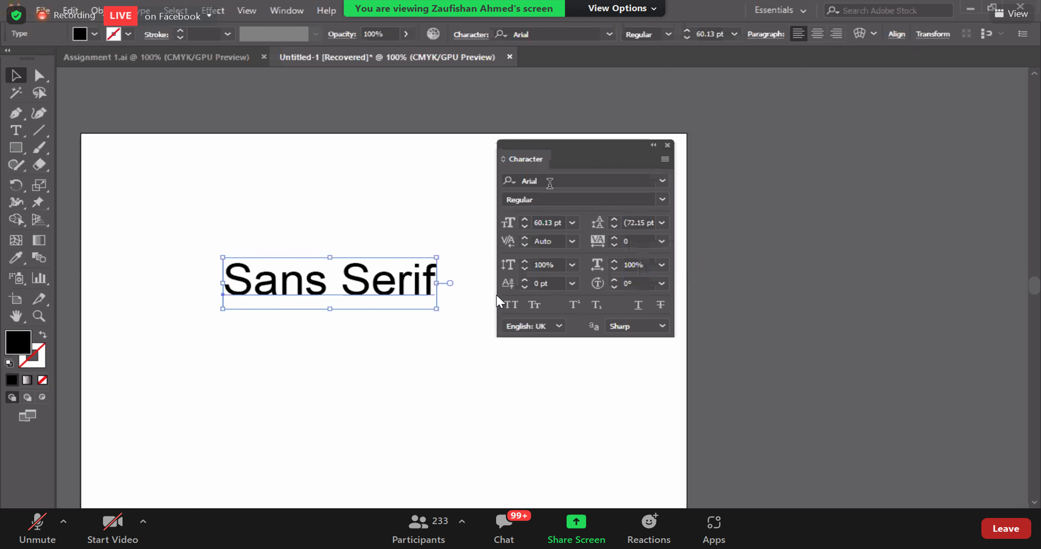
pyautogui.click(551, 180)
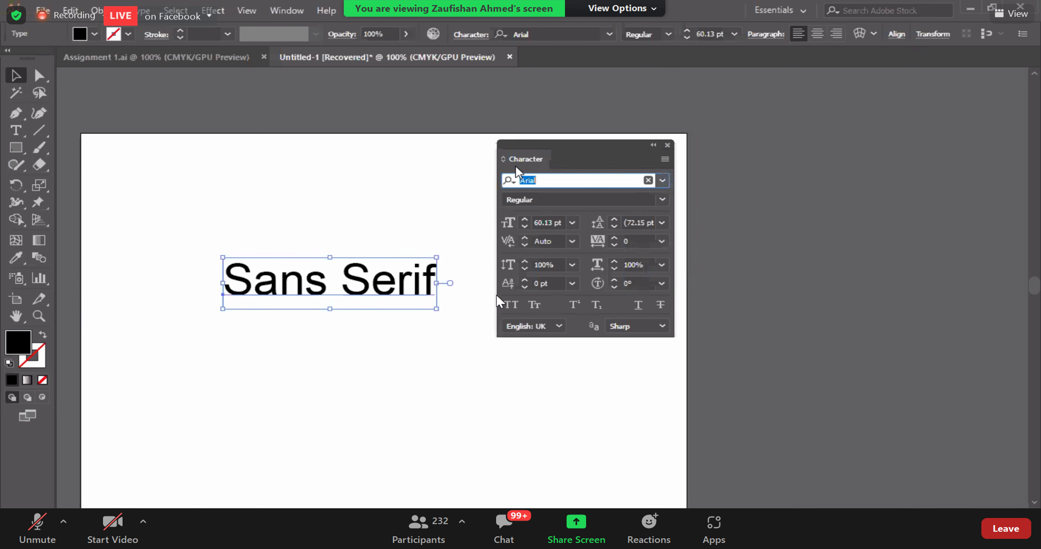
# - Scroll through the Character panel's font list to preview other fonts
pyautogui.click(663, 180)
pyautogui.scroll(-4, 632, 410)
pyautogui.scroll(-5, 633, 409)
pyautogui.scroll(-6, 631, 405)
pyautogui.scroll(-6, 645, 390)
pyautogui.scroll(-7, 646, 386)
pyautogui.scroll(-5, 647, 385)
pyautogui.scroll(-1, 646, 386)
pyautogui.scroll(-6, 647, 385)
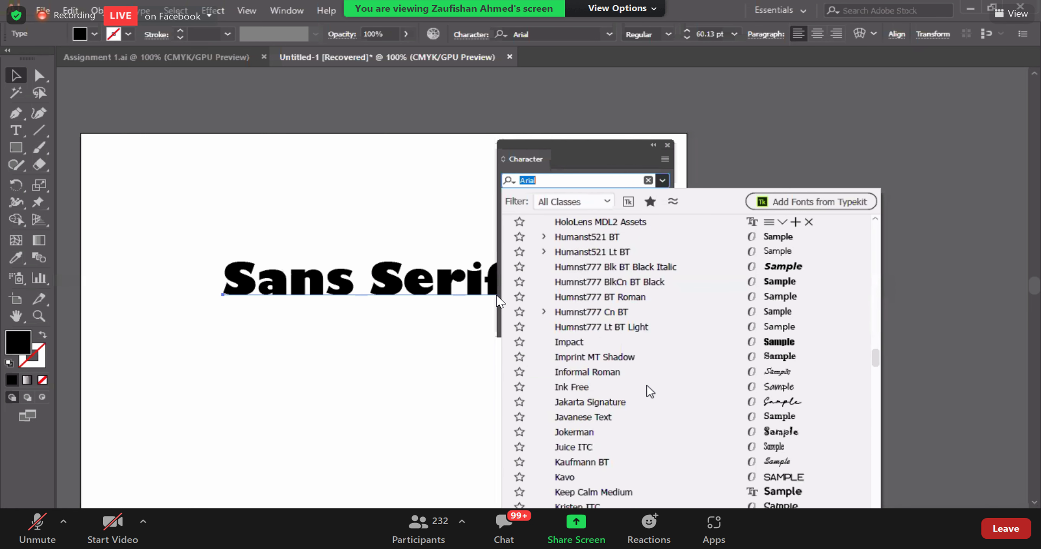
pyautogui.scroll(7, 647, 390)
pyautogui.scroll(-2, 631, 424)
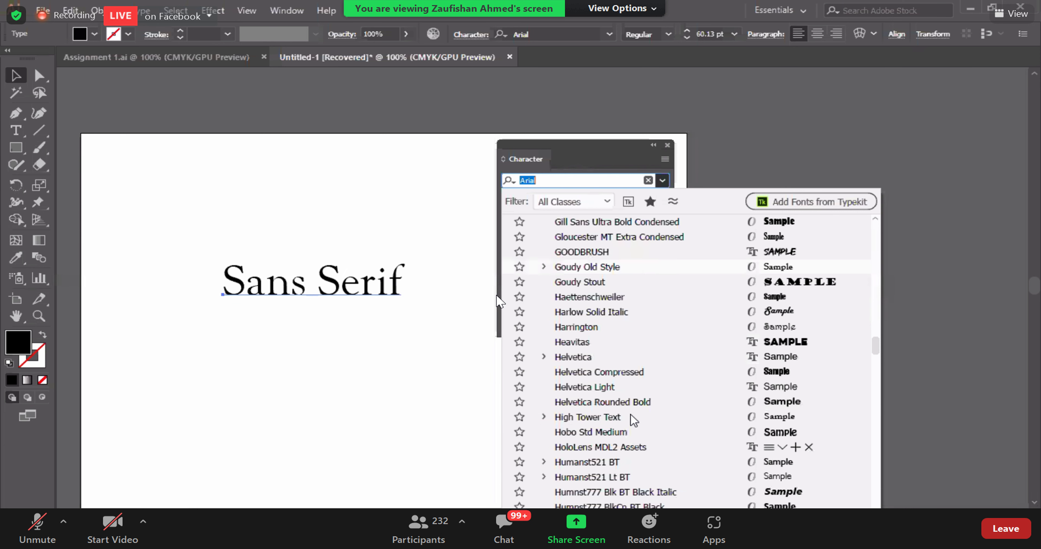
# - Clear the font search so the text stays in Arial, and show Arial's styles
pyautogui.click(585, 177)
pyautogui.click(510, 180)
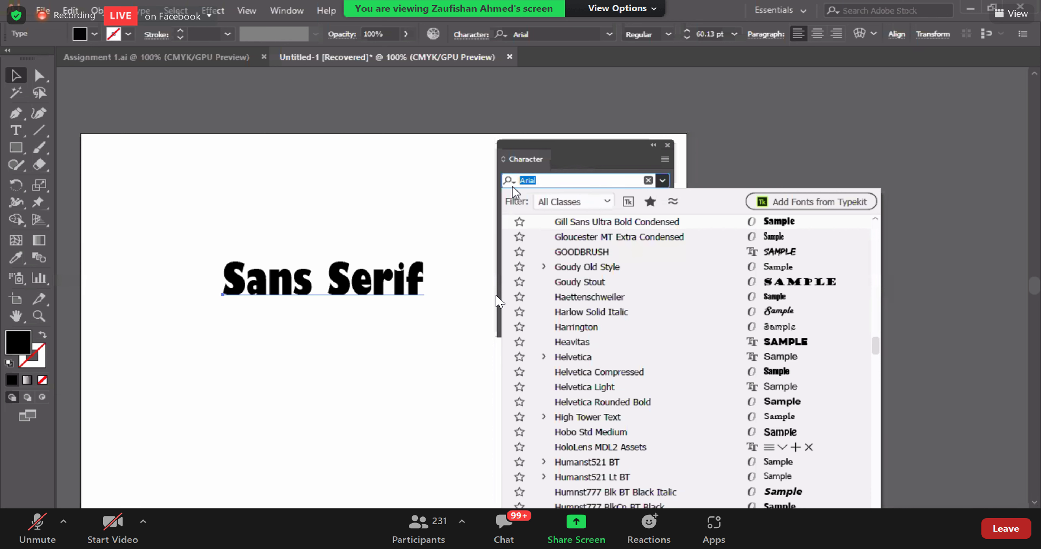
pyautogui.write('gj')
pyautogui.press('BackSpace')
pyautogui.press('BackSpace')
pyautogui.press('Escape')
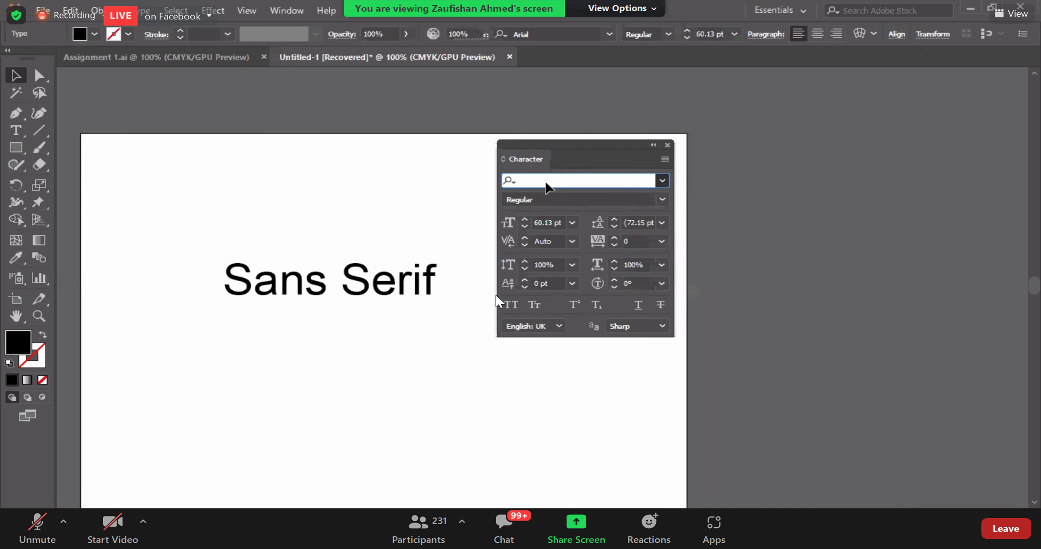
pyautogui.click(379, 282)
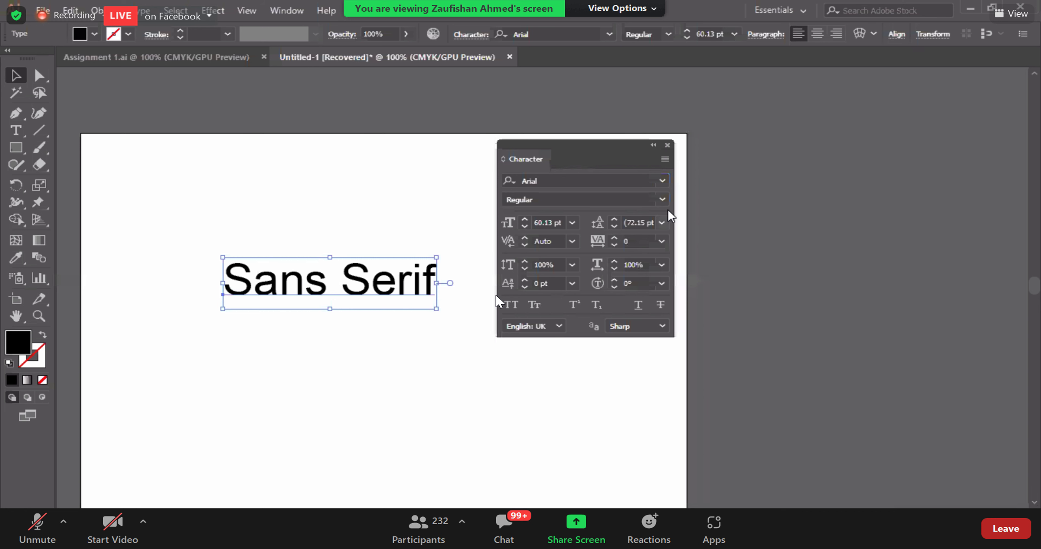
pyautogui.click(662, 199)
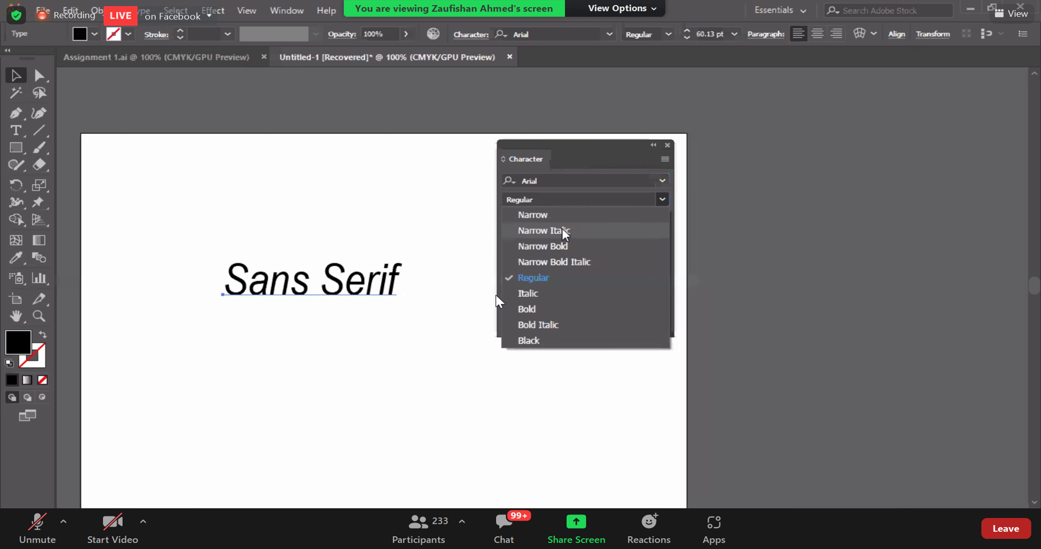
# - Keep Arial in the Regular style, reopening and closing the style list
pyautogui.click(532, 278)
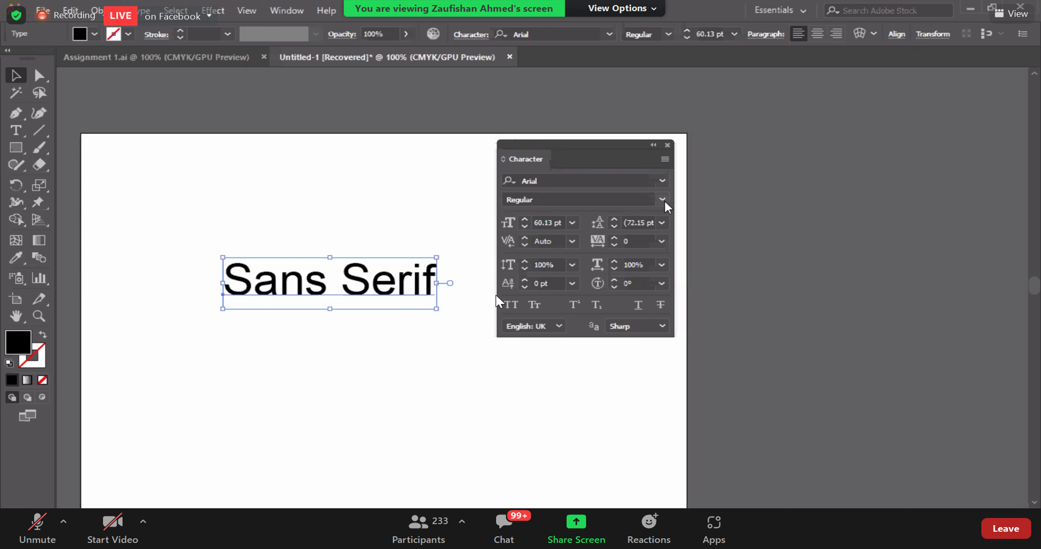
pyautogui.click(534, 200)
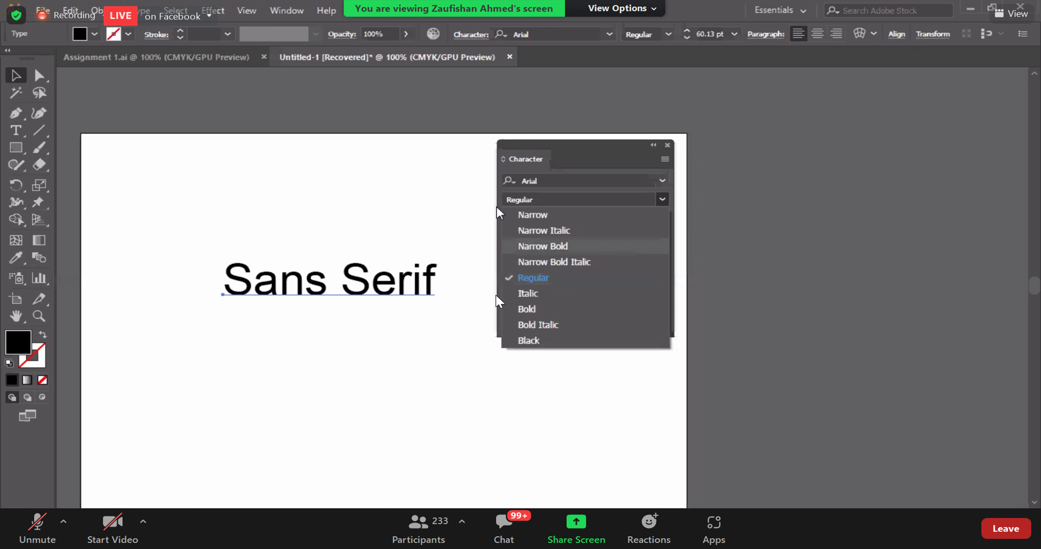
pyautogui.click(540, 199)
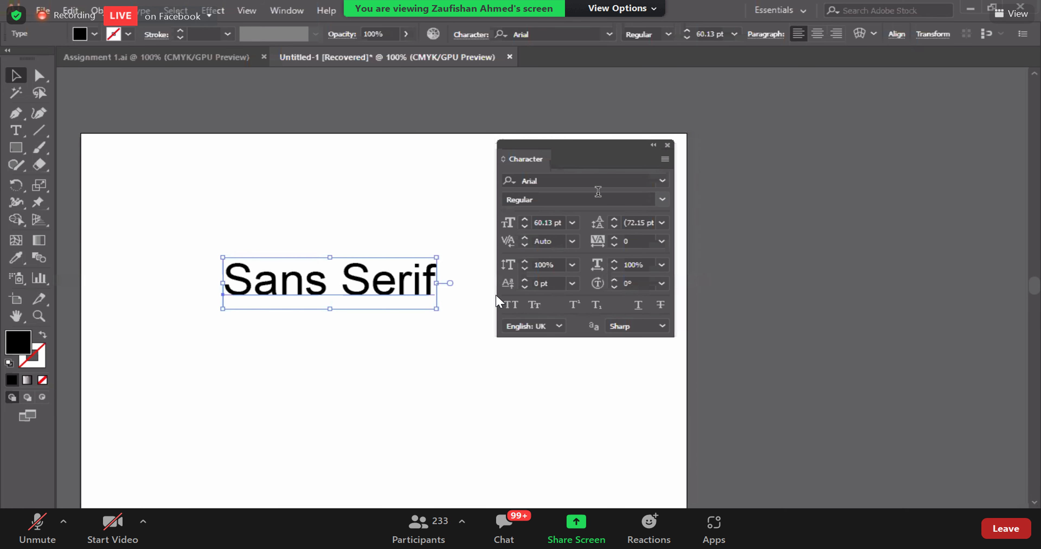
# - Apply Dream Glory Regular to the Sans Serif text
pyautogui.click(579, 180)
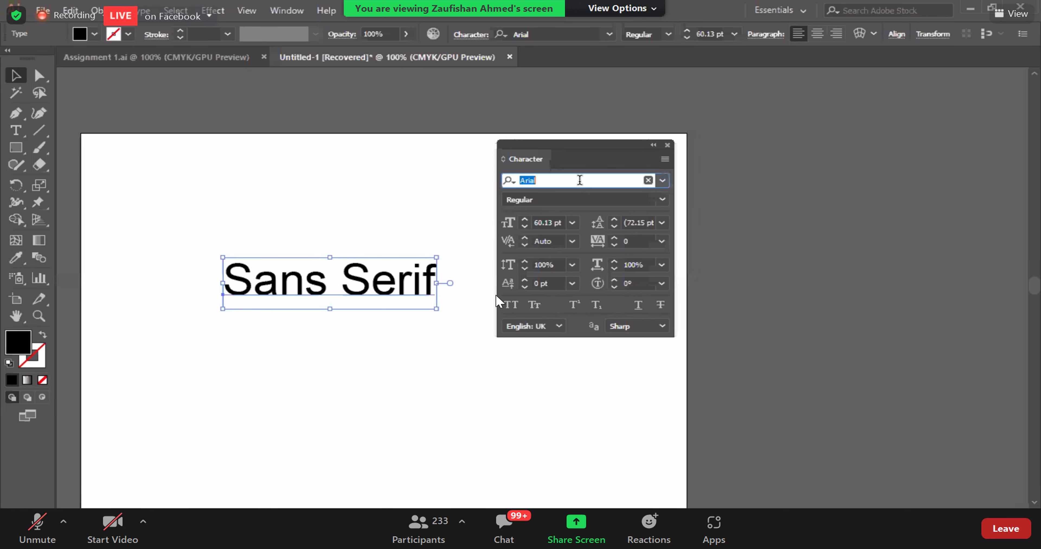
pyautogui.write('drea')
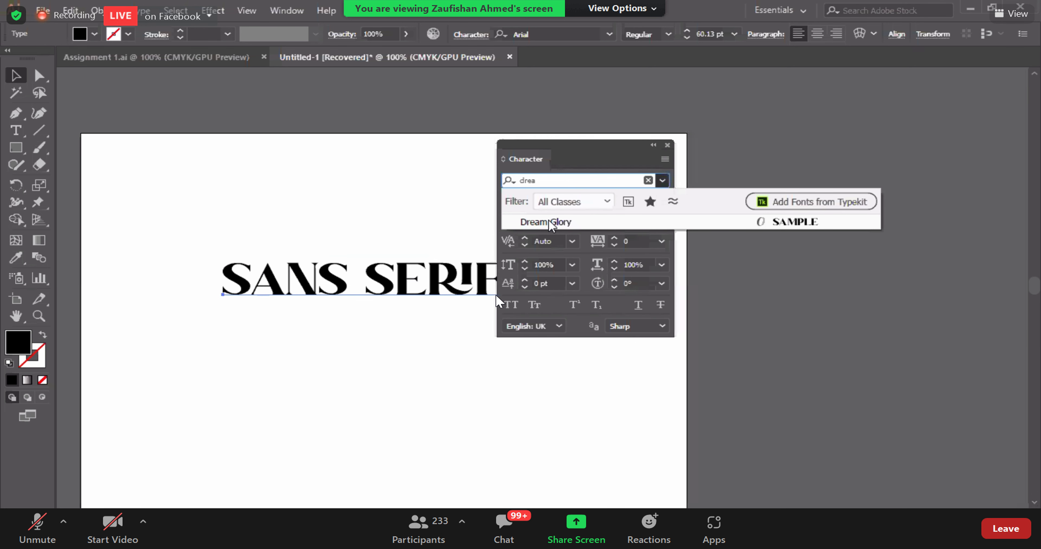
pyautogui.click(548, 222)
pyautogui.click(661, 198)
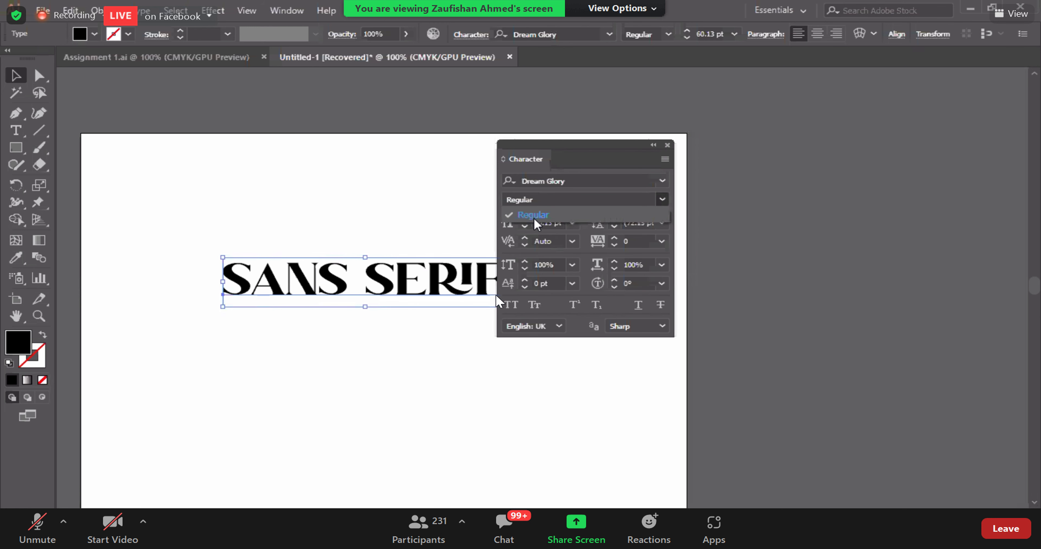
pyautogui.click(589, 180)
# - Switch the text's font to Times New Roman
pyautogui.click(588, 180)
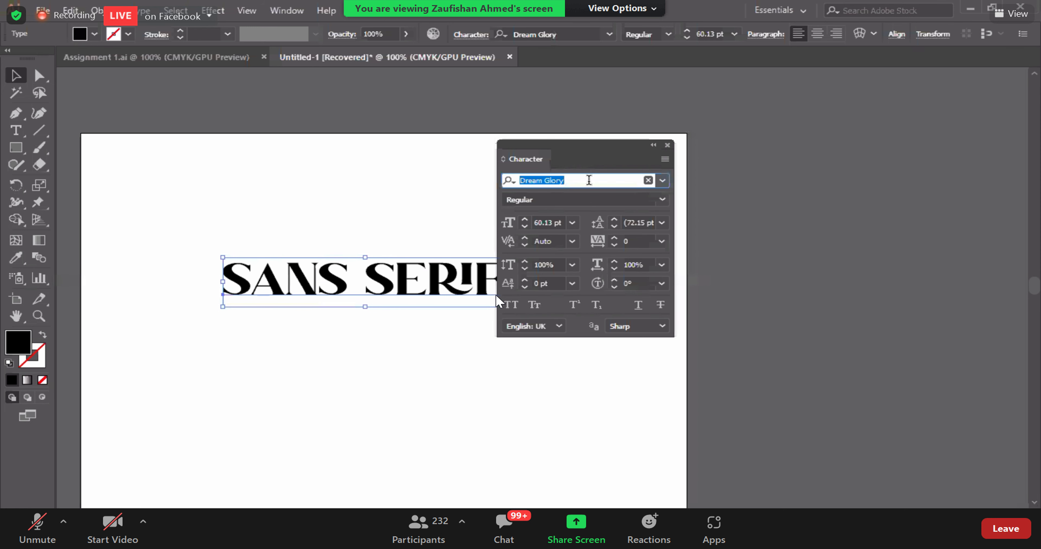
pyautogui.write('time')
pyautogui.click(543, 223)
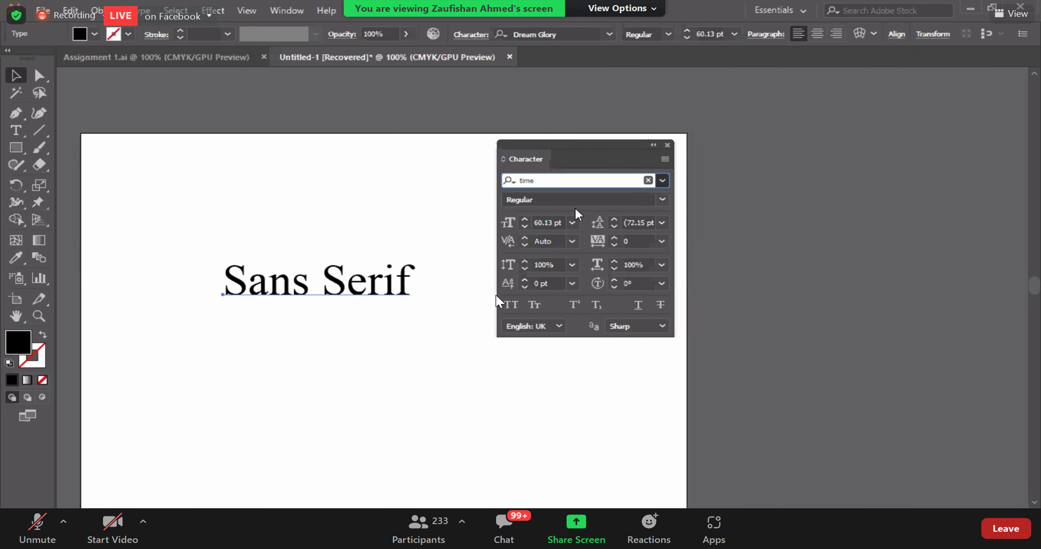
pyautogui.click(662, 199)
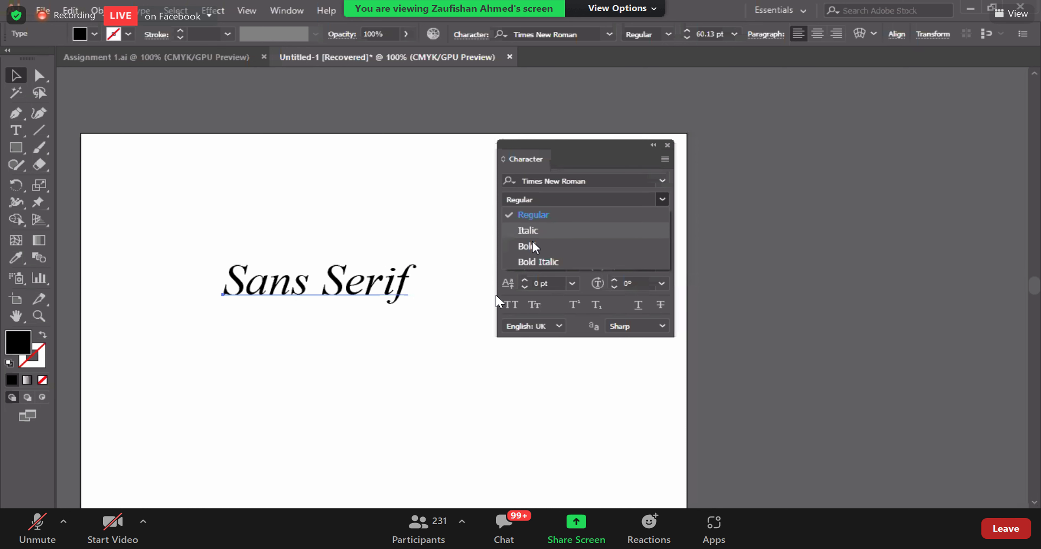
pyautogui.click(529, 228)
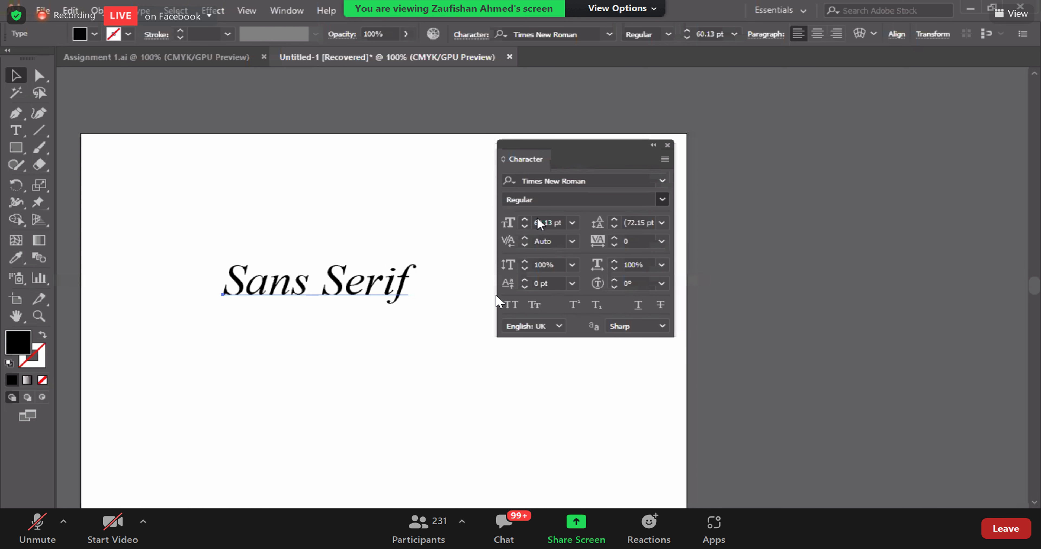
pyautogui.click(662, 200)
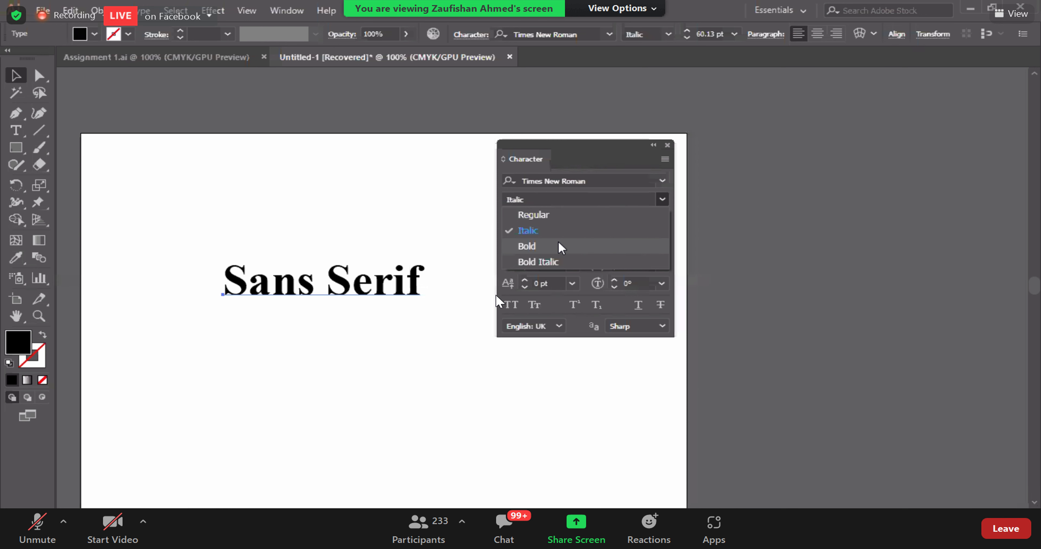
pyautogui.click(557, 211)
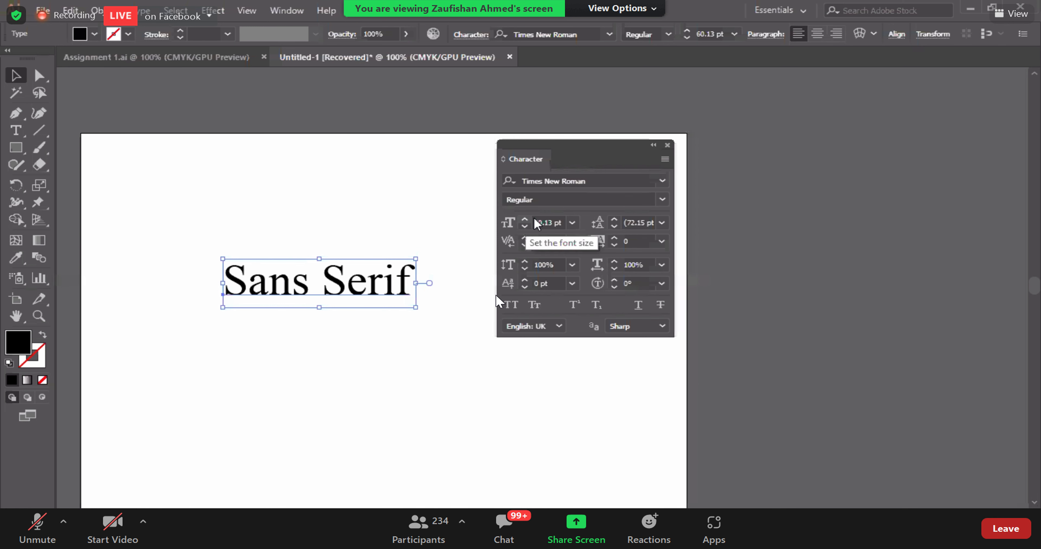
# - Move the Sans Serif text up-left and enlarge it from 72 pt to 200 pt
pyautogui.moveTo(230, 284); pyautogui.dragTo(185, 279)
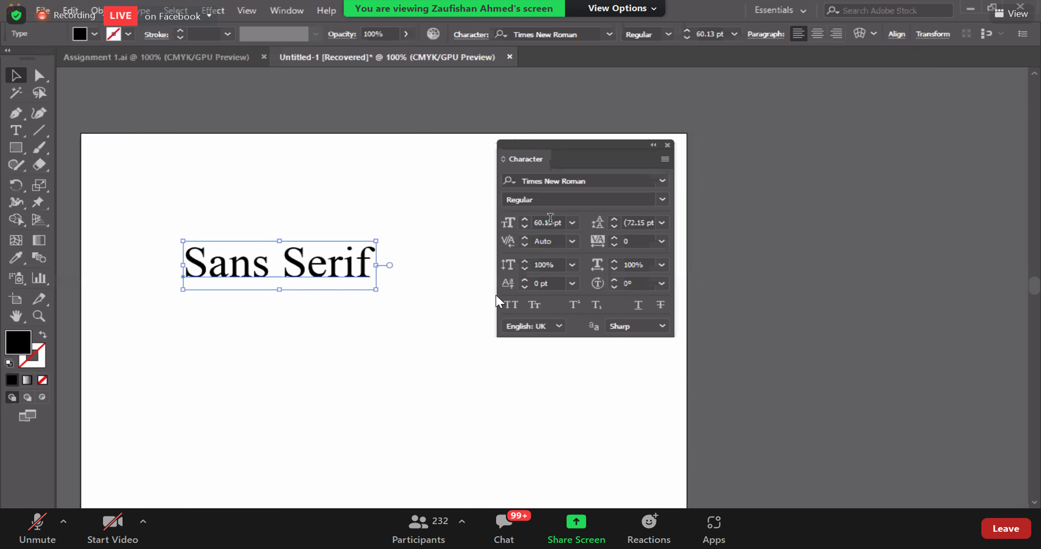
pyautogui.click(572, 222)
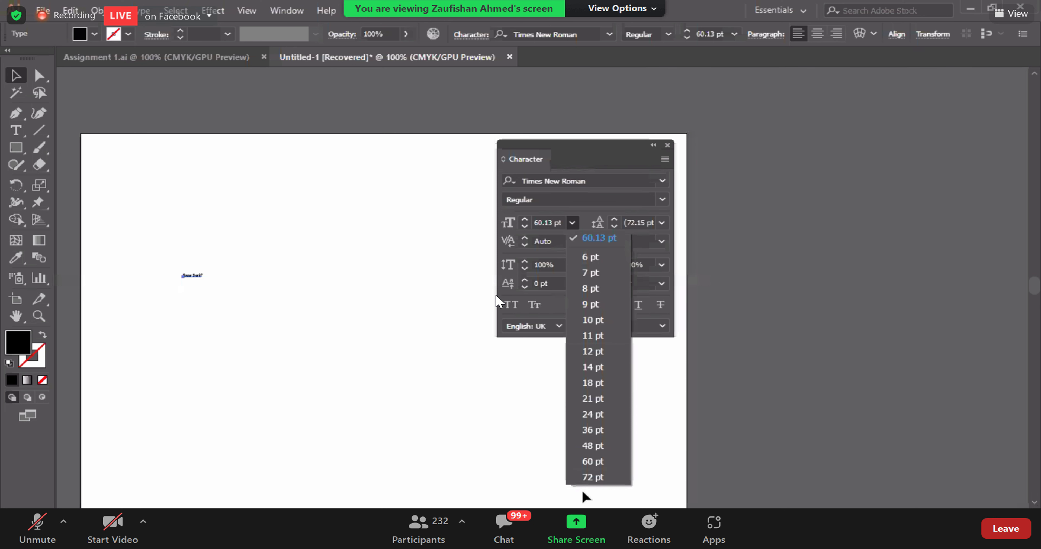
pyautogui.click(602, 481)
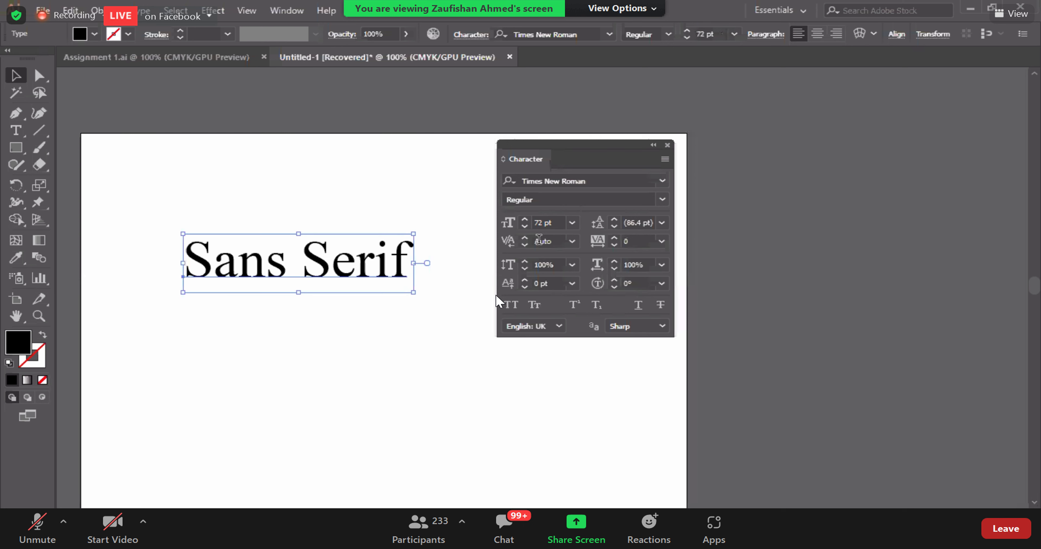
pyautogui.click(542, 222)
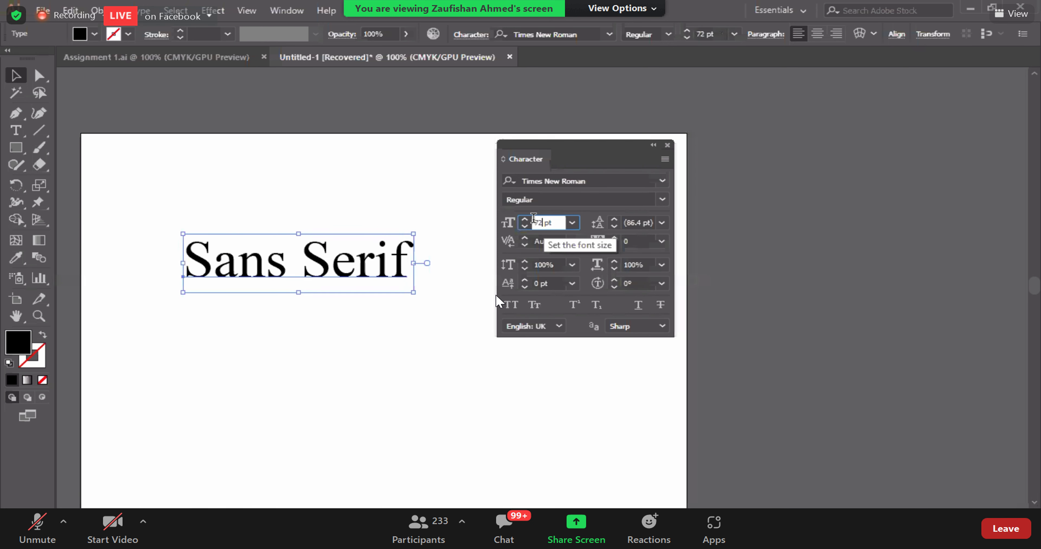
pyautogui.write('200')
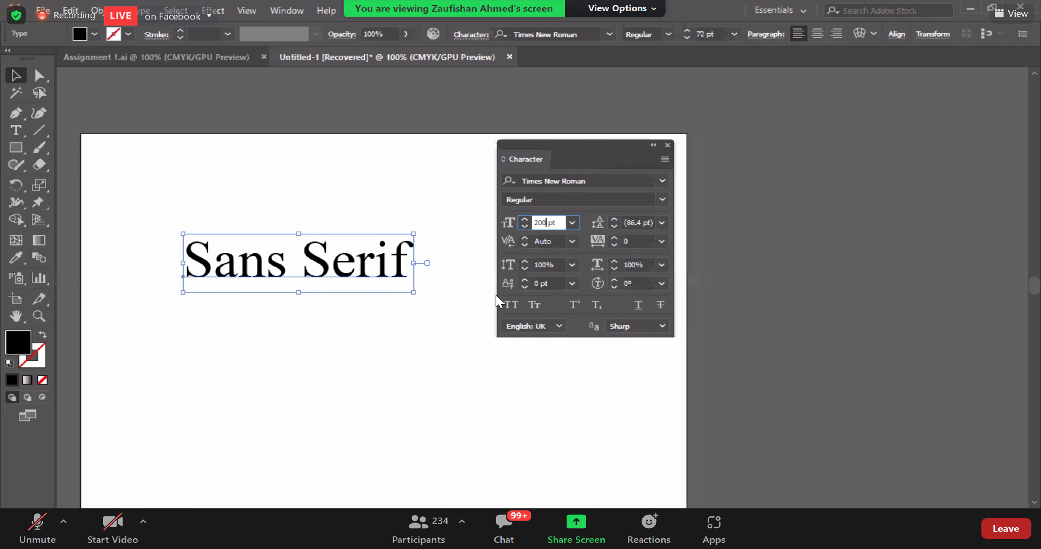
pyautogui.press('Return')
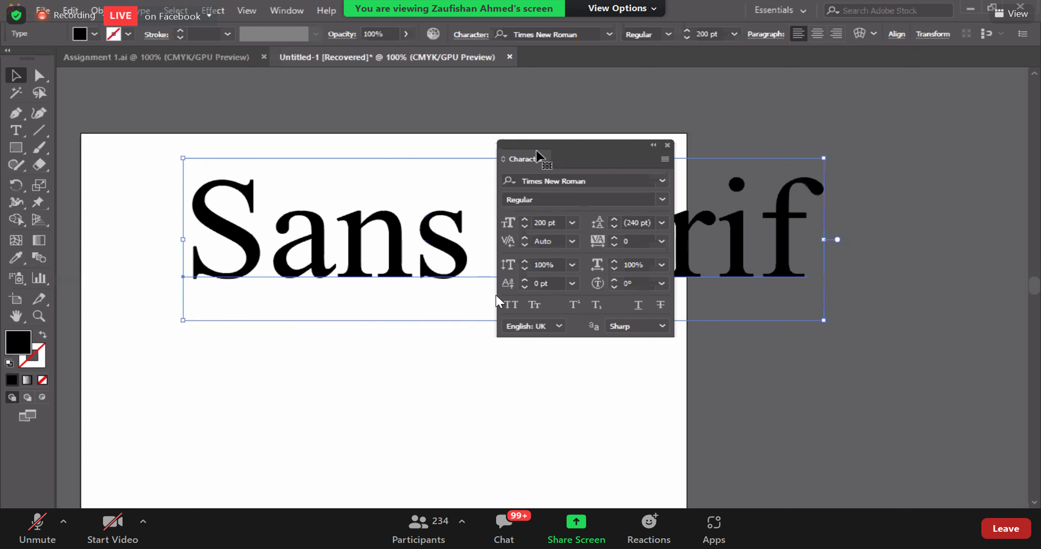
pyautogui.moveTo(538, 145); pyautogui.dragTo(538, 145)
pyautogui.moveTo(850, 284); pyautogui.dragTo(566, 153)
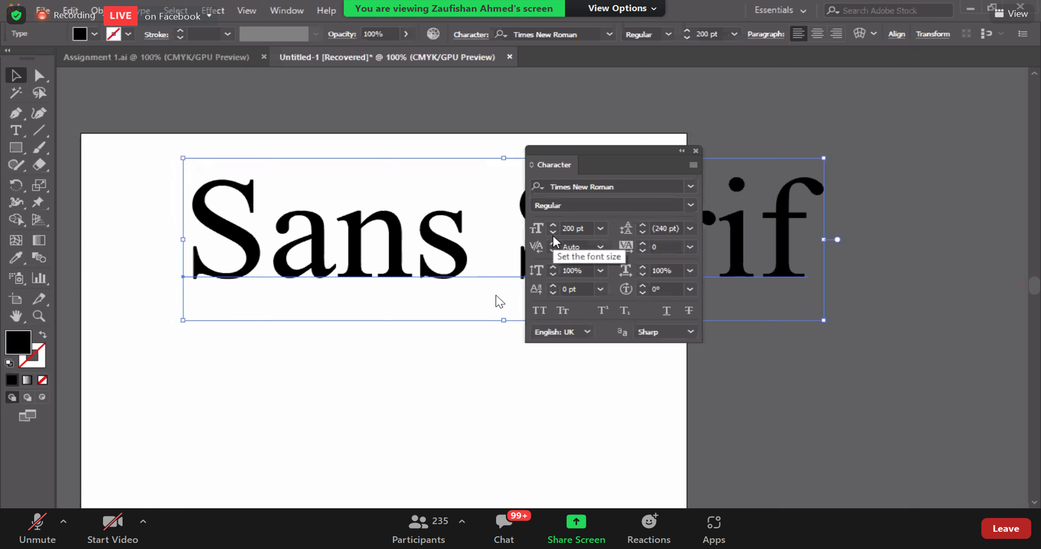
# - Nudge the font size up with the size arrows and move the Character panel aside
pyautogui.click(553, 226)
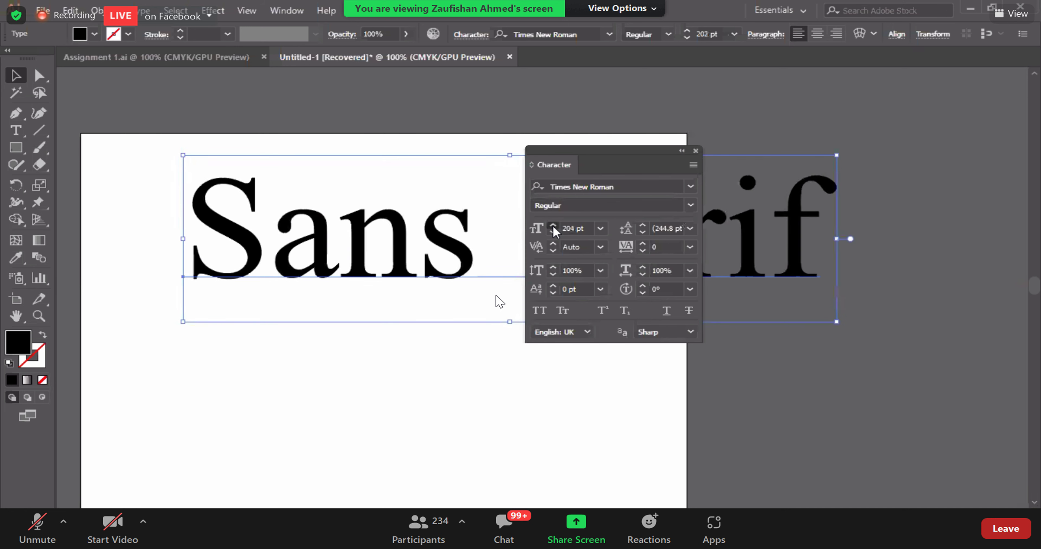
pyautogui.click(553, 226)
pyautogui.click(553, 226)
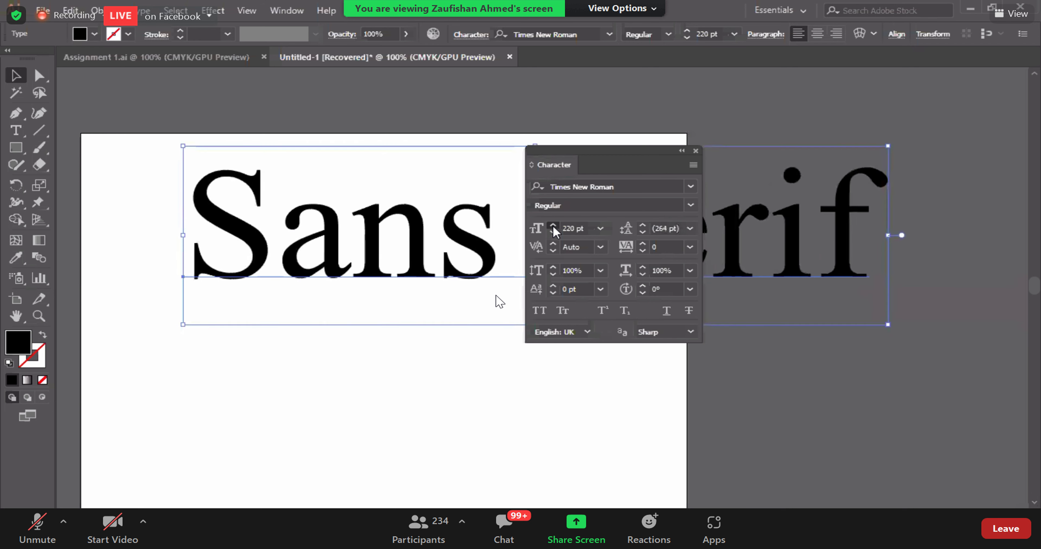
pyautogui.click(553, 226)
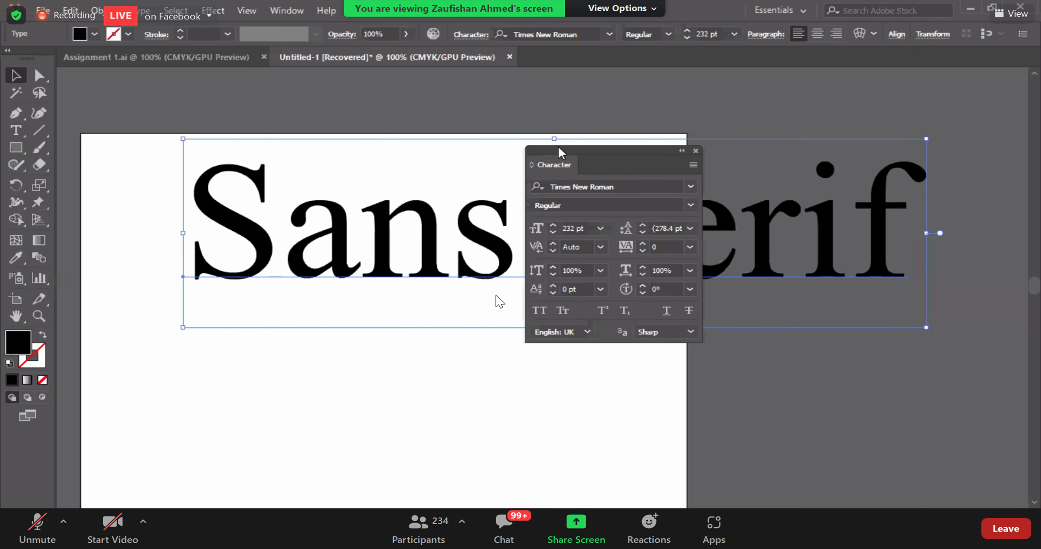
pyautogui.moveTo(558, 151); pyautogui.dragTo(658, 298)
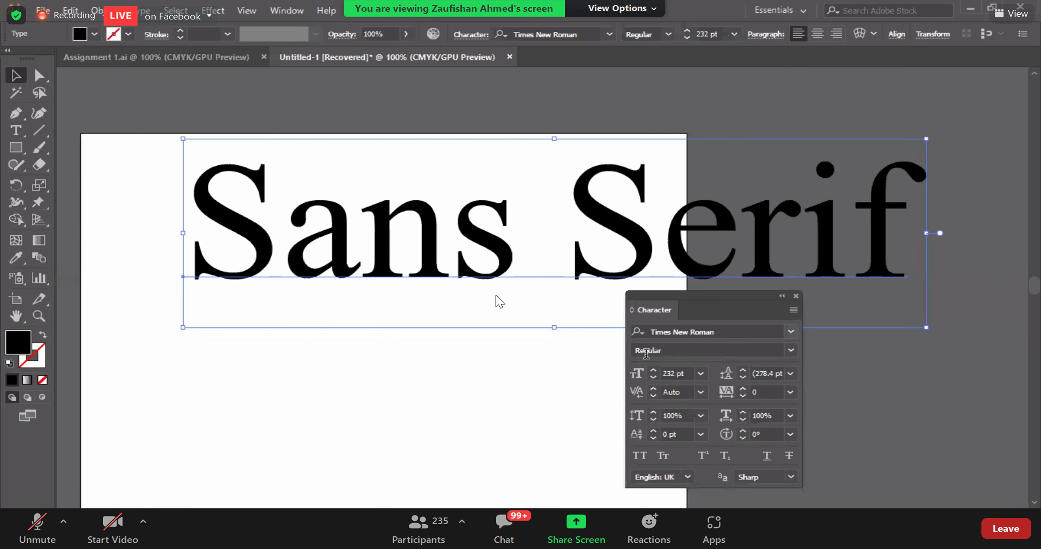
# - Step the font size down to 185 pt and shift the text left and down
pyautogui.click(654, 370)
pyautogui.click(654, 370)
pyautogui.click(654, 370)
pyautogui.click(654, 370)
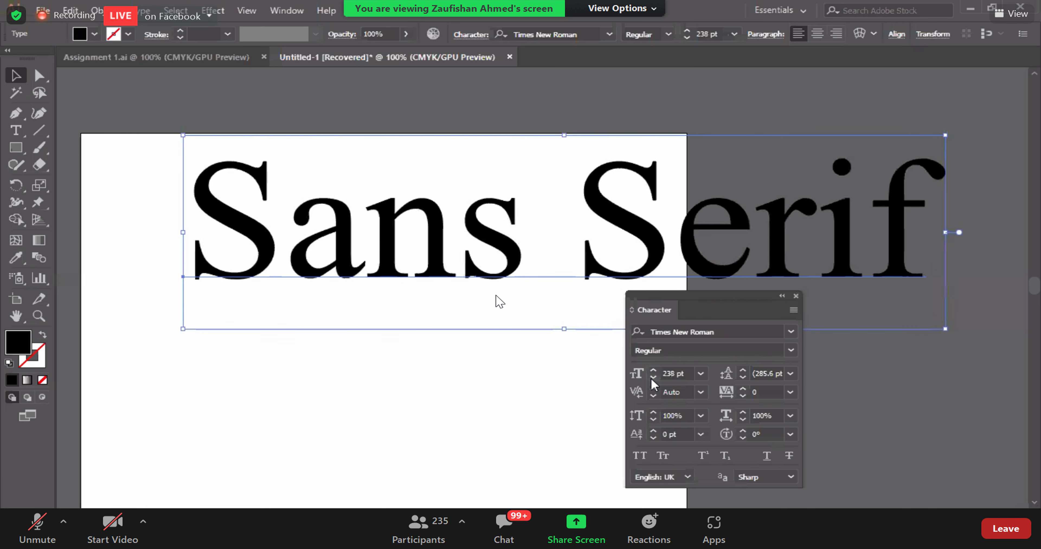
pyautogui.click(651, 377)
pyautogui.click(651, 378)
pyautogui.click(649, 378)
pyautogui.click(649, 377)
pyautogui.click(649, 378)
pyautogui.click(649, 378)
pyautogui.moveTo(667, 294); pyautogui.dragTo(845, 162)
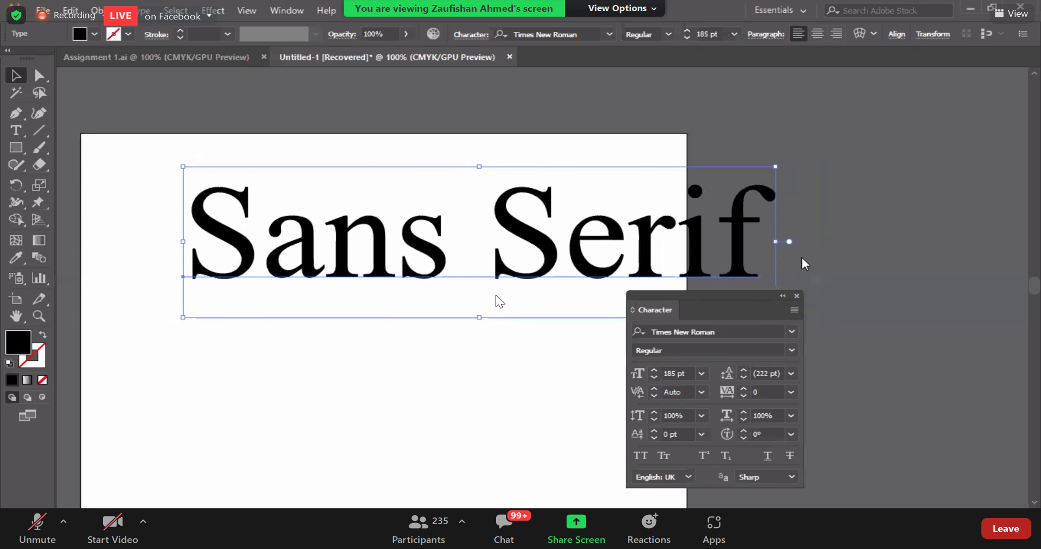
pyautogui.moveTo(510, 238); pyautogui.dragTo(441, 256)
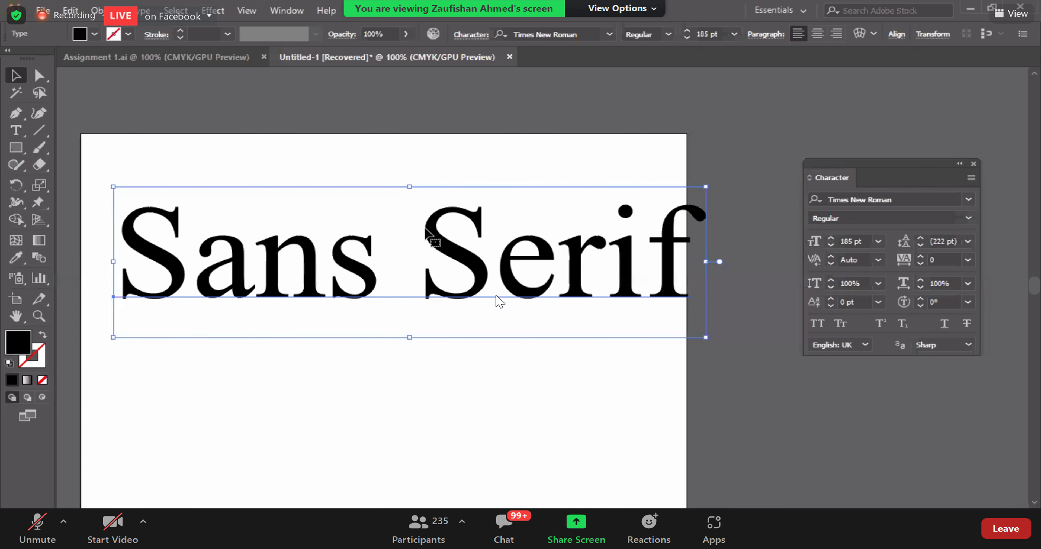
# - Scale the Sans Serif text down to about 88 pt, then much larger
pyautogui.moveTo(706, 337)
pyautogui.mouseDown()
pyautogui.moveTo(423, 256)
pyautogui.moveTo(495, 283)
pyautogui.moveTo(382, 317)
pyautogui.mouseUp()
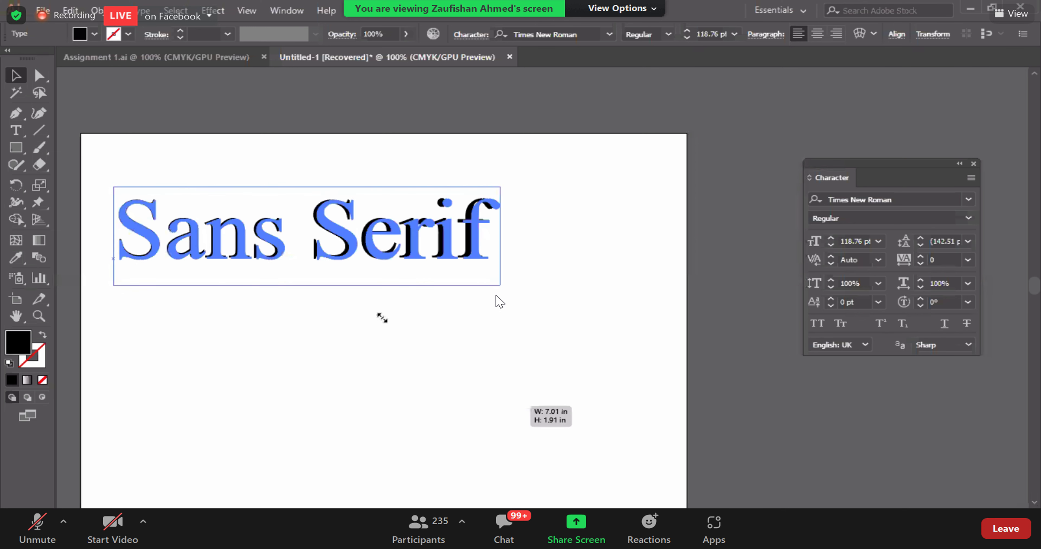
pyautogui.moveTo(382, 318); pyautogui.dragTo(395, 324)
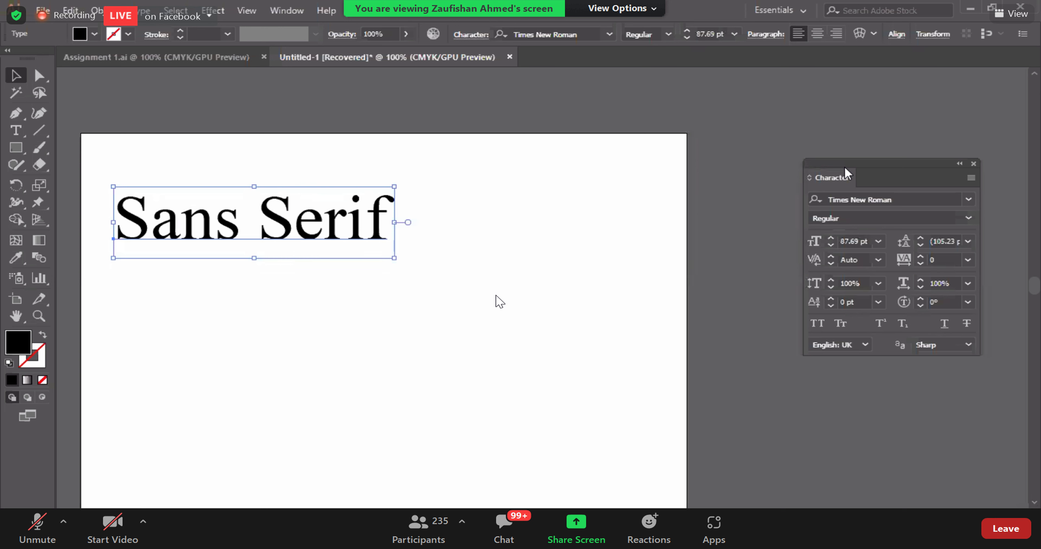
pyautogui.moveTo(811, 164); pyautogui.dragTo(511, 155)
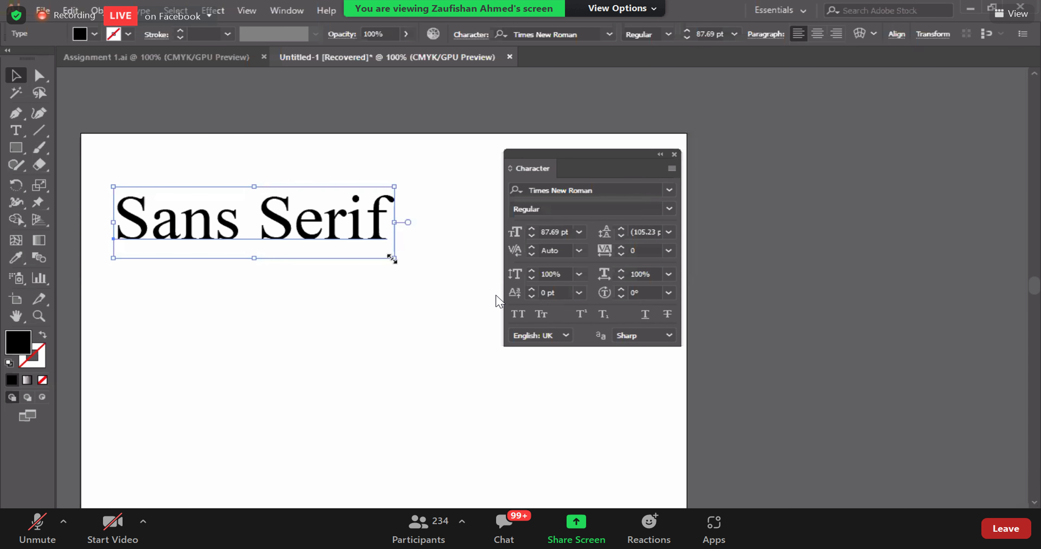
pyautogui.moveTo(410, 279)
pyautogui.mouseDown()
pyautogui.moveTo(455, 396)
pyautogui.moveTo(953, 317)
pyautogui.mouseUp()
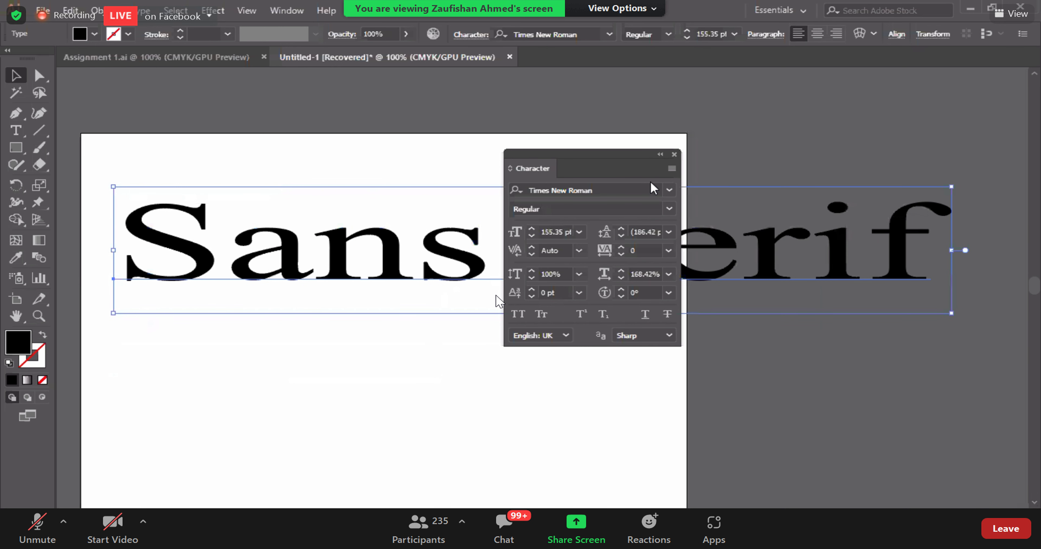
# - Move and squash the text narrower, then reset its horizontal scale to 100%
pyautogui.moveTo(566, 155); pyautogui.dragTo(819, 116)
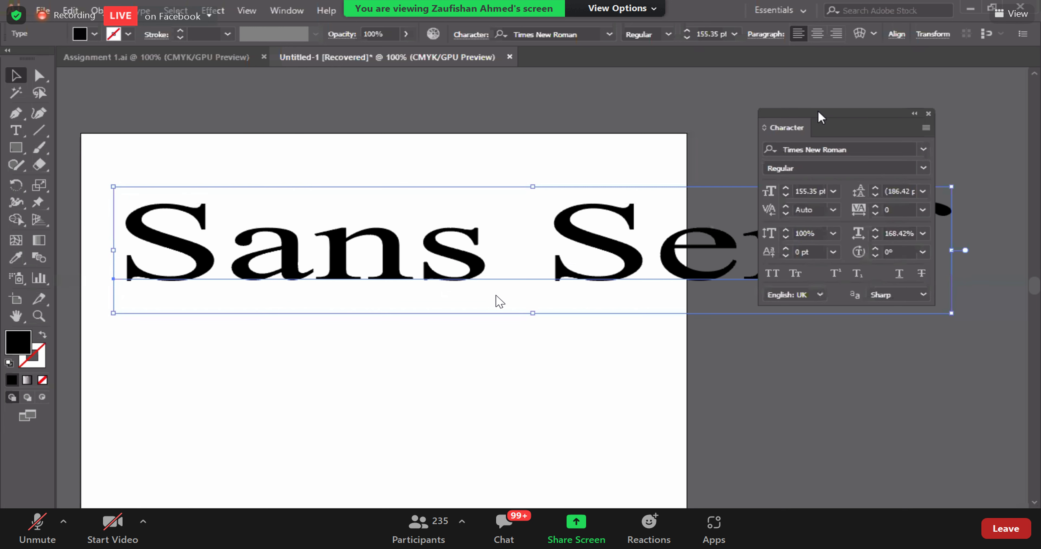
pyautogui.moveTo(949, 315)
pyautogui.mouseDown()
pyautogui.moveTo(899, 381)
pyautogui.moveTo(465, 394)
pyautogui.mouseUp()
pyautogui.moveTo(444, 345); pyautogui.dragTo(560, 287)
pyautogui.click(923, 234)
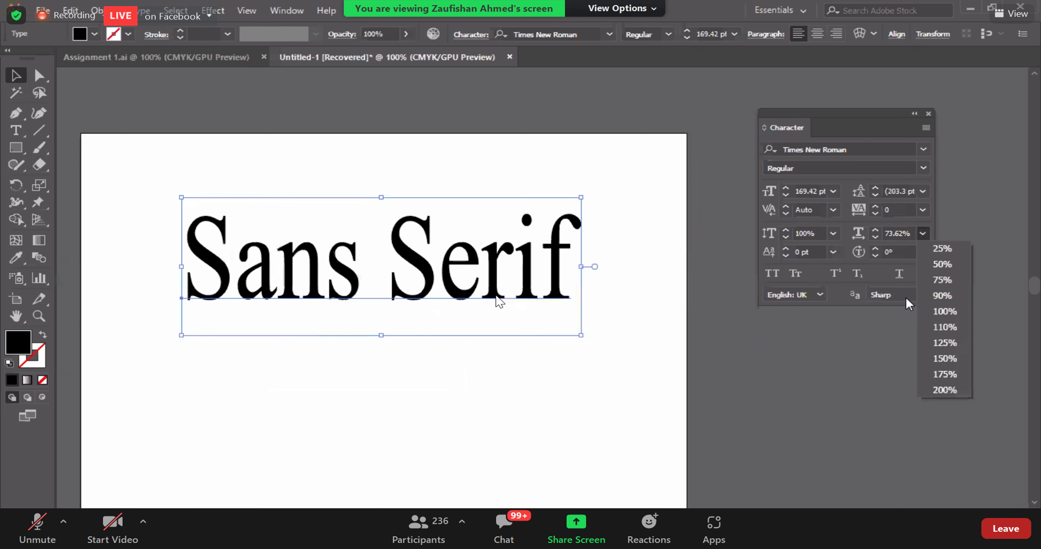
pyautogui.click(944, 311)
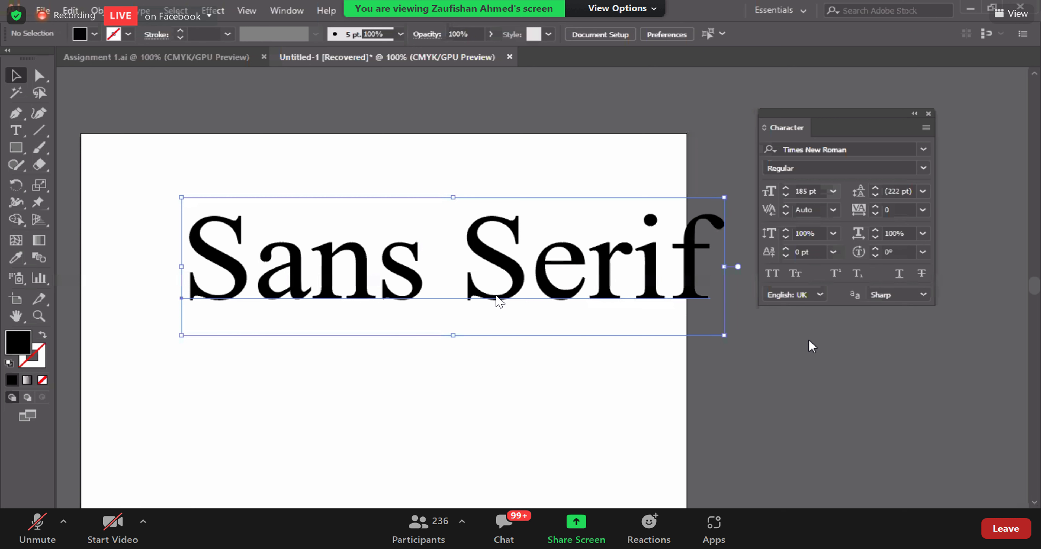
# - Set Sans Serif to 72 pt from the size presets and move it into place
pyautogui.click(833, 191)
pyautogui.click(855, 445)
pyautogui.moveTo(314, 298); pyautogui.dragTo(314, 319)
pyautogui.moveTo(835, 136)
pyautogui.mouseDown()
pyautogui.moveTo(550, 161)
pyautogui.moveTo(567, 161)
pyautogui.mouseUp()
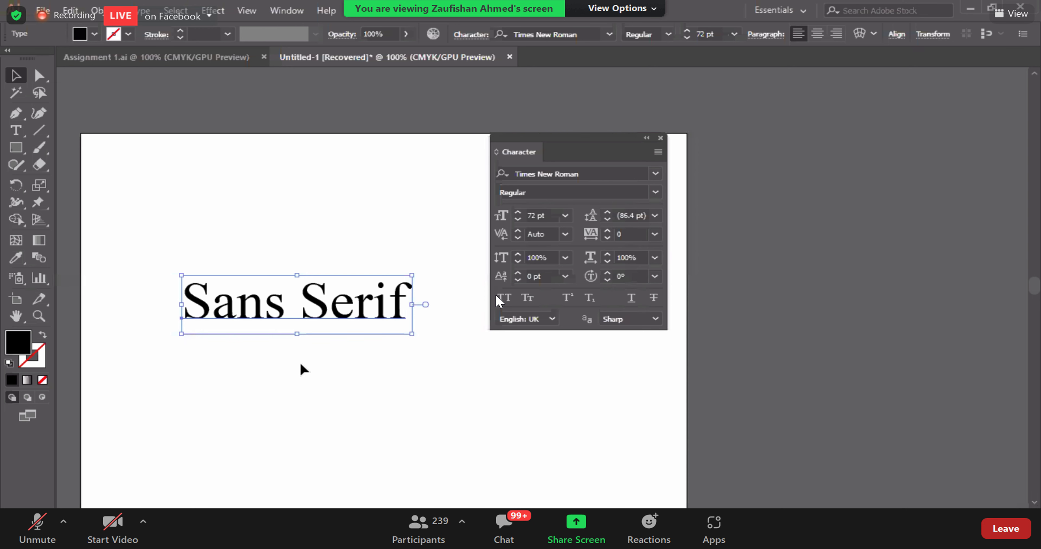
pyautogui.moveTo(221, 305); pyautogui.dragTo(213, 257)
pyautogui.click(17, 131)
# - Add the presenter's name as a new line below Sans Serif
pyautogui.click(398, 248)
pyautogui.press('Return')
pyautogui.write('Zaufis')
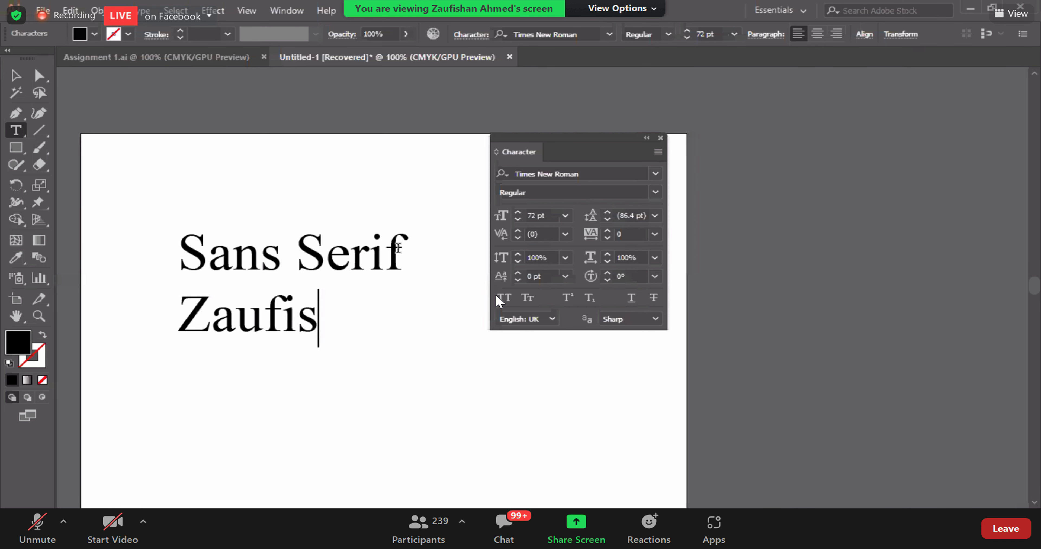
pyautogui.write('han ')
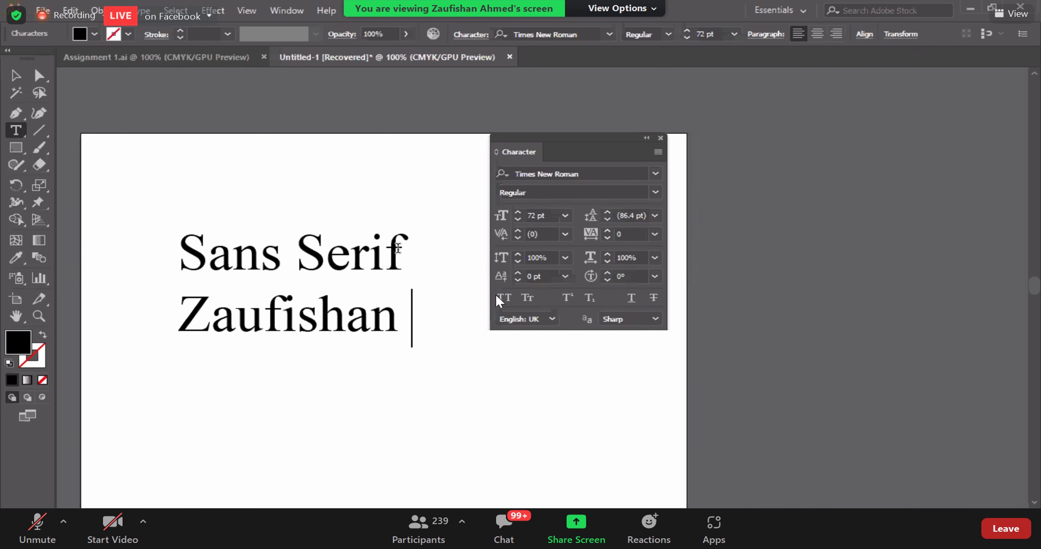
pyautogui.write('AHMED')
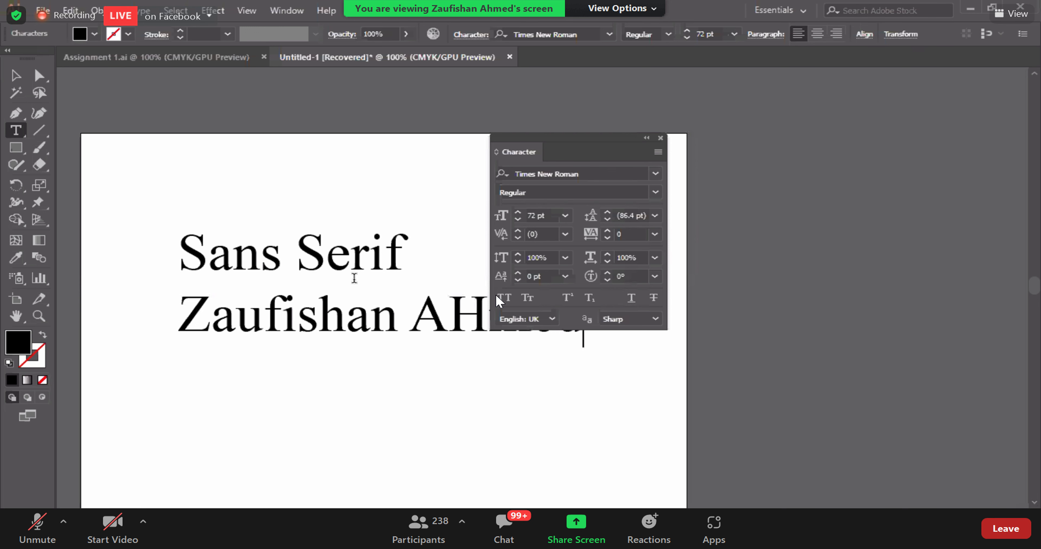
pyautogui.press('Escape')
# - Shift the two-line text right then back left, and tighten its leading from the presets
pyautogui.moveTo(537, 139); pyautogui.dragTo(656, 120)
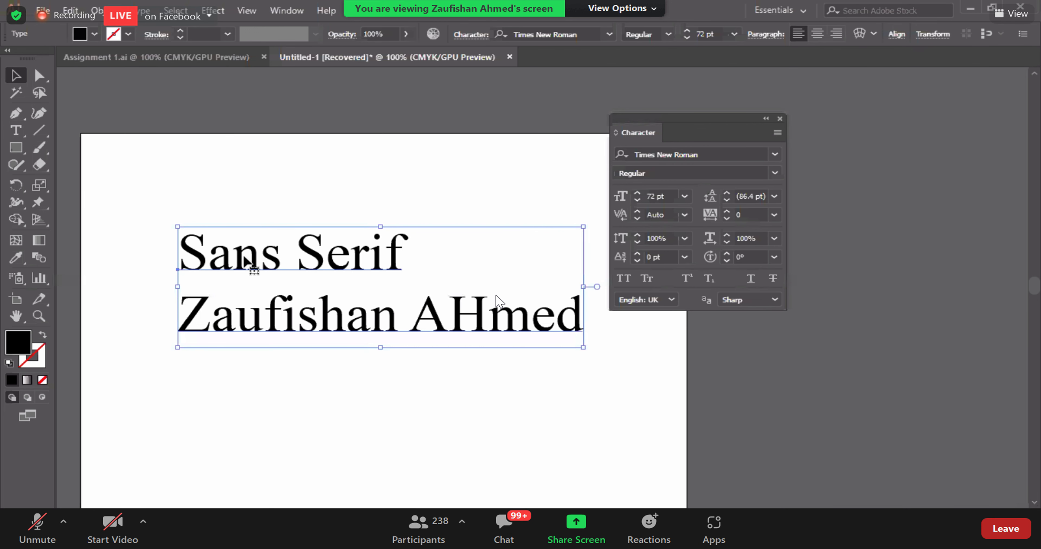
pyautogui.moveTo(187, 292); pyautogui.dragTo(214, 291)
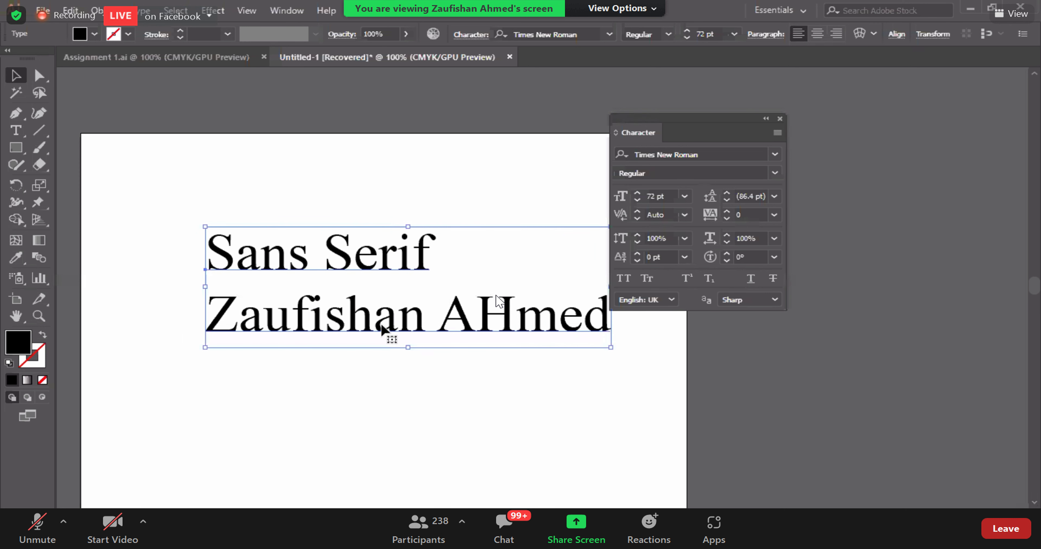
pyautogui.moveTo(346, 329); pyautogui.dragTo(297, 323)
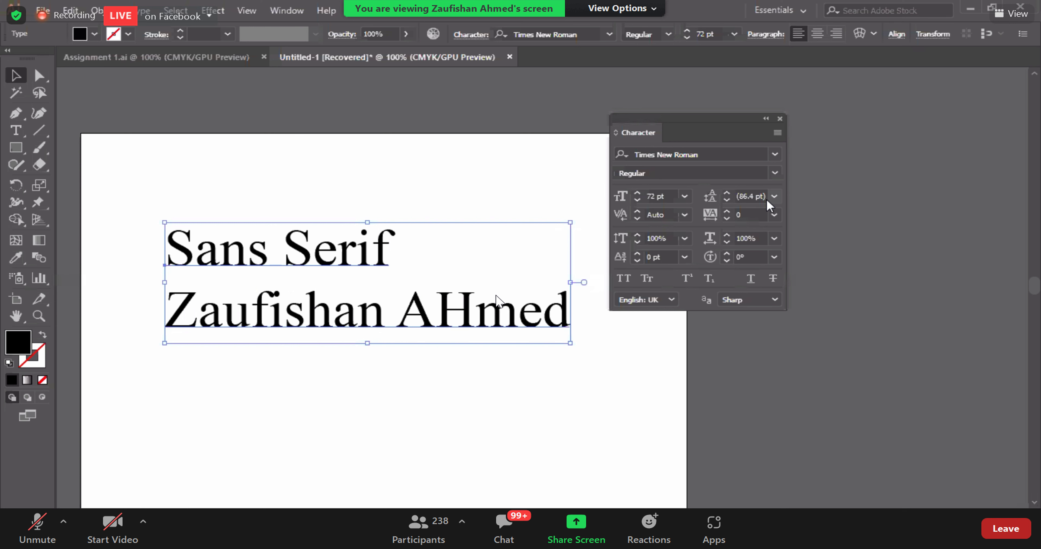
pyautogui.click(774, 197)
pyautogui.click(726, 200)
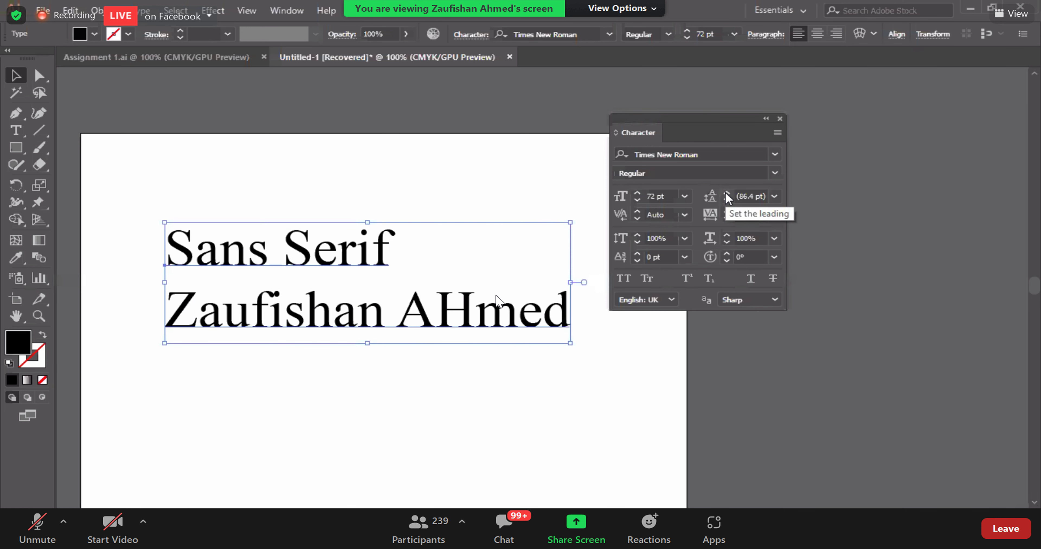
# - Step the leading up through 103 and 140 pt, then down to 94 pt
pyautogui.click(726, 194)
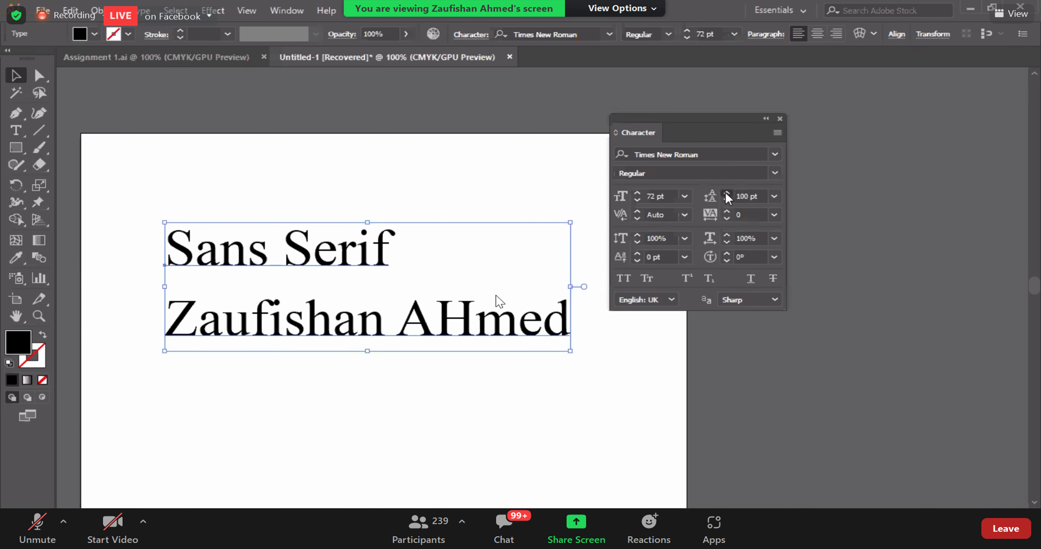
pyautogui.moveTo(726, 194); pyautogui.dragTo(729, 194)
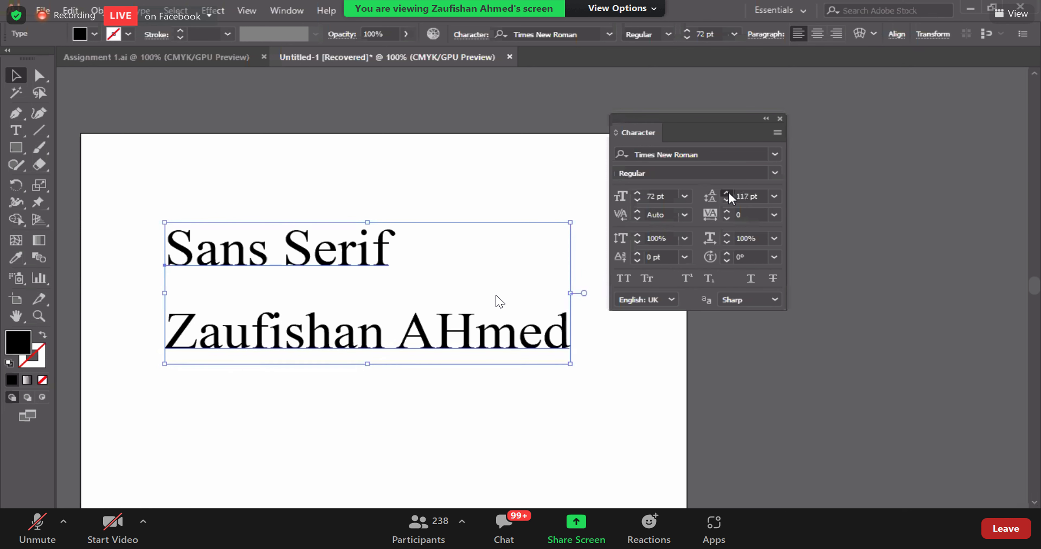
pyautogui.moveTo(728, 192); pyautogui.dragTo(728, 201)
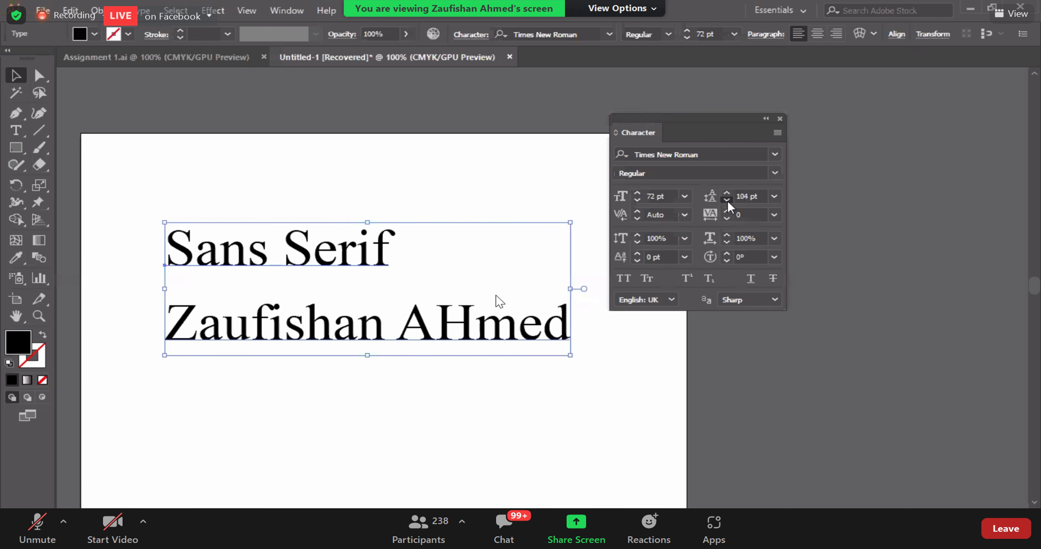
pyautogui.moveTo(728, 200); pyautogui.dragTo(727, 201)
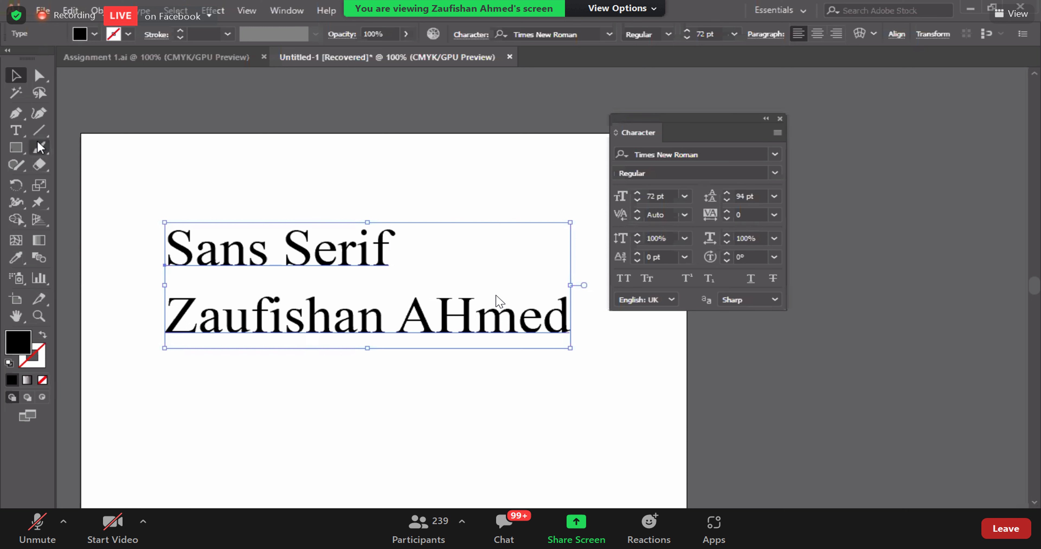
pyautogui.click(16, 131)
# - Delete the Sans Serif line and zoom the view to 200%
pyautogui.moveTo(172, 312); pyautogui.dragTo(162, 259)
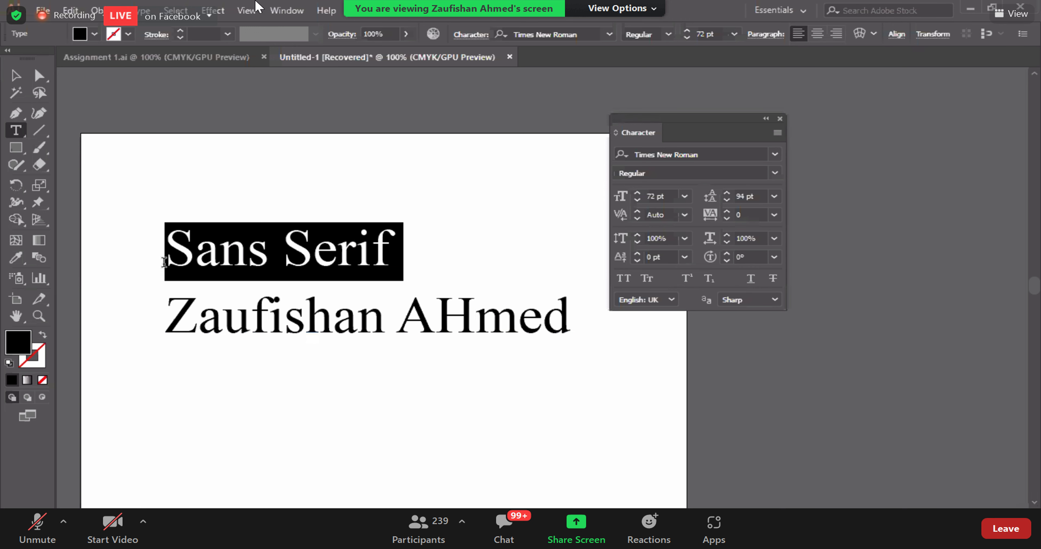
pyautogui.press('BackSpace')
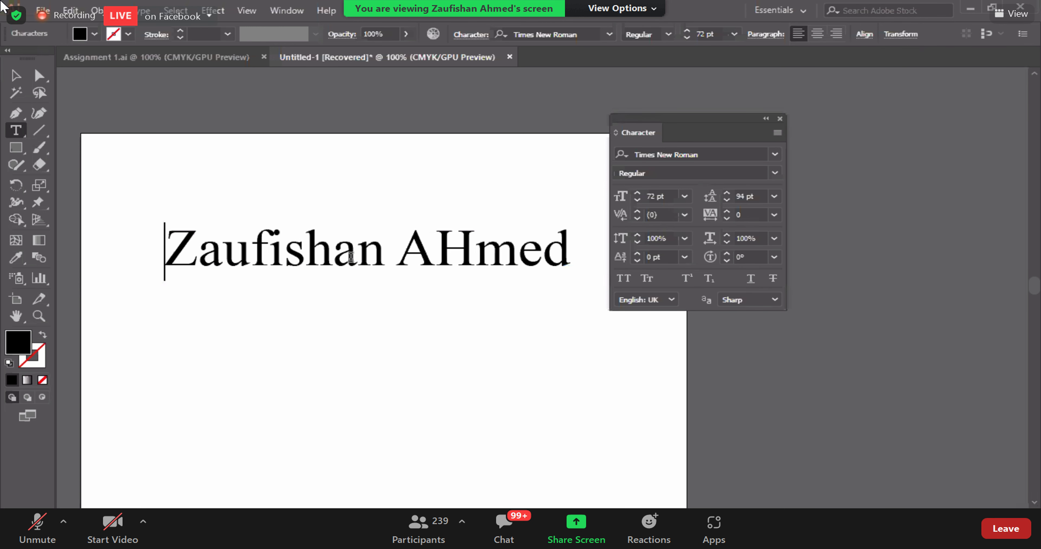
pyautogui.hotkey('ctrl', '+')
pyautogui.hotkey('ctrl', '+')
# - Reselect the name text and place the caret between f and i
pyautogui.press('Escape')
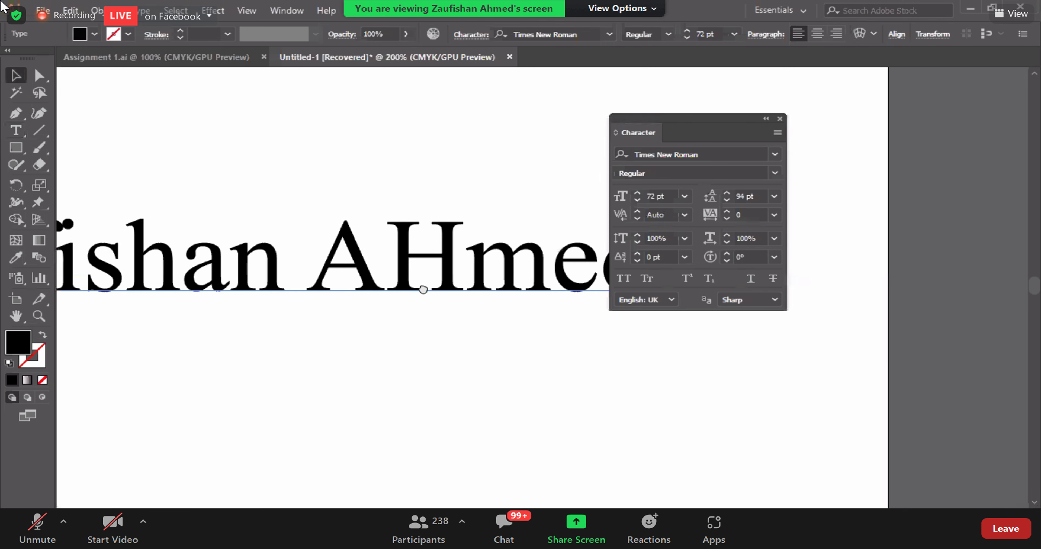
pyautogui.click(174, 335)
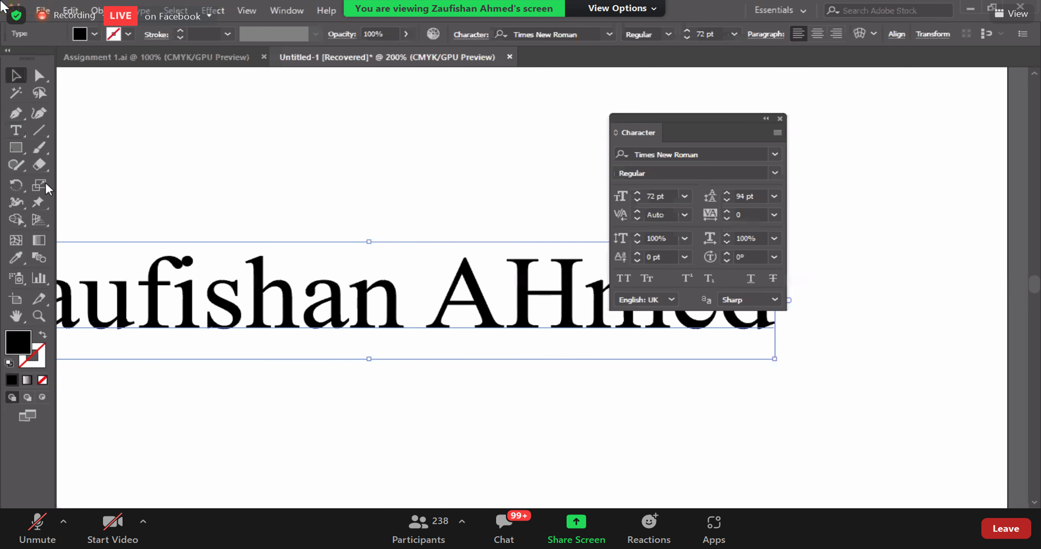
pyautogui.click(16, 130)
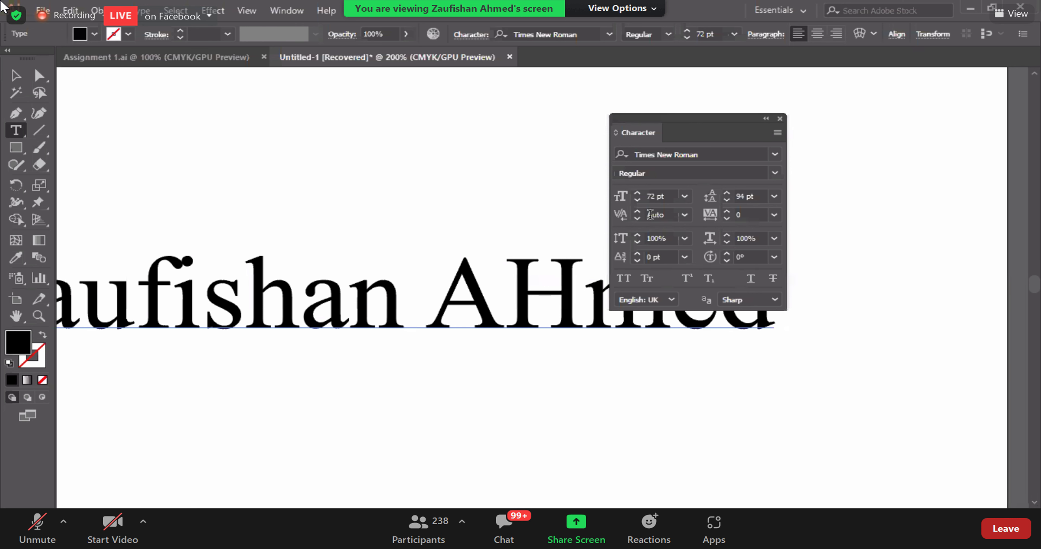
pyautogui.click(172, 292)
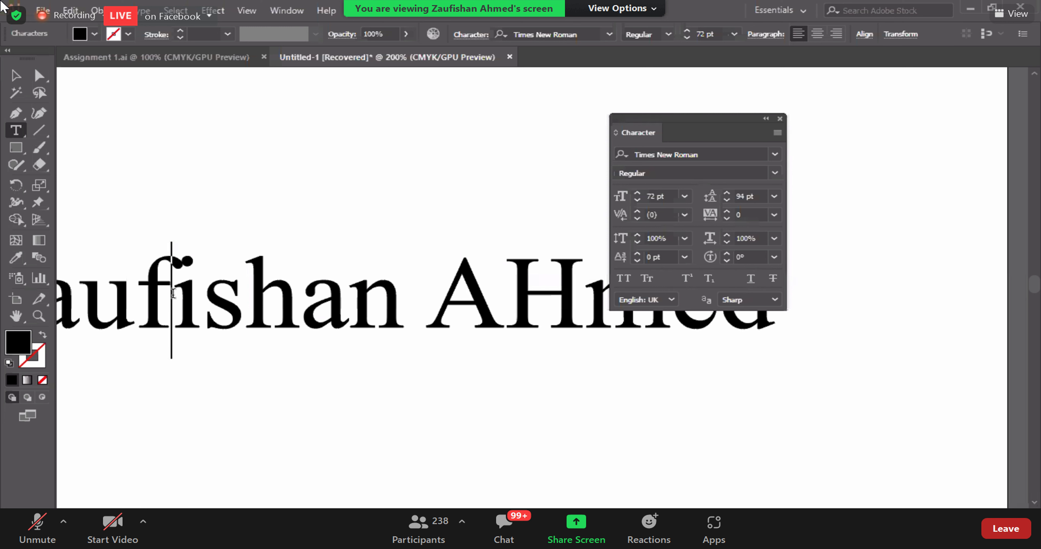
# - Set the kerning between f and i to -100
pyautogui.click(685, 214)
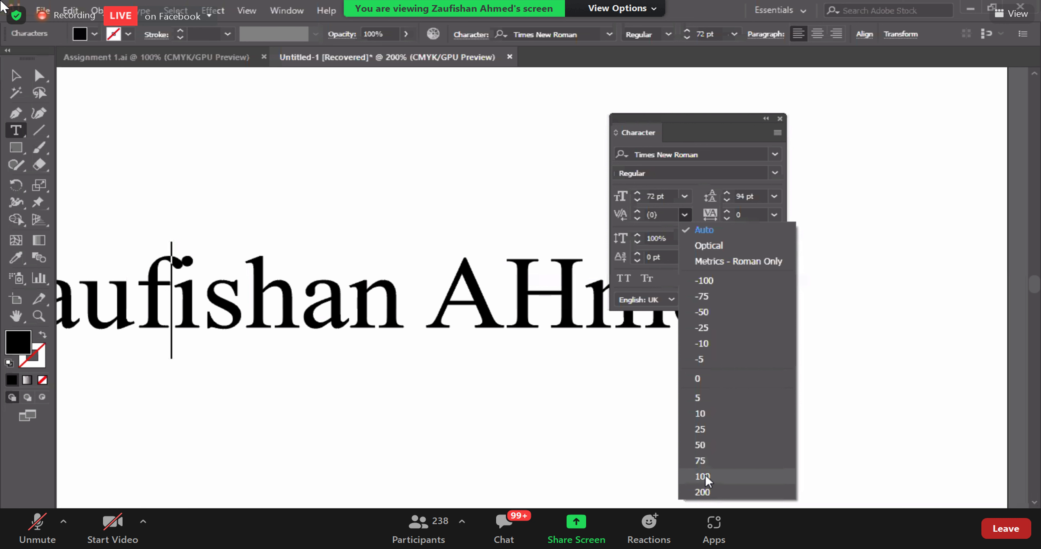
pyautogui.press('Escape')
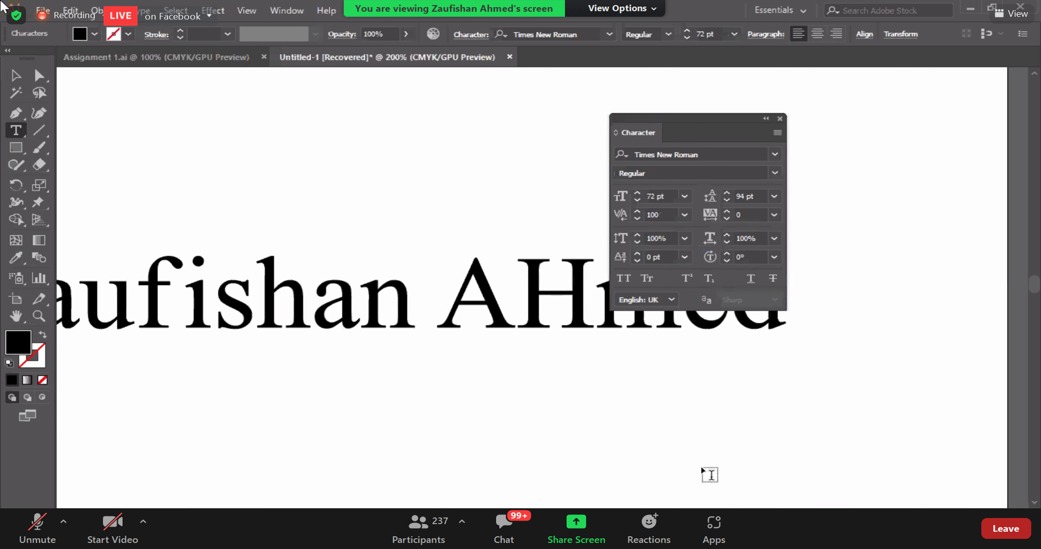
pyautogui.click(684, 214)
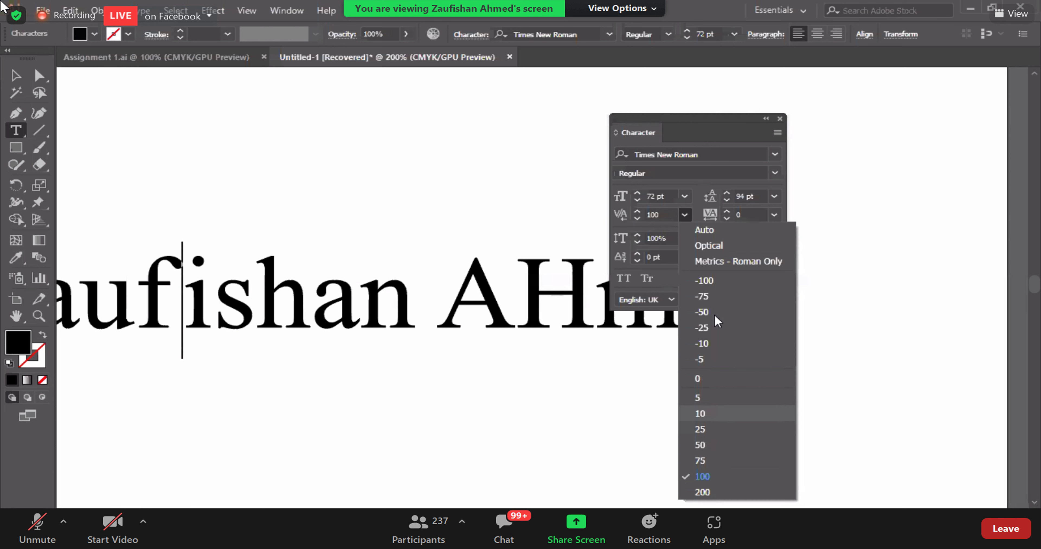
pyautogui.click(717, 281)
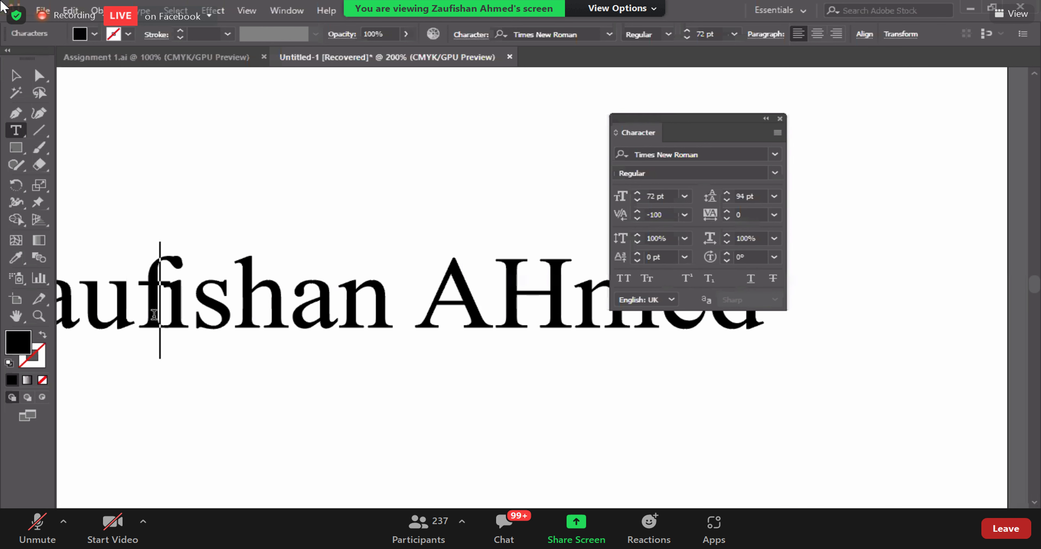
# - Step the f–i kerning up from -100 to about -24
pyautogui.click(637, 212)
pyautogui.click(637, 212)
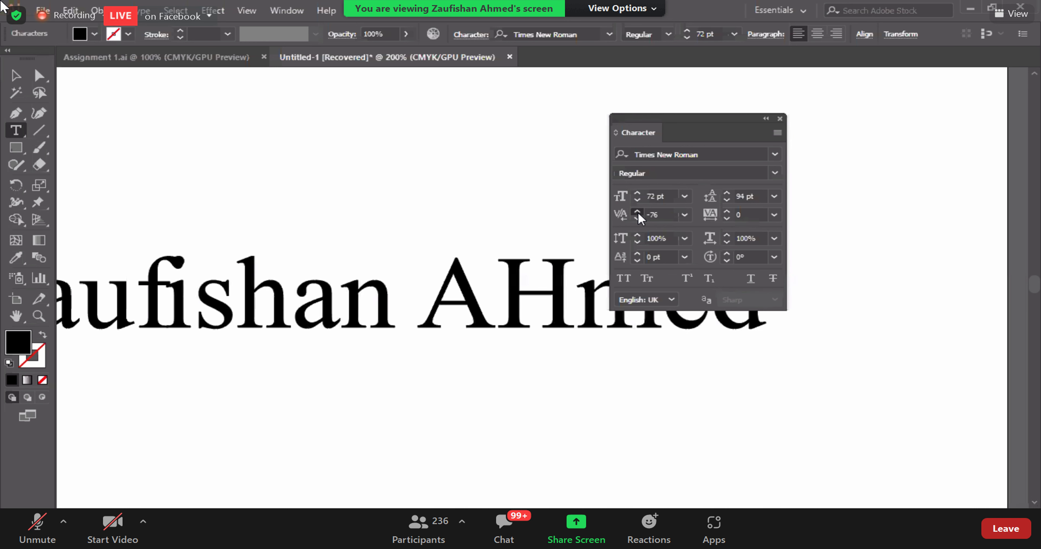
pyautogui.click(637, 212)
pyautogui.click(637, 212)
pyautogui.click(637, 212)
pyautogui.click(637, 212)
# - Reset the f–i kerning to 0 and exit text editing
pyautogui.click(684, 215)
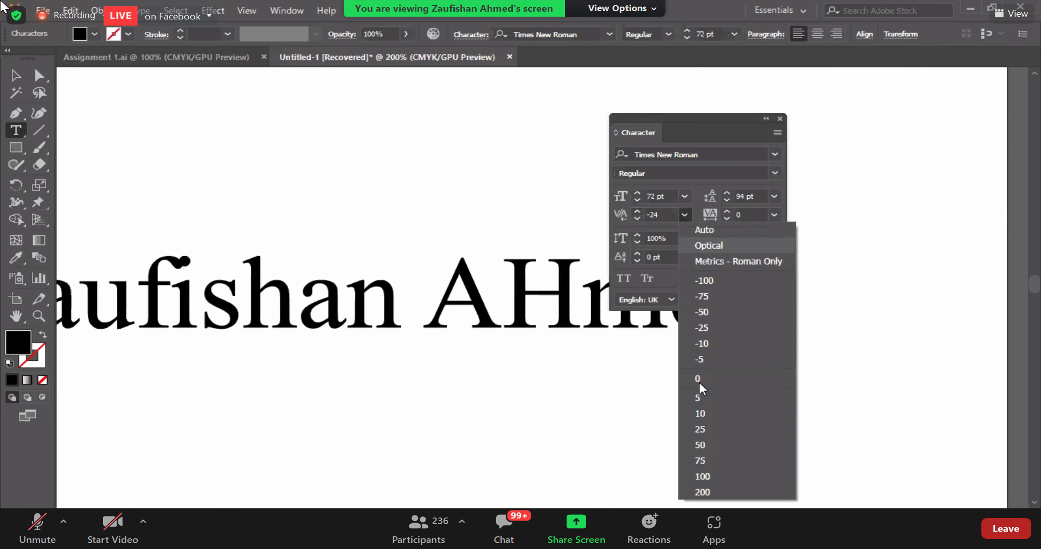
pyautogui.click(708, 378)
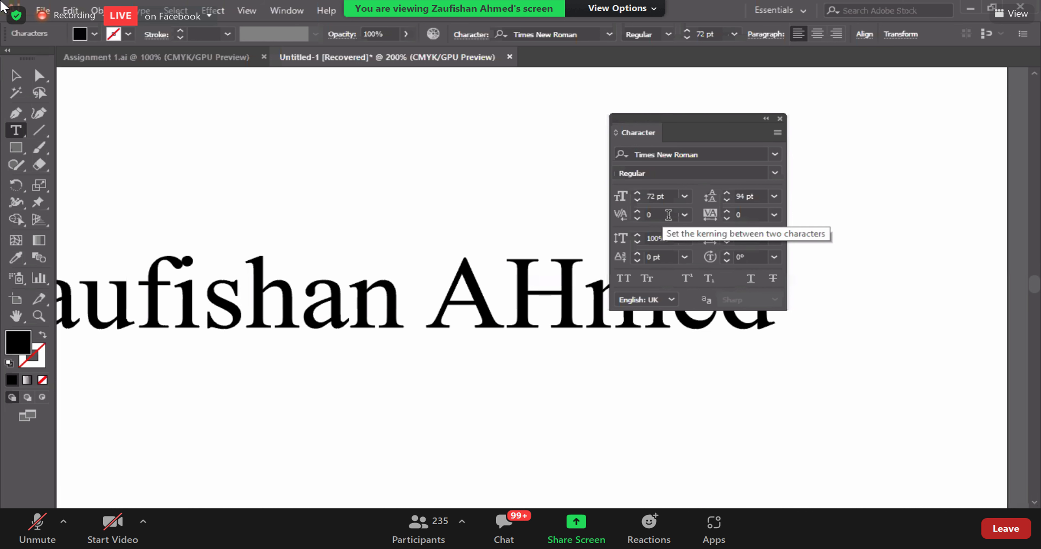
pyautogui.click(684, 215)
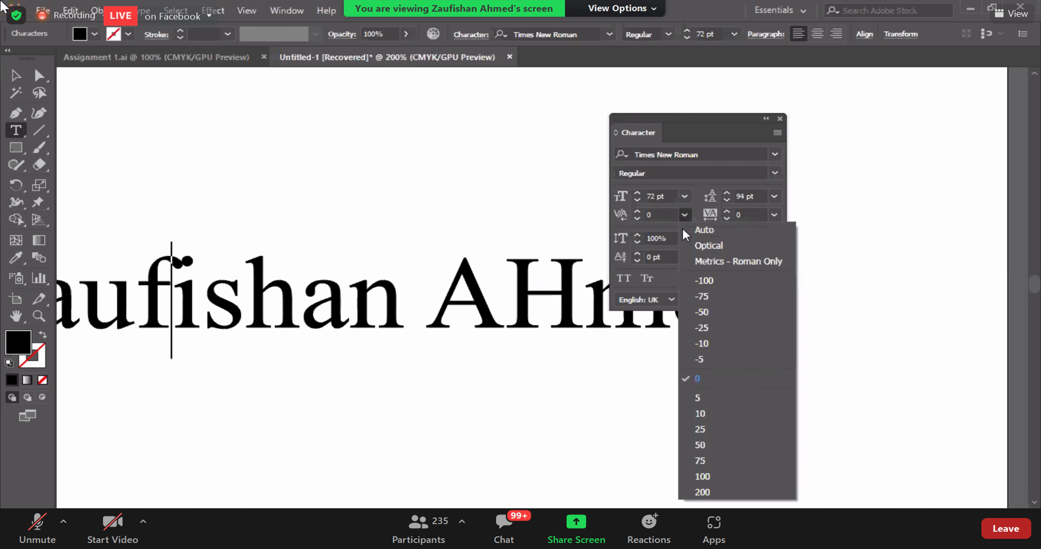
pyautogui.click(703, 383)
pyautogui.press('Escape')
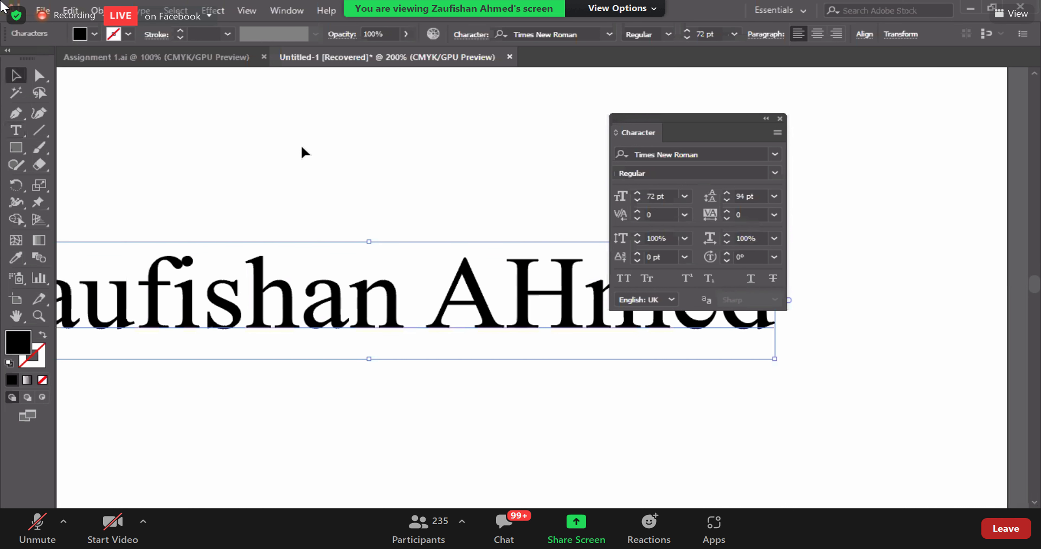
# - Move the Character panel aside and drag the name text toward the artboard's left
pyautogui.moveTo(658, 118); pyautogui.dragTo(879, 72)
pyautogui.moveTo(576, 302); pyautogui.dragTo(624, 332)
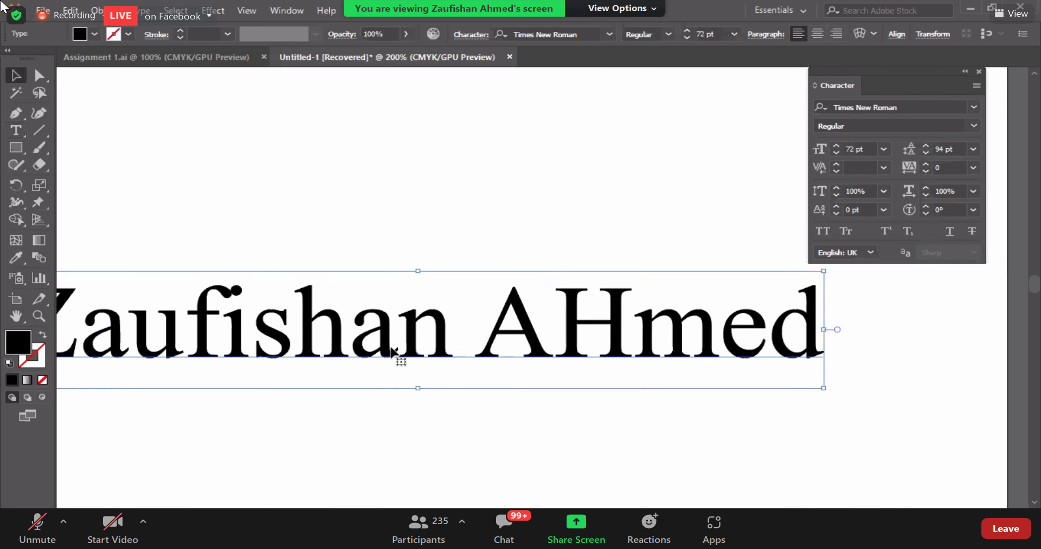
pyautogui.moveTo(344, 318); pyautogui.dragTo(328, 271)
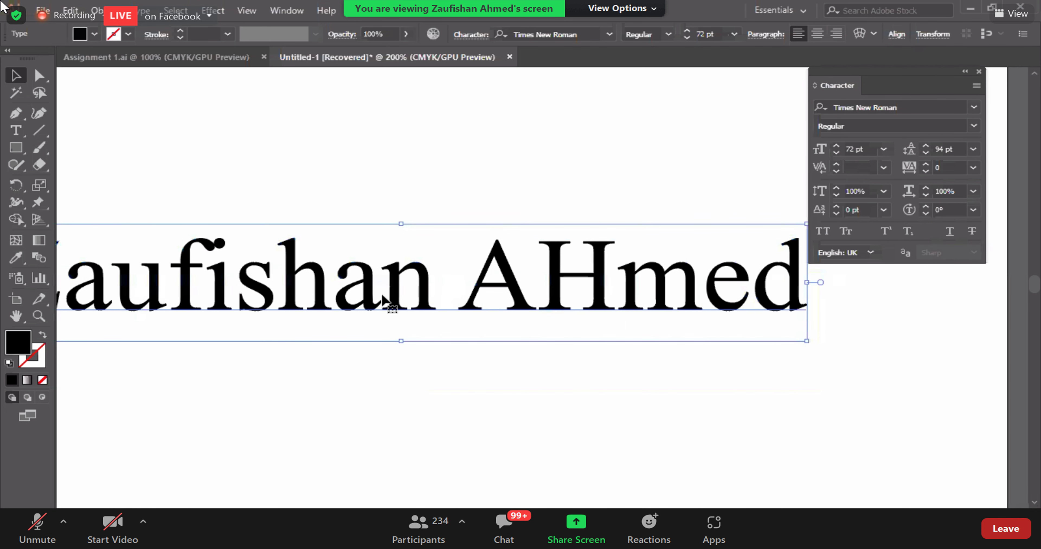
pyautogui.moveTo(478, 301)
pyautogui.mouseDown()
pyautogui.moveTo(480, 315)
pyautogui.moveTo(342, 360)
pyautogui.mouseUp()
# - Zoom out to the whole artboard and settle the name at its left middle
pyautogui.hotkey('ctrl', '-')
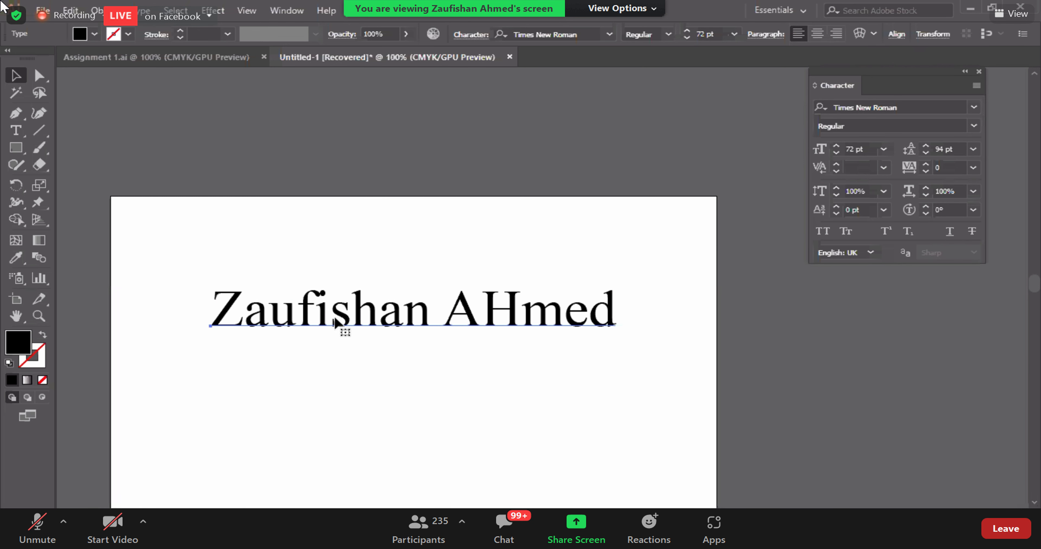
pyautogui.moveTo(334, 315); pyautogui.dragTo(303, 359)
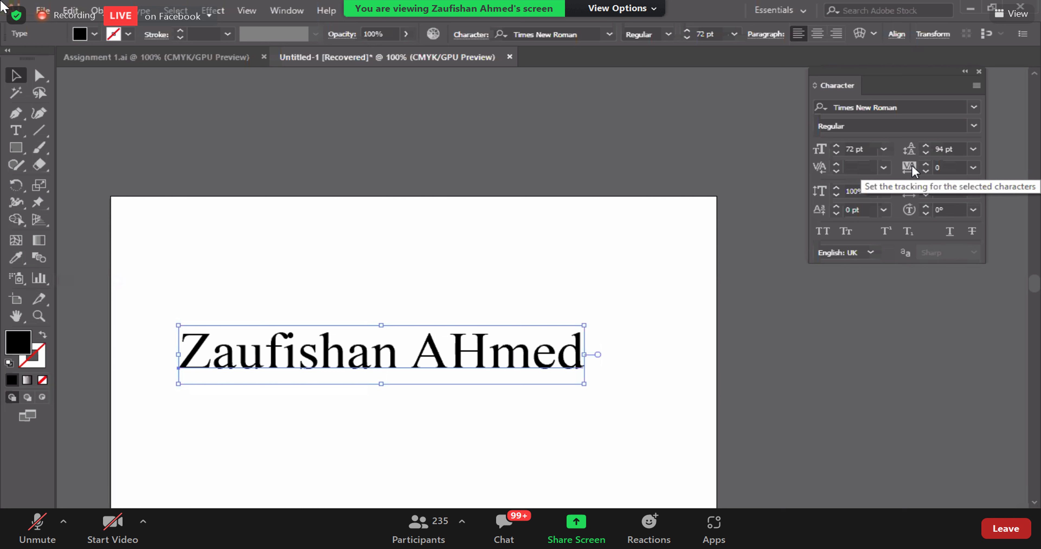
pyautogui.moveTo(859, 75); pyautogui.dragTo(736, 85)
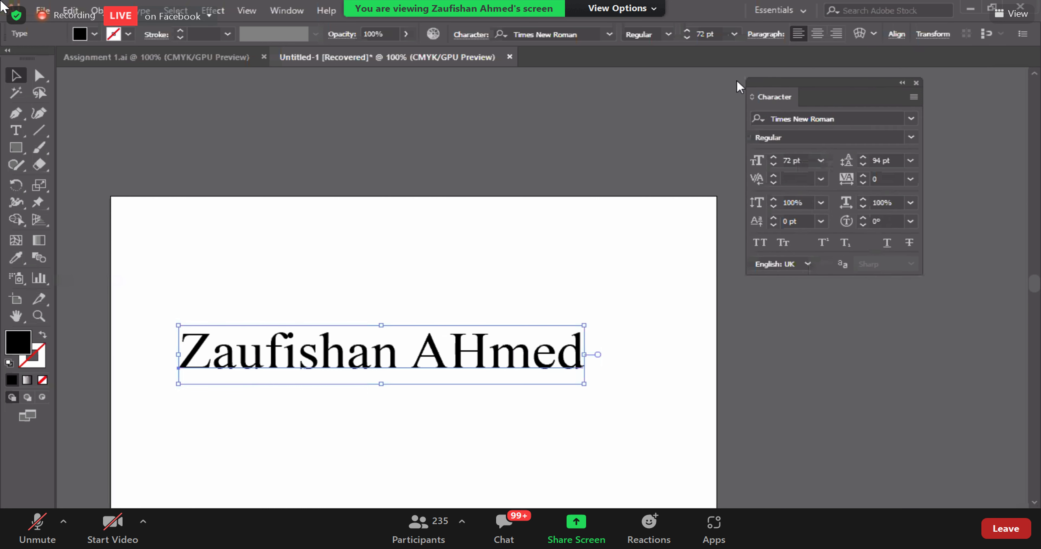
pyautogui.moveTo(362, 358); pyautogui.dragTo(351, 368)
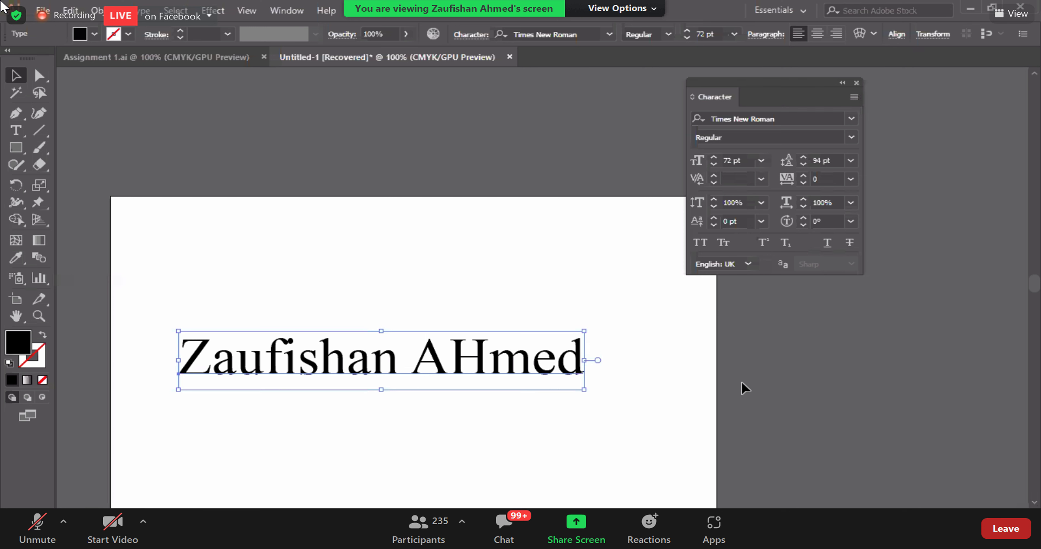
# - Set the name's tracking to 200, then step it up to 242
pyautogui.click(850, 183)
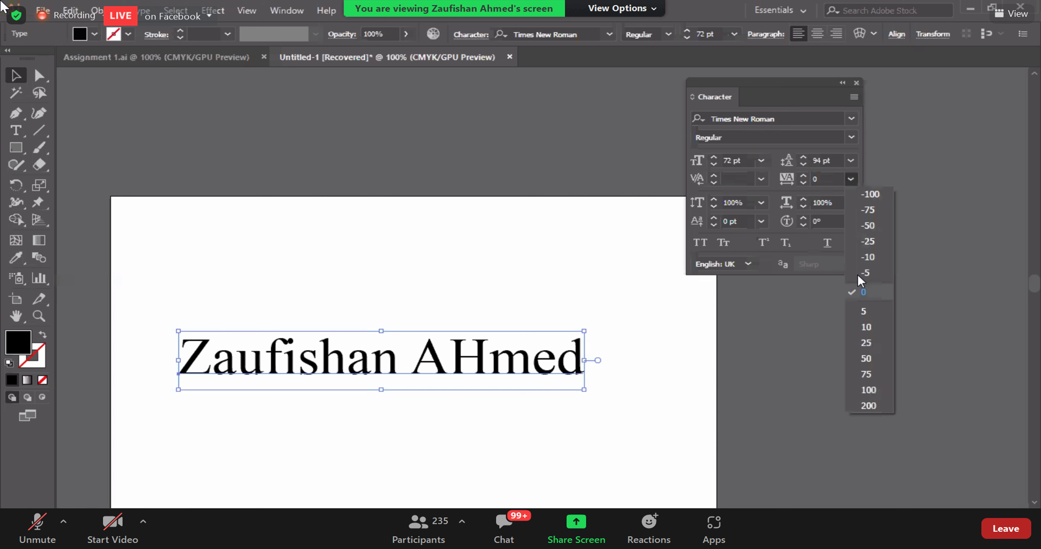
pyautogui.click(867, 406)
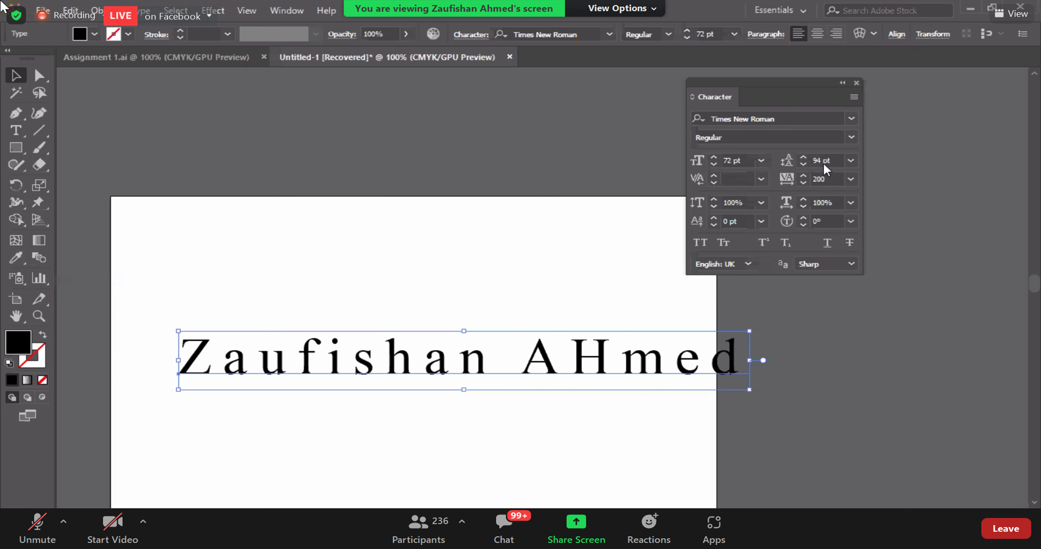
pyautogui.click(851, 179)
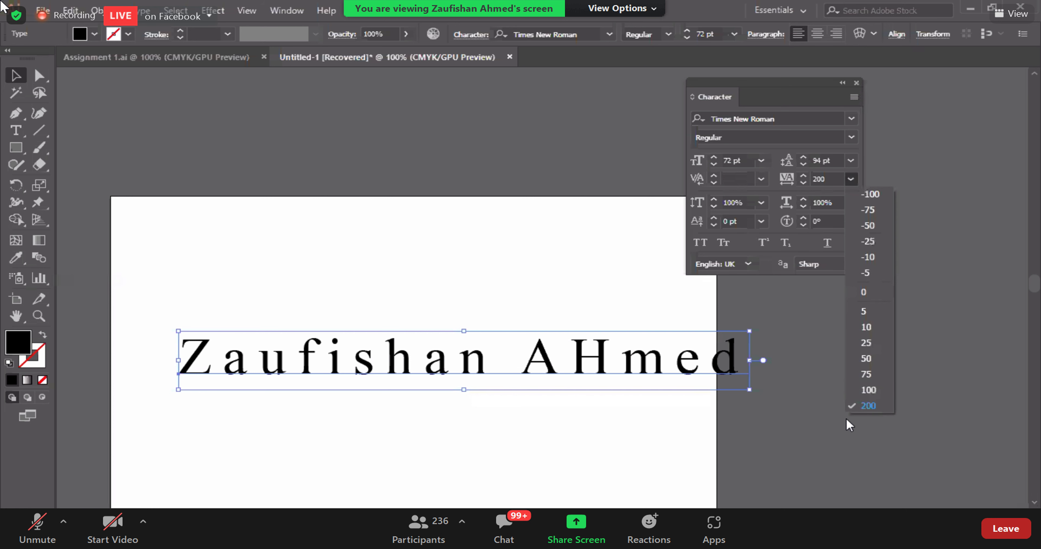
pyautogui.click(802, 182)
pyautogui.click(802, 178)
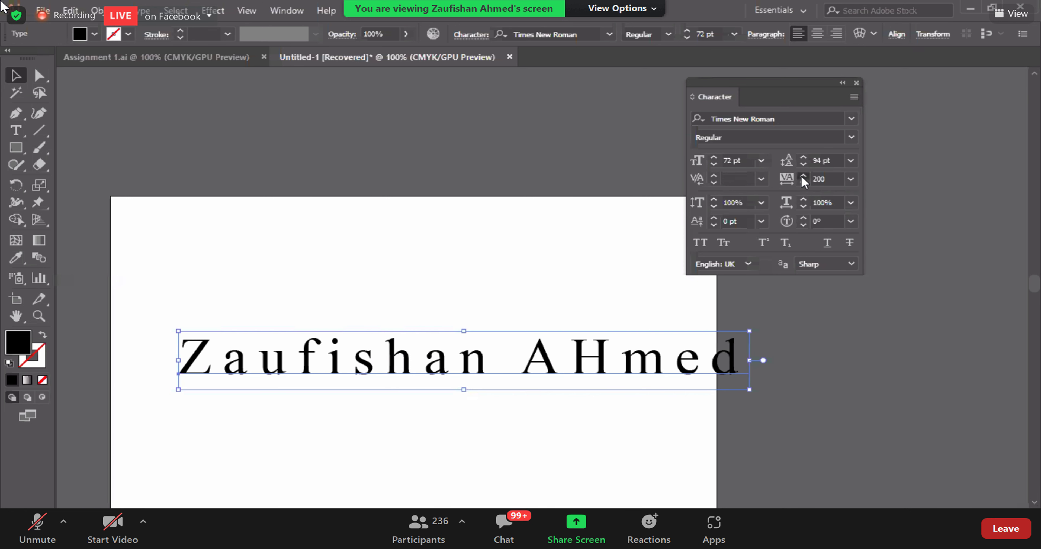
pyautogui.click(802, 179)
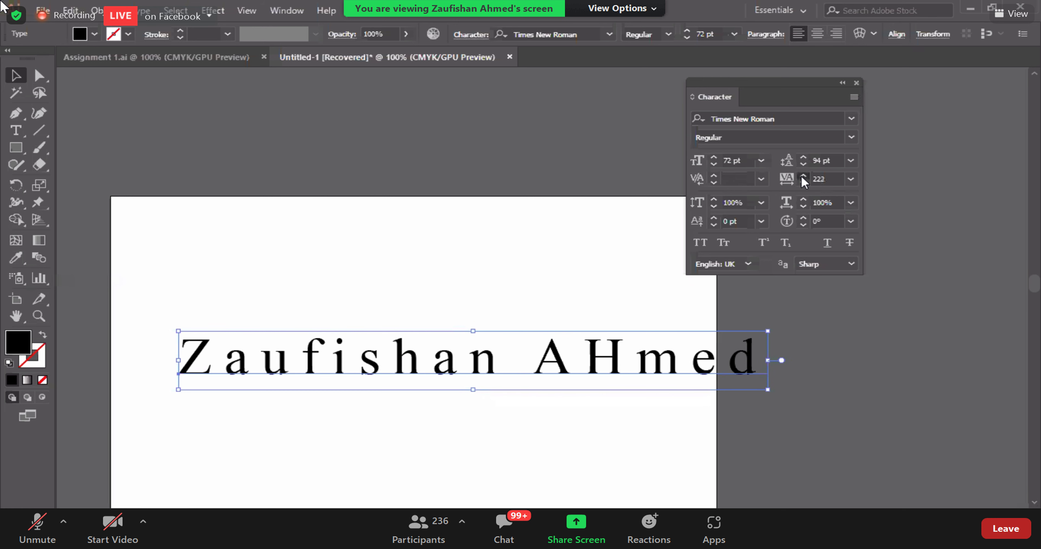
pyautogui.click(802, 180)
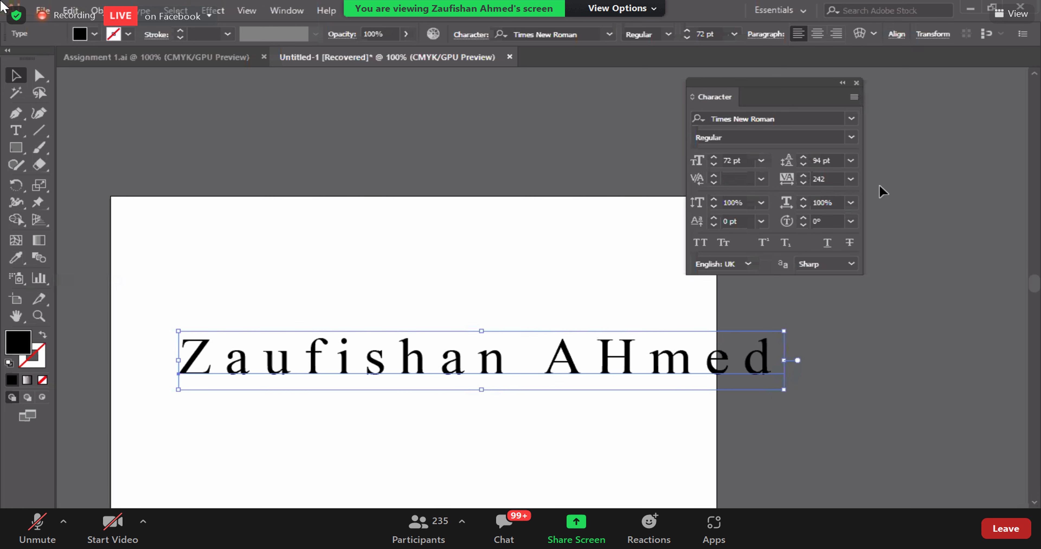
# - Set tracking to -100, then tighten it to -112
pyautogui.click(849, 180)
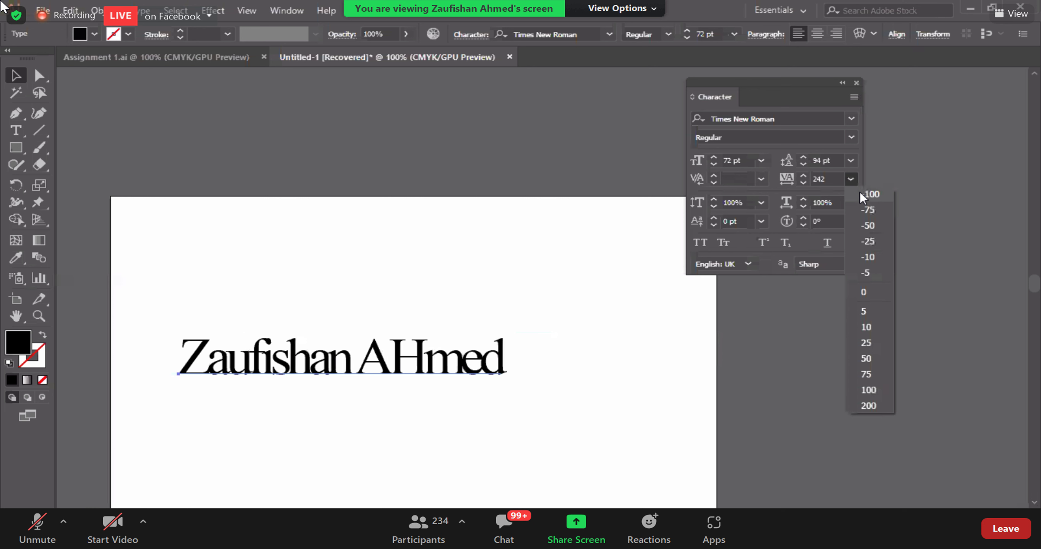
pyautogui.click(869, 195)
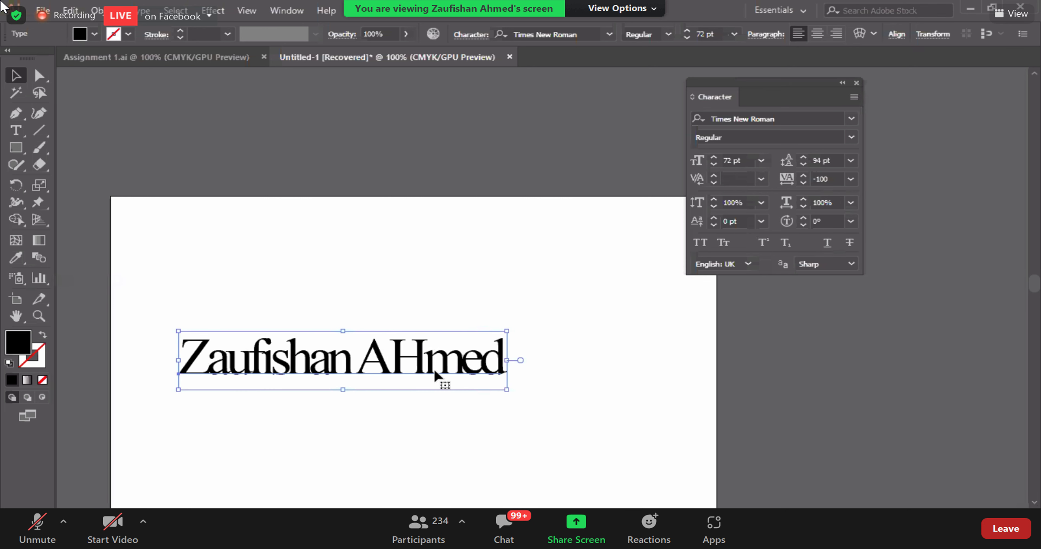
pyautogui.click(802, 176)
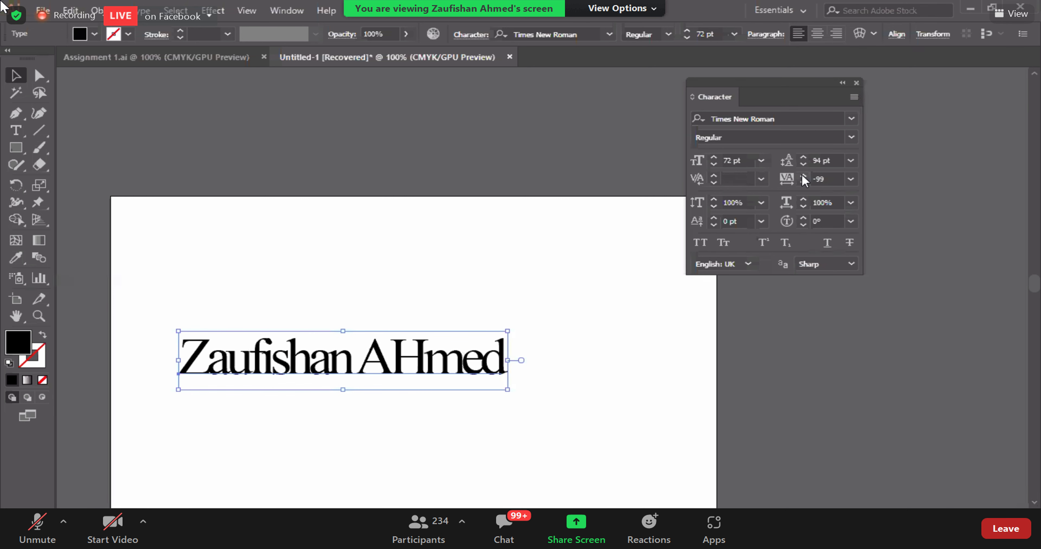
pyautogui.click(803, 182)
pyautogui.click(803, 182)
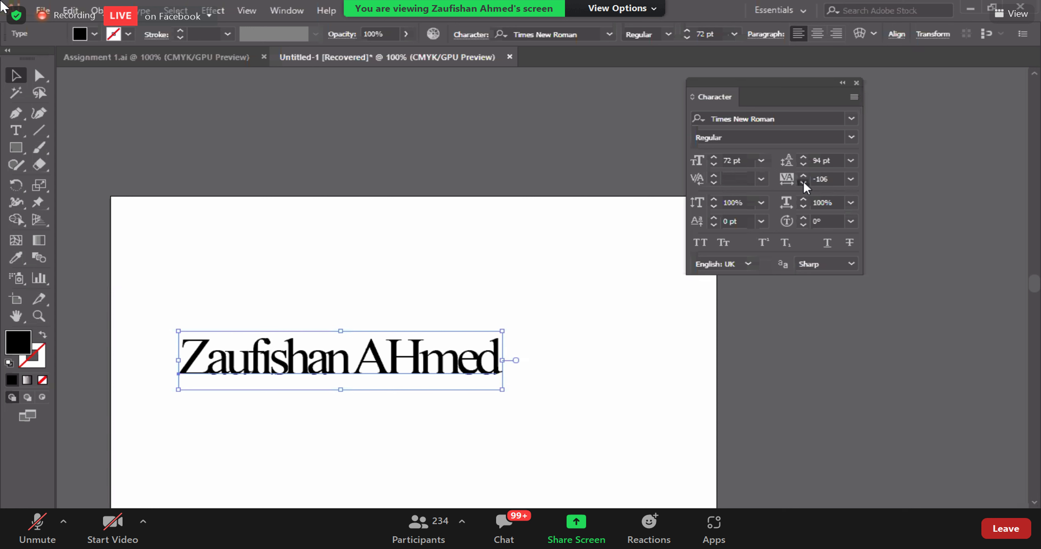
pyautogui.click(803, 181)
# - Return tracking to 200, move the line higher, then reset tracking to 0
pyautogui.click(850, 179)
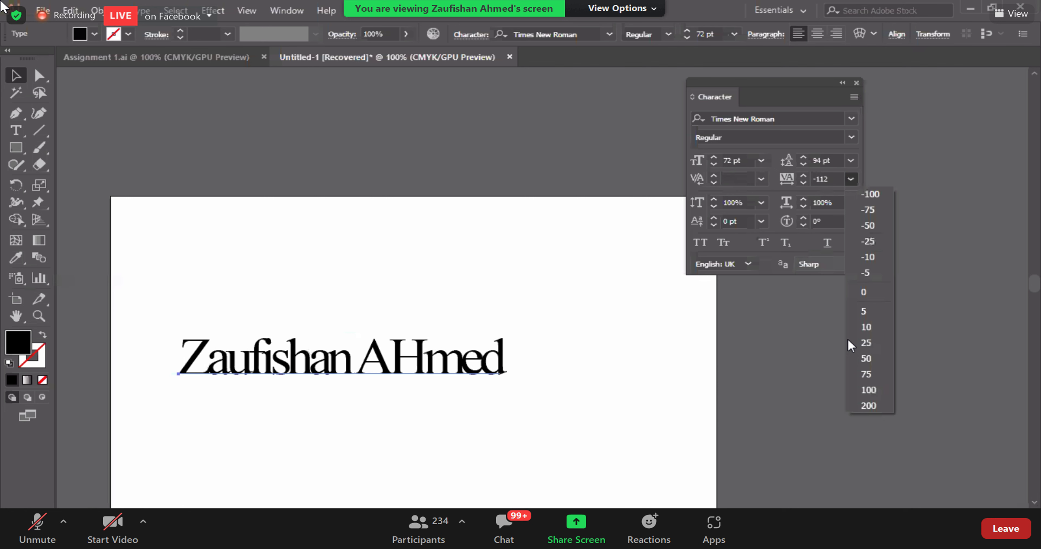
pyautogui.click(860, 407)
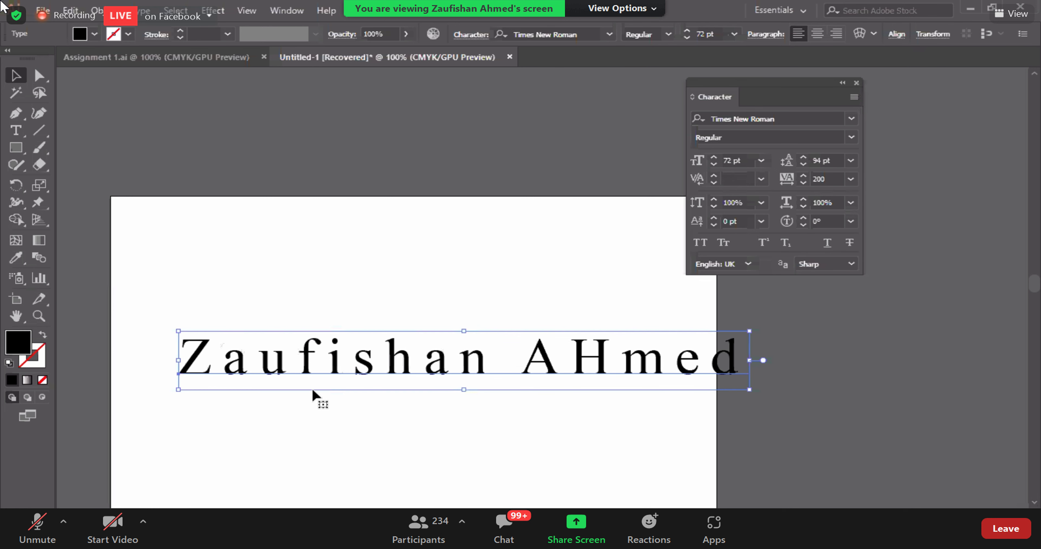
pyautogui.click(291, 482)
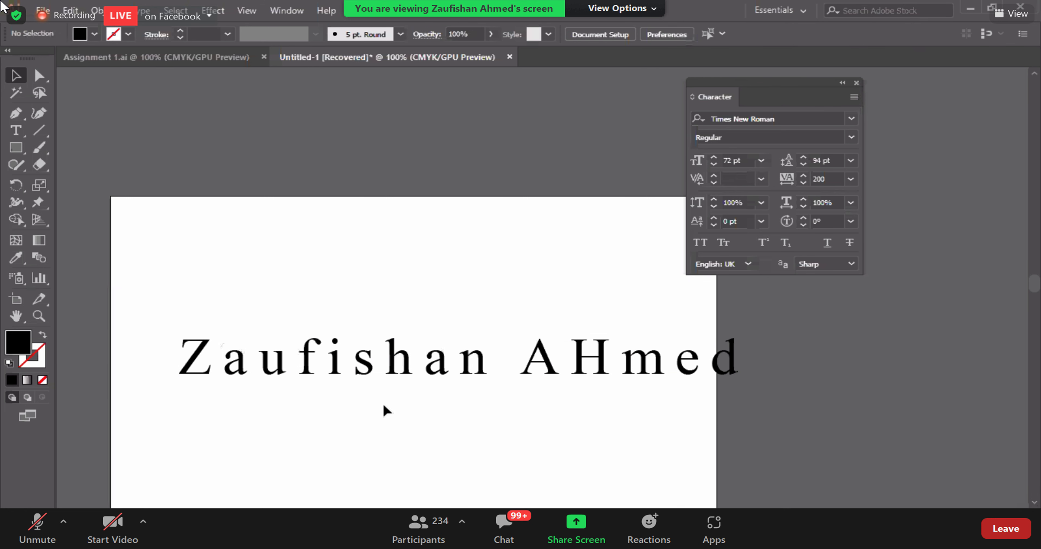
pyautogui.moveTo(346, 373)
pyautogui.mouseDown()
pyautogui.moveTo(320, 307)
pyautogui.moveTo(320, 316)
pyautogui.mouseUp()
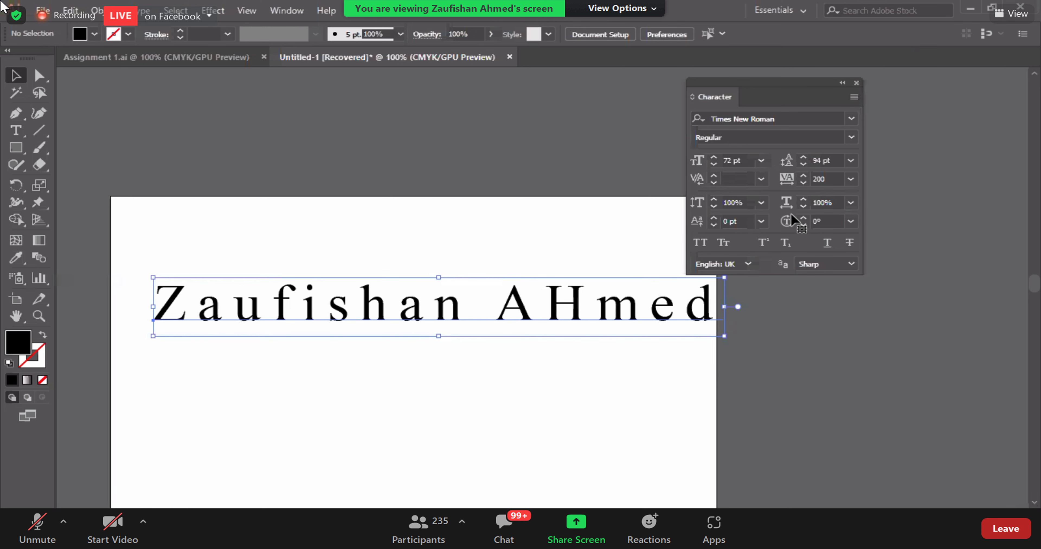
pyautogui.click(850, 179)
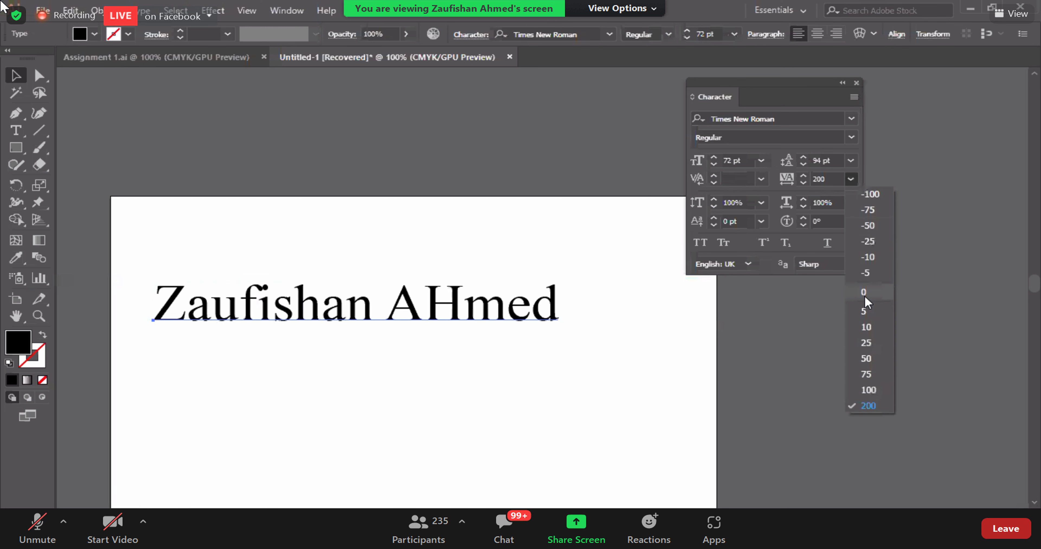
pyautogui.click(862, 297)
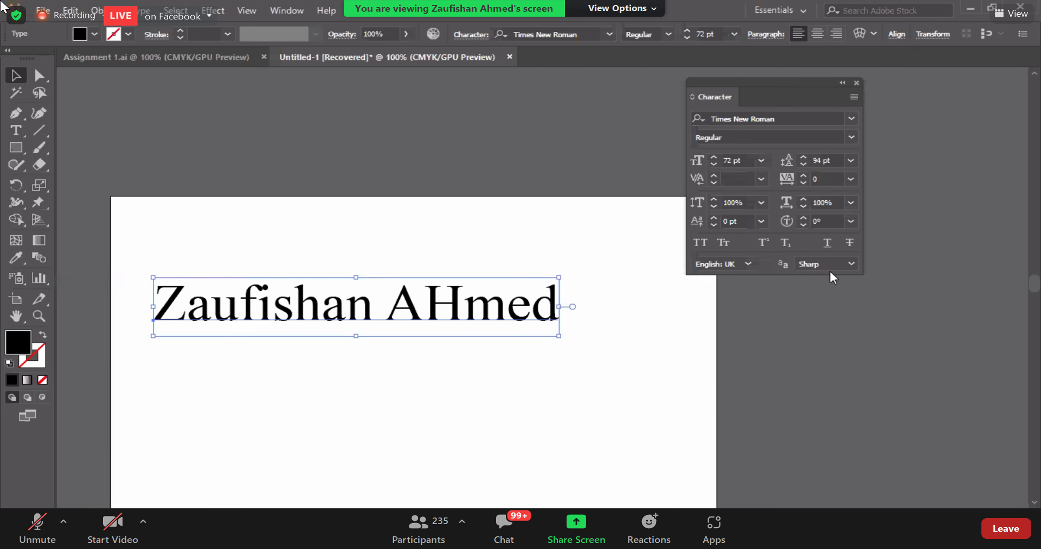
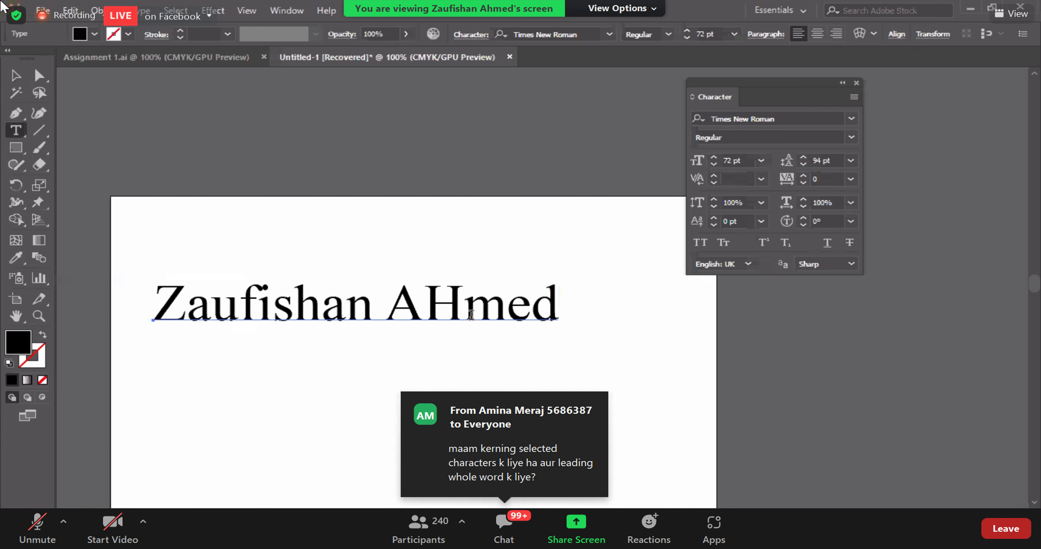
# - Add two sample lines, 'bvhgchg' and 'sxfgf', below the name text
pyautogui.click(550, 305)
pyautogui.press('Return')
pyautogui.write('bvhgchg')
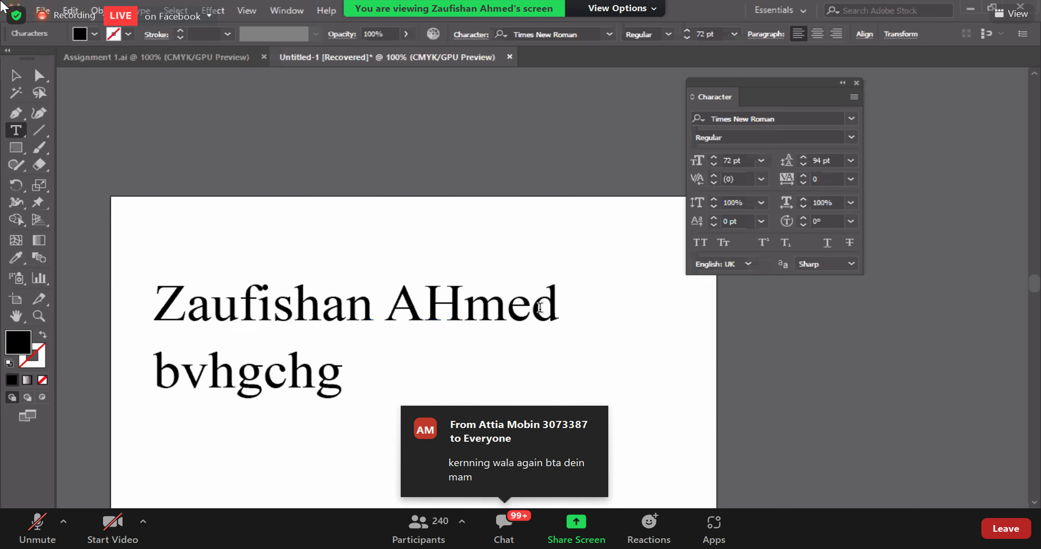
pyautogui.press('Return')
pyautogui.write('sxfgf')
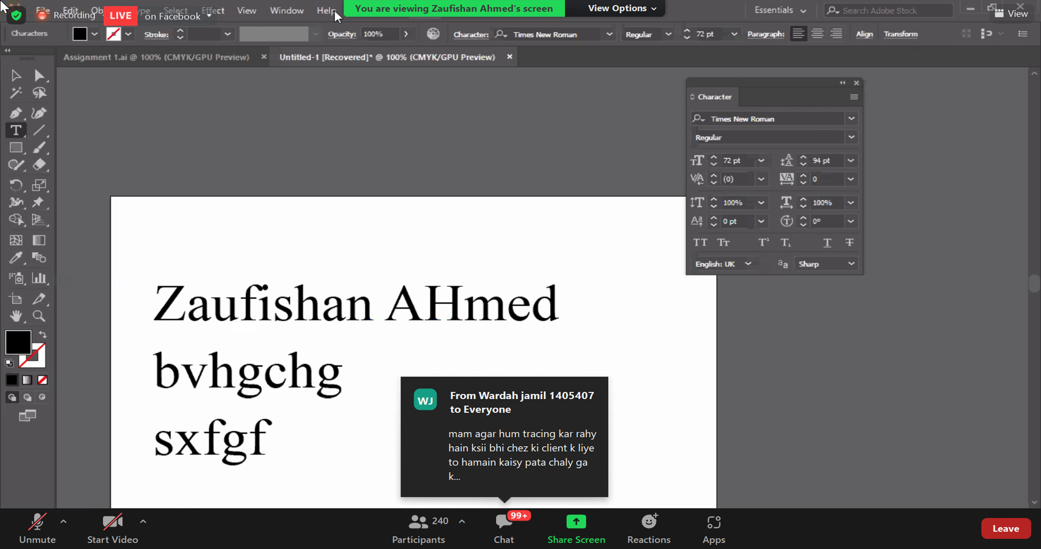
pyautogui.click(287, 10)
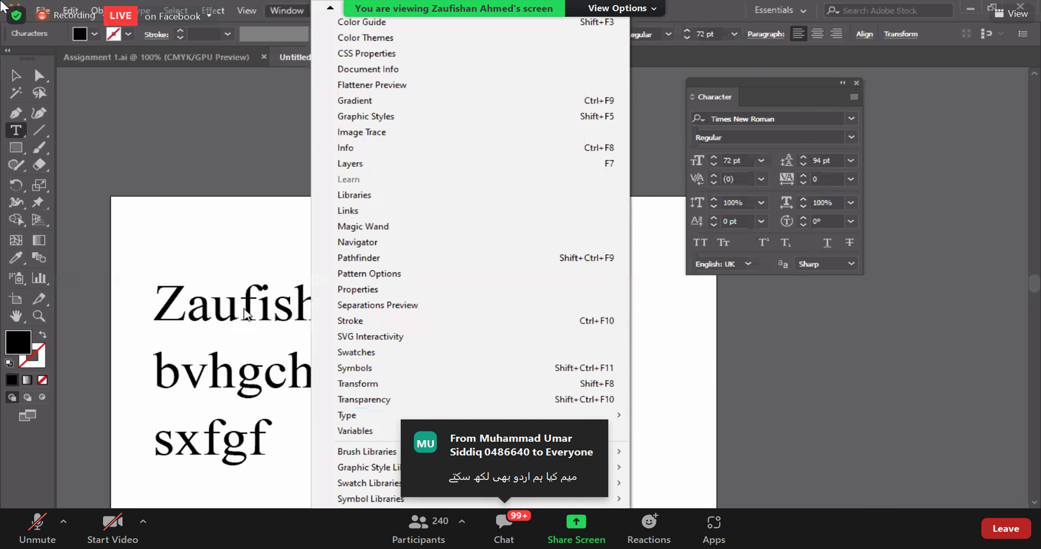
# - Close the Window menu and shift the three-line text block up and slightly right
pyautogui.press('Escape')
pyautogui.press('Escape')
pyautogui.moveTo(284, 317); pyautogui.dragTo(293, 289)
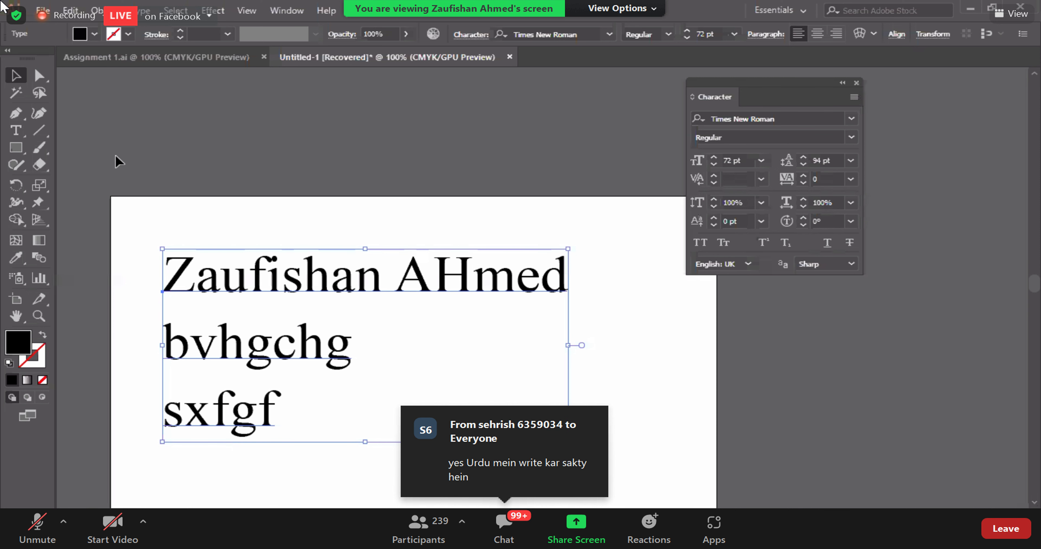
# - Nudge the three-line text block further right and down on the artboard, then deselect it
pyautogui.click(18, 131)
pyautogui.click(271, 282)
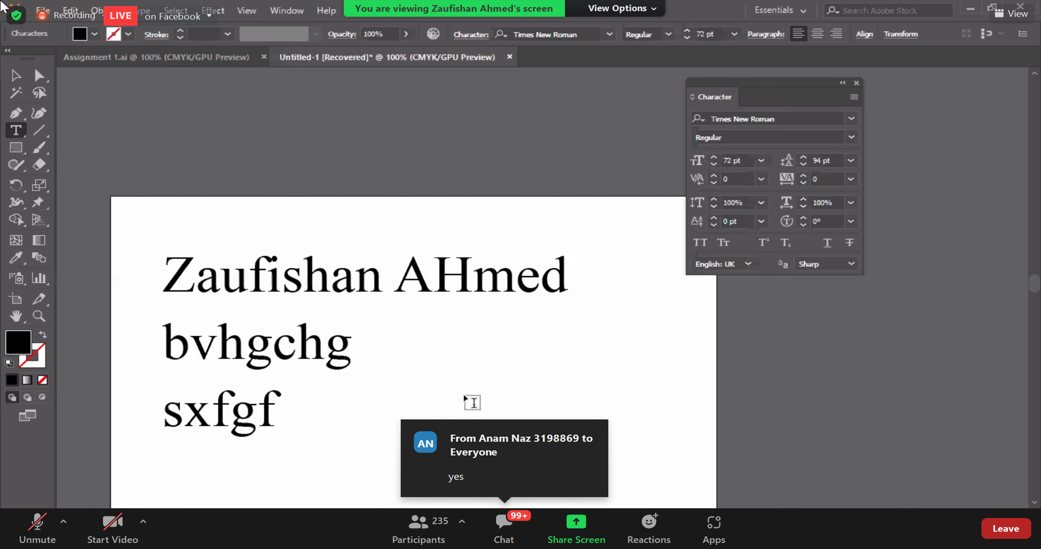
pyautogui.press('Escape')
pyautogui.moveTo(247, 265)
pyautogui.mouseDown()
pyautogui.moveTo(258, 238)
pyautogui.moveTo(246, 241)
pyautogui.moveTo(235, 275)
pyautogui.mouseUp()
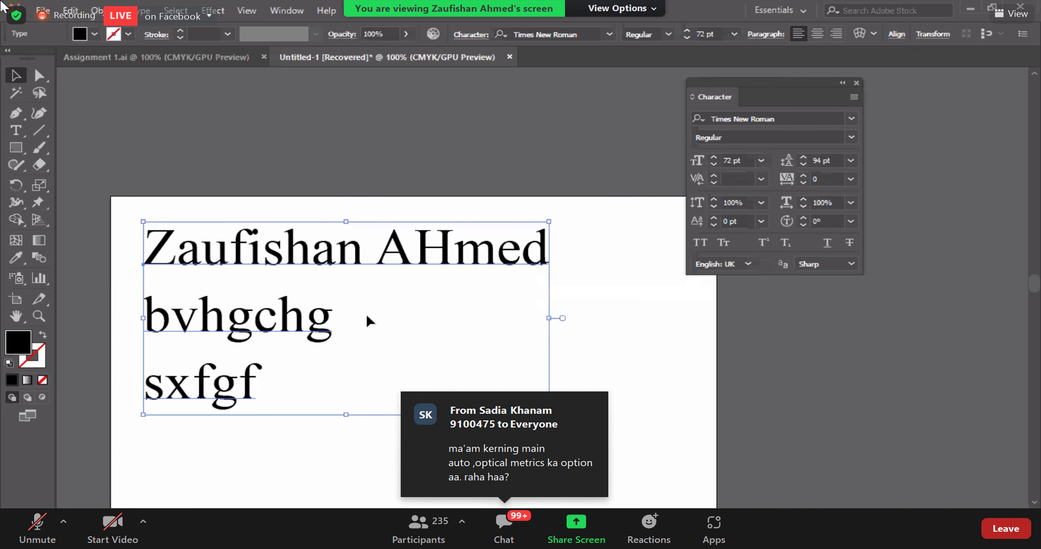
pyautogui.moveTo(294, 348); pyautogui.dragTo(301, 384)
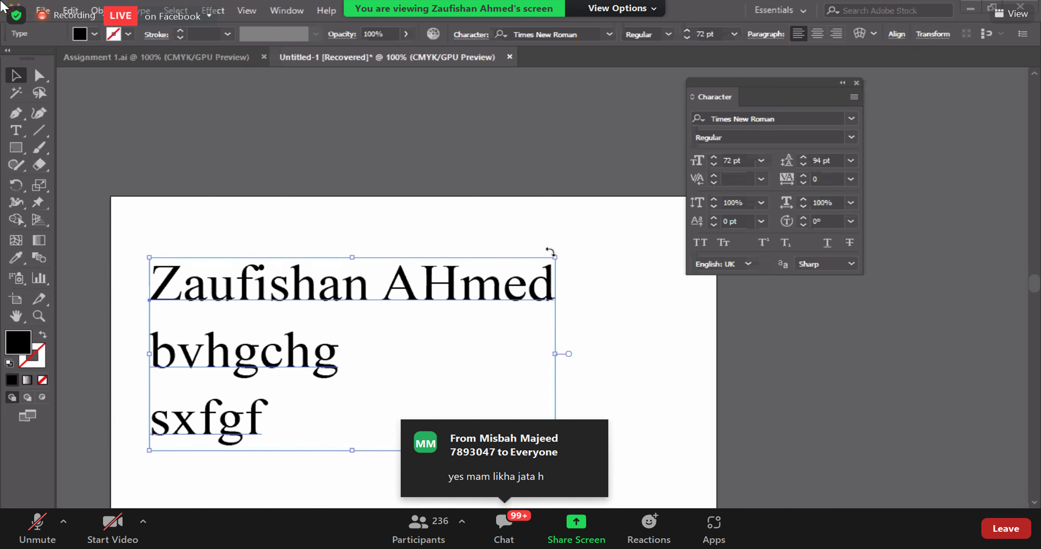
pyautogui.click(632, 394)
# - Zoom out and delete the two random-letter lines under the name
pyautogui.hotkey('ctrl', '-')
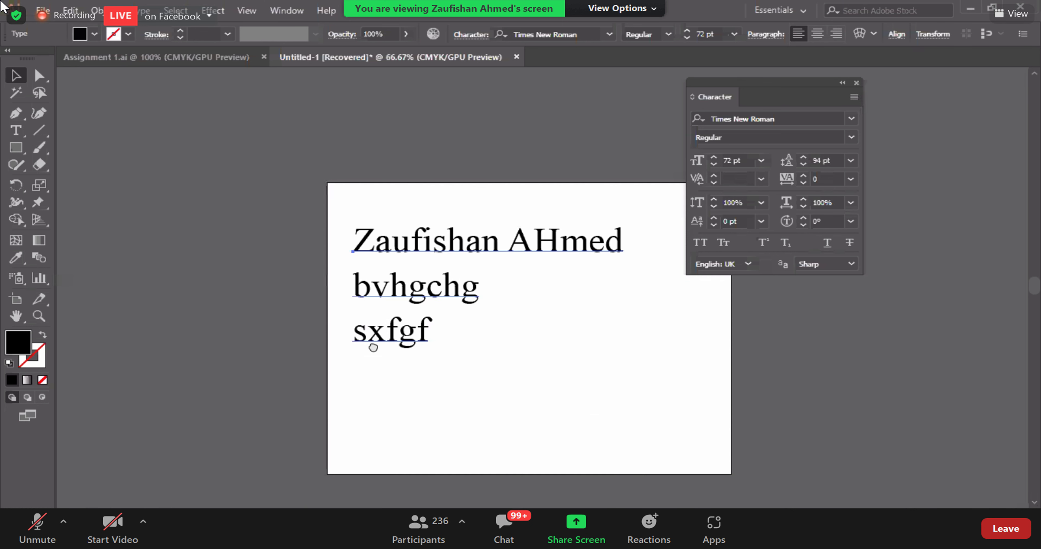
pyautogui.hscroll(5, 371, 344)
pyautogui.hscroll(3, 329, 329)
pyautogui.scroll(2, 320, 307)
pyautogui.click(255, 262)
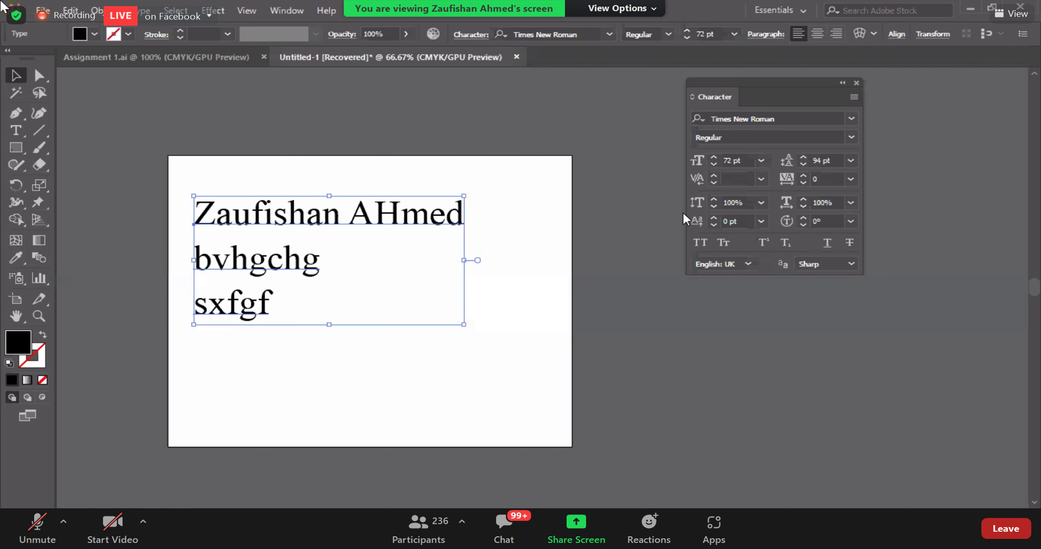
pyautogui.click(15, 130)
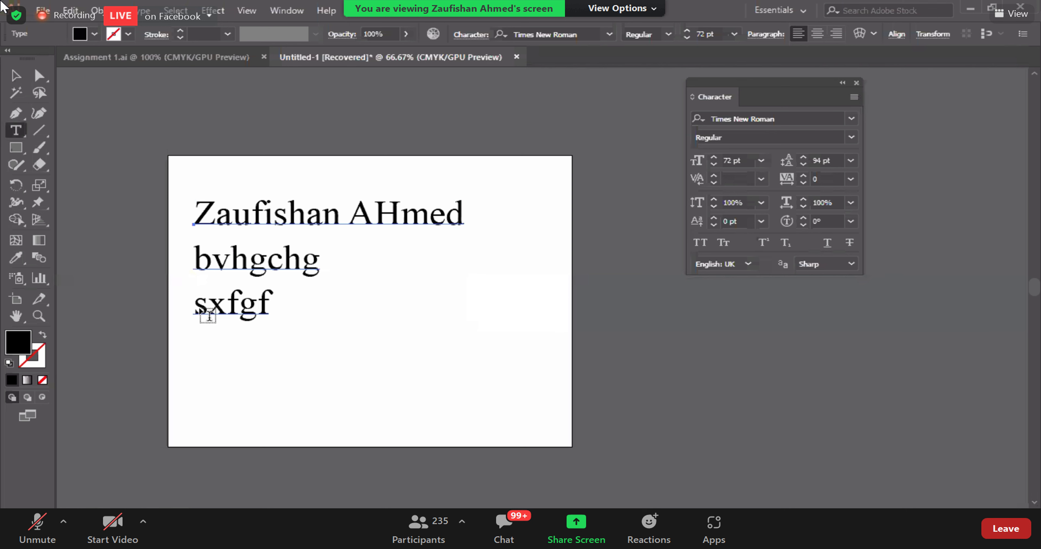
pyautogui.moveTo(268, 304); pyautogui.dragTo(182, 266)
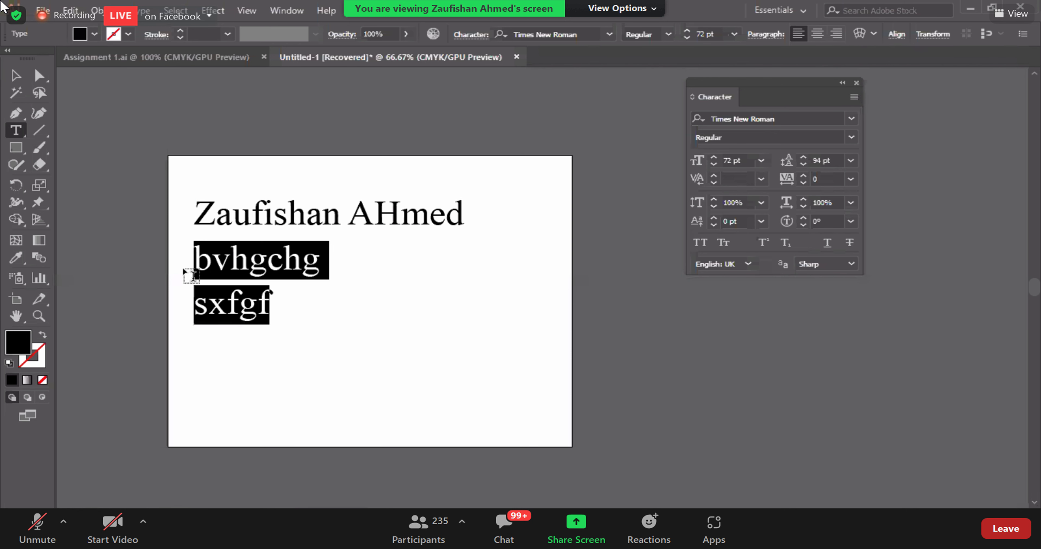
pyautogui.press('BackSpace')
pyautogui.press('BackSpace')
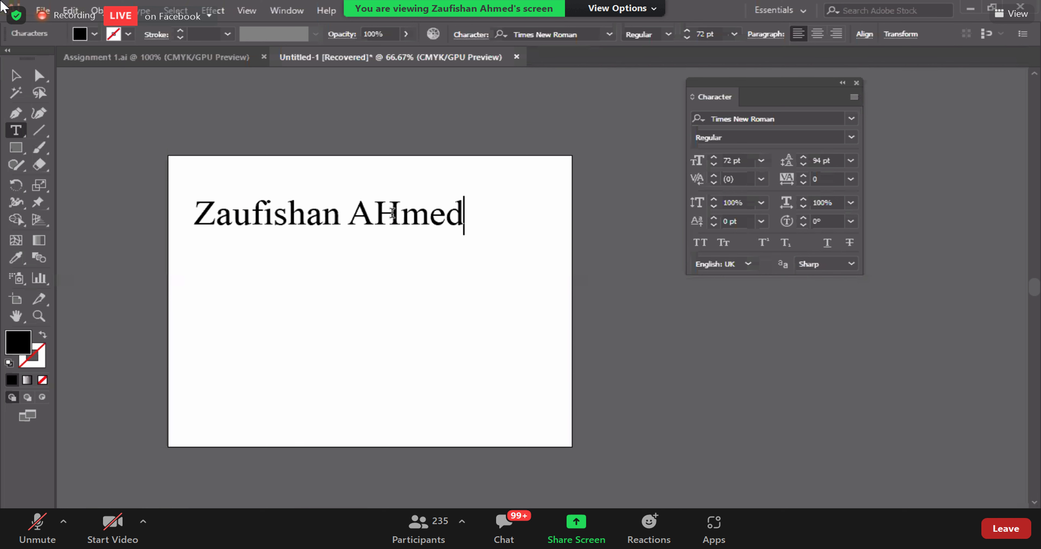
# - Change the surname's capital H to lowercase h and move the name to the artboard centre
pyautogui.moveTo(392, 213); pyautogui.dragTo(374, 214)
pyautogui.write('h')
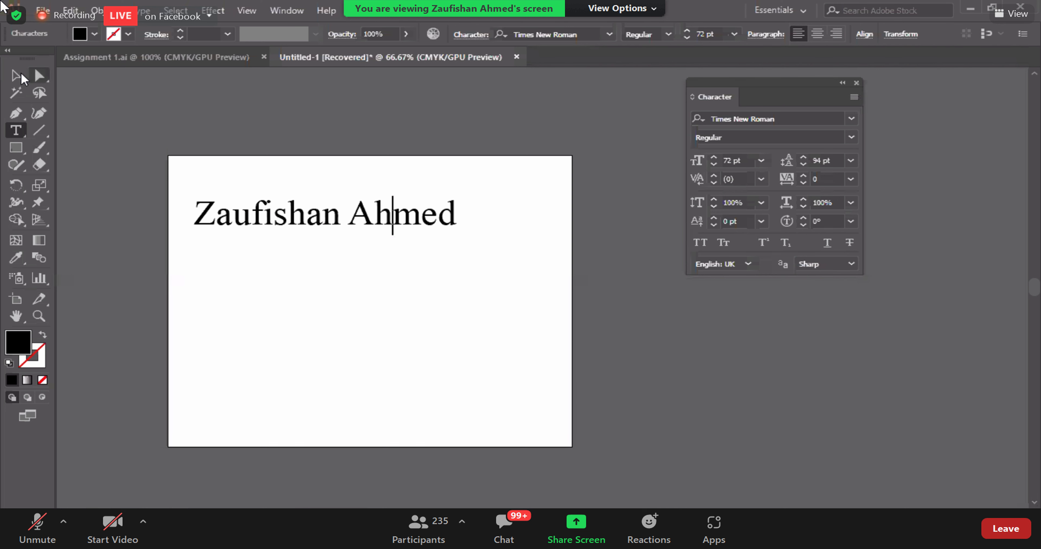
pyautogui.click(16, 76)
pyautogui.moveTo(380, 217); pyautogui.dragTo(428, 292)
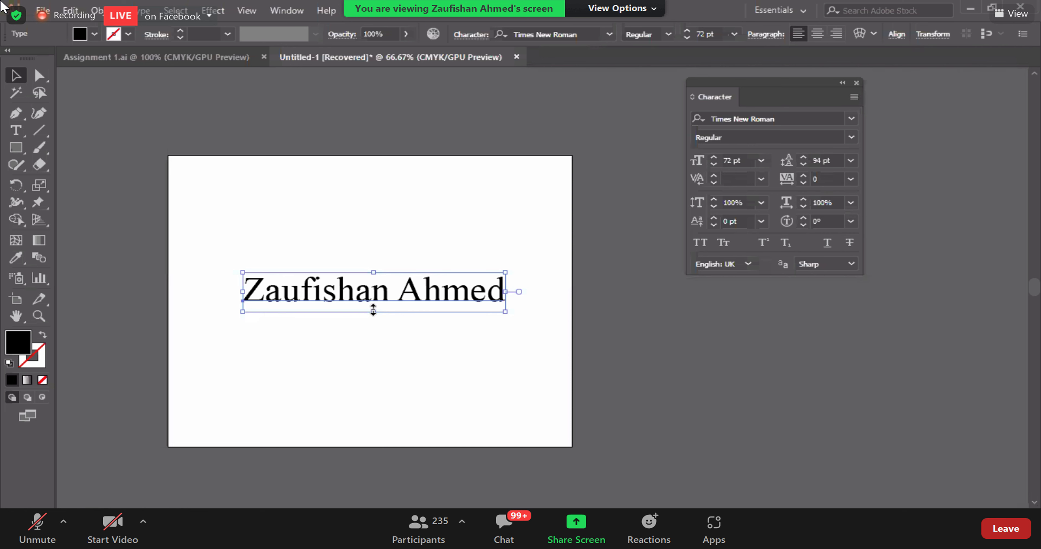
# - Undo a trial vertical stretch and move the name to the artboard's top-left
pyautogui.moveTo(374, 313); pyautogui.dragTo(376, 483)
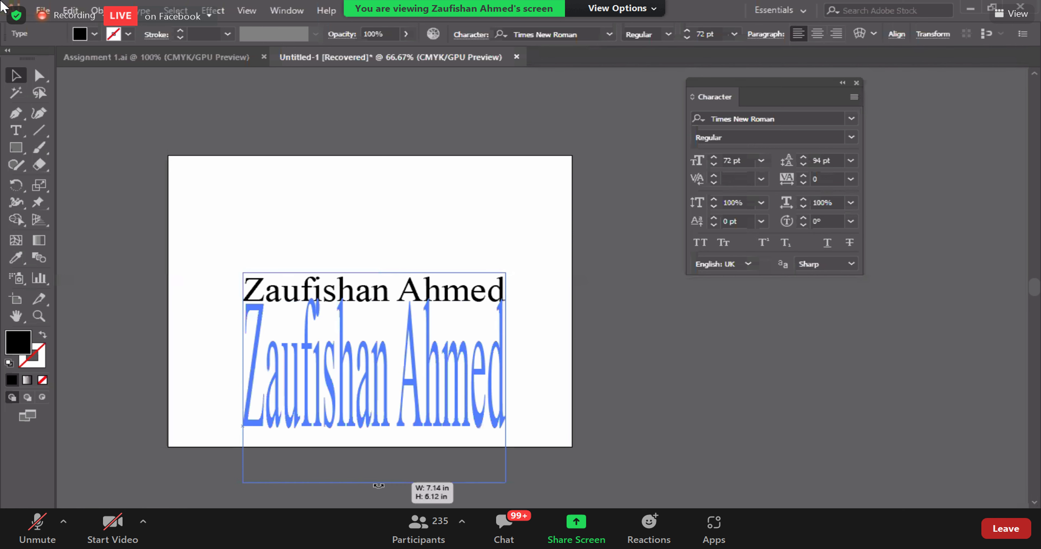
pyautogui.click(190, 418)
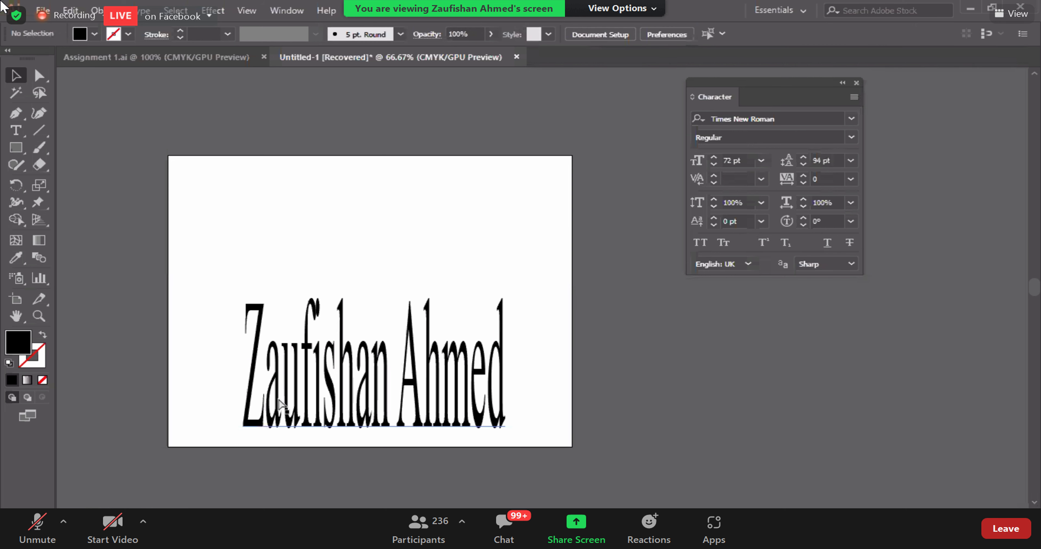
pyautogui.hotkey('ctrl', 'z')
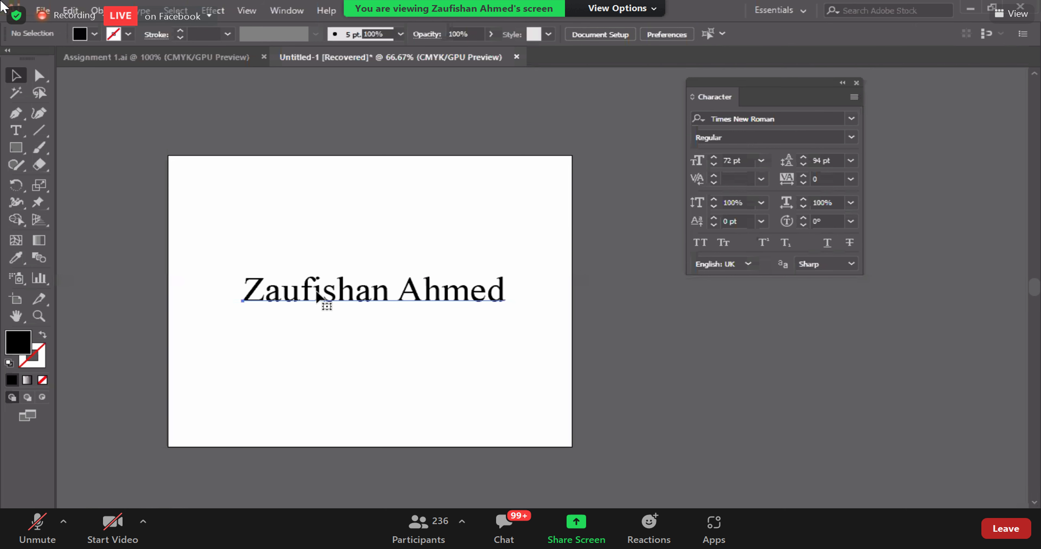
pyautogui.click(325, 305)
pyautogui.moveTo(295, 289); pyautogui.dragTo(232, 178)
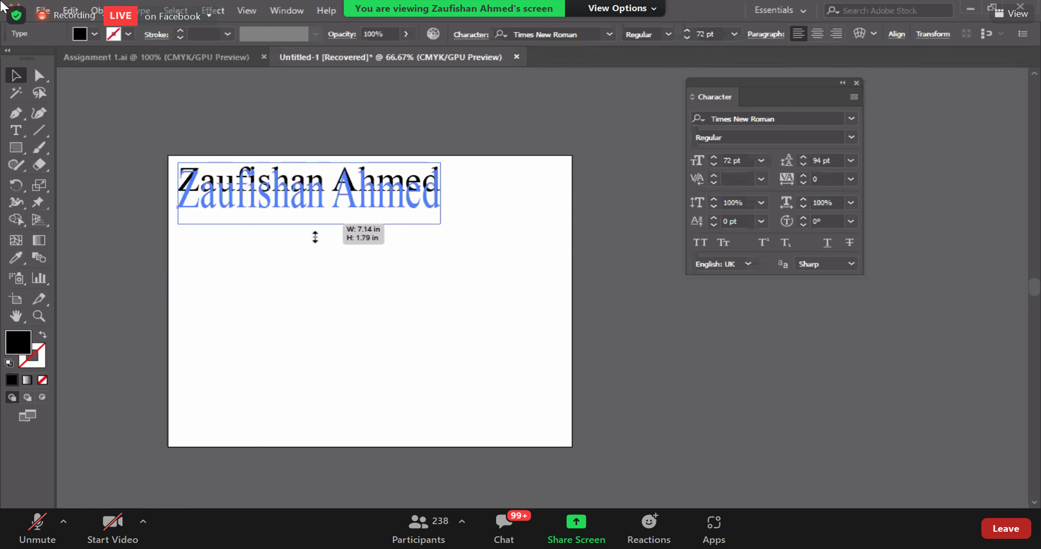
# - Stretch the name taller and wider to about 168.69 pt, 220.24 pt leading, 64.13% horizontal scale
pyautogui.moveTo(310, 203); pyautogui.dragTo(310, 253)
pyautogui.click(310, 425)
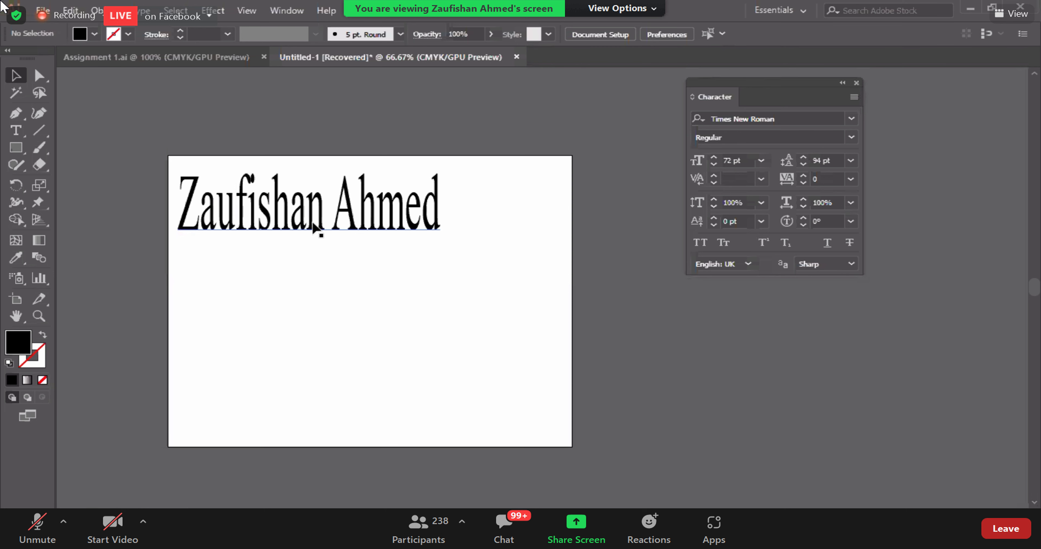
pyautogui.click(355, 226)
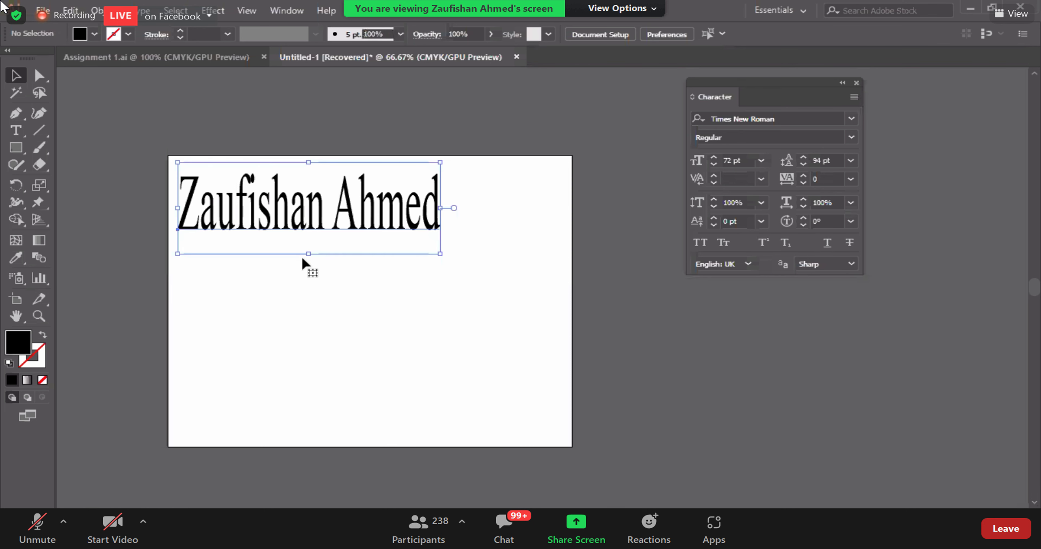
pyautogui.moveTo(441, 208); pyautogui.dragTo(572, 208)
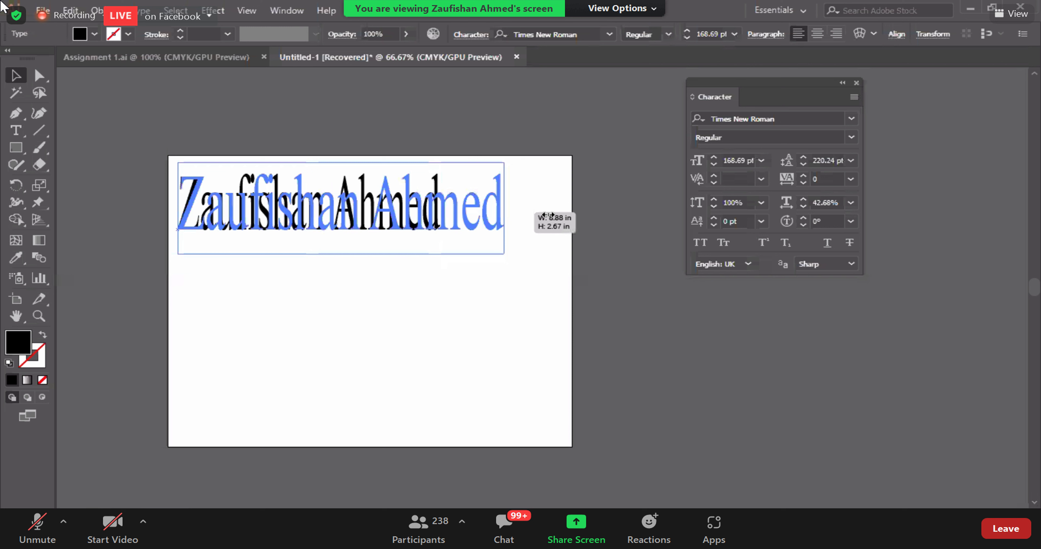
pyautogui.click(508, 346)
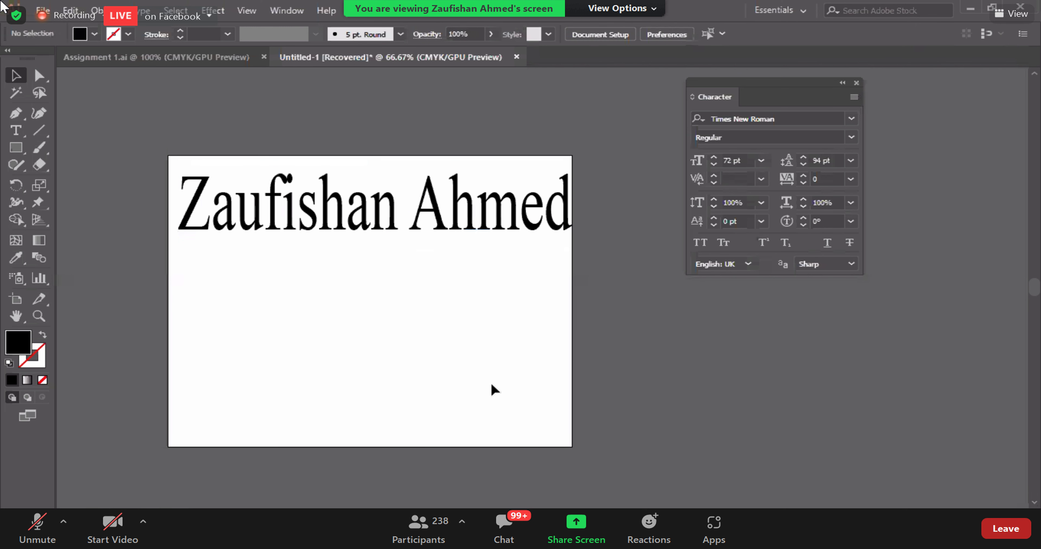
pyautogui.click(287, 211)
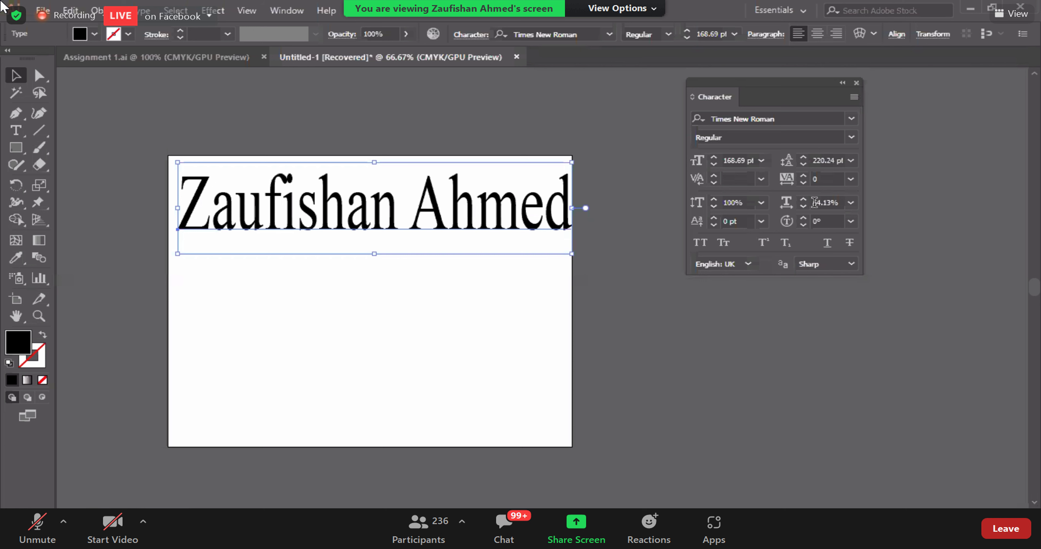
pyautogui.click(850, 202)
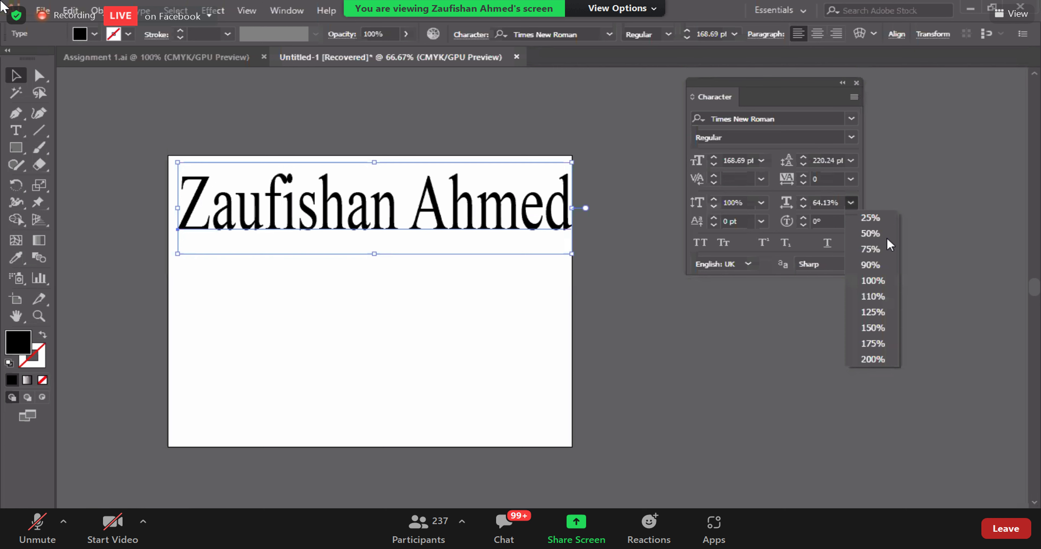
pyautogui.click(873, 280)
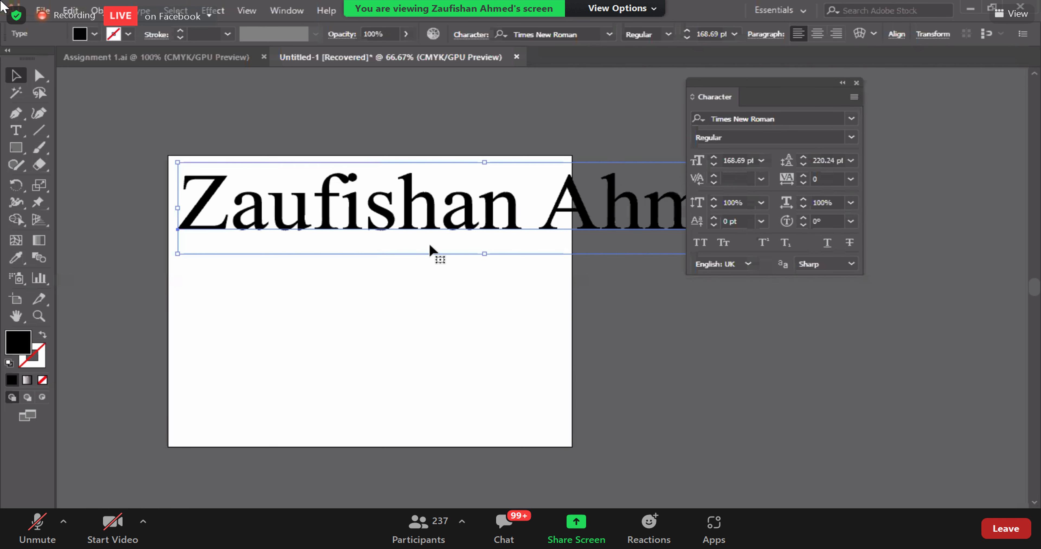
pyautogui.click(367, 264)
pyautogui.click(384, 249)
pyautogui.moveTo(180, 258)
pyautogui.mouseDown()
pyautogui.moveTo(500, 197)
pyautogui.moveTo(270, 215)
pyautogui.mouseUp()
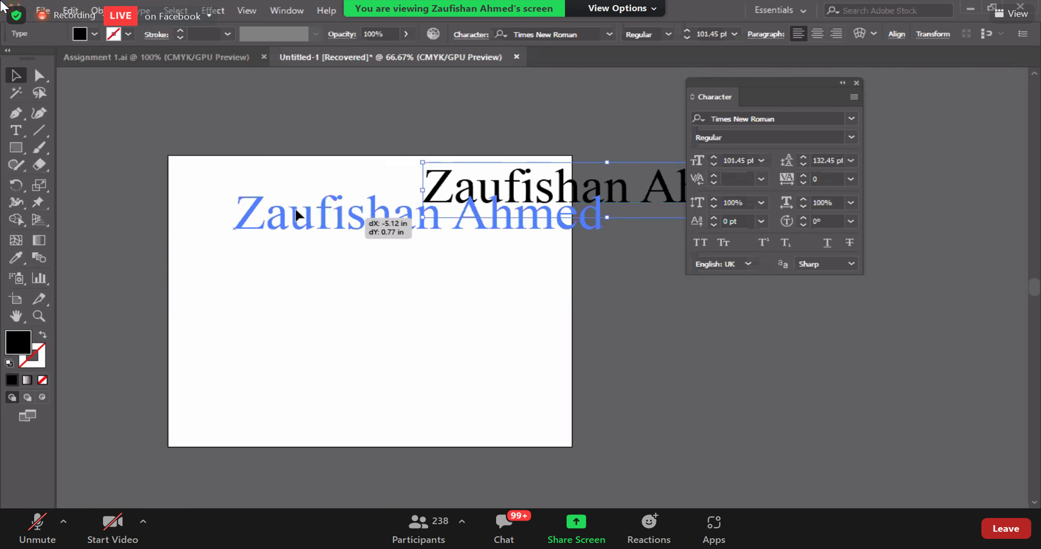
pyautogui.click(882, 201)
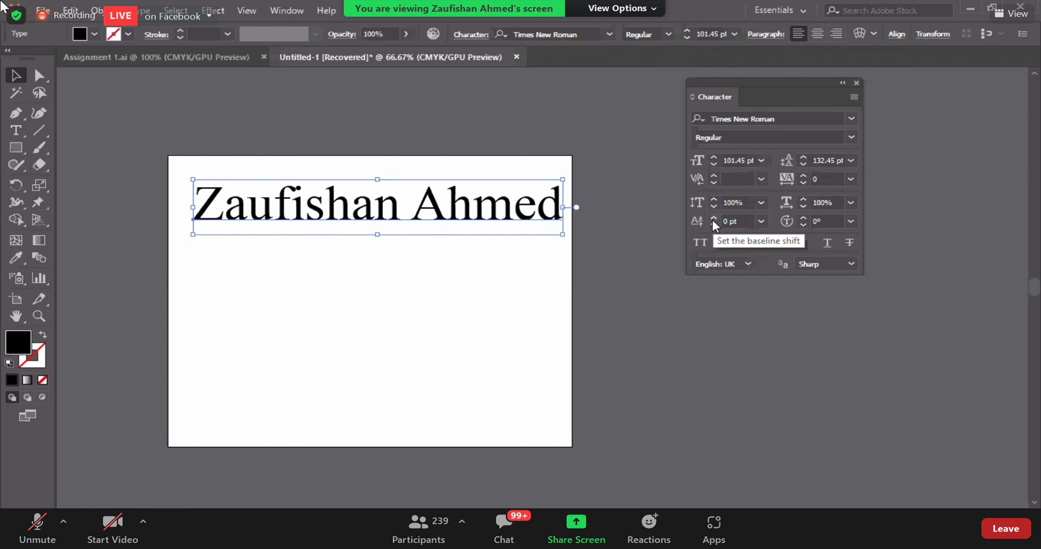
pyautogui.click(382, 302)
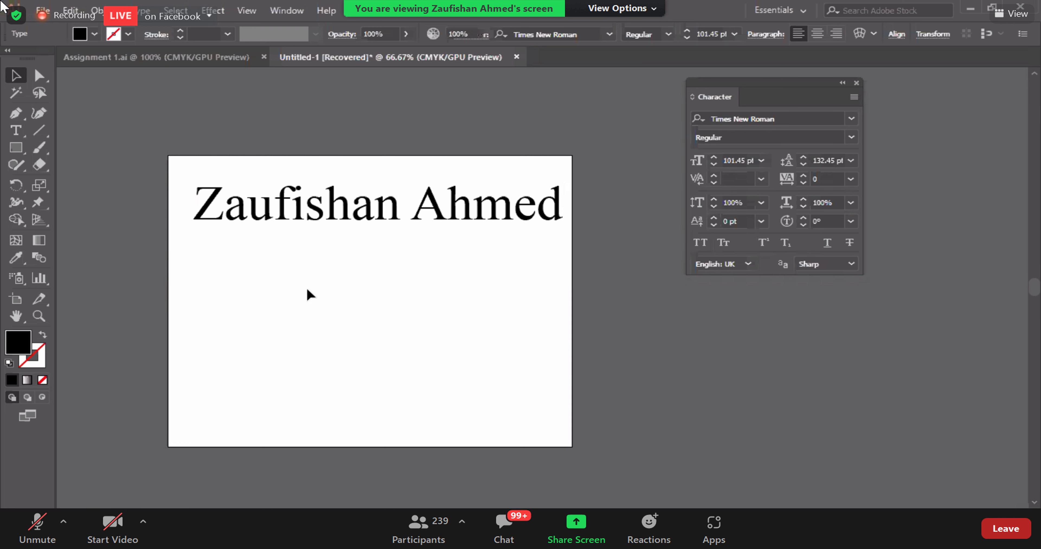
pyautogui.click(309, 224)
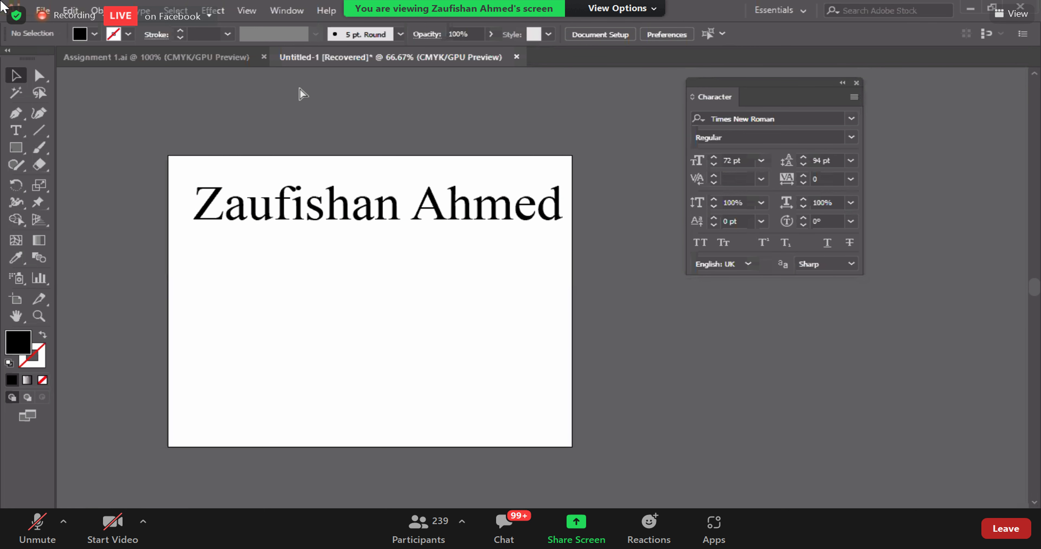
# - Show rulers and place a horizontal guide along the name heading's baseline
pyautogui.hotkey('ctrl', 'r')
pyautogui.moveTo(292, 74)
pyautogui.mouseDown()
pyautogui.moveTo(444, 222)
pyautogui.moveTo(424, 221)
pyautogui.mouseUp()
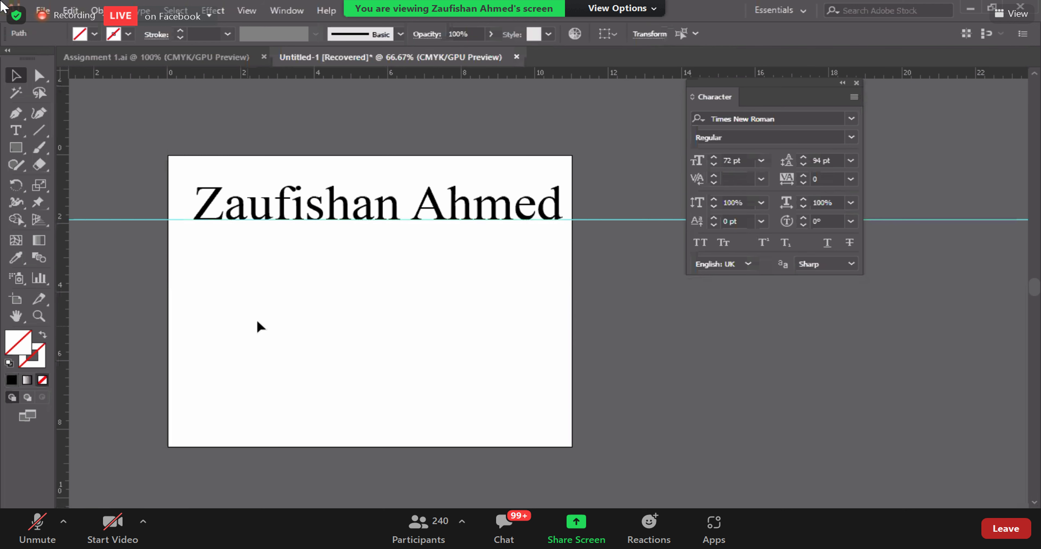
pyautogui.scroll(3, 256, 318)
pyautogui.click(108, 308)
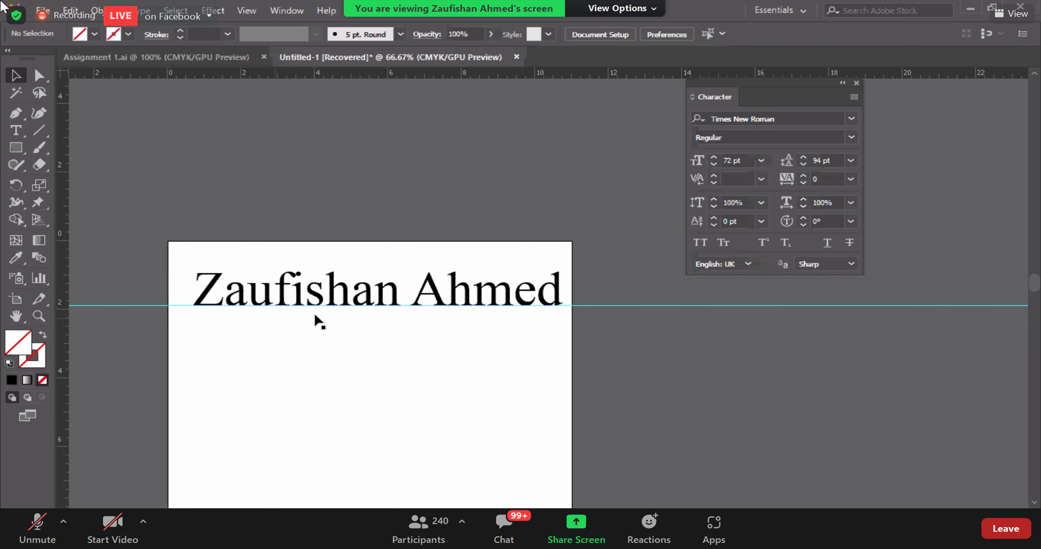
pyautogui.click(322, 297)
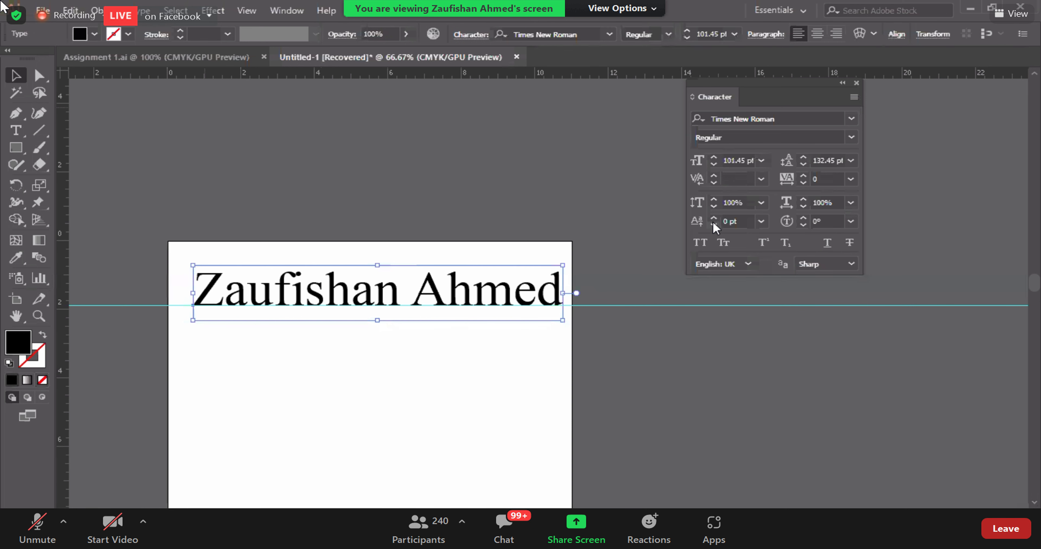
# - Try baseline shifts of 12 pt and -12 pt on the heading, then reset it to 0 pt
pyautogui.click(760, 222)
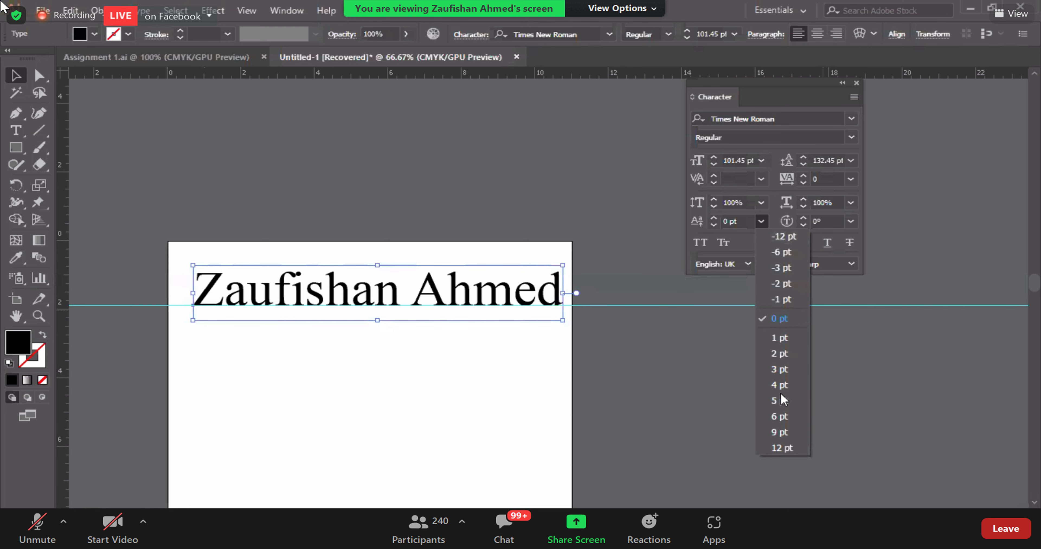
pyautogui.click(779, 445)
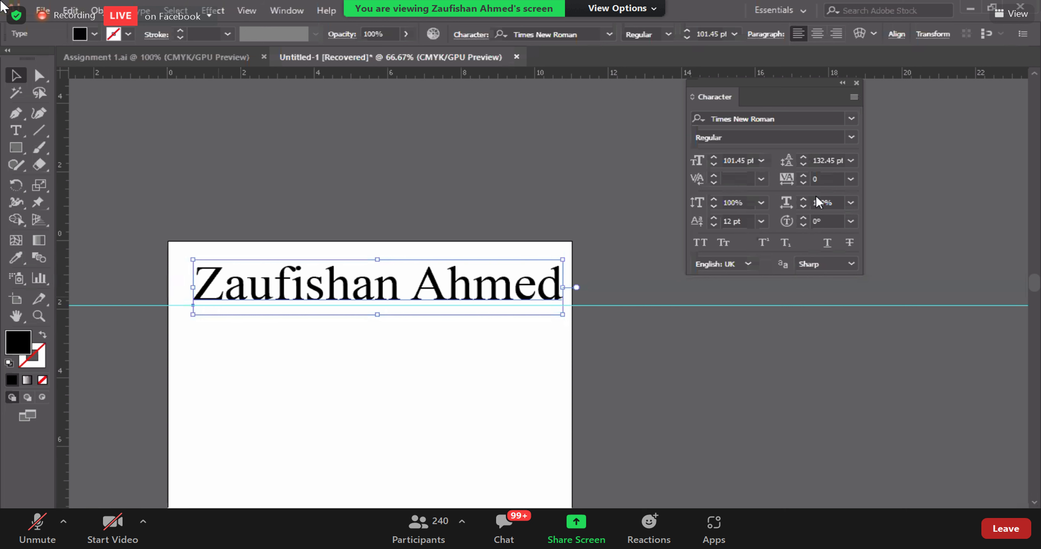
pyautogui.click(761, 221)
pyautogui.click(771, 445)
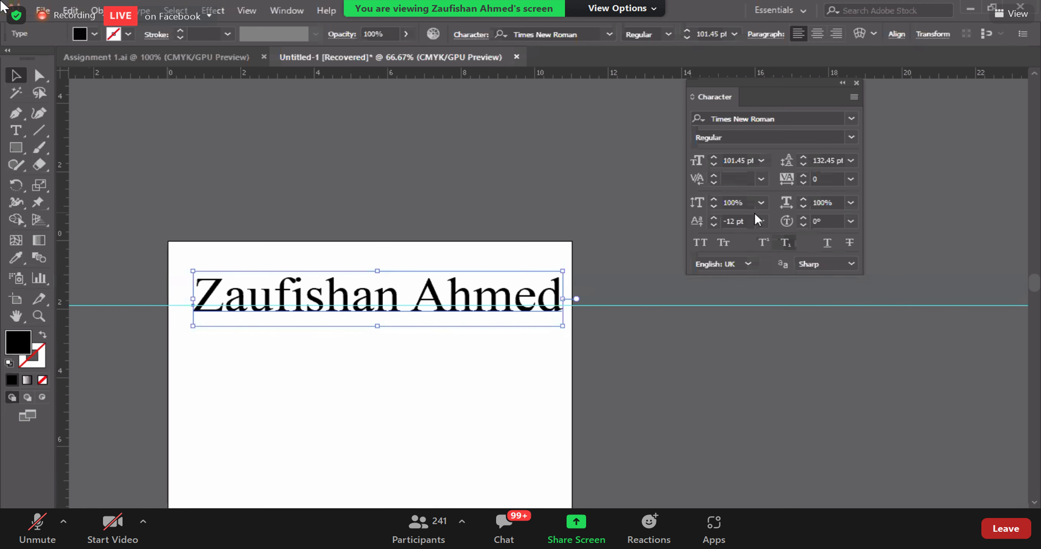
pyautogui.click(761, 222)
pyautogui.click(776, 316)
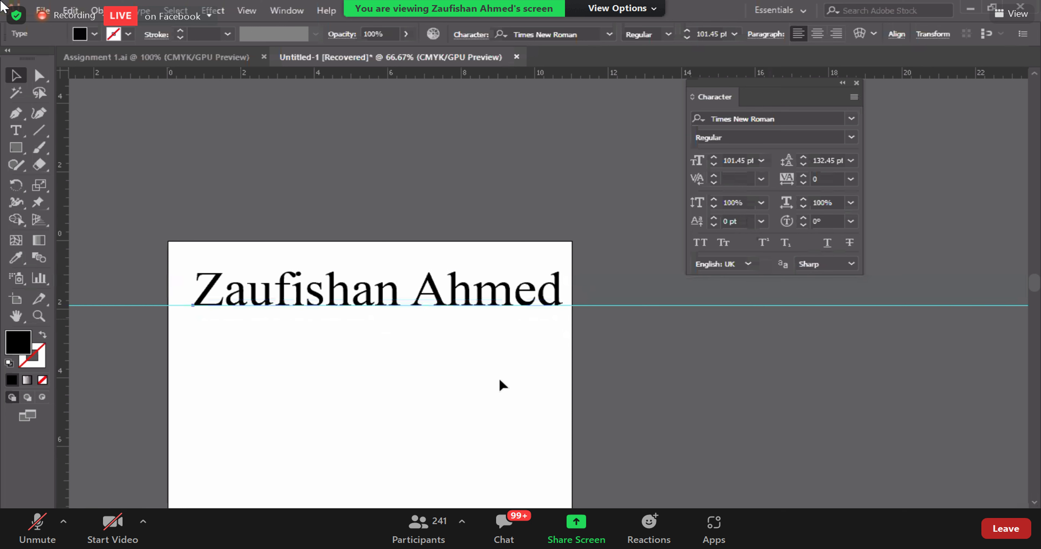
# - Move the name heading slightly lower and left on the artboard
pyautogui.click(173, 327)
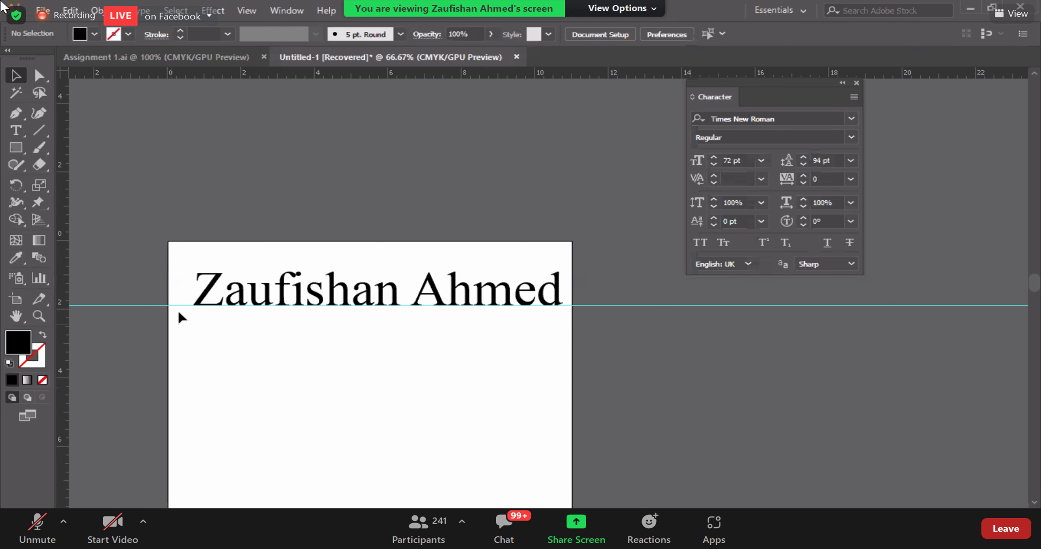
pyautogui.click(160, 306)
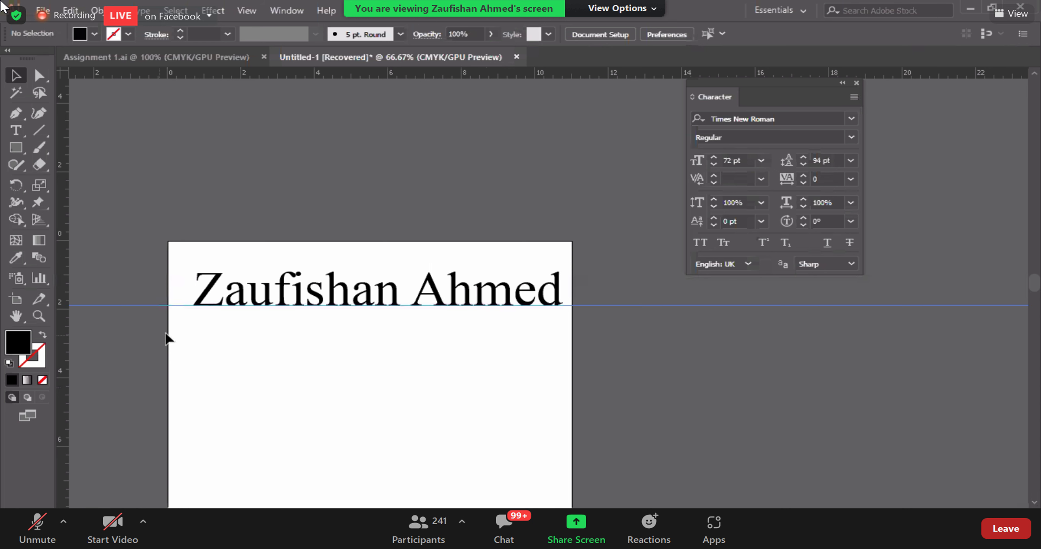
pyautogui.click(238, 298)
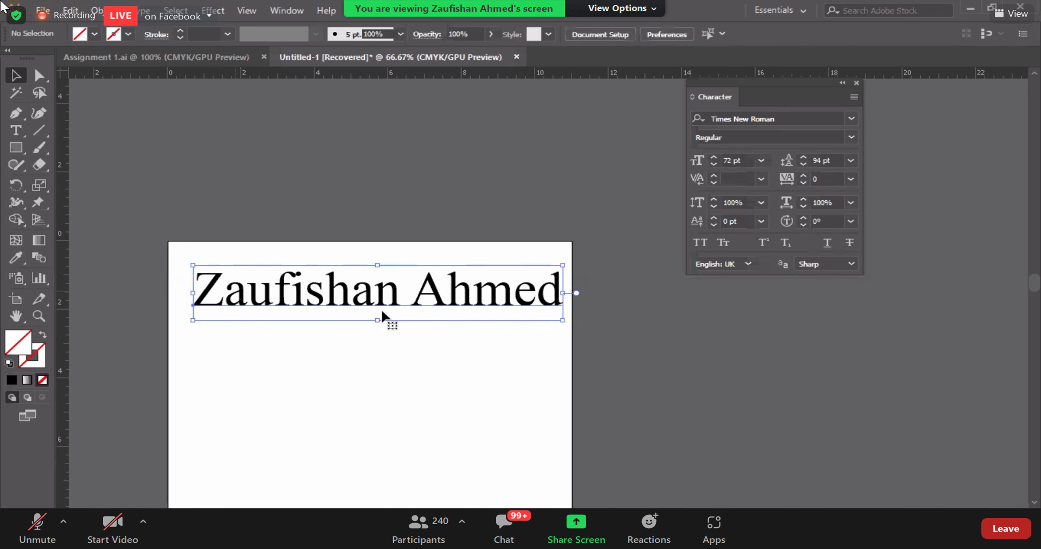
pyautogui.click(380, 308)
pyautogui.moveTo(292, 293)
pyautogui.mouseDown()
pyautogui.moveTo(270, 360)
pyautogui.moveTo(300, 337)
pyautogui.moveTo(299, 319)
pyautogui.moveTo(297, 335)
pyautogui.mouseUp()
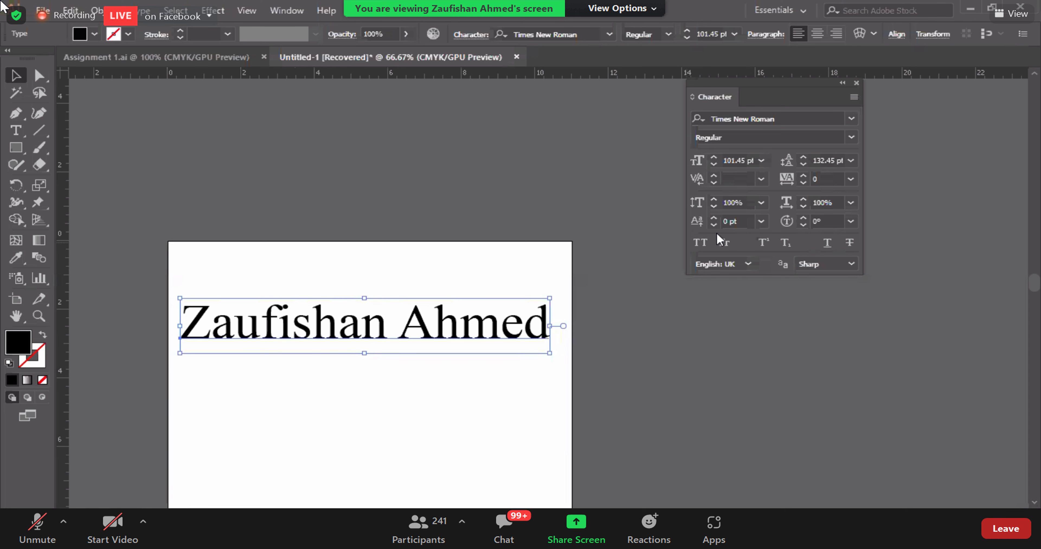
pyautogui.click(803, 218)
pyautogui.click(803, 218)
pyautogui.click(803, 218)
pyautogui.click(803, 218)
pyautogui.click(803, 219)
pyautogui.click(802, 218)
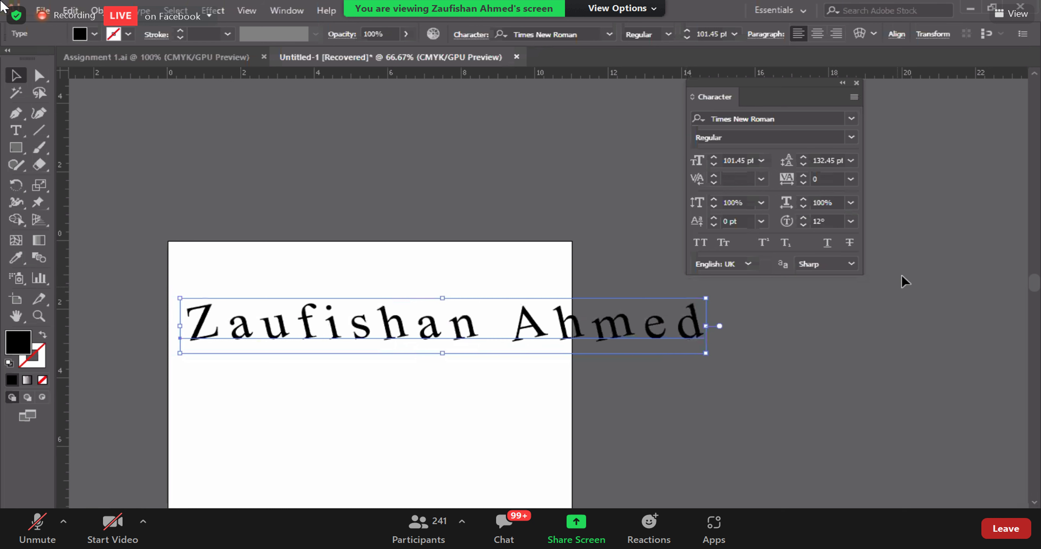
pyautogui.click(509, 281)
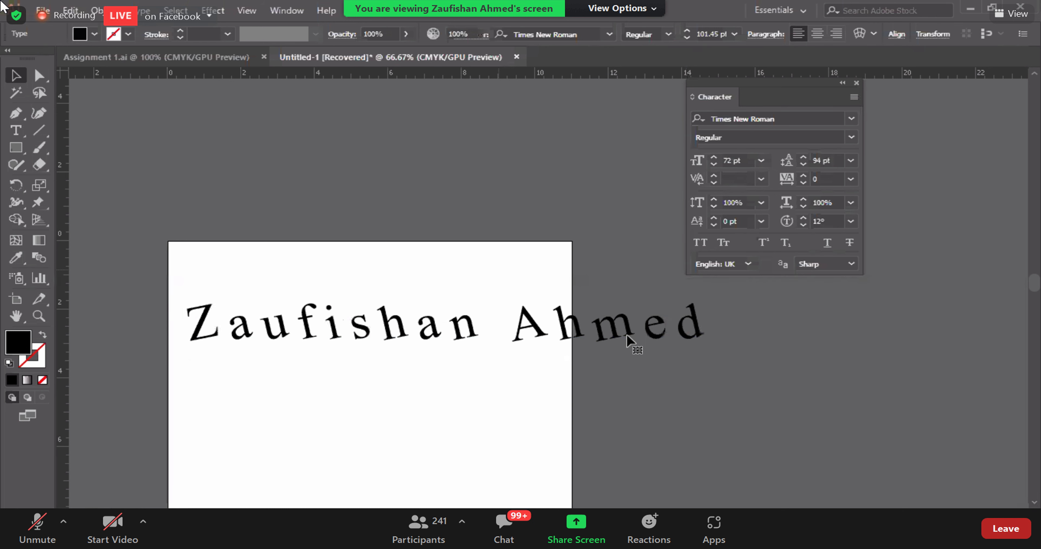
pyautogui.click(695, 332)
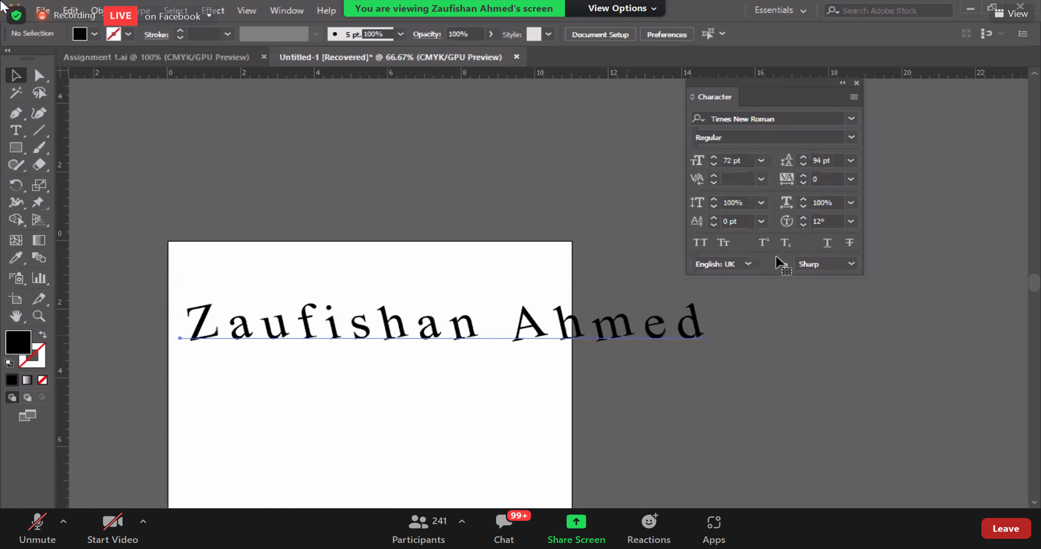
pyautogui.click(850, 221)
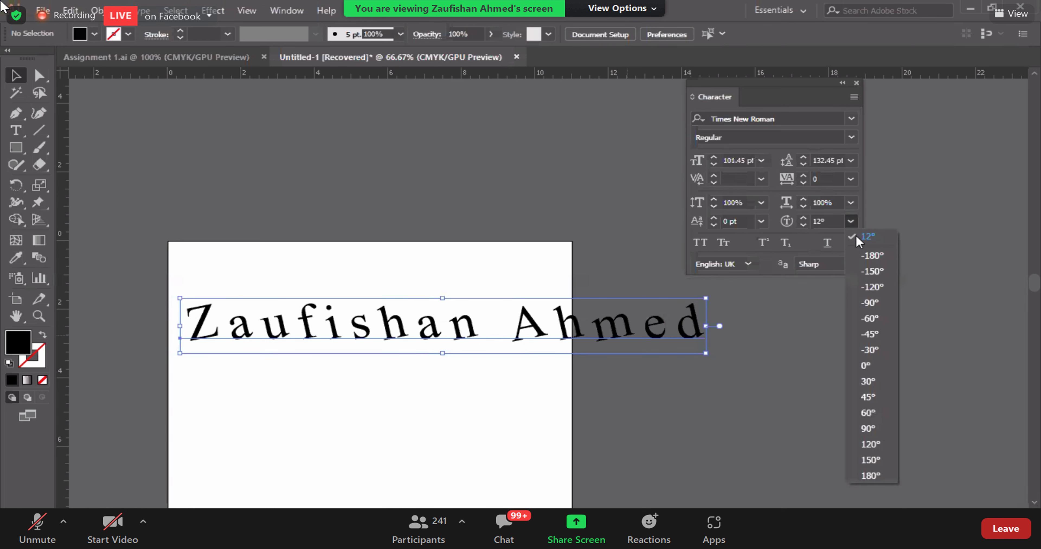
pyautogui.click(865, 368)
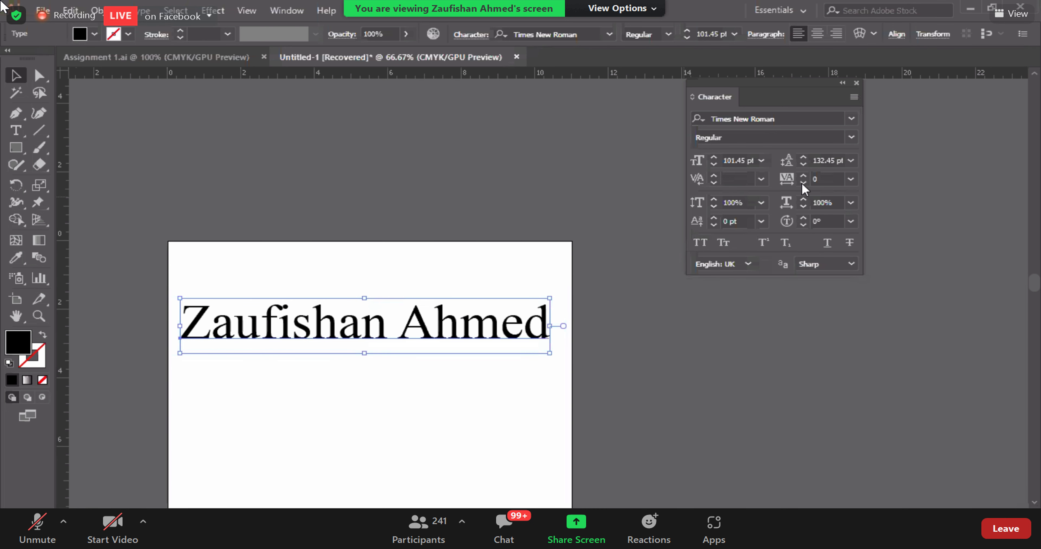
pyautogui.moveTo(383, 328); pyautogui.dragTo(392, 299)
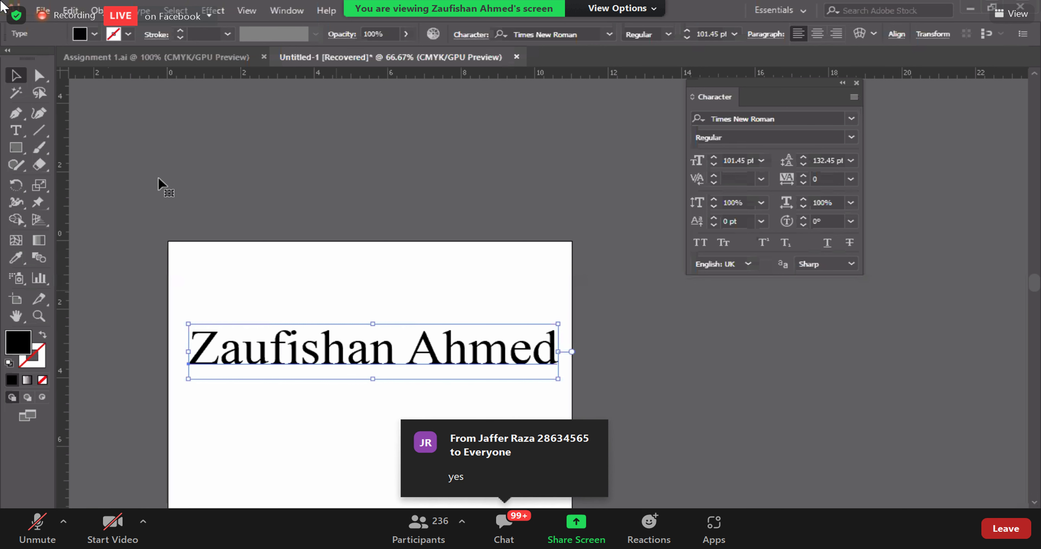
# - Undo the last change, removing the name heading from the artboard
pyautogui.hotkey('ctrl', 'z')
pyautogui.hotkey('ctrl', 'z')
pyautogui.hotkey('ctrl', 'z')
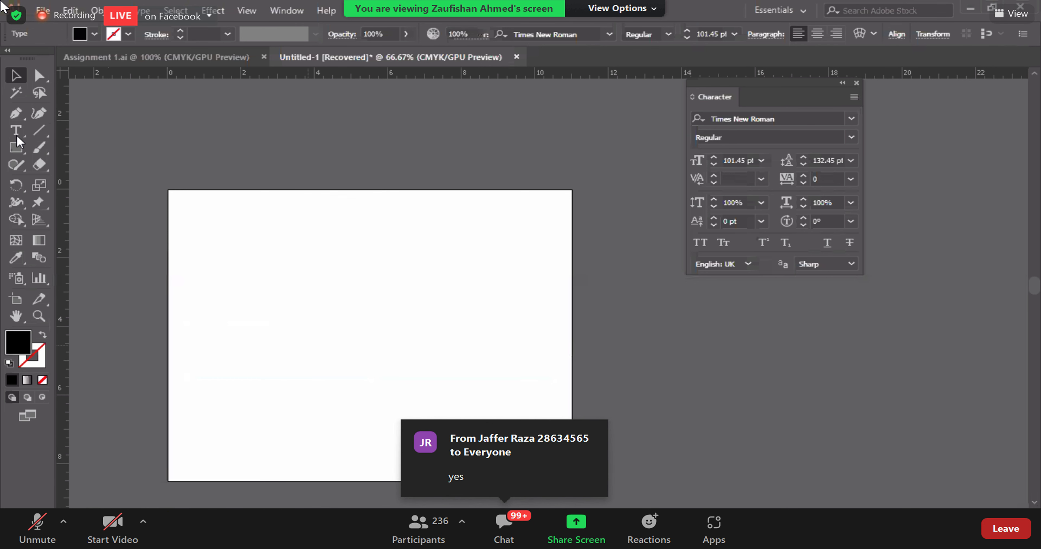
# - Create a new text object, delete its Lorem ipsum placeholder, and set a fresh insertion point
pyautogui.click(12, 136)
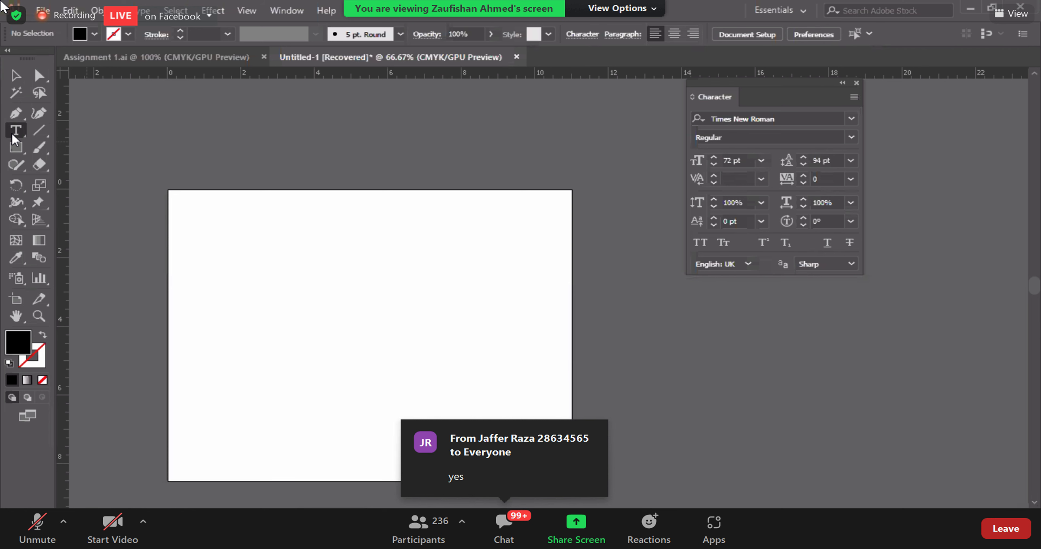
pyautogui.click(12, 136)
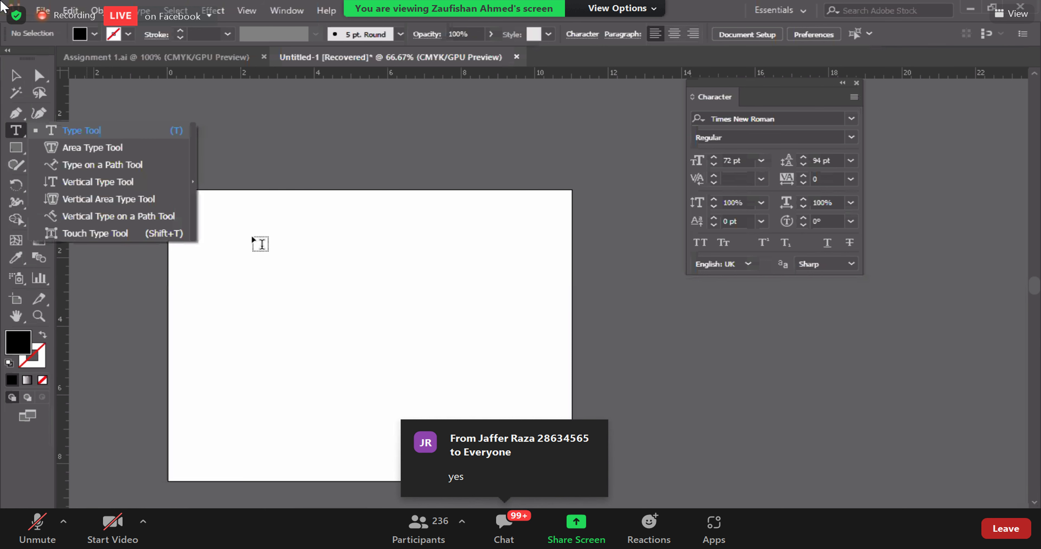
pyautogui.click(261, 245)
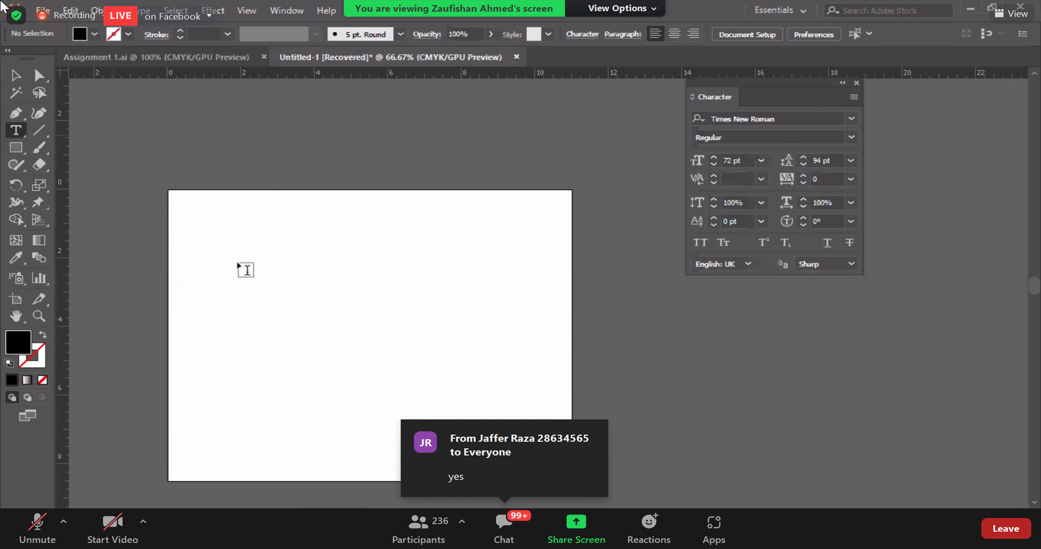
pyautogui.click(220, 243)
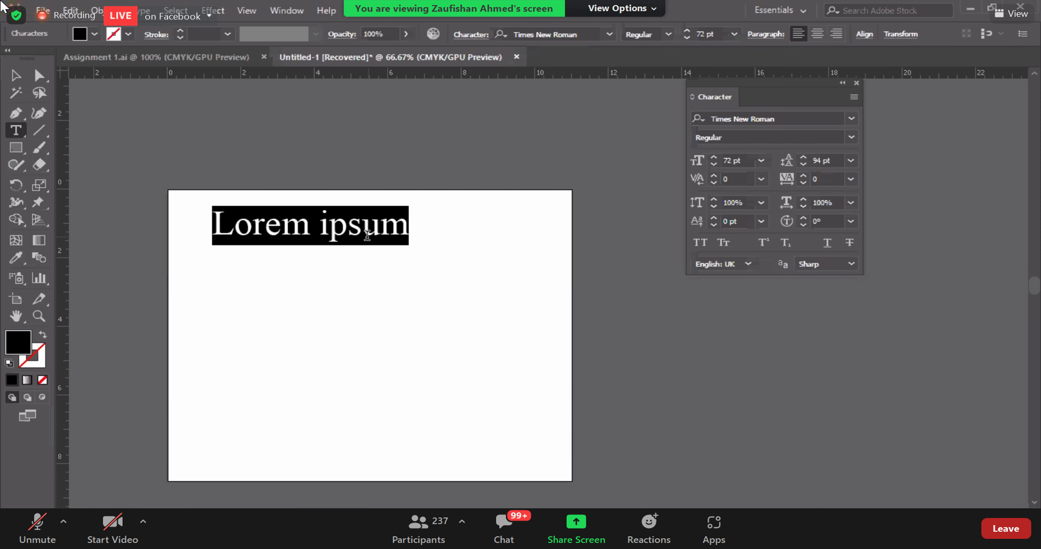
pyautogui.press('BackSpace')
pyautogui.press('Escape')
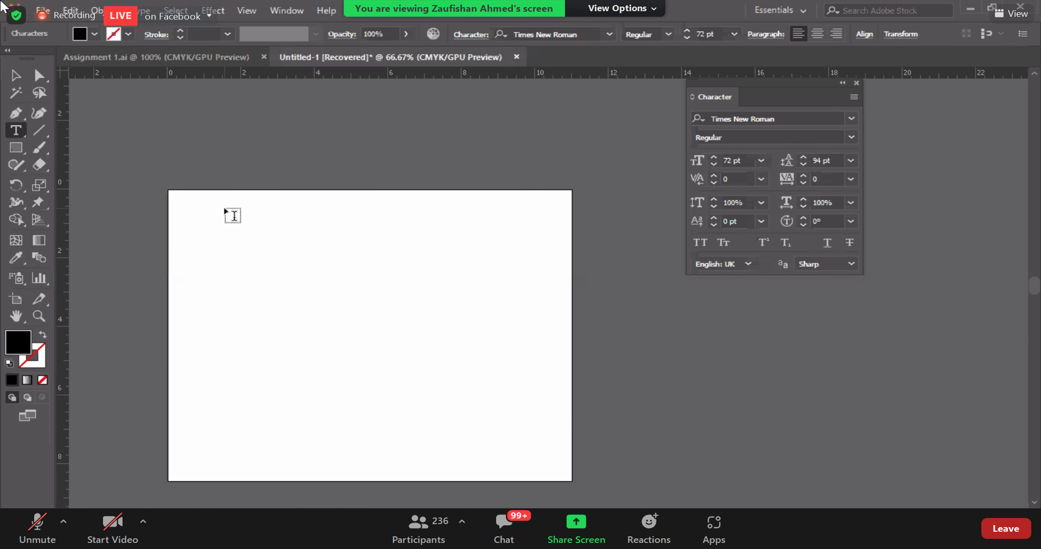
pyautogui.click(222, 222)
# - Place a Times New Roman 72 pt text insertion point near the artboard's top-left
pyautogui.click(213, 222)
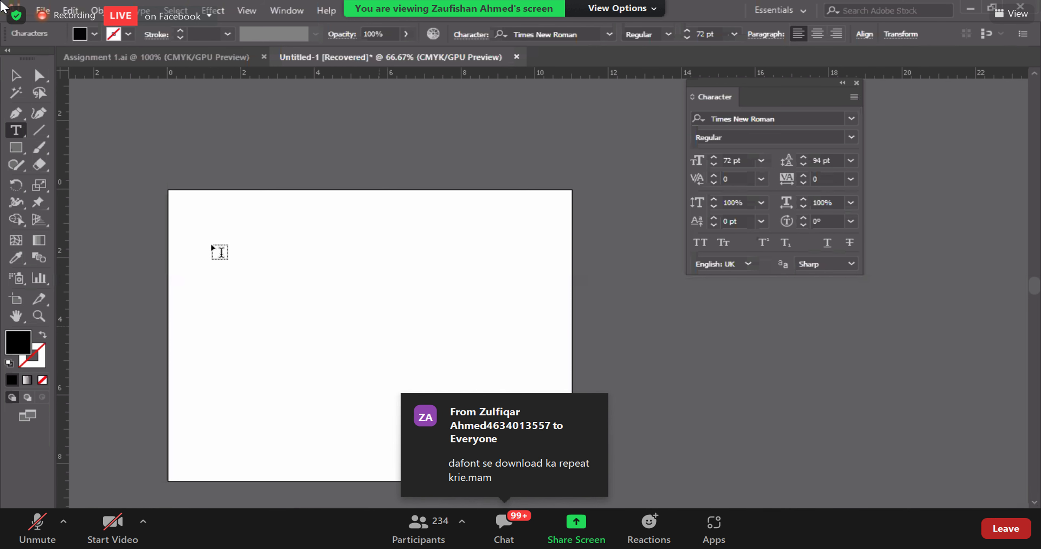
# - Type the heading 'Creative design' and move it up to straddle the artboard's top edge
pyautogui.write('Creative ')
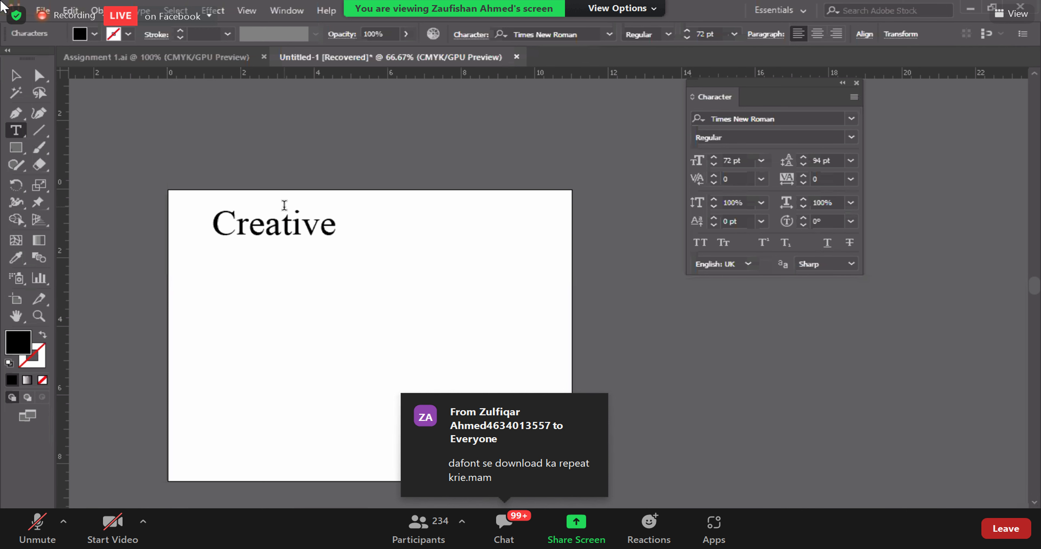
pyautogui.write('design')
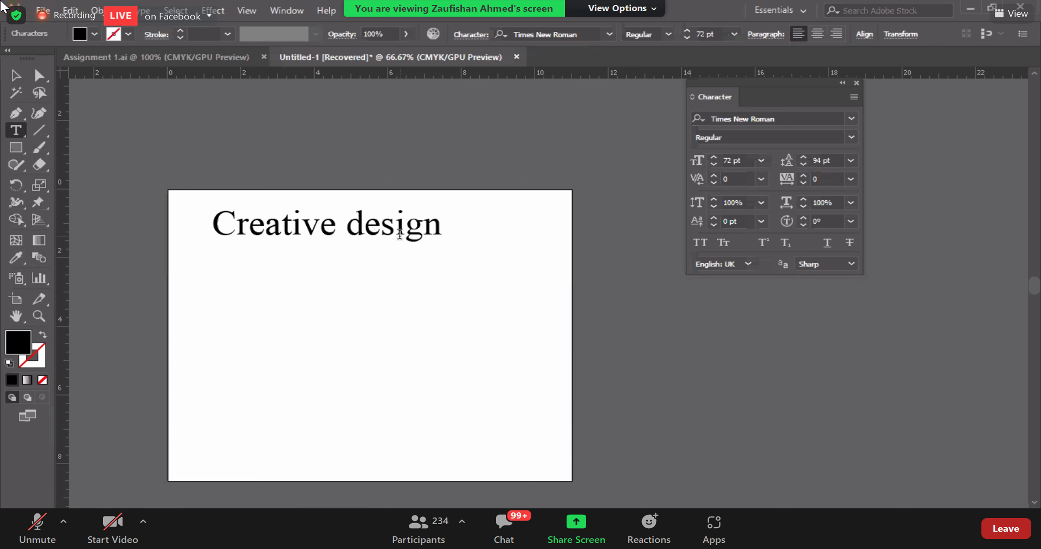
pyautogui.click(16, 75)
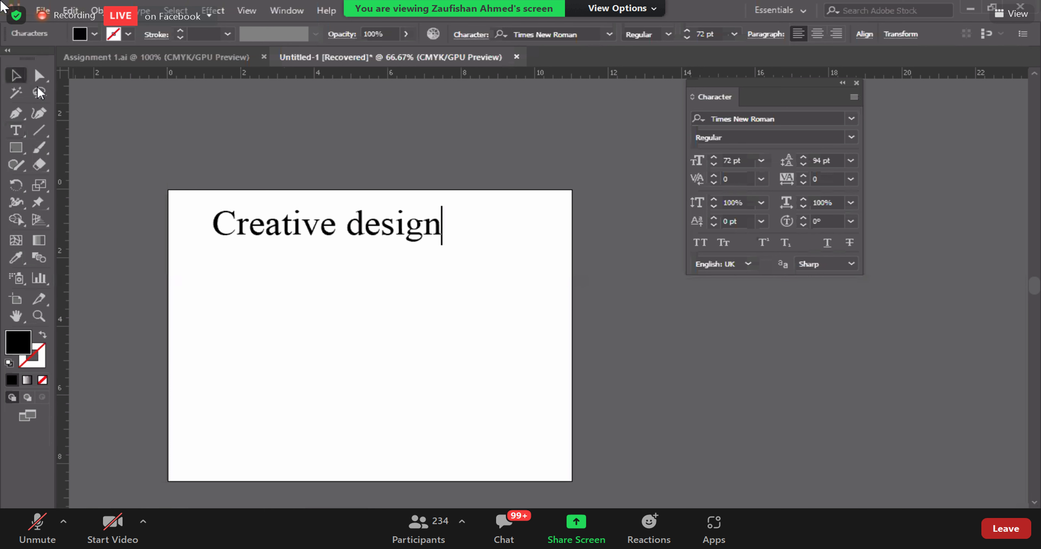
pyautogui.moveTo(298, 214)
pyautogui.mouseDown()
pyautogui.moveTo(304, 250)
pyautogui.moveTo(269, 157)
pyautogui.mouseUp()
pyautogui.click(311, 262)
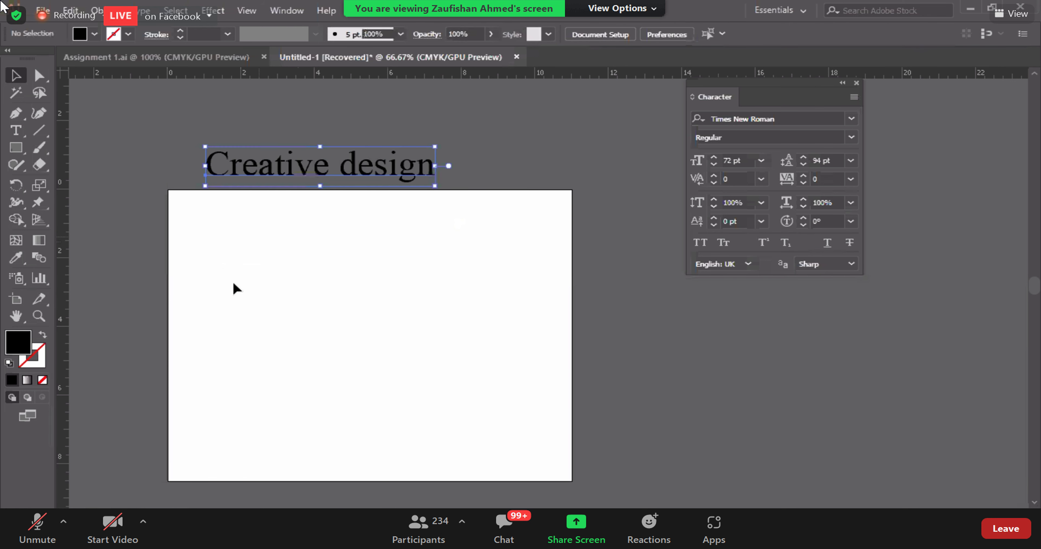
pyautogui.click(16, 131)
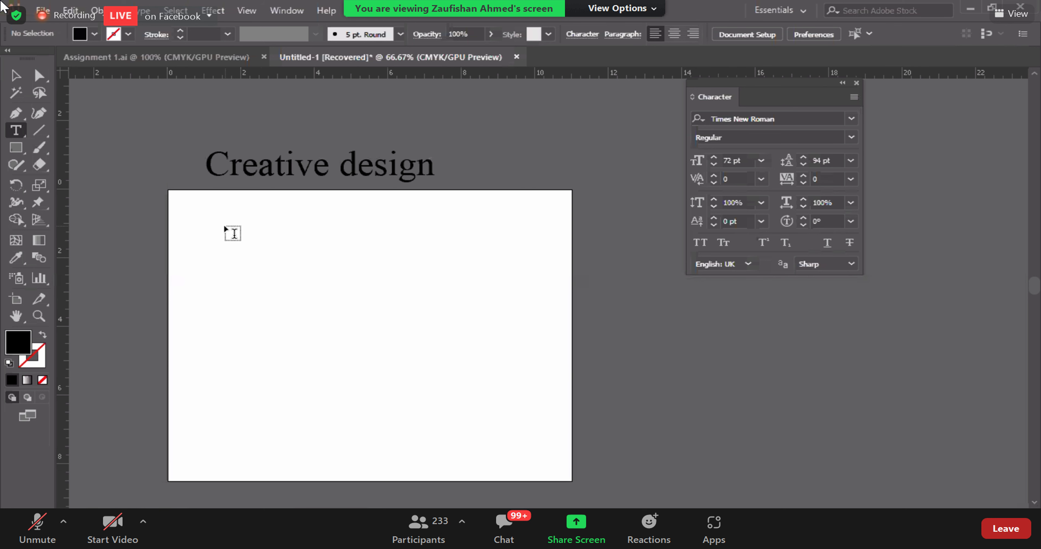
pyautogui.moveTo(209, 220)
pyautogui.mouseDown()
pyautogui.moveTo(415, 450)
pyautogui.moveTo(394, 449)
pyautogui.mouseUp()
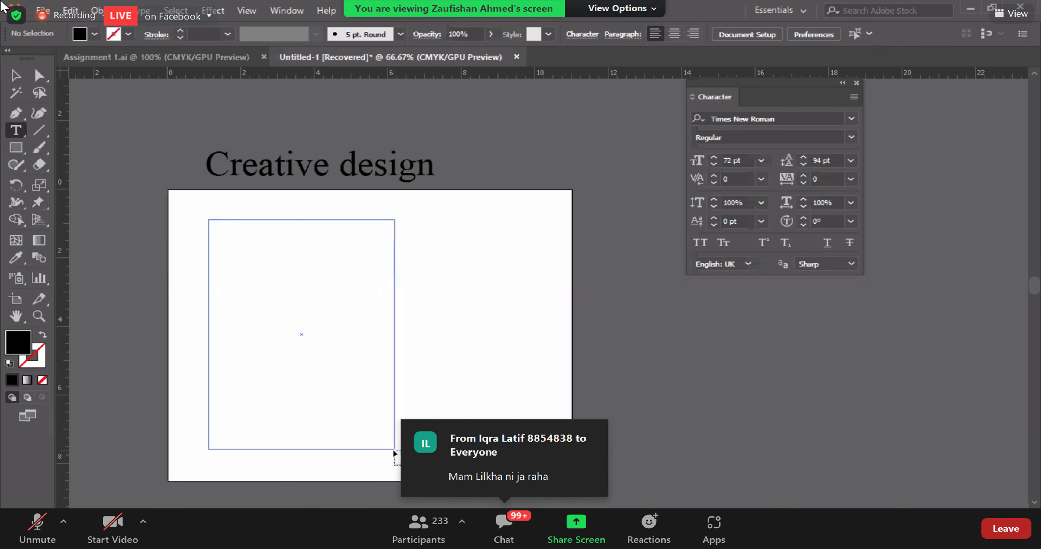
pyautogui.moveTo(394, 454); pyautogui.dragTo(394, 453)
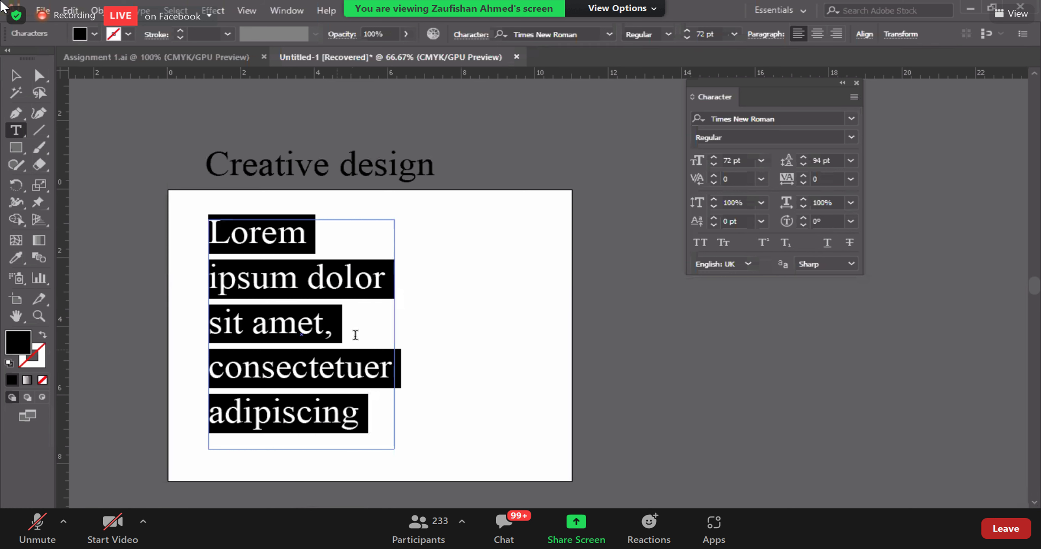
pyautogui.press('Escape')
pyautogui.moveTo(254, 307)
pyautogui.mouseDown()
pyautogui.moveTo(276, 316)
pyautogui.moveTo(249, 322)
pyautogui.mouseUp()
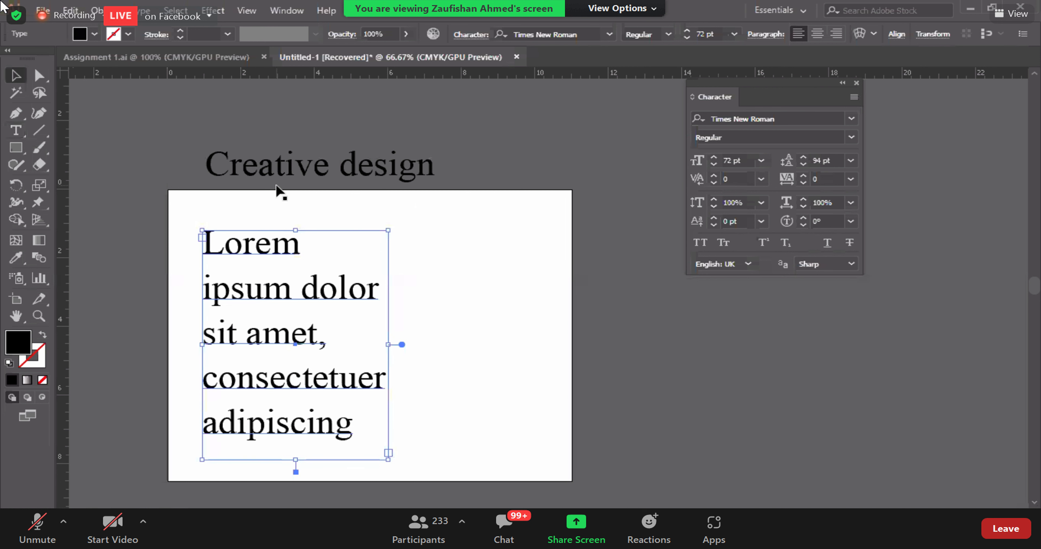
pyautogui.click(494, 306)
pyautogui.moveTo(290, 358)
pyautogui.mouseDown()
pyautogui.moveTo(272, 360)
pyautogui.moveTo(273, 348)
pyautogui.mouseUp()
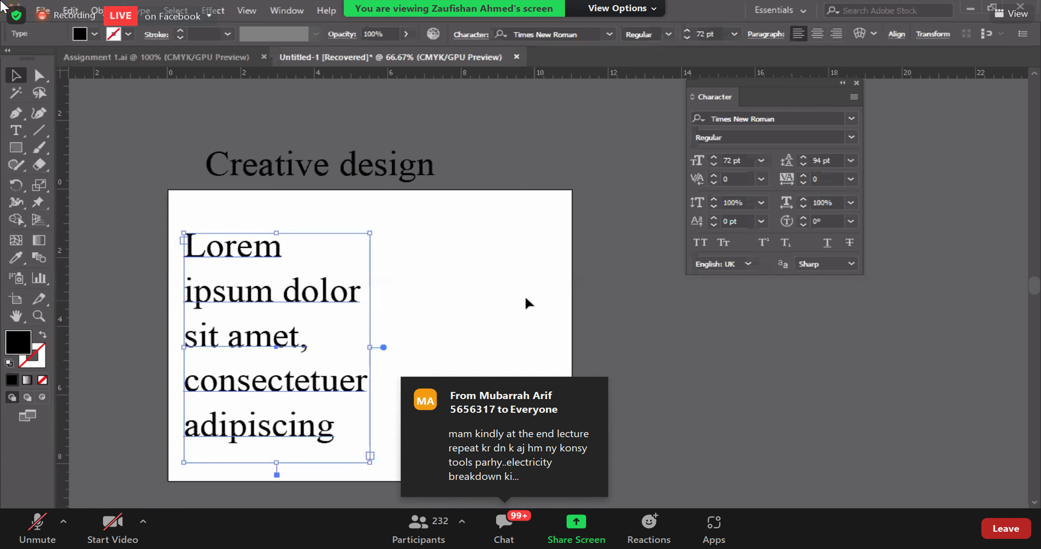
pyautogui.press('Delete')
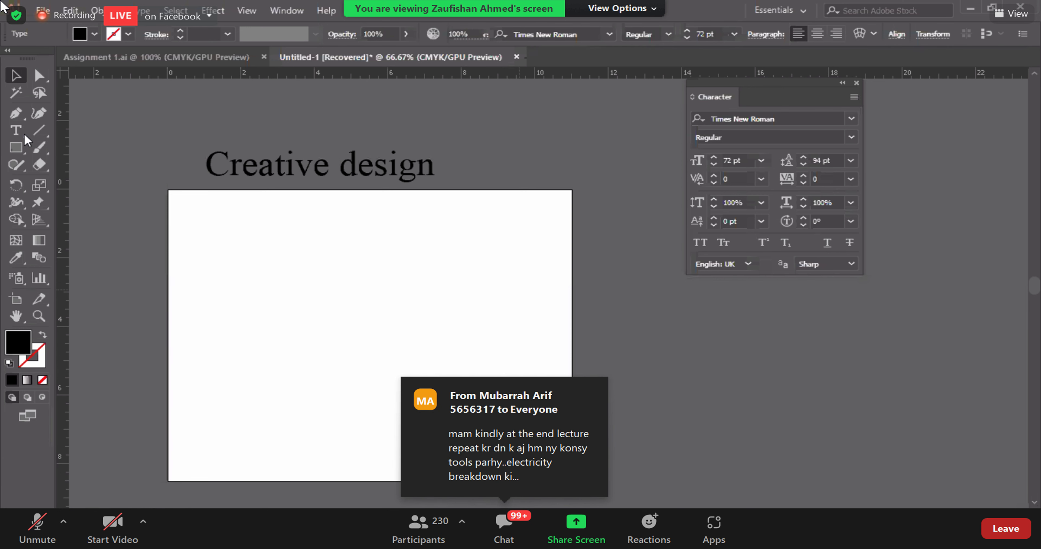
# - Choose the Type tool and pick 12 pt from the font size presets
pyautogui.click(17, 134)
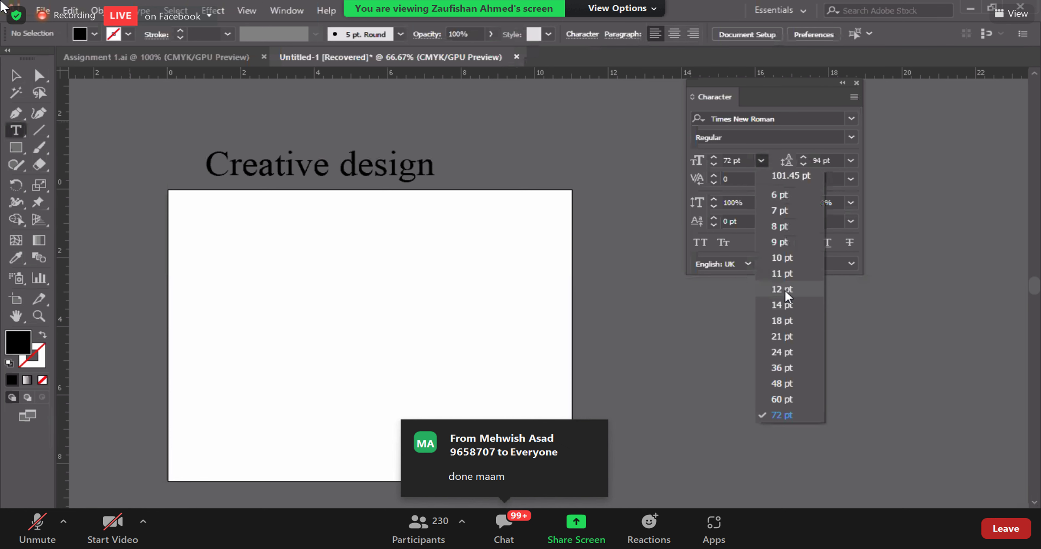
pyautogui.click(784, 289)
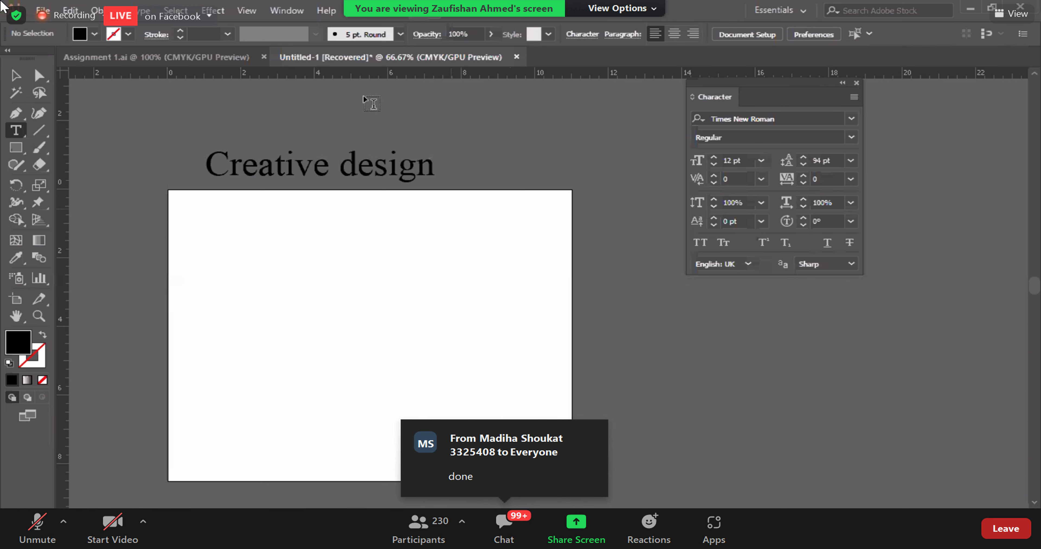
# - Set the leading to 18 pt in a throwaway text frame, then clear and deselect it
pyautogui.moveTo(241, 205); pyautogui.dragTo(366, 362)
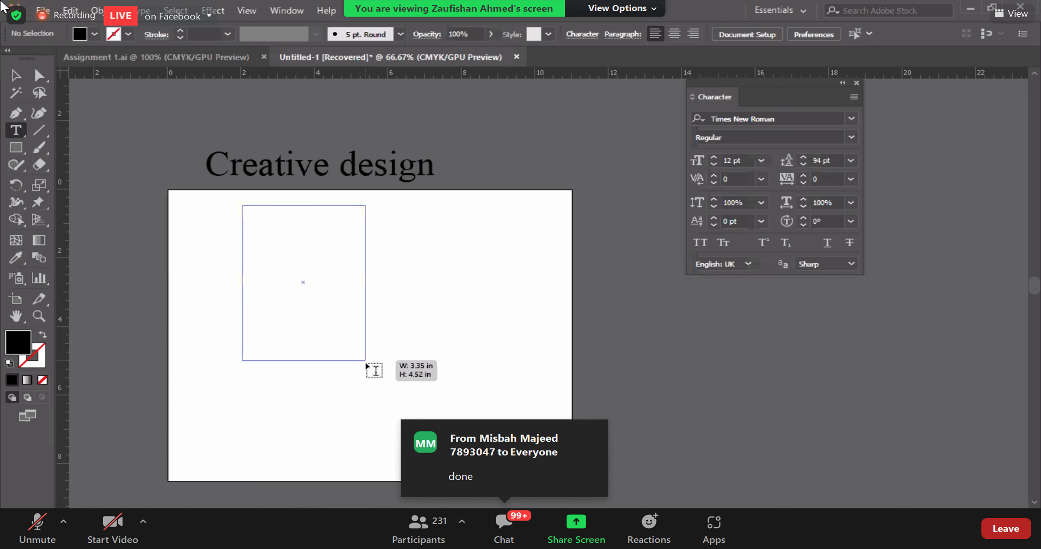
pyautogui.press('Delete')
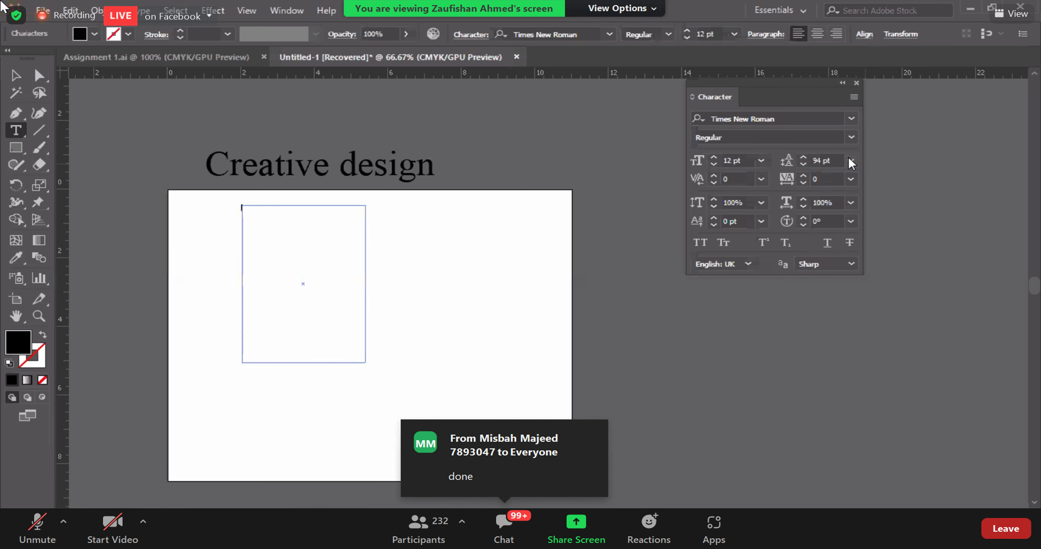
pyautogui.click(851, 161)
pyautogui.click(871, 340)
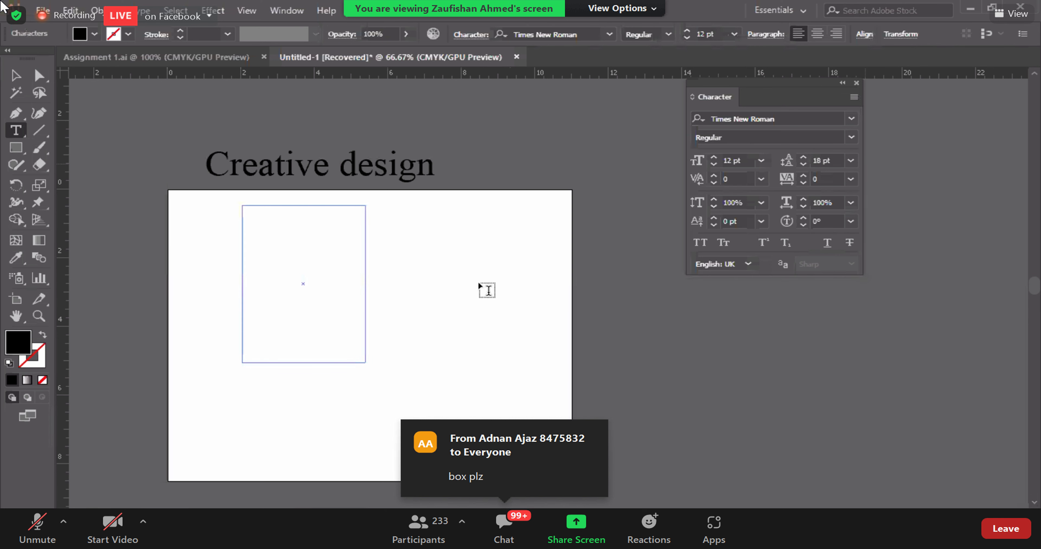
pyautogui.click(30, 76)
pyautogui.click(113, 242)
# - Draw a new tall text frame on the artboard's left with the Type tool
pyautogui.rightClick(16, 131)
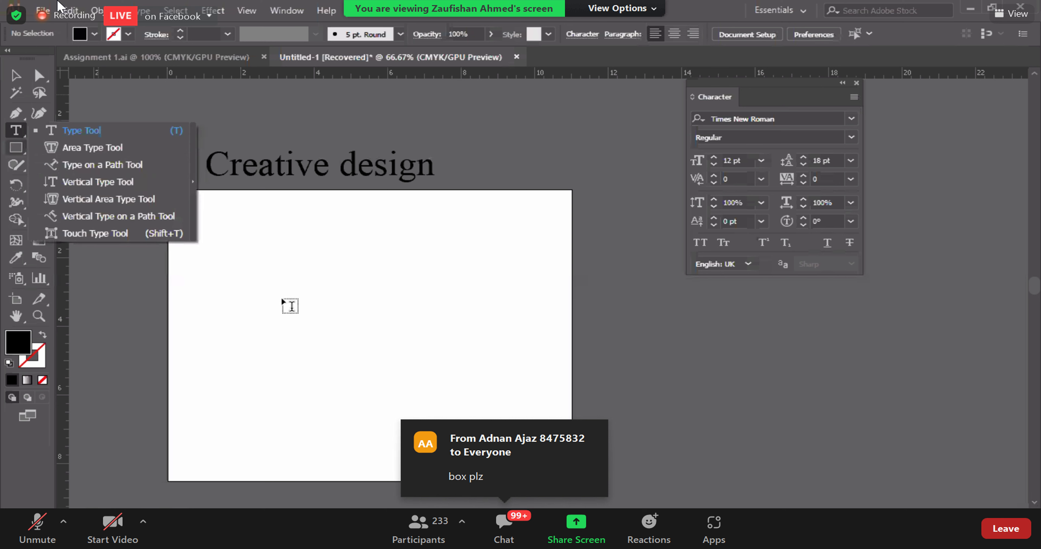
pyautogui.click(81, 129)
pyautogui.moveTo(212, 215)
pyautogui.mouseDown()
pyautogui.moveTo(404, 466)
pyautogui.moveTo(388, 467)
pyautogui.mouseUp()
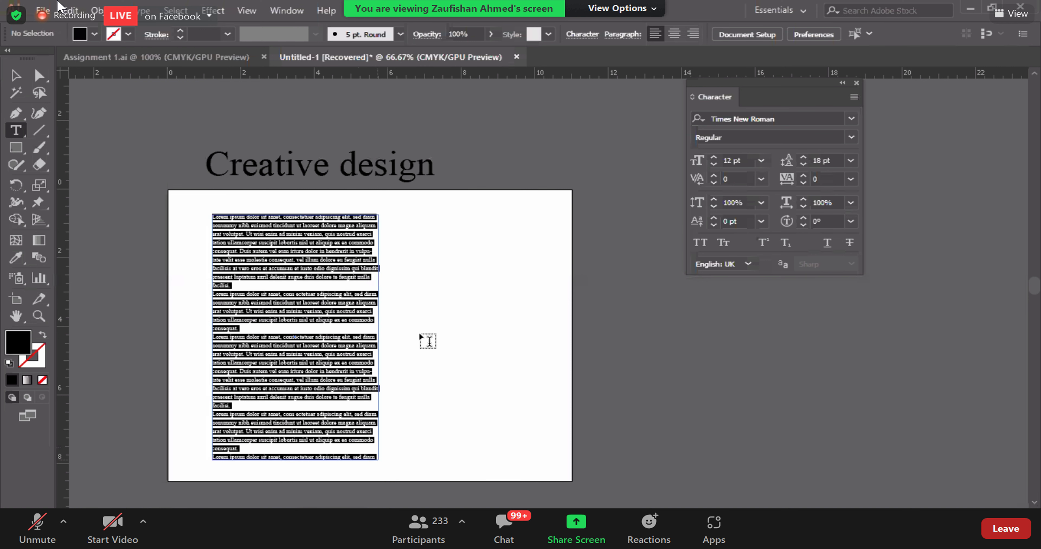
# - Select the placeholder text frame, deselect it, and zoom the view to 100%
pyautogui.click(16, 77)
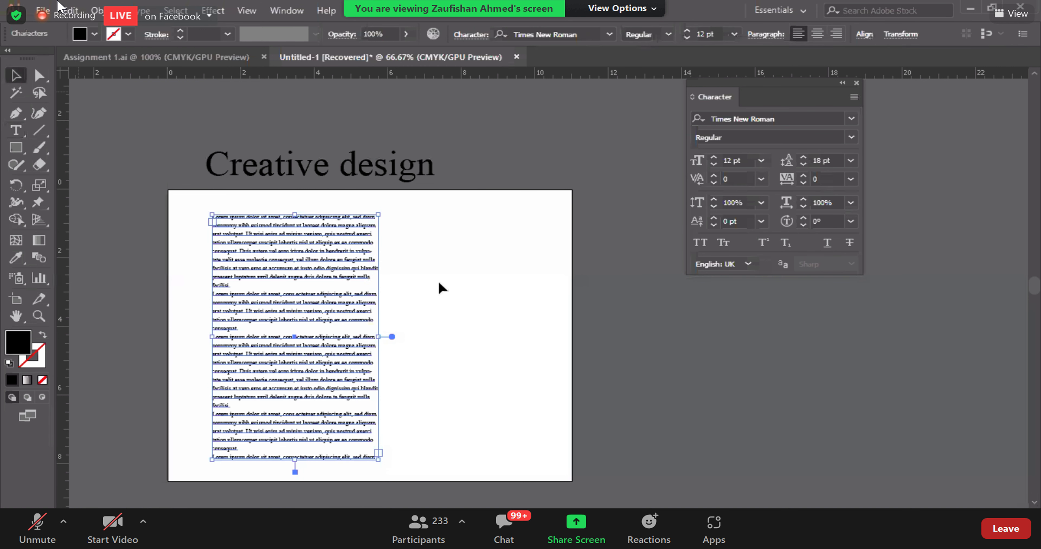
pyautogui.click(420, 344)
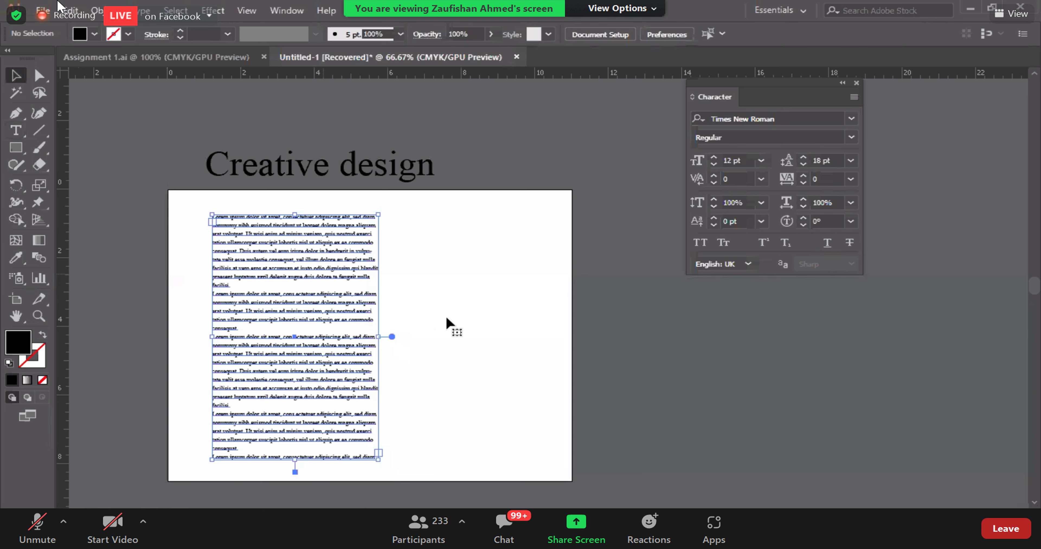
pyautogui.hotkey('ctrl', '+')
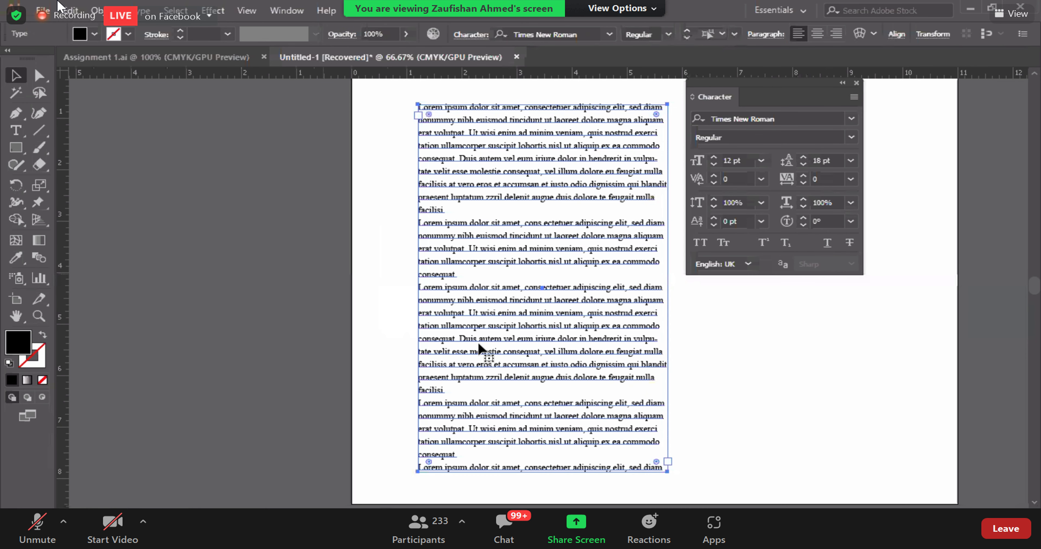
pyautogui.hotkey('ctrl', '+')
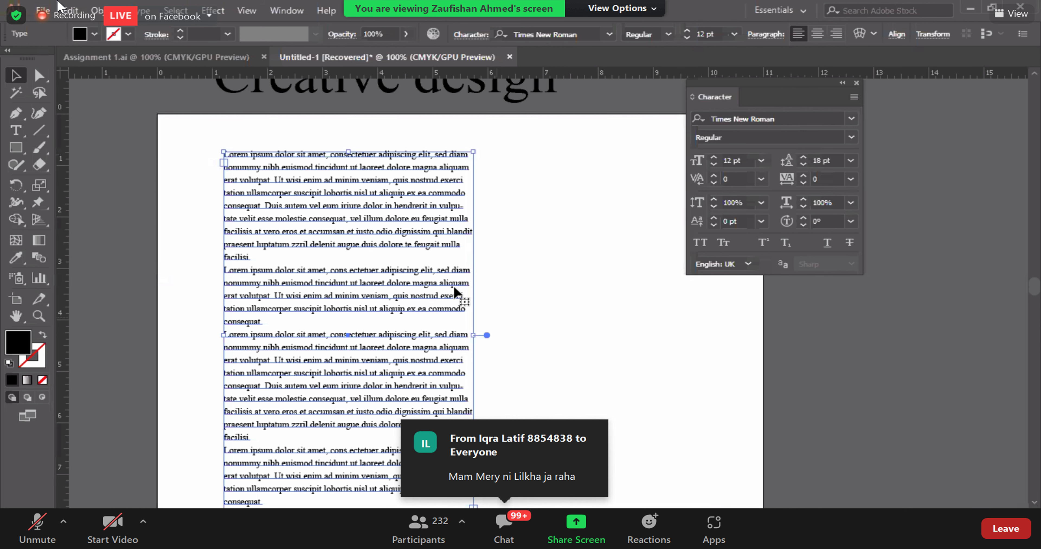
# - Change the placeholder paragraph's leading to 36 pt, then tighten it to 12 pt
pyautogui.click(850, 161)
pyautogui.click(870, 378)
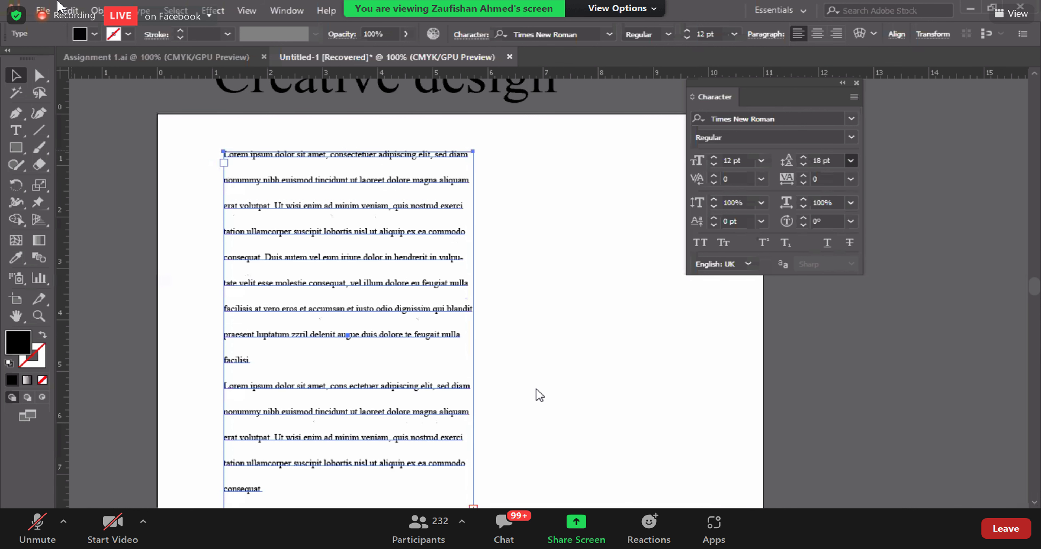
pyautogui.click(557, 379)
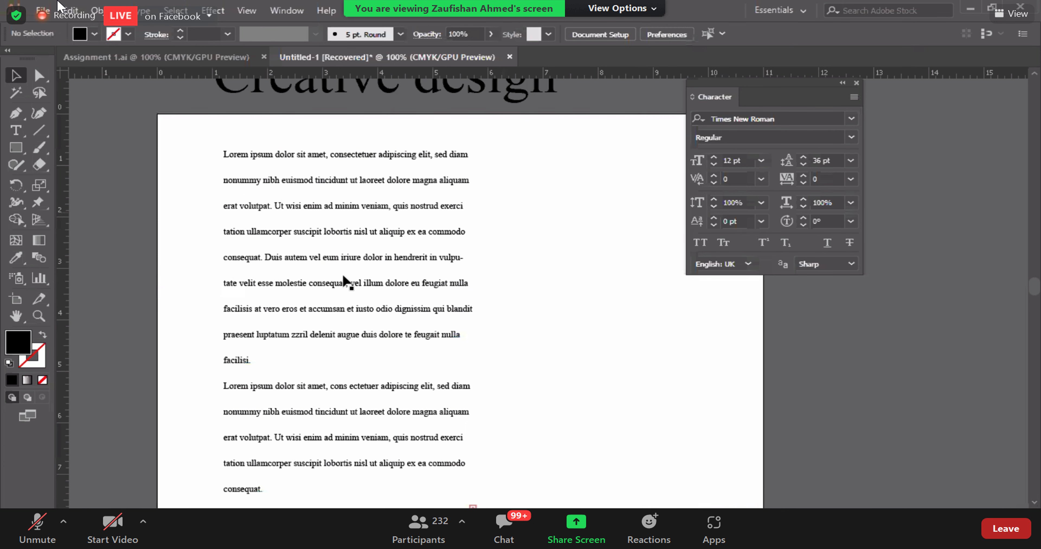
pyautogui.click(345, 280)
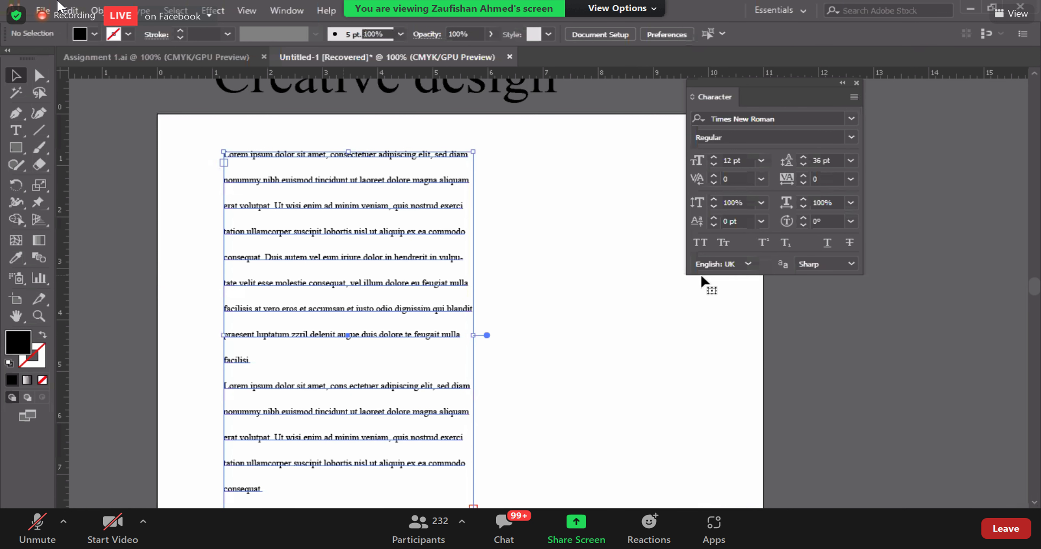
pyautogui.click(850, 161)
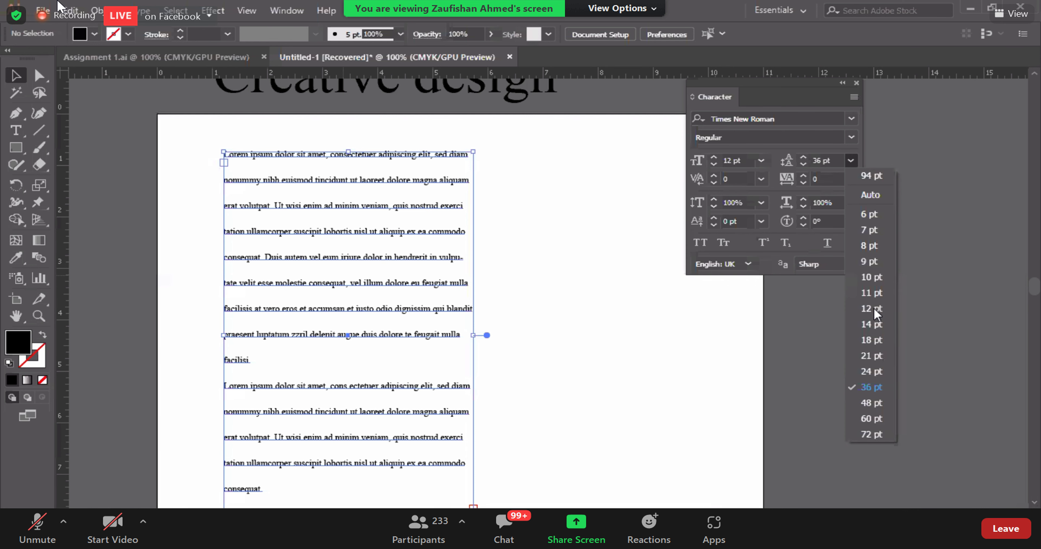
pyautogui.click(874, 308)
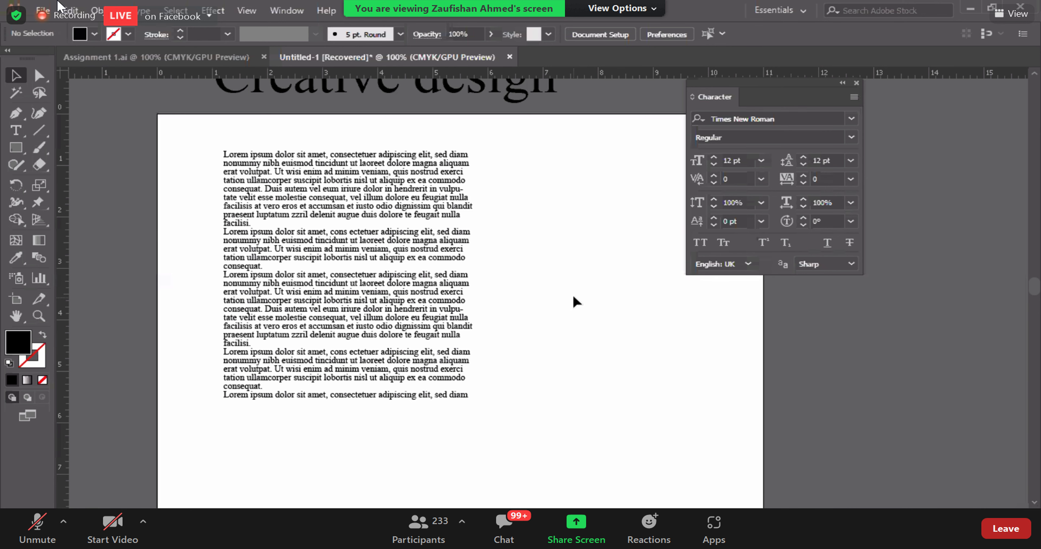
pyautogui.scroll(-3, 574, 297)
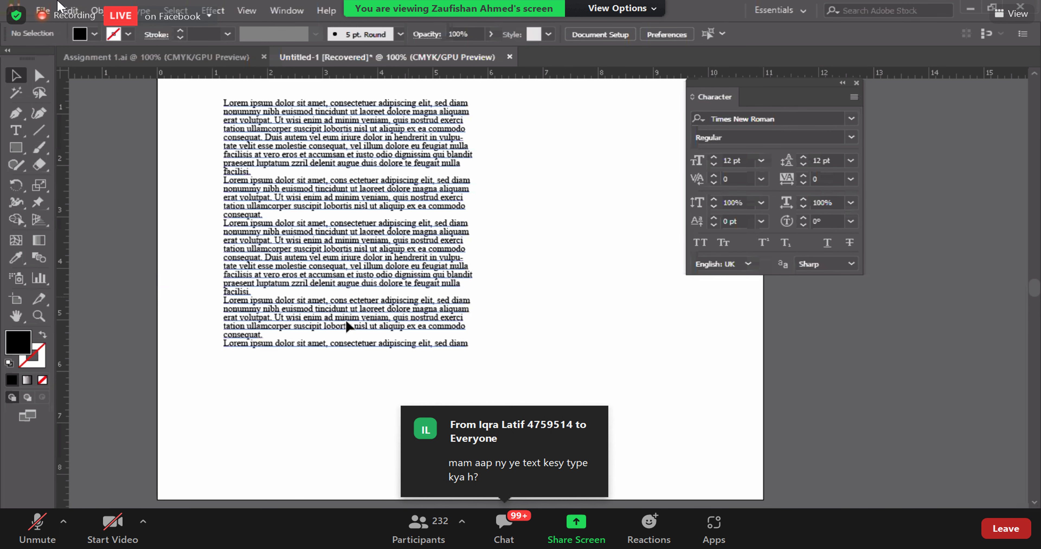
# - Delete the placeholder paragraph, then place an empty text point on the artboard
pyautogui.moveTo(348, 323)
pyautogui.mouseDown()
pyautogui.moveTo(355, 273)
pyautogui.moveTo(358, 303)
pyautogui.mouseUp()
pyautogui.press('Delete')
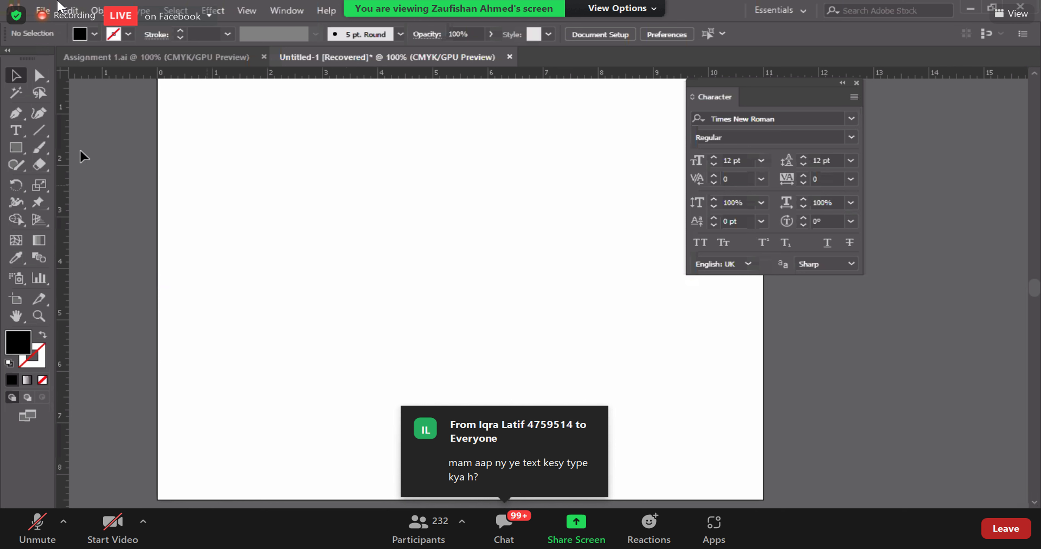
pyautogui.click(16, 130)
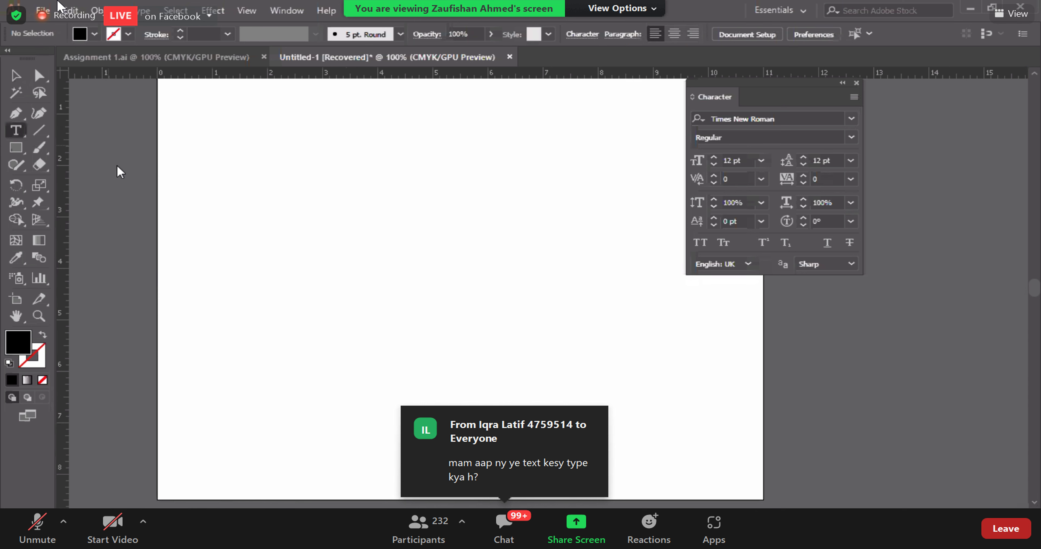
pyautogui.click(282, 237)
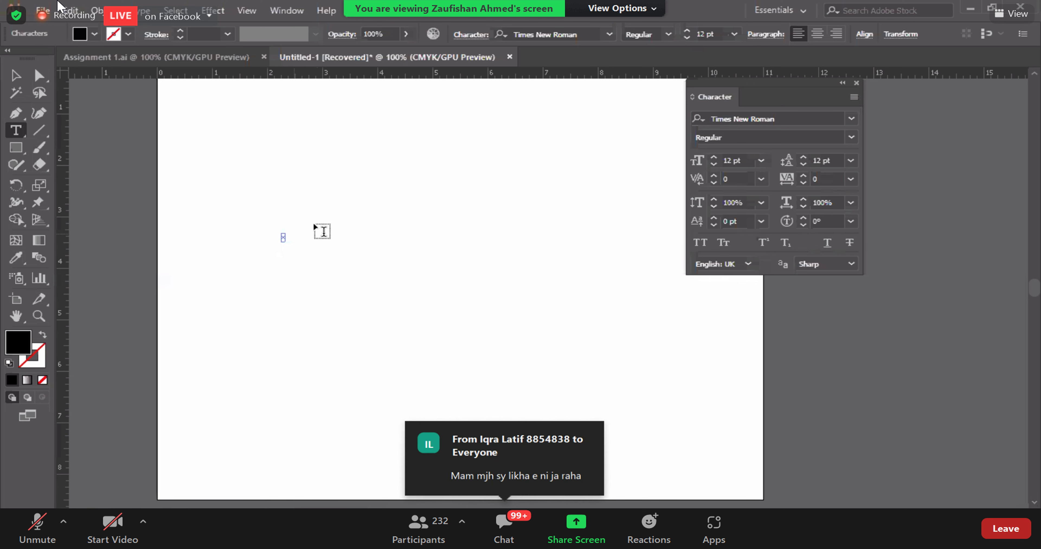
pyautogui.press('Escape')
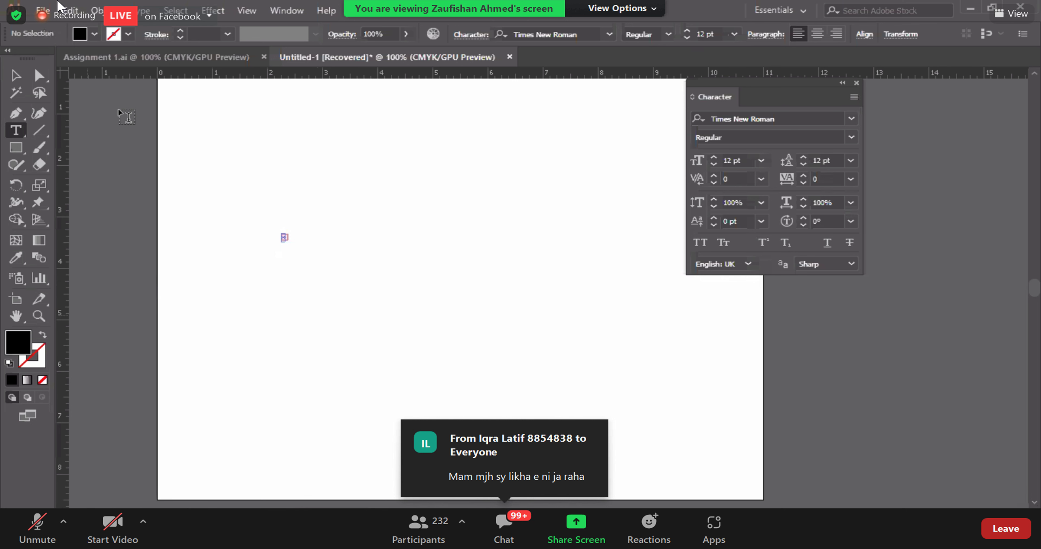
# - Select and delete the stray empty text object
pyautogui.click(15, 75)
pyautogui.click(284, 237)
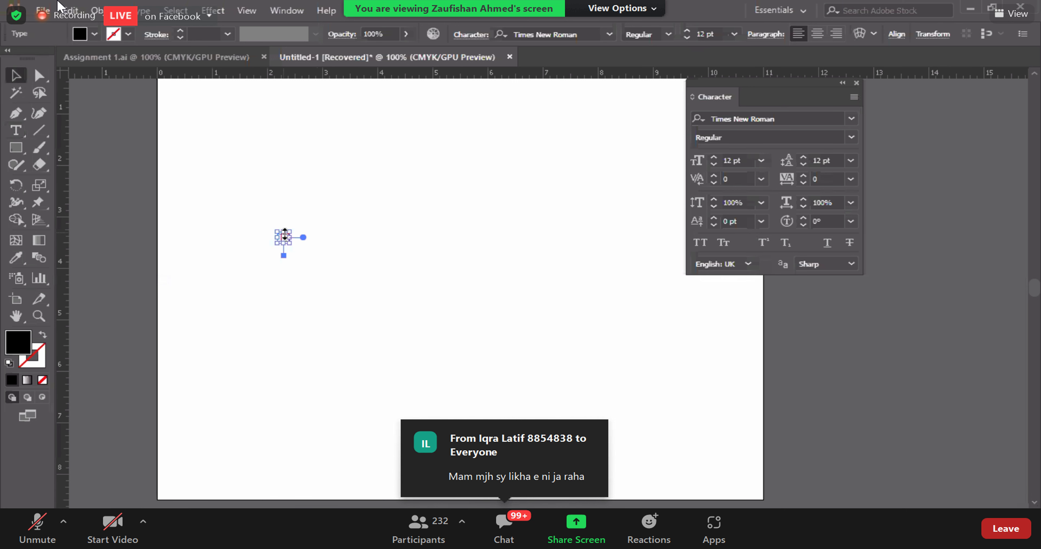
pyautogui.press('Delete')
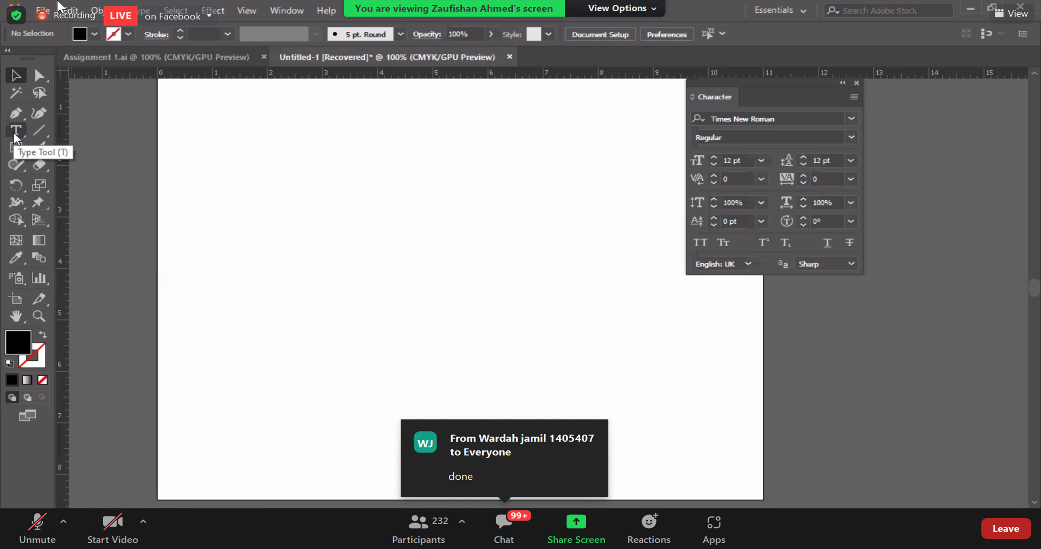
pyautogui.click(21, 137)
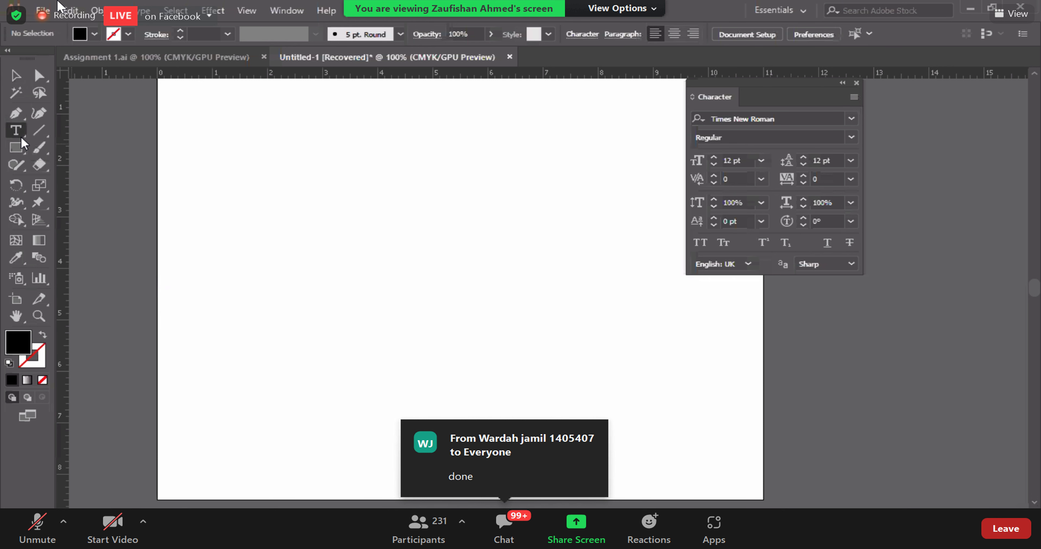
# - Draw a hexagon with the Polygon tool as a 1 pt black outline with no fill
pyautogui.click(21, 137)
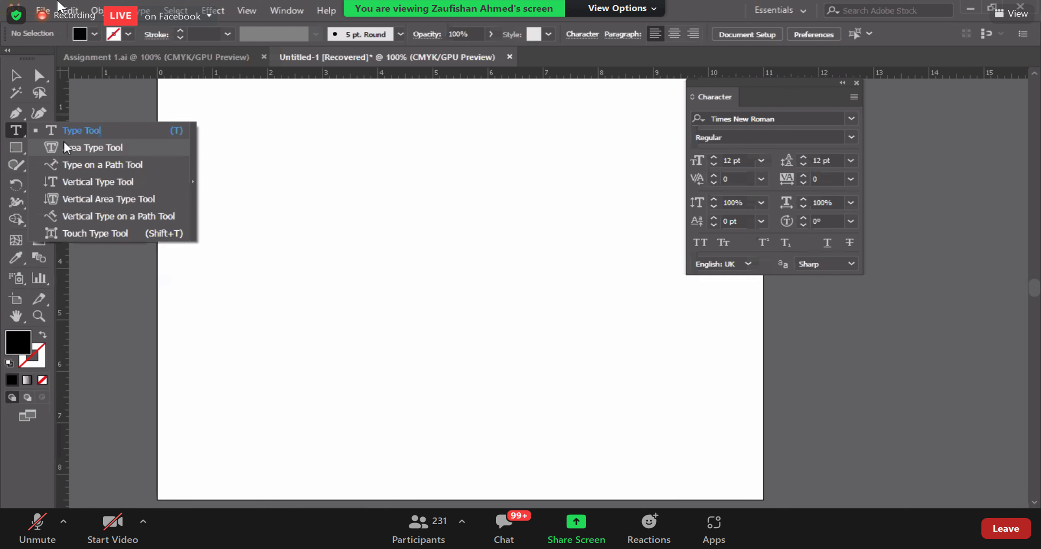
pyautogui.click(12, 149)
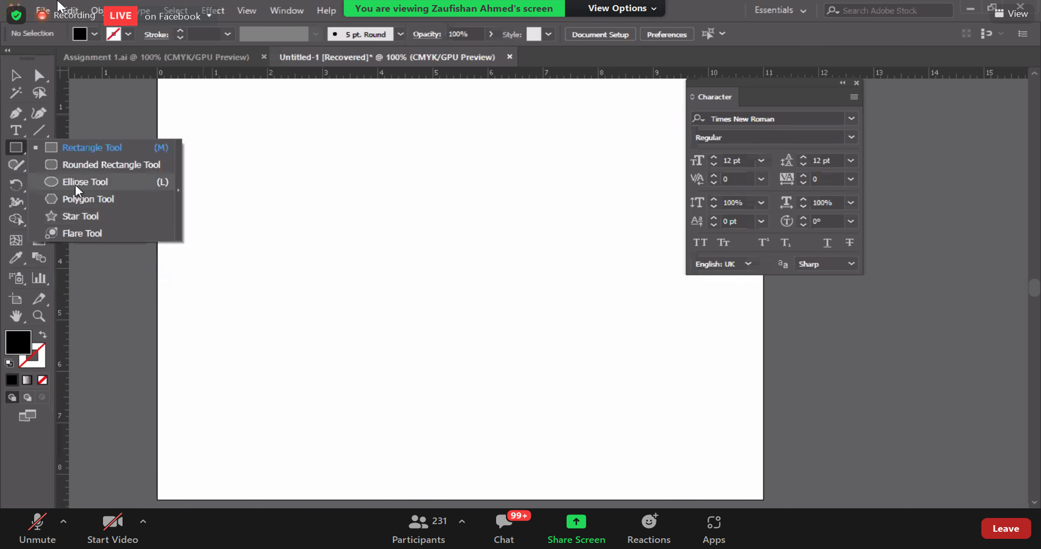
pyautogui.click(76, 198)
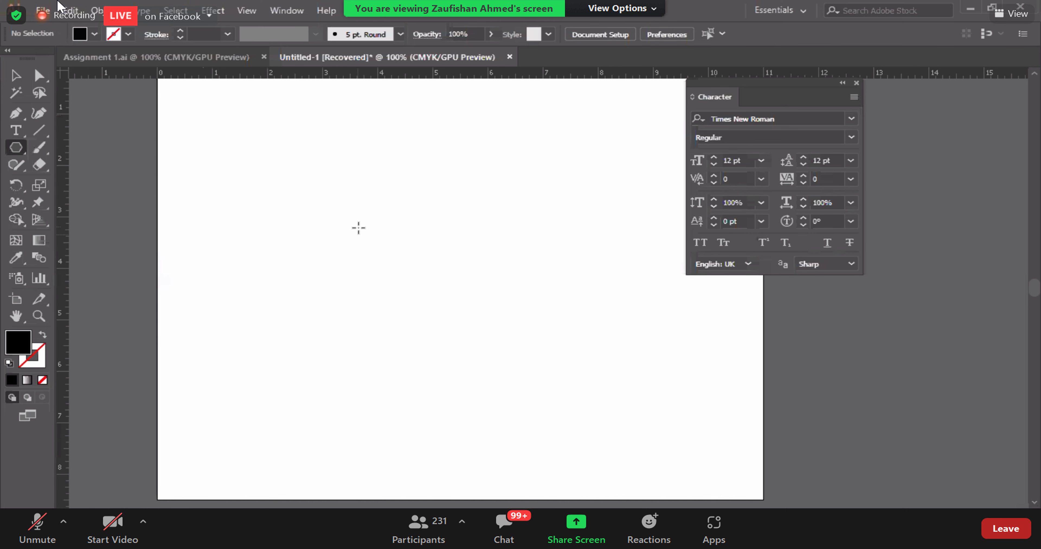
pyautogui.moveTo(358, 227); pyautogui.dragTo(397, 287)
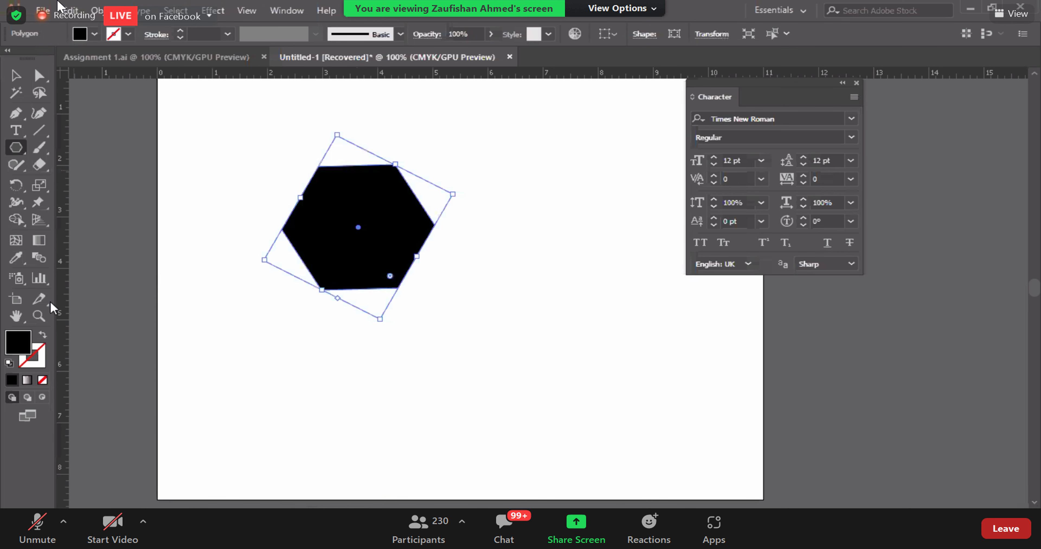
pyautogui.click(43, 334)
pyautogui.click(16, 130)
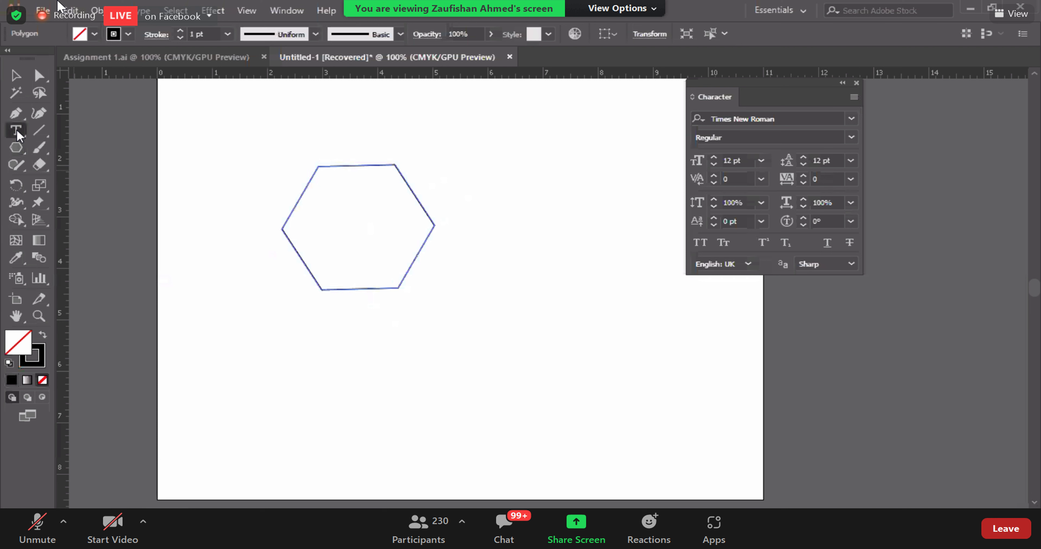
pyautogui.rightClick(18, 136)
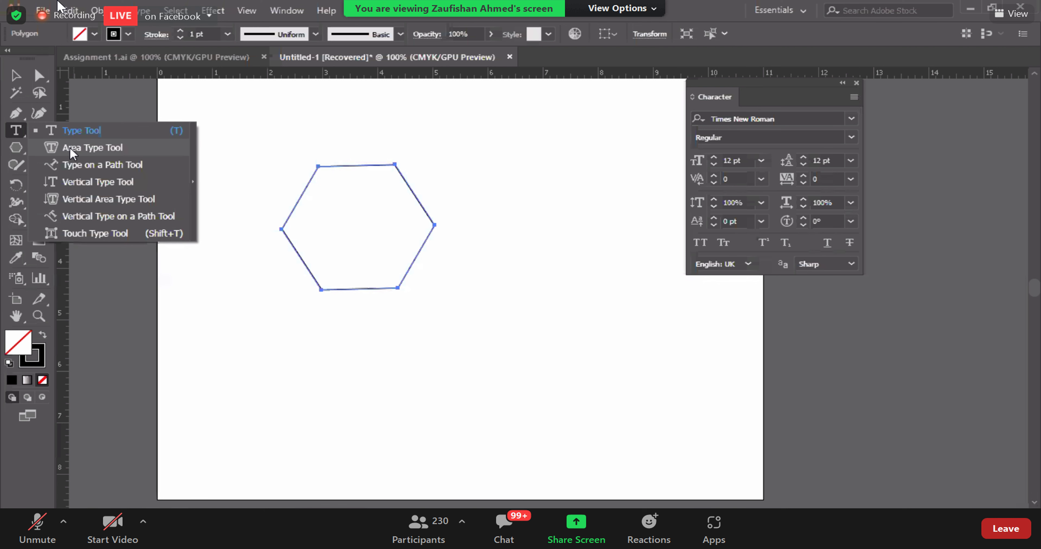
# - Fill the hexagon with Lorem ipsum via Area Type, dismissing the non-compound path warning
pyautogui.click(71, 148)
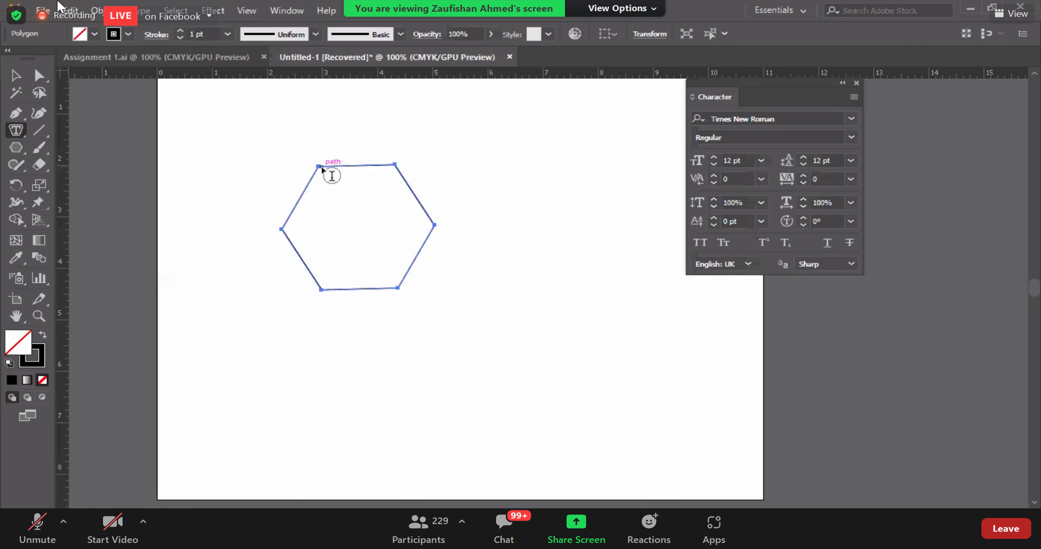
pyautogui.click(331, 225)
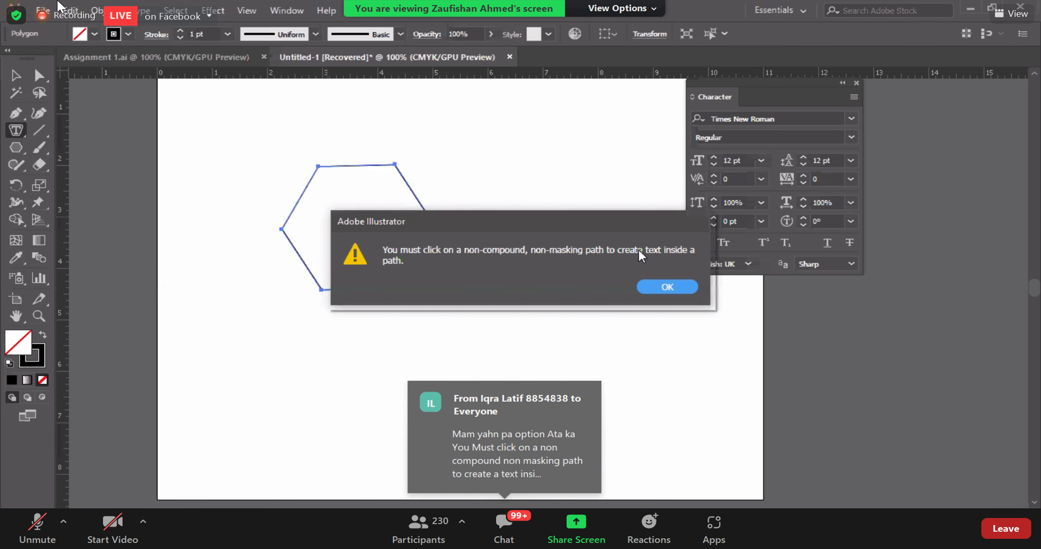
pyautogui.click(667, 286)
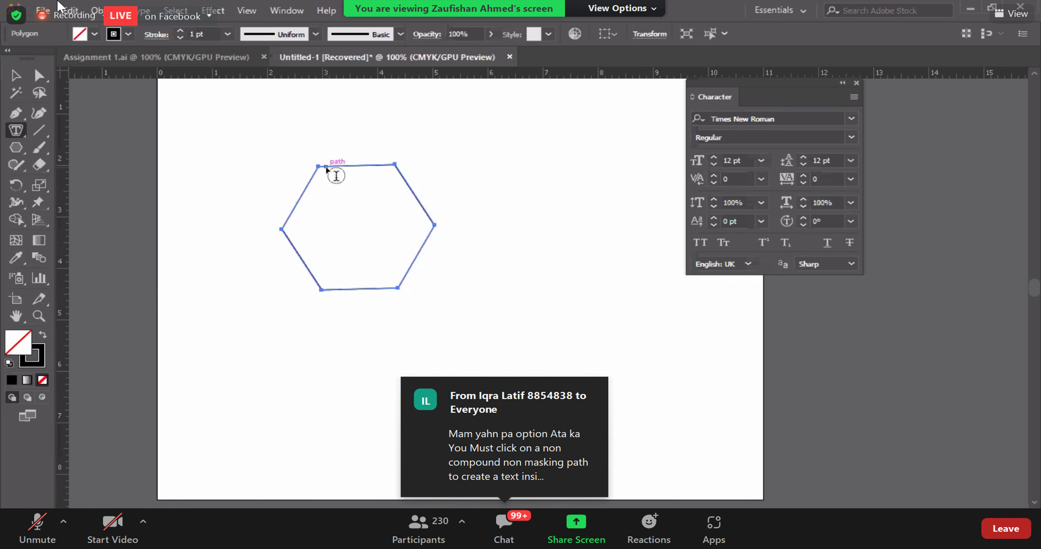
pyautogui.click(337, 176)
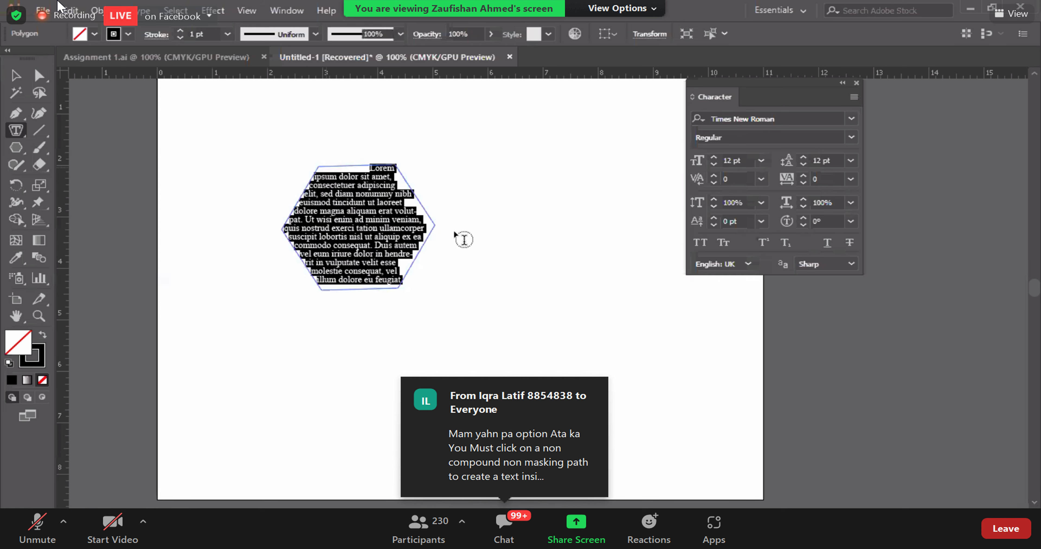
pyautogui.click(16, 76)
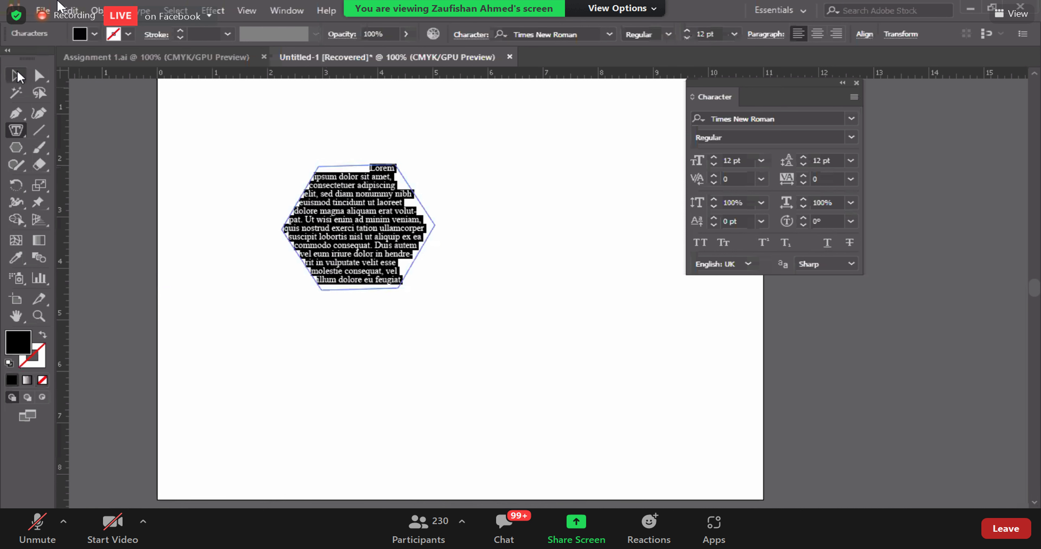
pyautogui.click(283, 371)
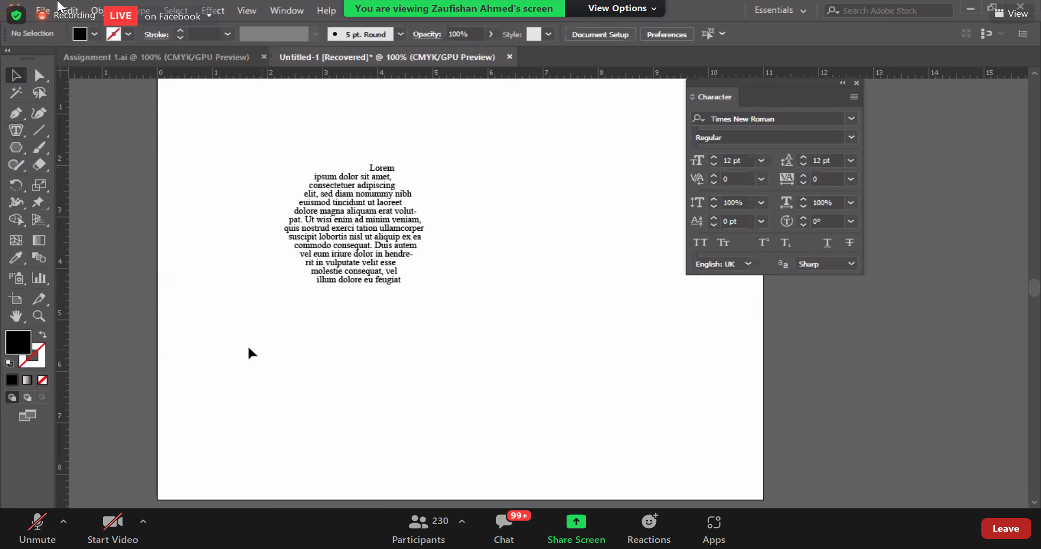
pyautogui.moveTo(341, 283); pyautogui.dragTo(313, 414)
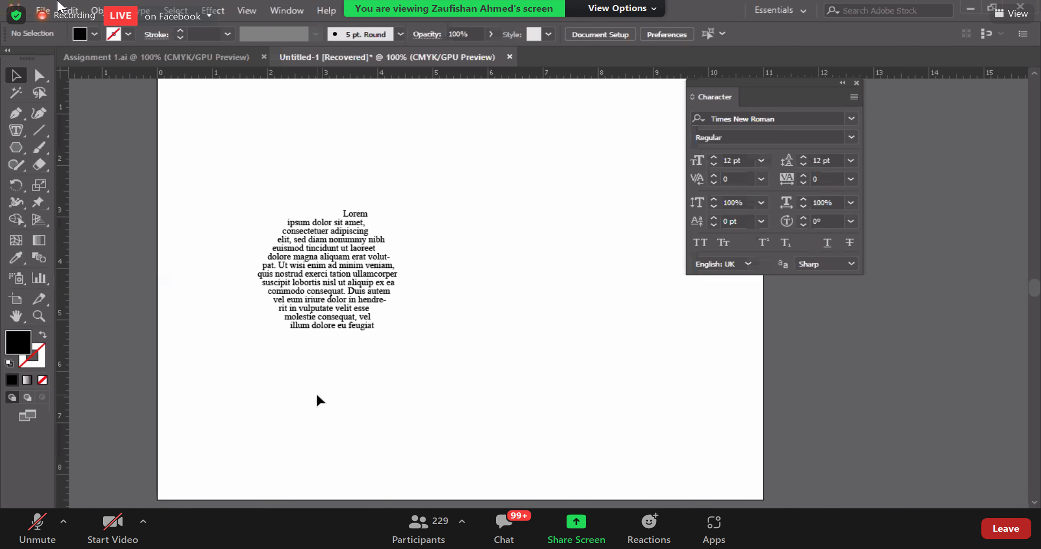
# - Select the hexagon text object and drag it to the artboard's lower left
pyautogui.scroll(1, 279, 113)
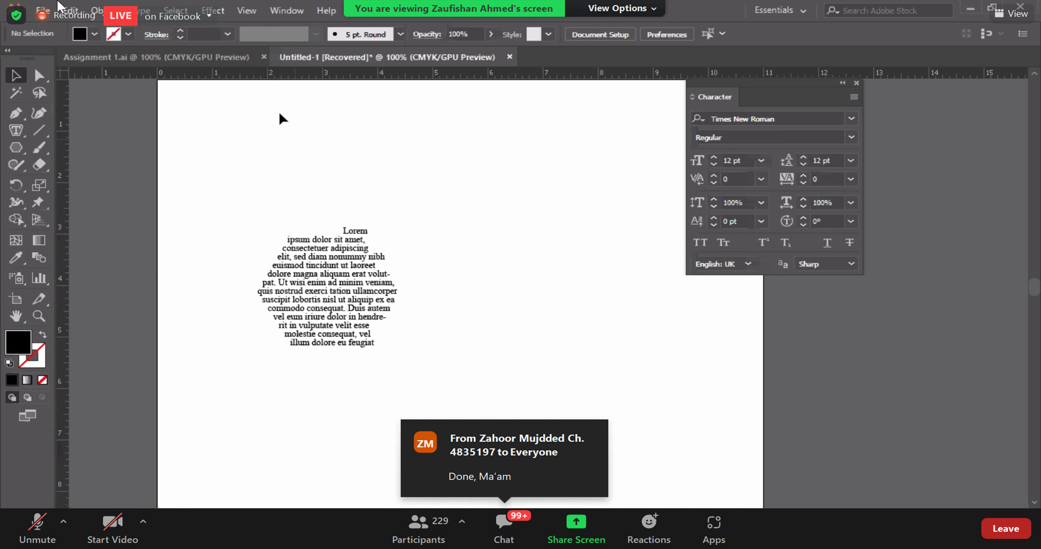
pyautogui.click(16, 133)
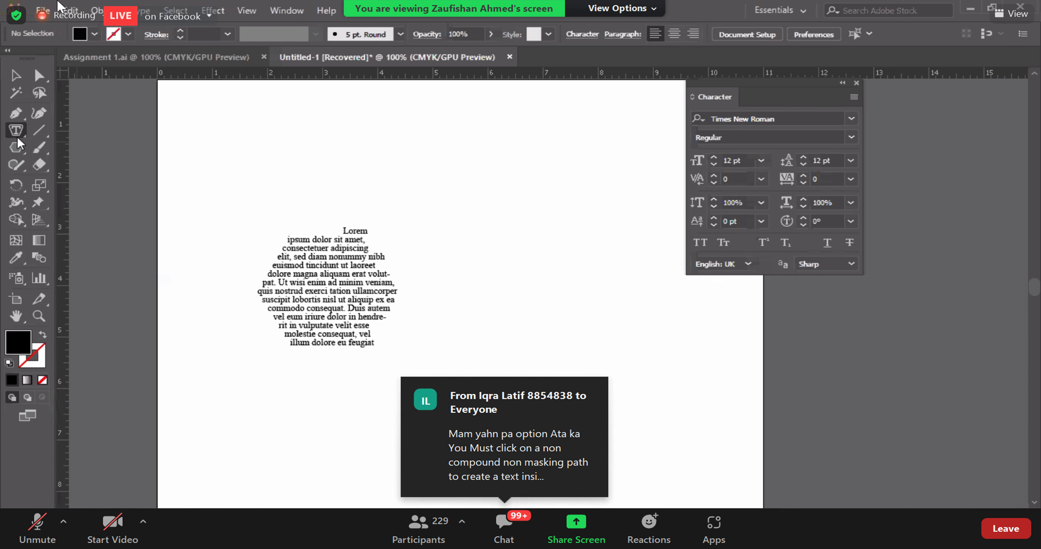
pyautogui.click(17, 133)
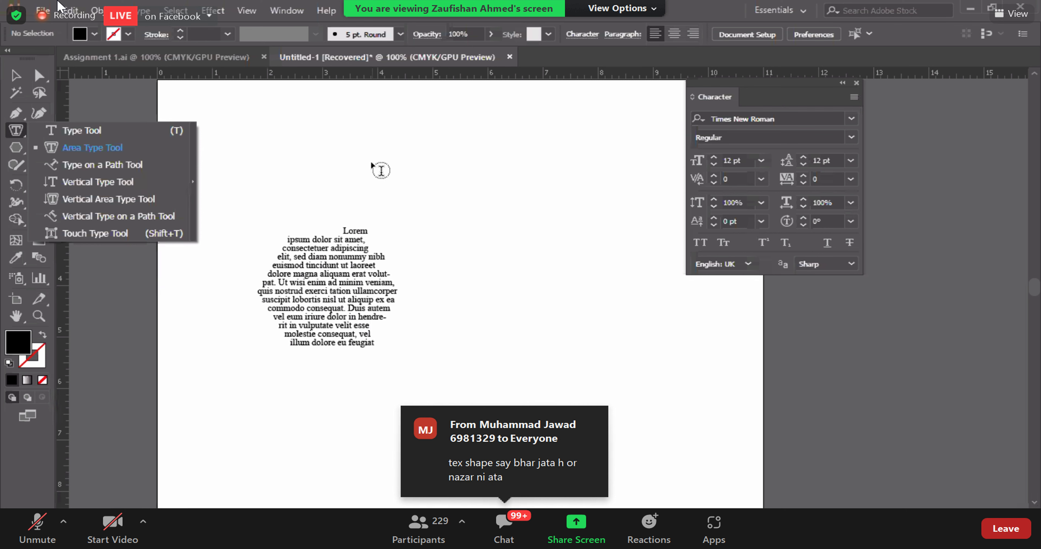
pyautogui.press('v')
pyautogui.click(338, 315)
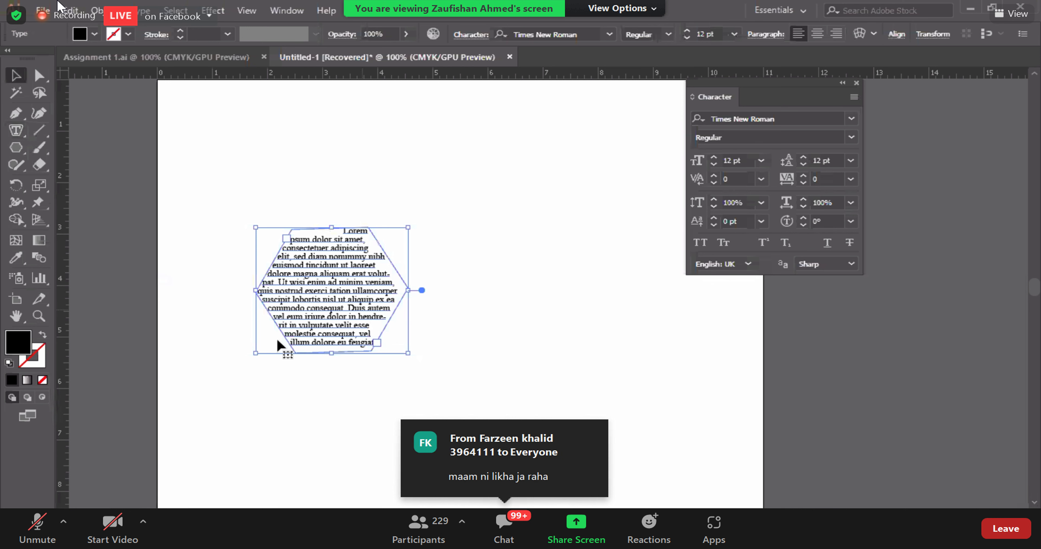
pyautogui.moveTo(222, 424); pyautogui.dragTo(380, 444)
pyautogui.scroll(5, 379, 444)
pyautogui.press('p')
# - Pen a leaf outline with no fill: curved upper edge, pointed upper-right tip, curved lower edge
pyautogui.hotkey('ctrl', 'z')
pyautogui.hotkey('ctrl', 'z')
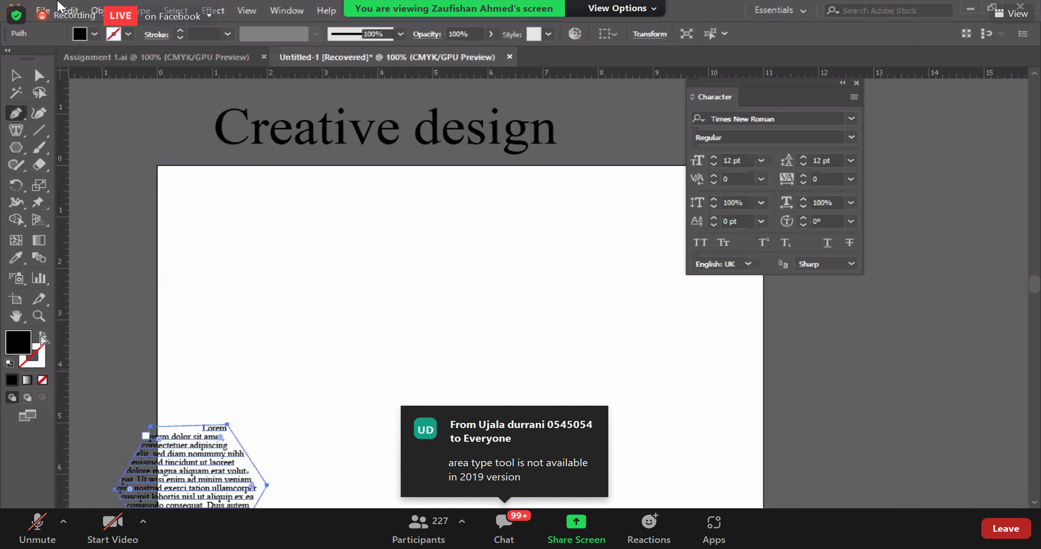
pyautogui.click(43, 337)
pyautogui.click(317, 390)
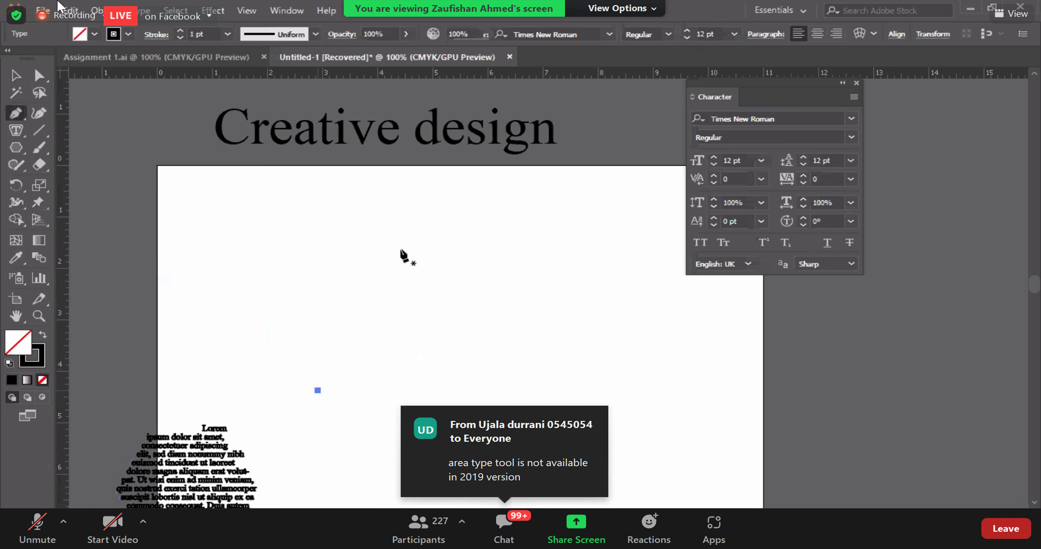
pyautogui.moveTo(435, 257); pyautogui.dragTo(622, 255)
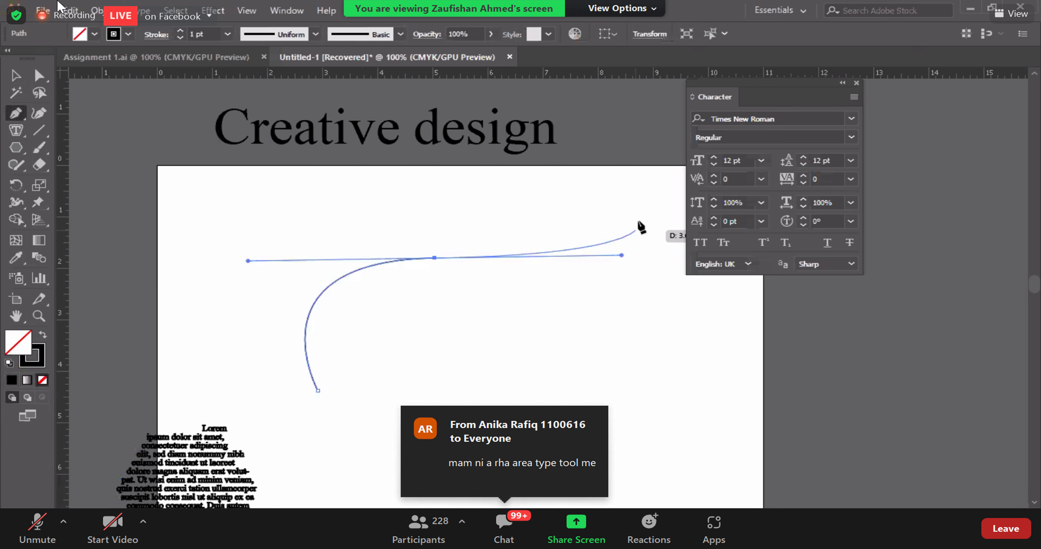
pyautogui.click(641, 207)
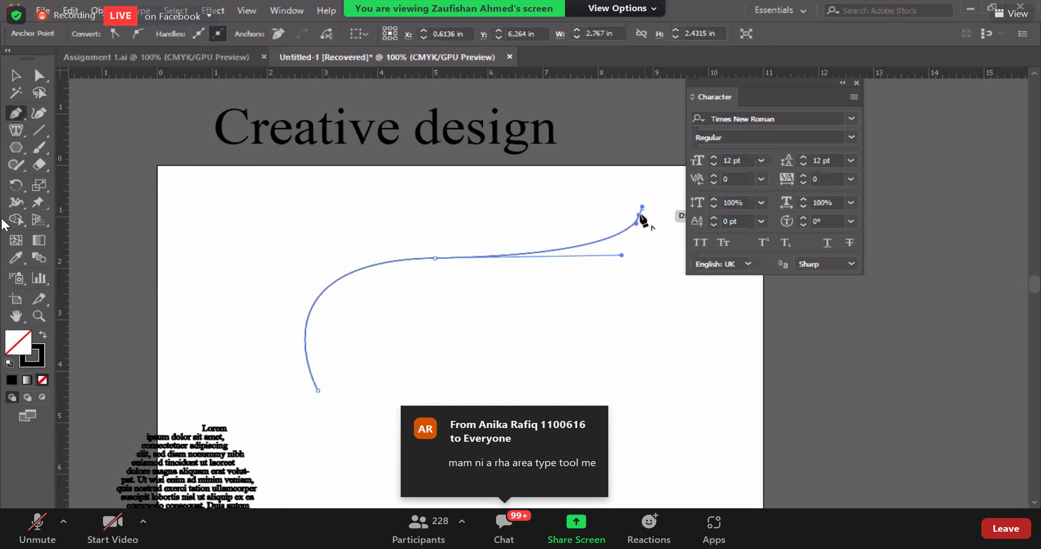
pyautogui.scroll(-1, 353, 418)
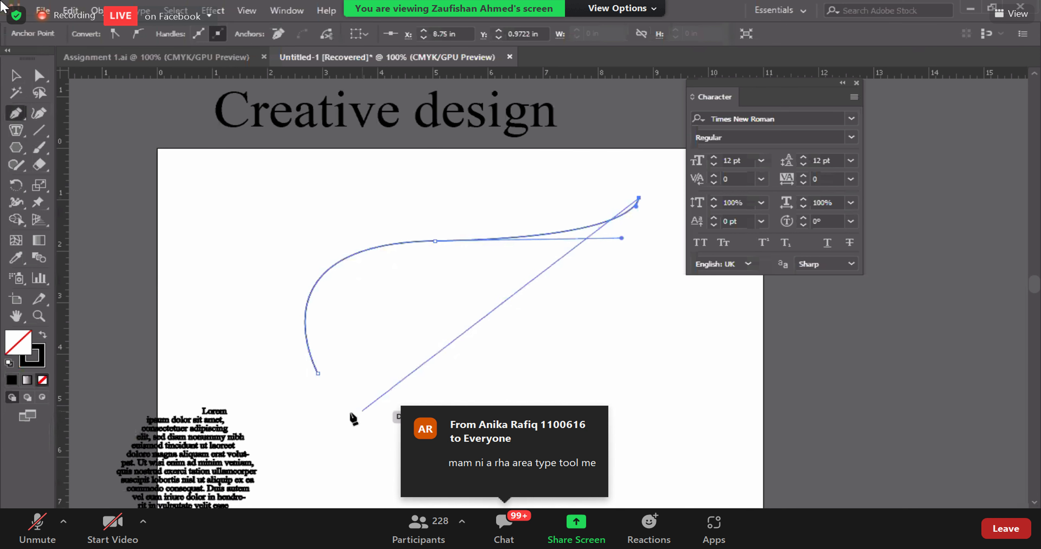
pyautogui.moveTo(362, 412)
pyautogui.mouseDown()
pyautogui.moveTo(156, 307)
pyautogui.moveTo(320, 376)
pyautogui.mouseUp()
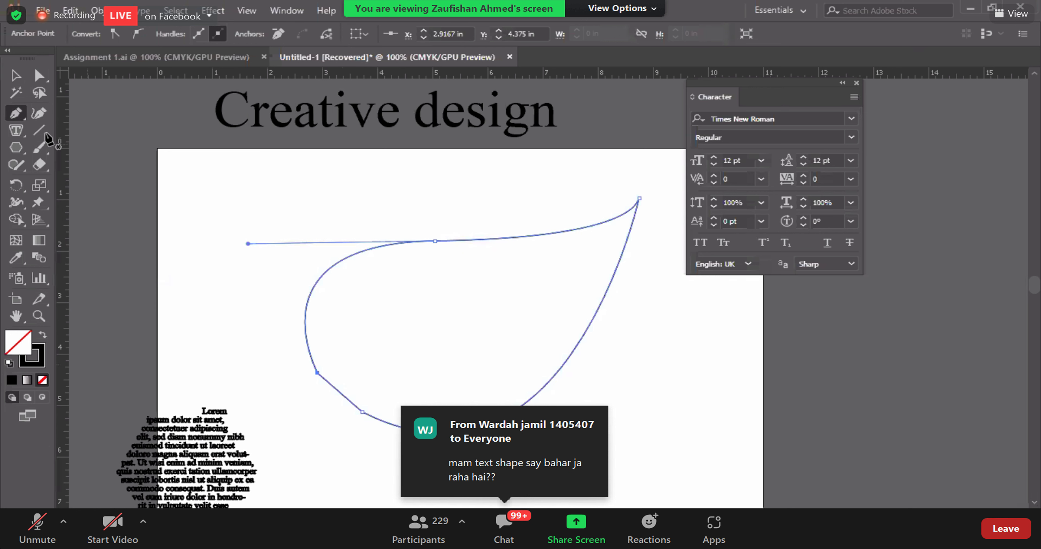
# - Flow text into the leaf with the Area Type tool, then remove it, keeping the bare path
pyautogui.moveTo(18, 134); pyautogui.dragTo(83, 155)
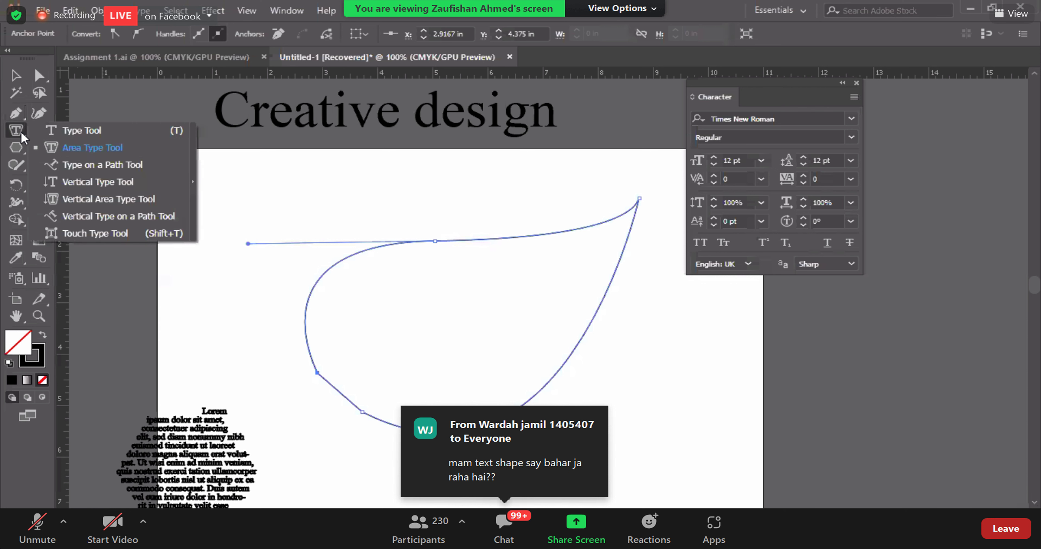
pyautogui.click(82, 153)
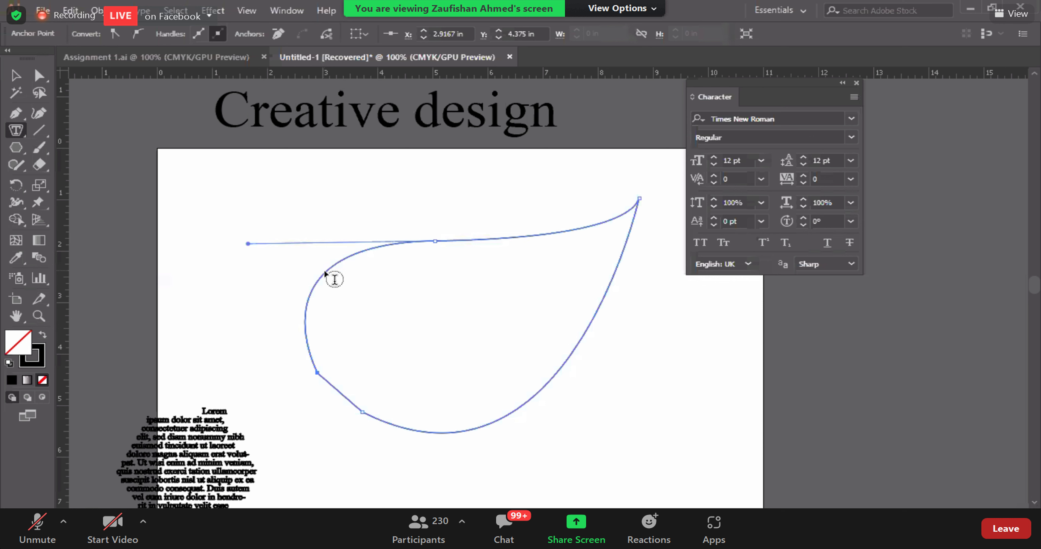
pyautogui.click(335, 283)
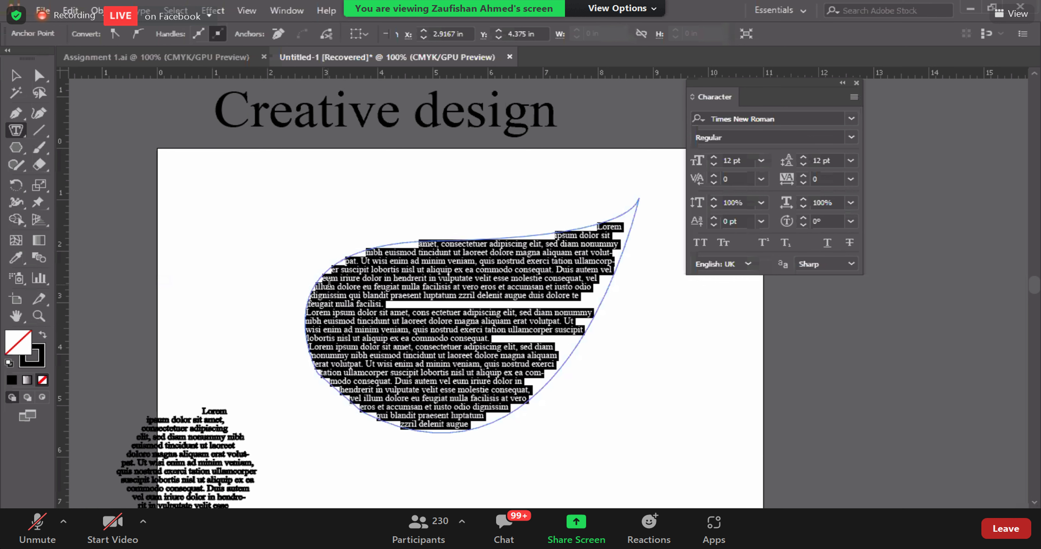
pyautogui.press('BackSpace')
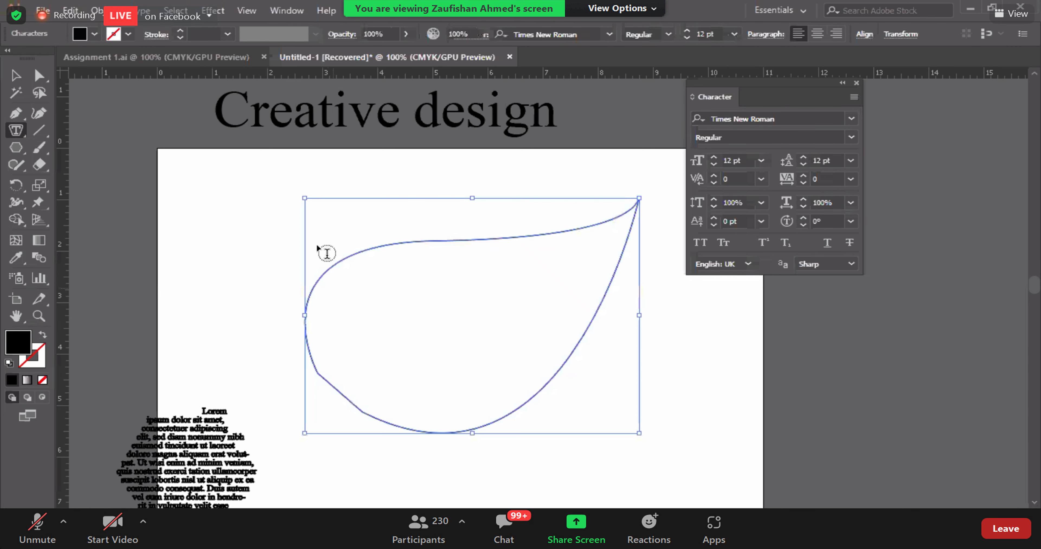
pyautogui.press('Escape')
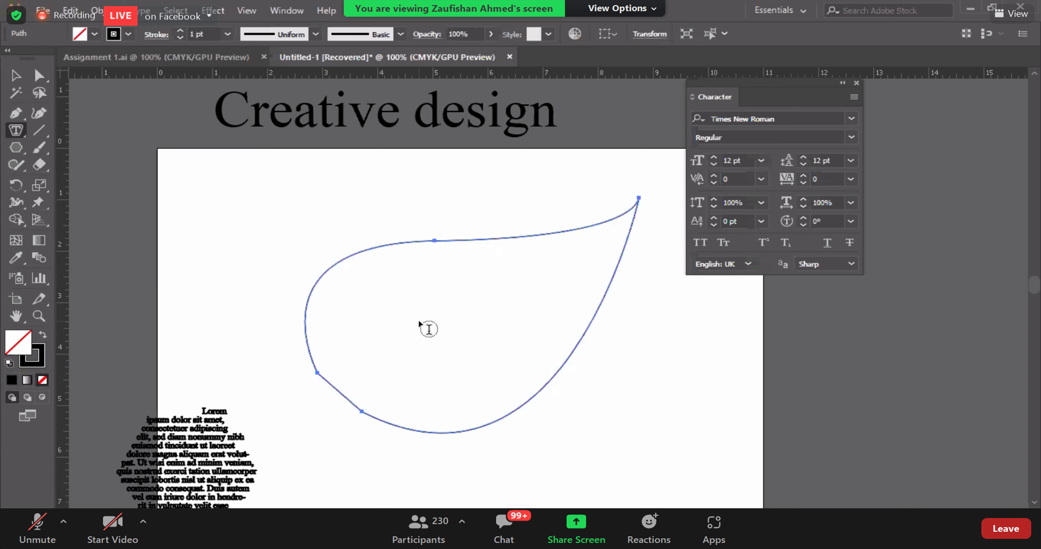
# - Refill the leaf path with Lorem ipsum after dismissing the non-compound path warning
pyautogui.click(433, 330)
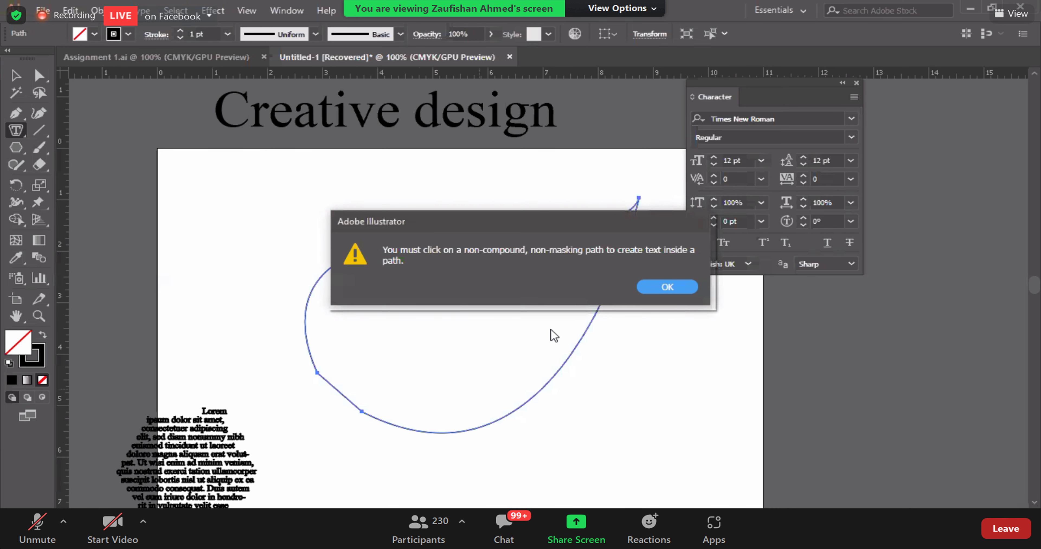
pyautogui.press('Return')
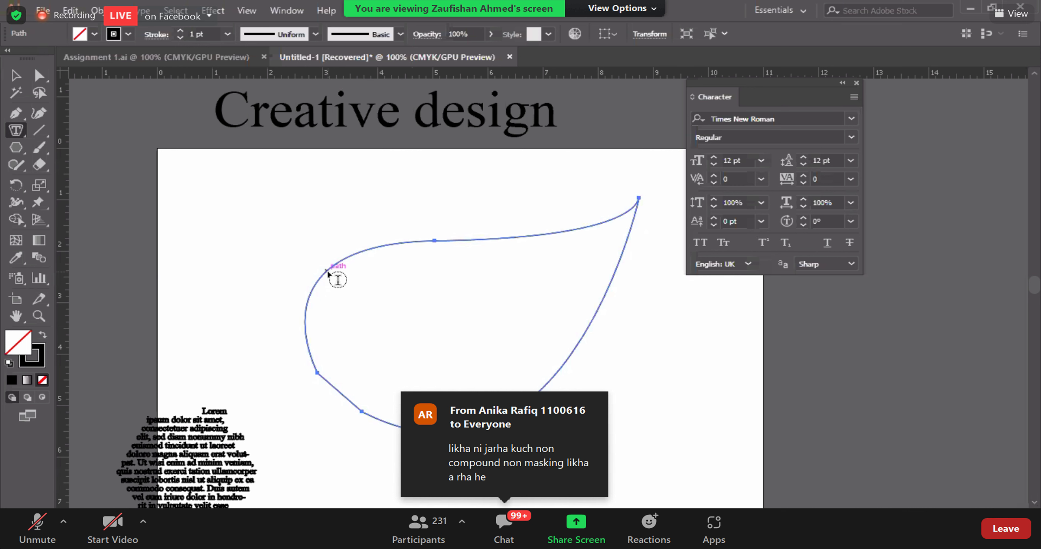
pyautogui.click(338, 280)
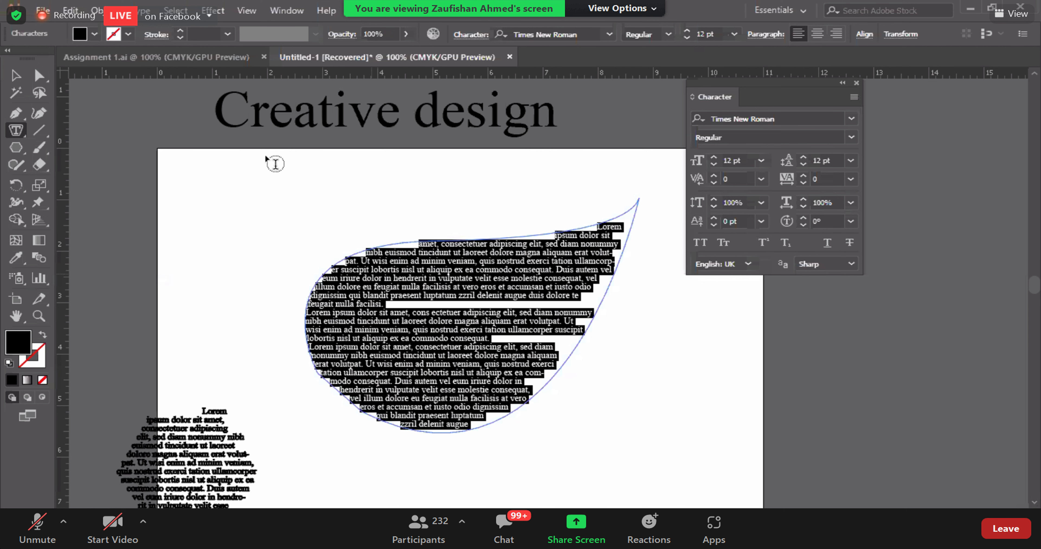
pyautogui.click(15, 76)
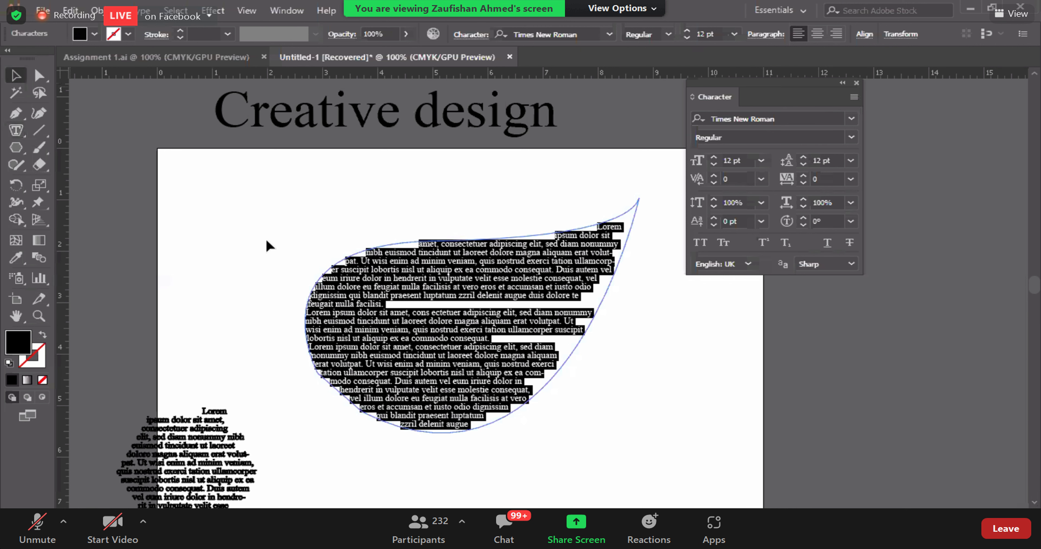
pyautogui.click(169, 468)
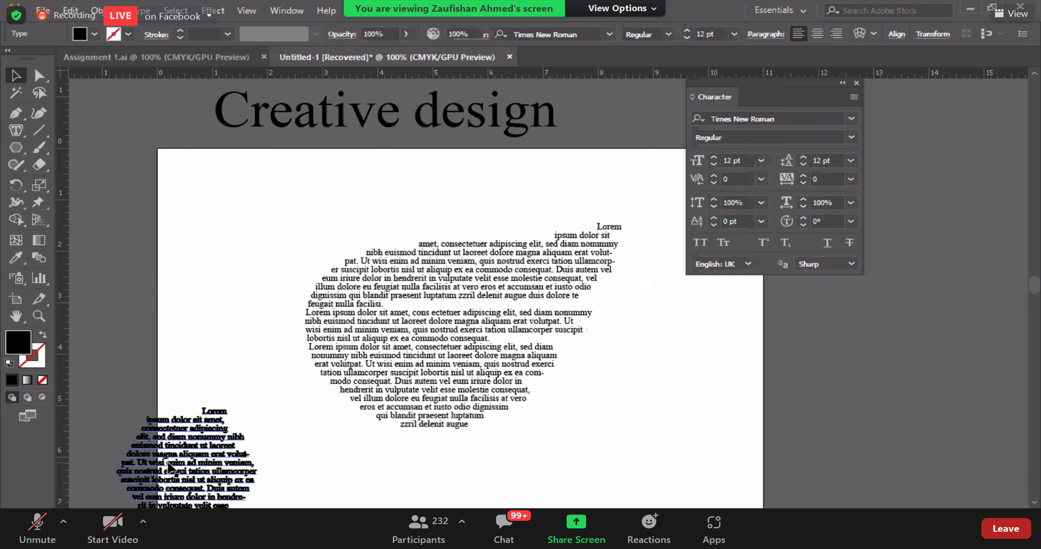
pyautogui.click(279, 424)
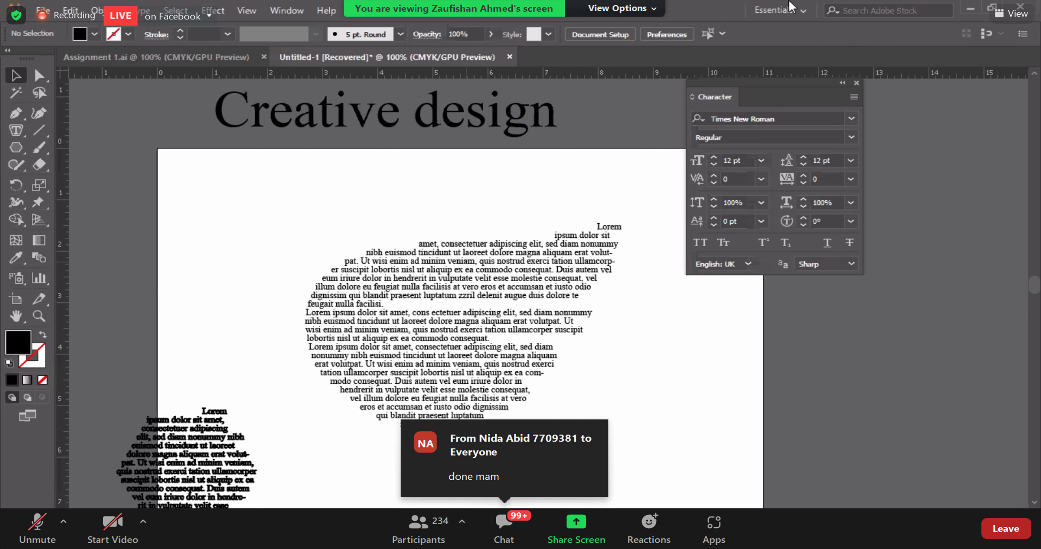
# - Undo the leaf and corner placeholder text, then drag out a hexagon with the Polygon Tool
pyautogui.click(536, 321)
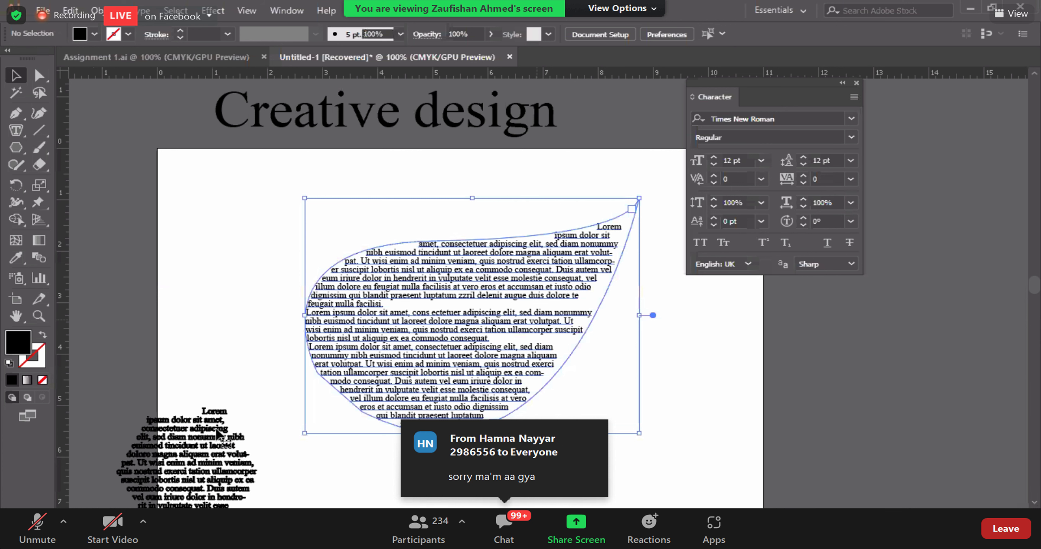
pyautogui.hotkey('ctrl', 'z')
pyautogui.hotkey('ctrl', 'z')
pyautogui.click(25, 153)
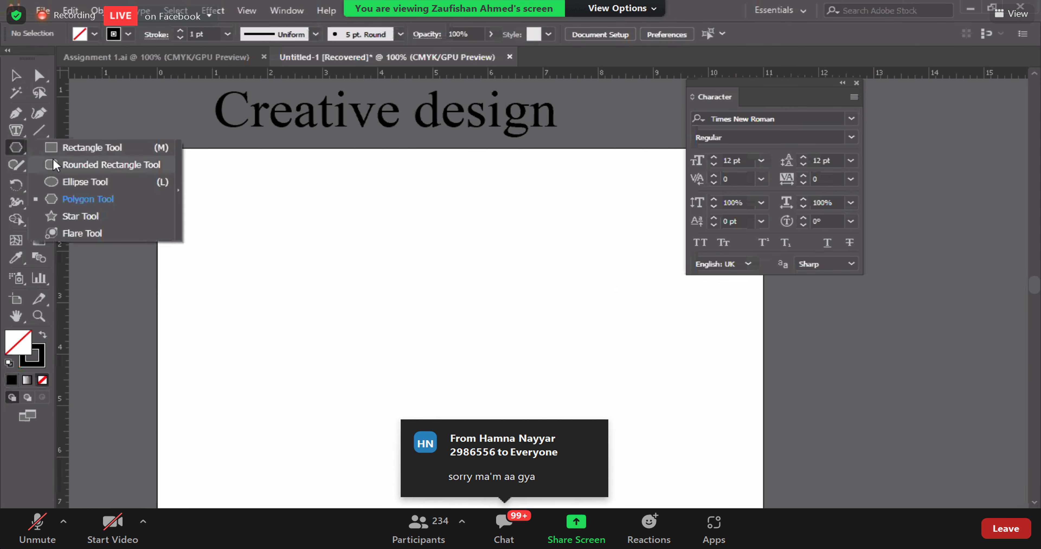
pyautogui.click(70, 199)
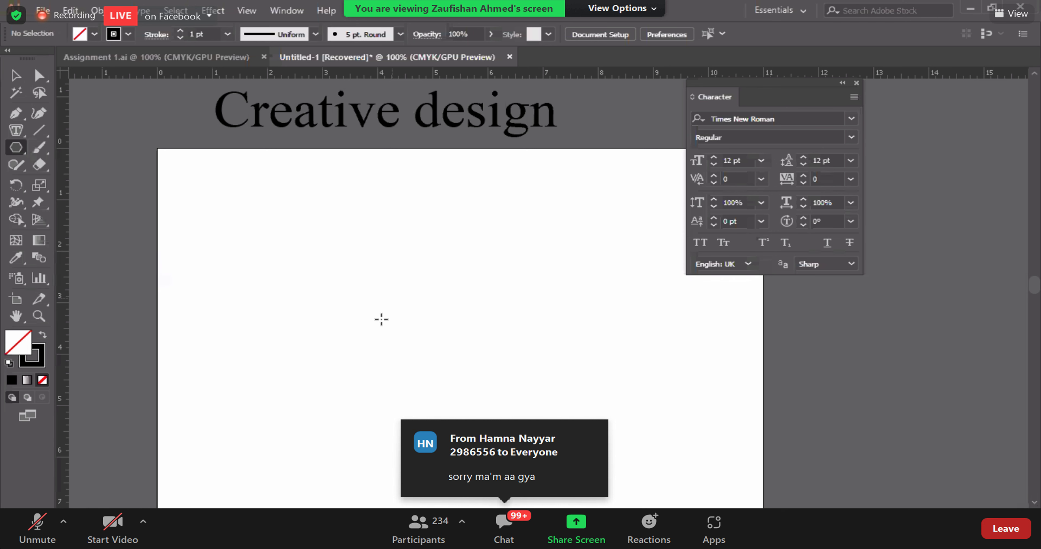
pyautogui.moveTo(381, 319); pyautogui.dragTo(470, 398)
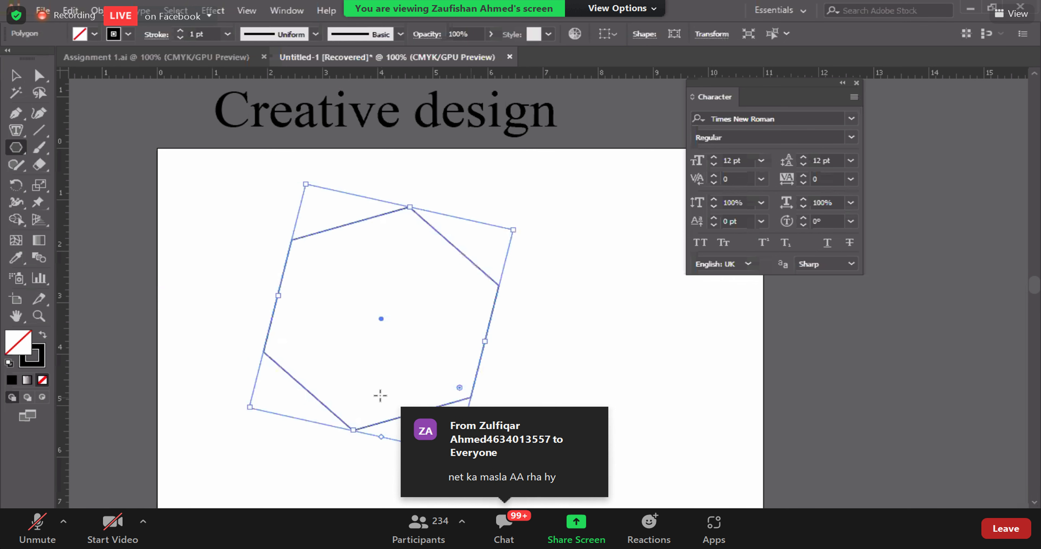
# - Fill the hexagon with 12 pt Times New Roman Lorem ipsum area text, then deselect it
pyautogui.click(21, 134)
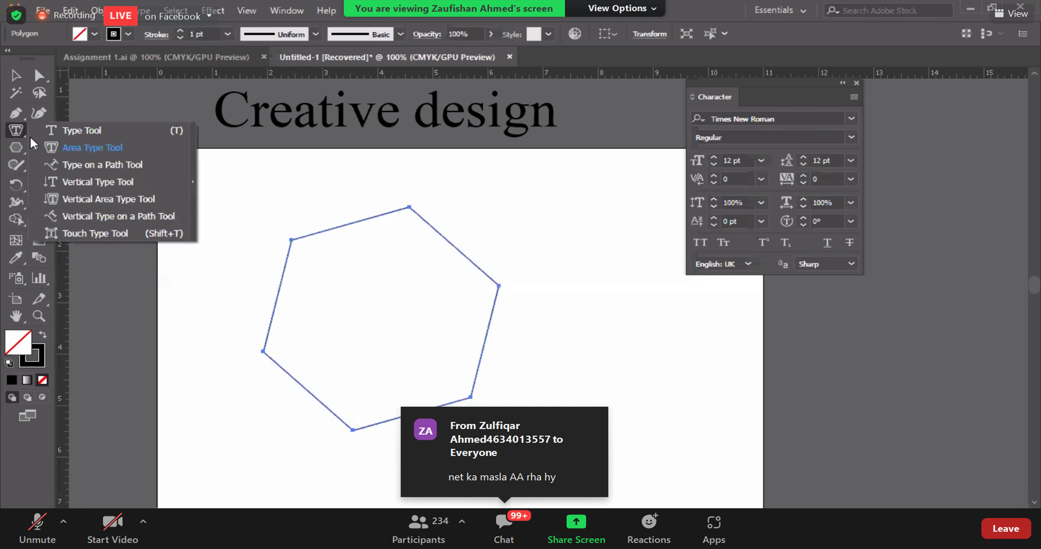
pyautogui.click(57, 150)
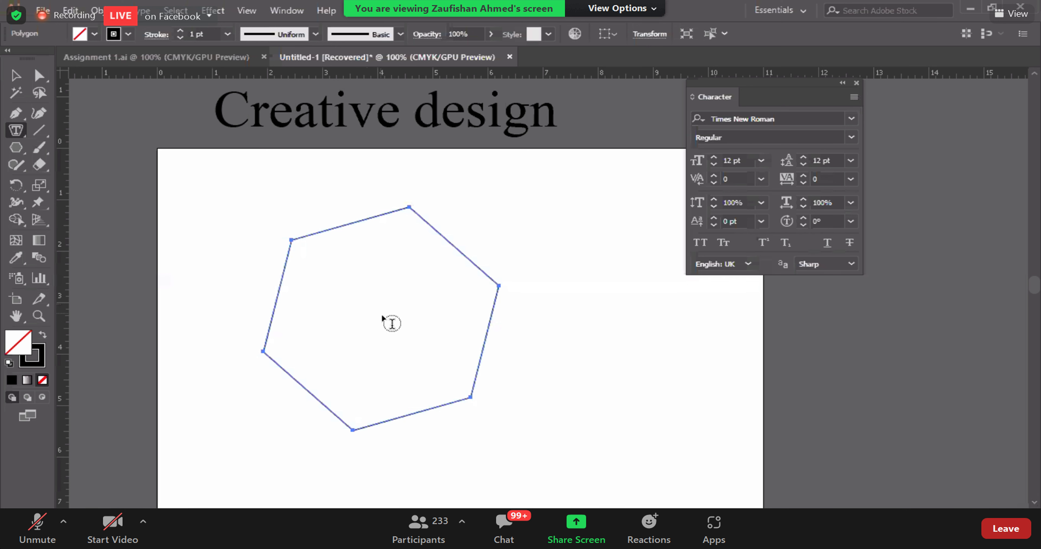
pyautogui.click(391, 346)
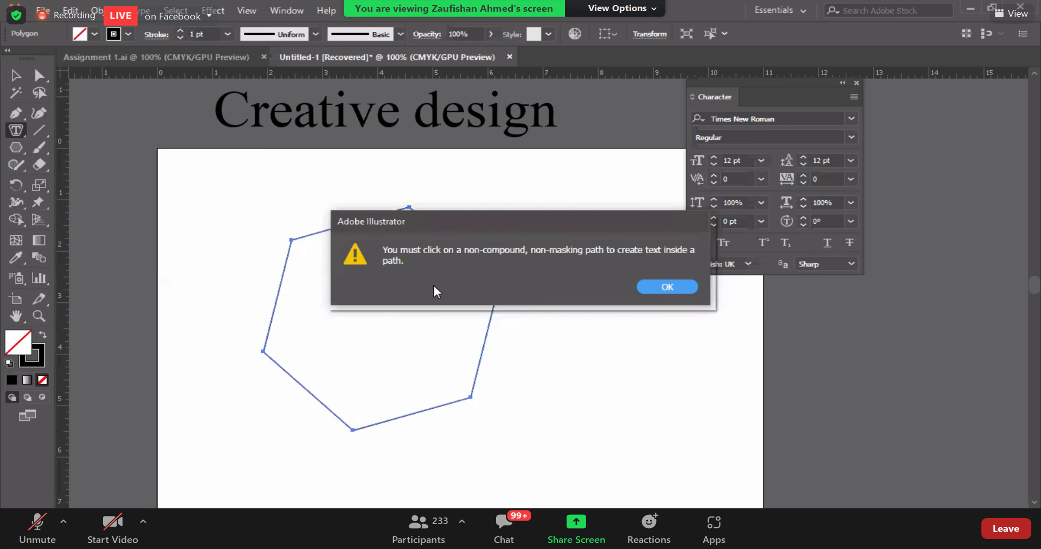
pyautogui.click(662, 286)
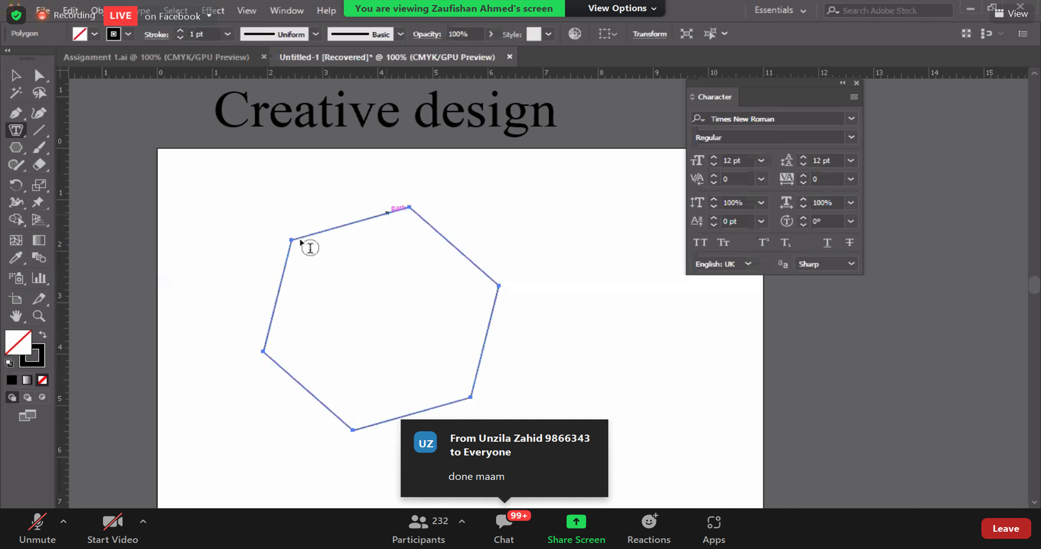
pyautogui.click(315, 235)
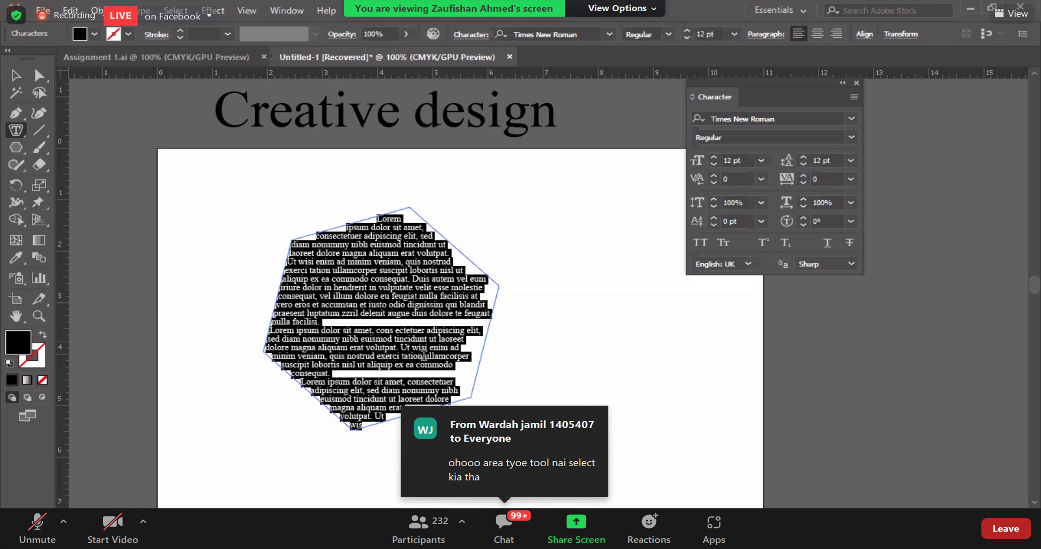
pyautogui.click(16, 75)
pyautogui.click(631, 395)
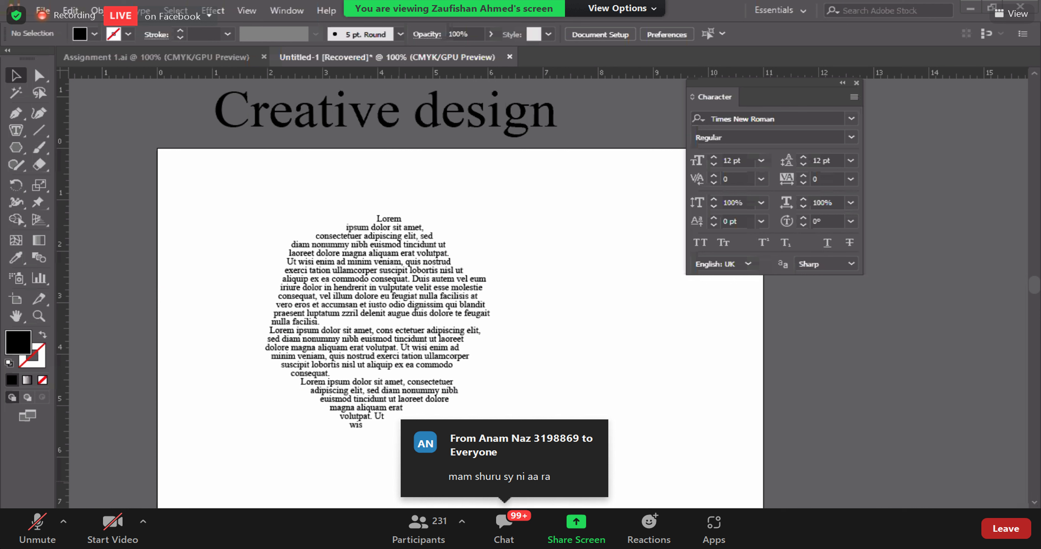
# - Drag the hexagon text block past the artboard's right edge and zoom out
pyautogui.click(325, 394)
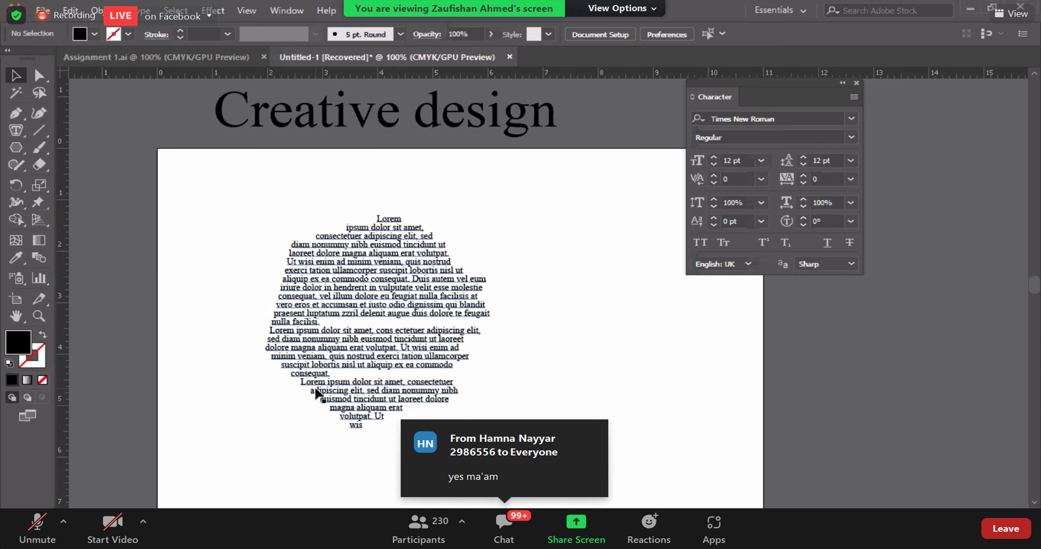
pyautogui.moveTo(673, 416); pyautogui.dragTo(915, 390)
pyautogui.moveTo(694, 97); pyautogui.dragTo(715, 96)
pyautogui.moveTo(798, 96); pyautogui.dragTo(906, 112)
pyautogui.scroll(-3, 560, 300)
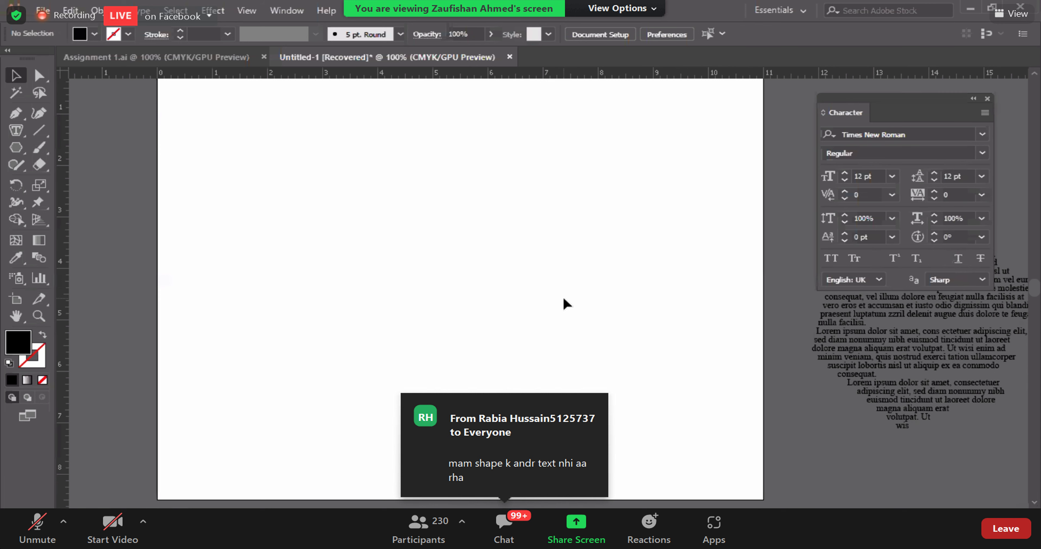
pyautogui.hotkey('ctrl', '-')
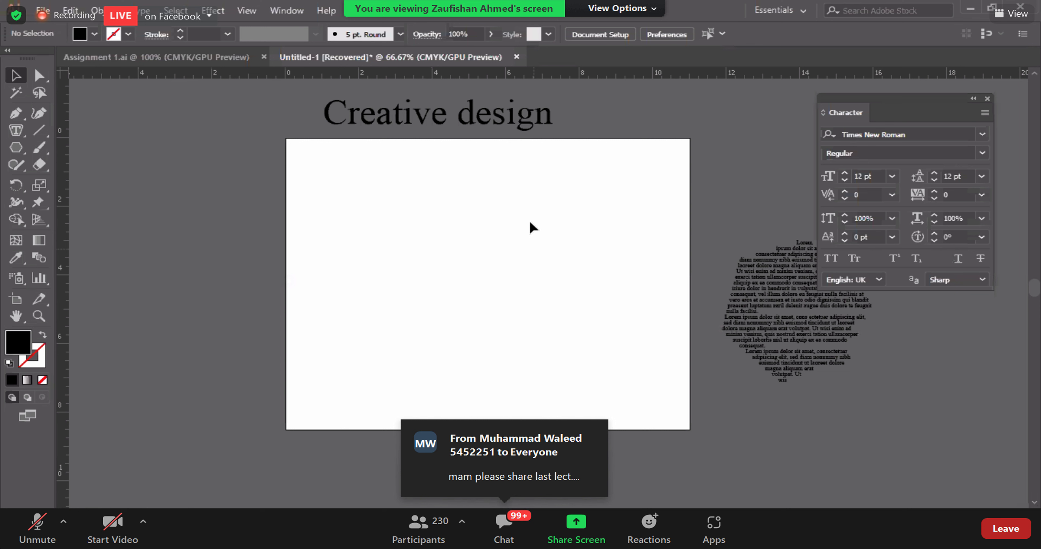
# - Move the 'Creative design' heading onto the artboard's top centre and deselect it
pyautogui.moveTo(434, 122); pyautogui.dragTo(413, 212)
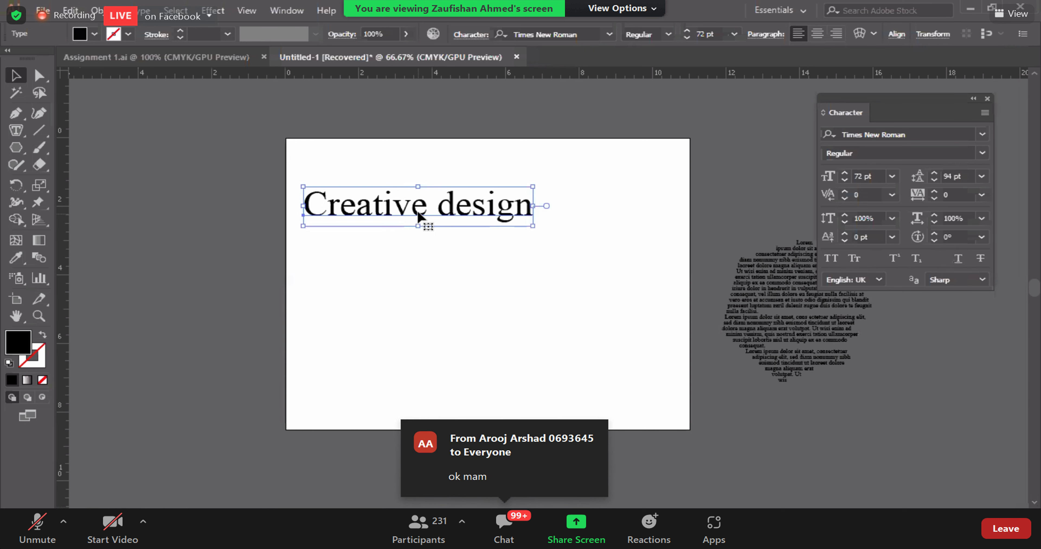
pyautogui.moveTo(512, 206); pyautogui.dragTo(564, 172)
pyautogui.click(466, 319)
pyautogui.click(454, 319)
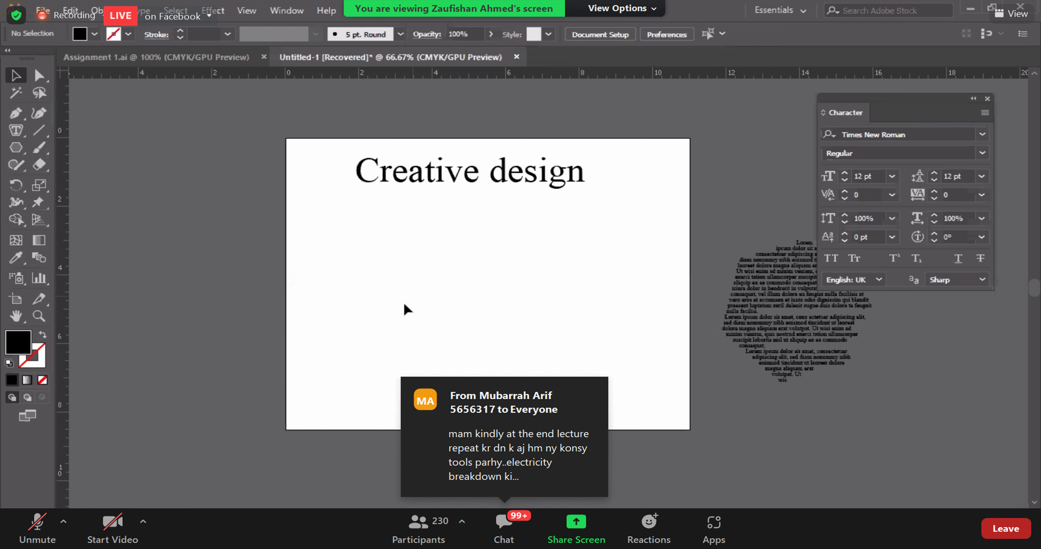
pyautogui.click(42, 135)
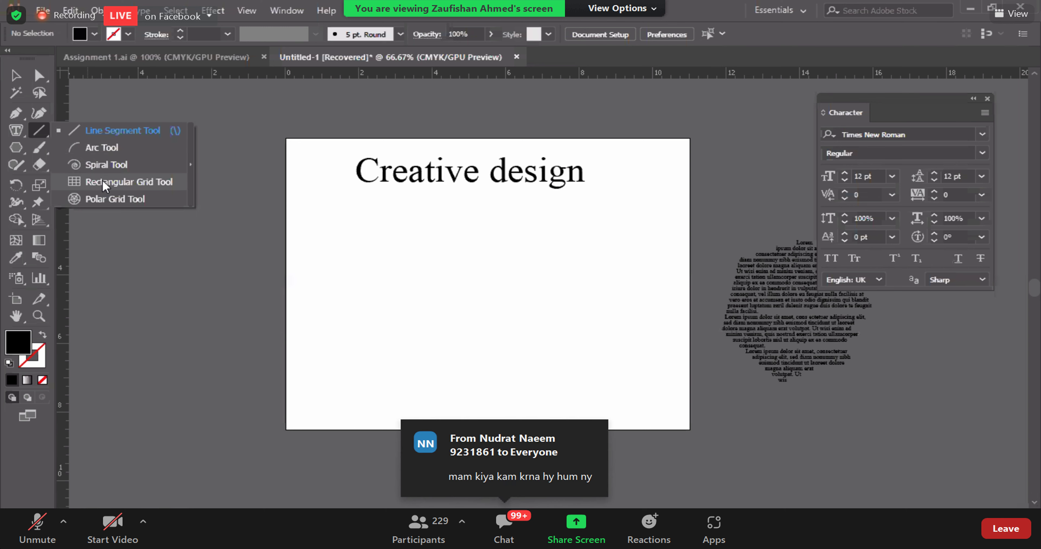
pyautogui.click(19, 131)
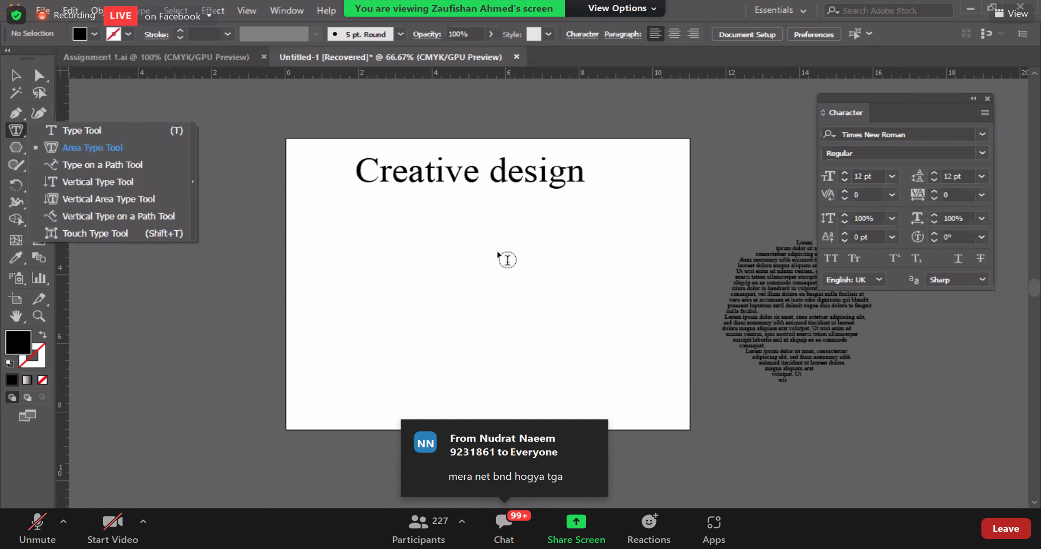
pyautogui.click(15, 75)
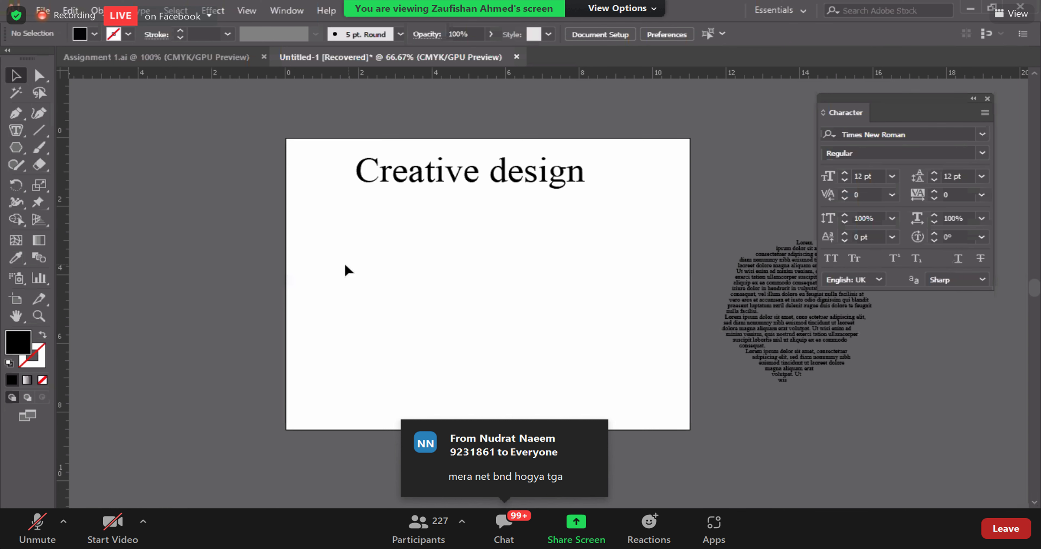